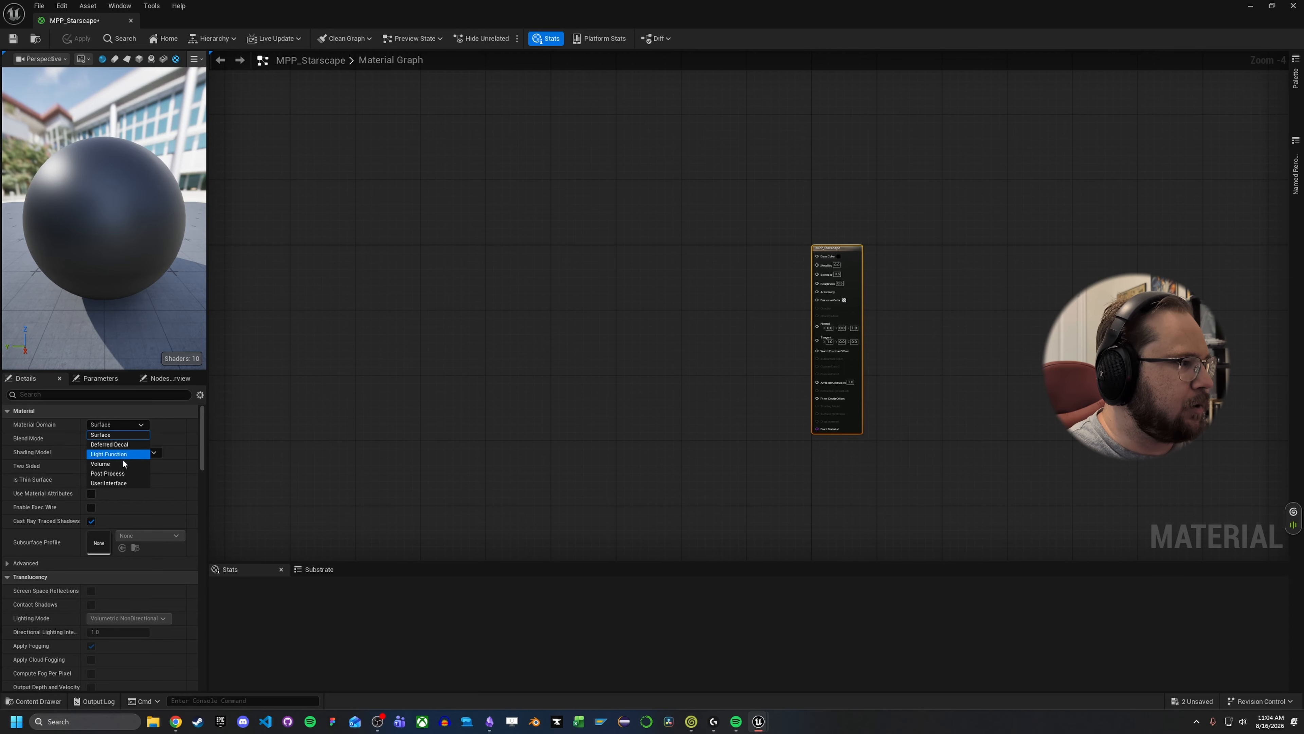
# Step: Set the material's domain to Post Process and save the MPP_Starscape material
pyautogui.click(140, 473)
pyautogui.moveTo(521, 416); pyautogui.dragTo(631, 409, button='right')
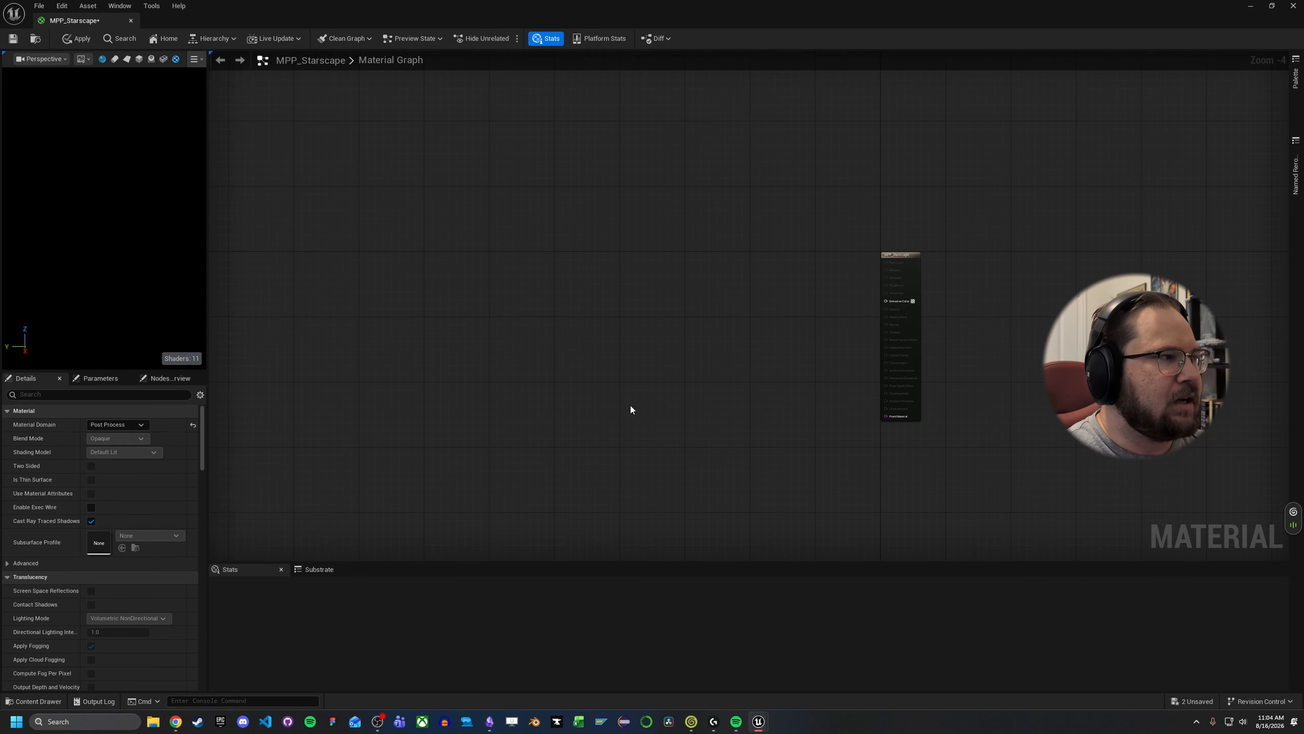
pyautogui.click(12, 39)
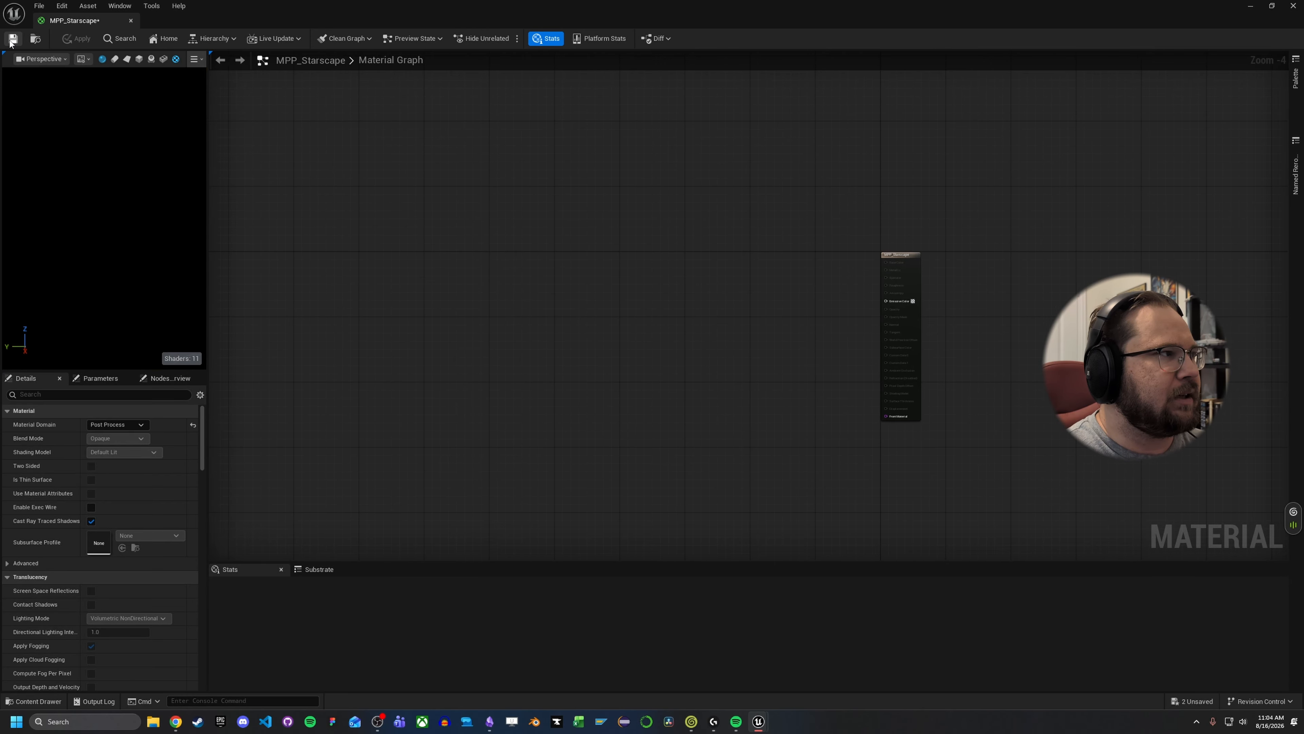
# Step: Paste the copied node network ahead of the material output node and delete its unconnected Divide node
pyautogui.moveTo(490, 299); pyautogui.dragTo(591, 298, button='right')
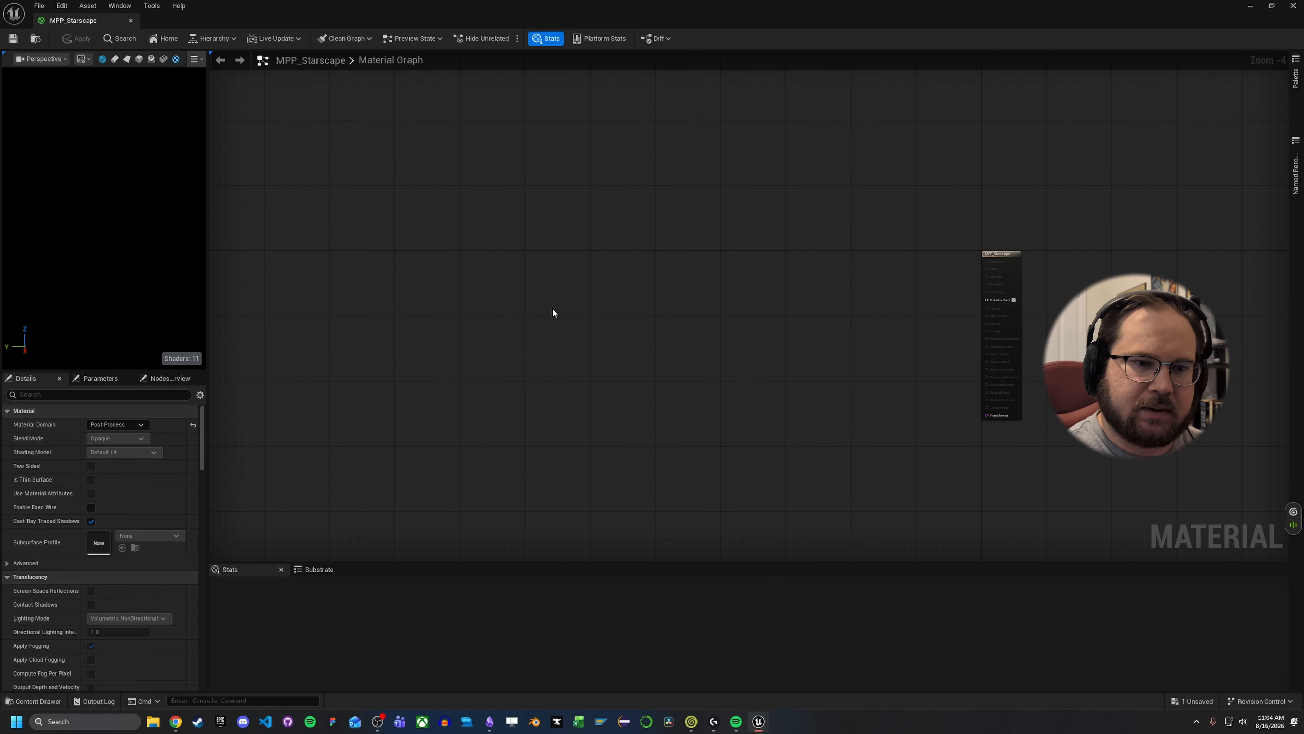
pyautogui.moveTo(524, 329); pyautogui.dragTo(771, 335, button='right')
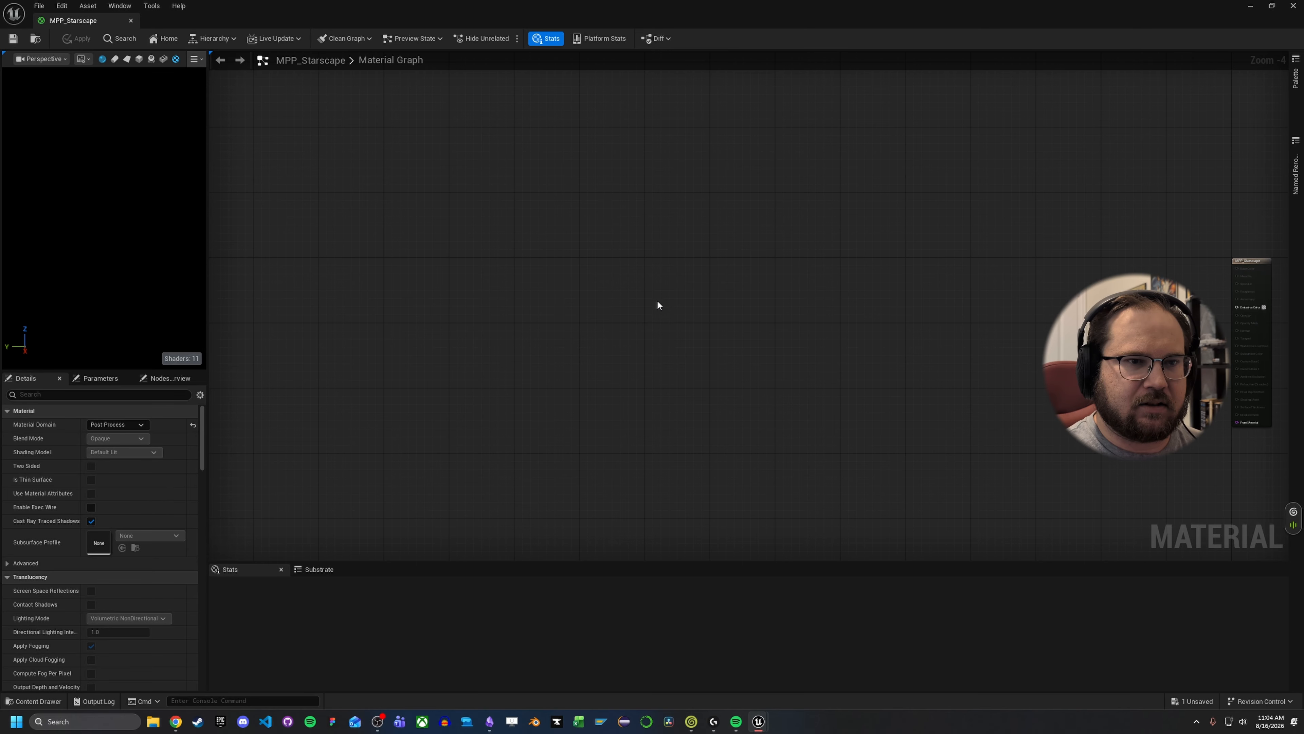
pyautogui.hotkey('ctrl', 'v')
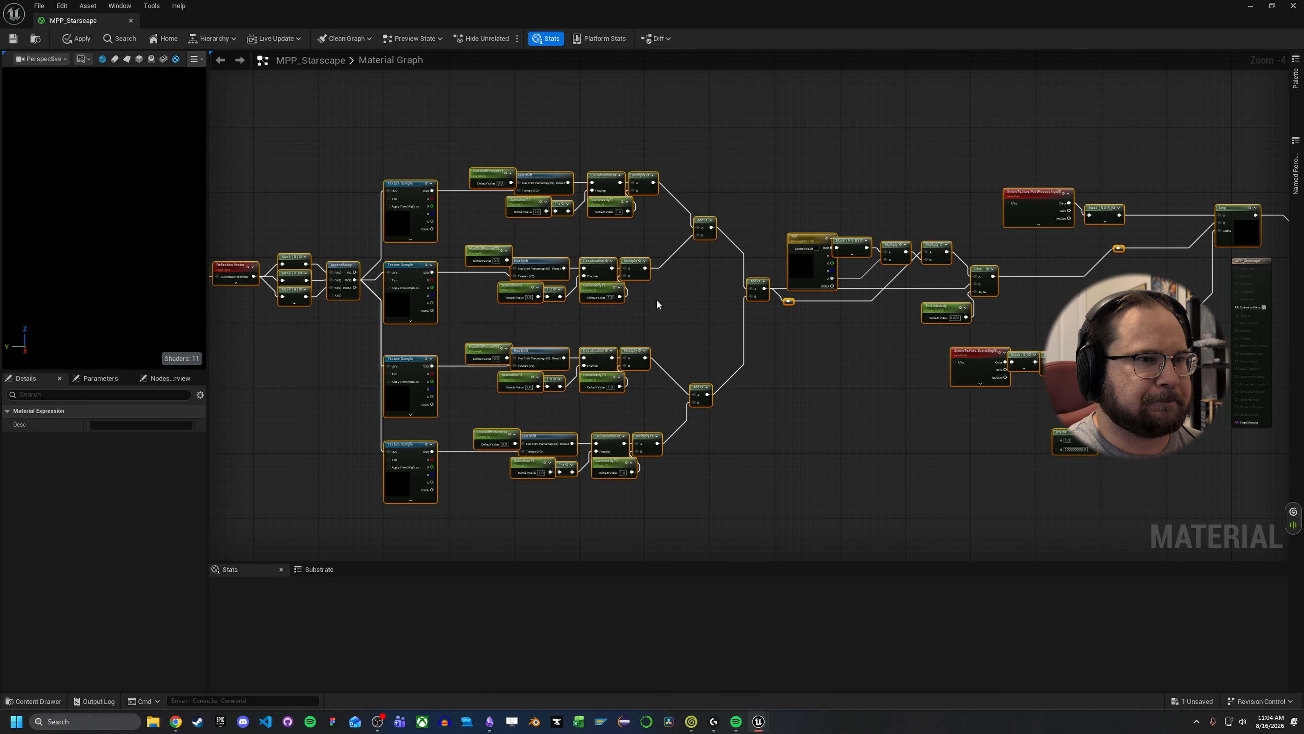
pyautogui.moveTo(1040, 215); pyautogui.dragTo(816, 232)
pyautogui.click(849, 449)
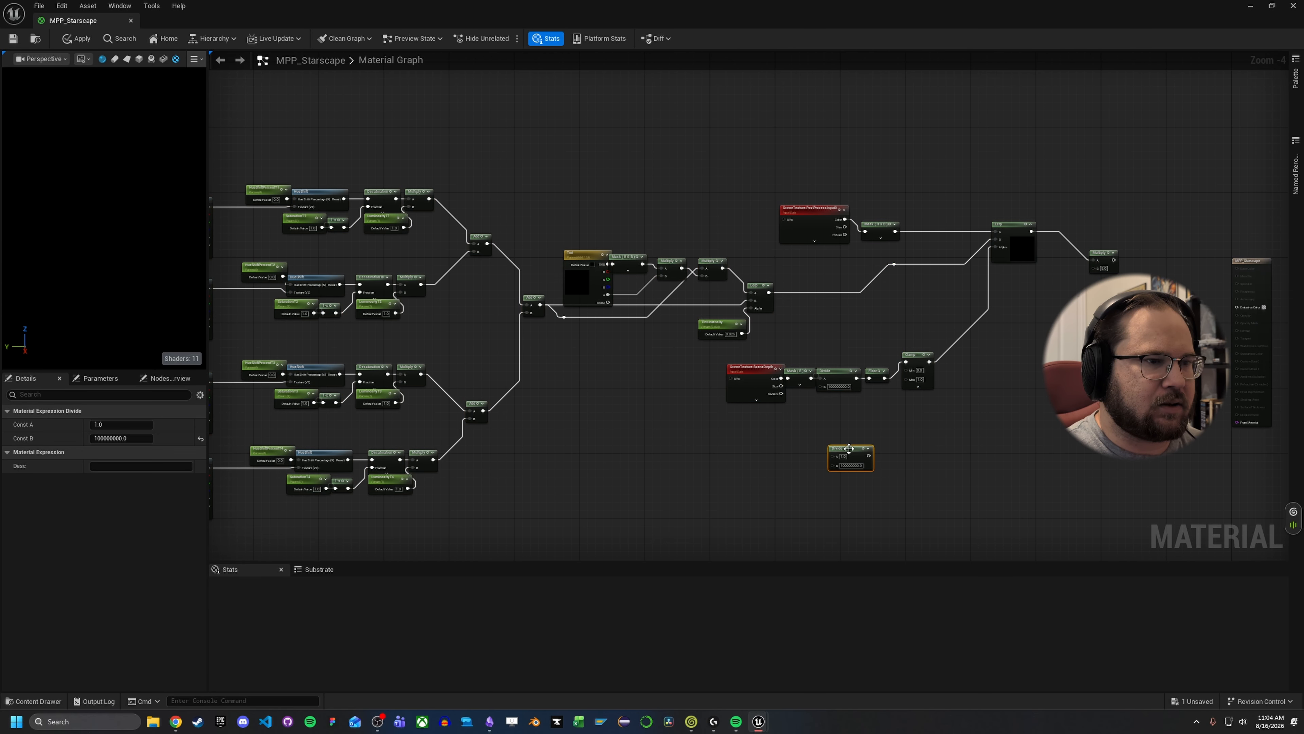
pyautogui.press('Delete')
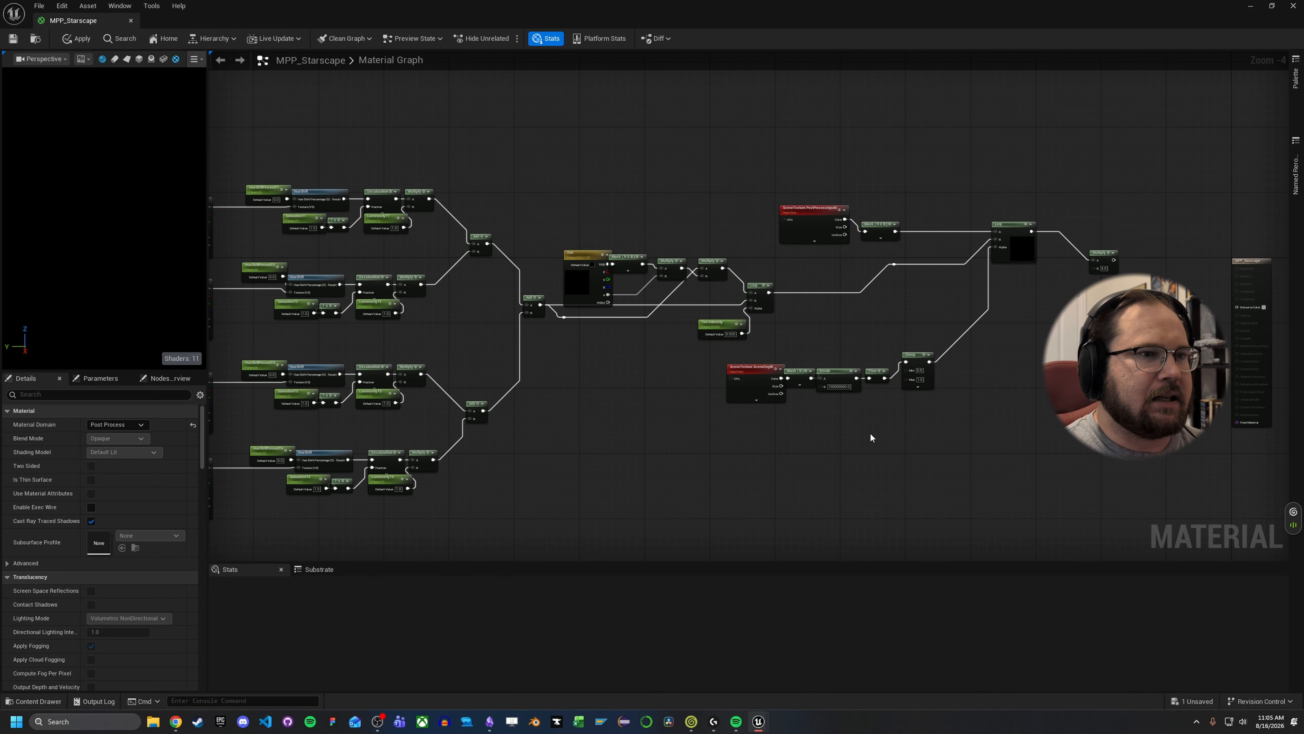
# Step: Connect the final Multiply node to the material's Emissive Color input and move that Multiply closer to the output node
pyautogui.moveTo(871, 432); pyautogui.dragTo(722, 443, button='right')
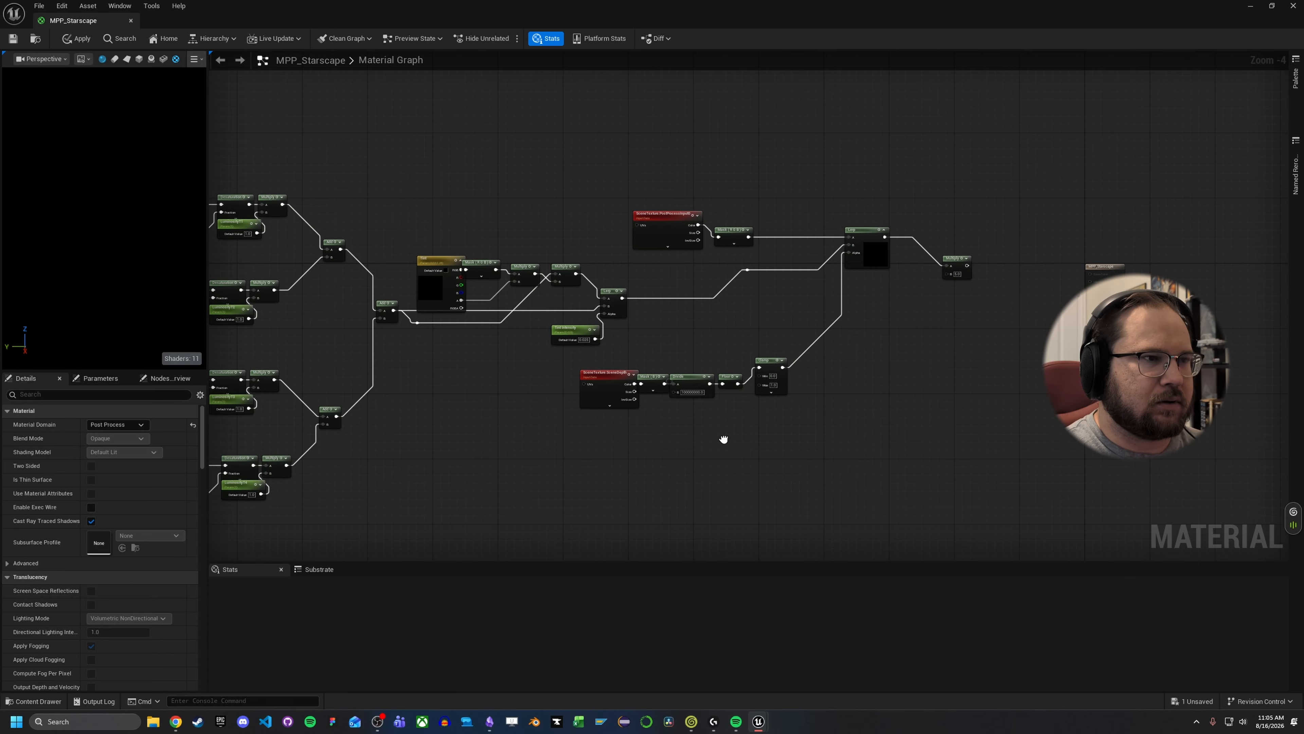
pyautogui.moveTo(918, 395); pyautogui.dragTo(758, 398, button='right')
pyautogui.scroll(3, 759, 399)
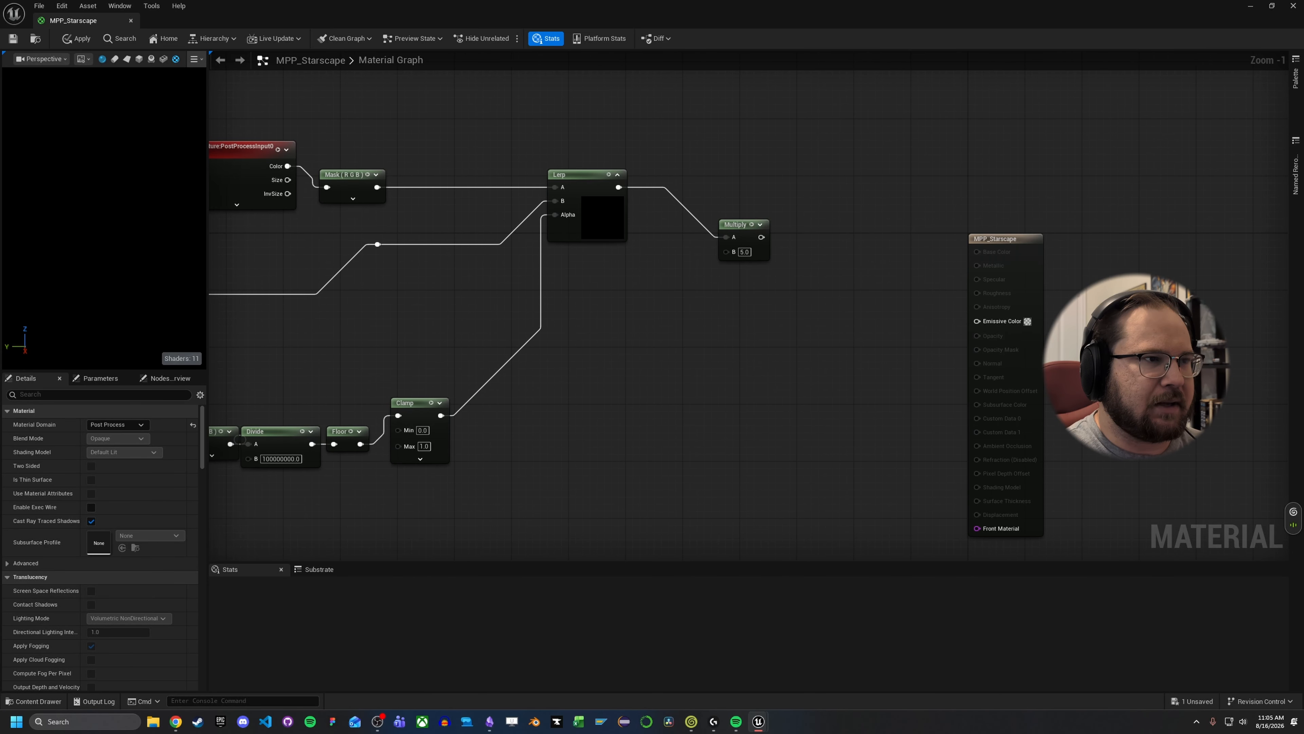
pyautogui.moveTo(815, 312); pyautogui.dragTo(771, 378, button='right')
pyautogui.moveTo(718, 306); pyautogui.dragTo(934, 390)
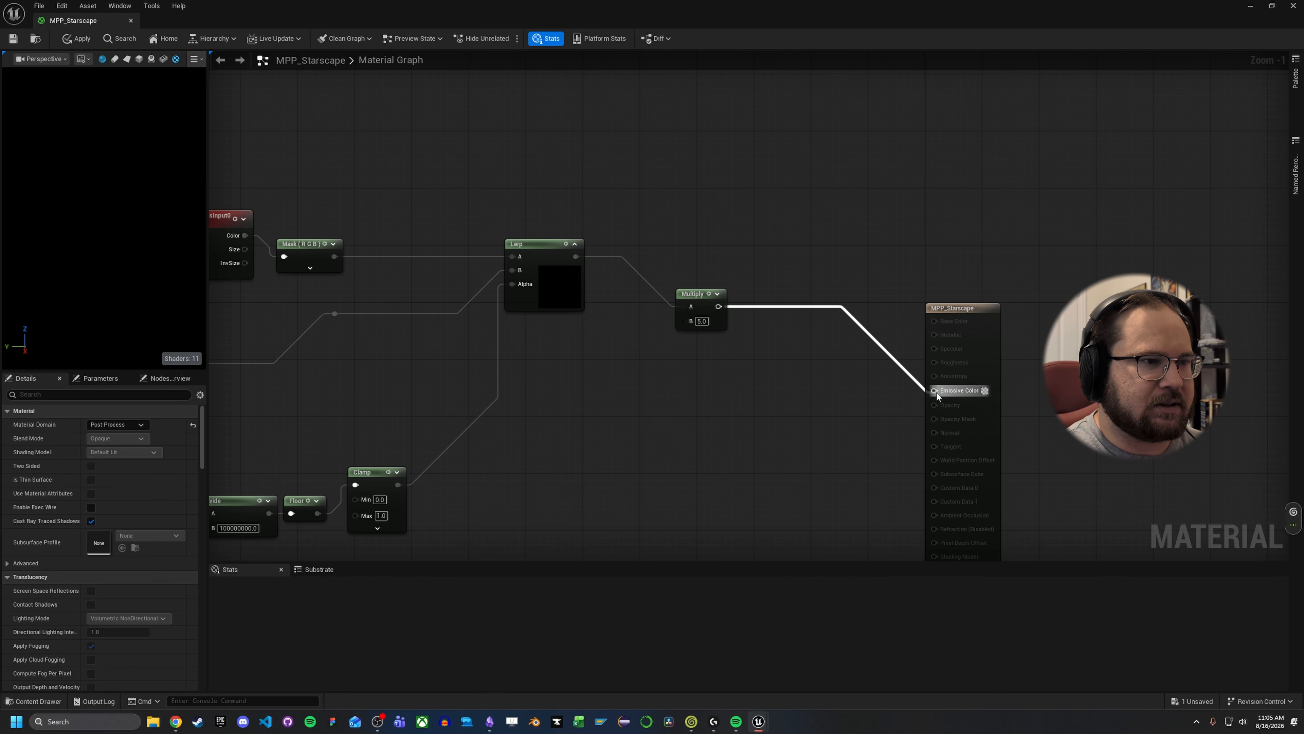
pyautogui.moveTo(702, 310); pyautogui.dragTo(846, 384)
# Step: Move the RGB Mask node beside the PostProcessInput0 scene texture, level with its Color output
pyautogui.moveTo(721, 356); pyautogui.dragTo(909, 333, button='right')
pyautogui.click(821, 299)
pyautogui.moveTo(810, 300); pyautogui.dragTo(951, 286, button='right')
pyautogui.click(810, 284)
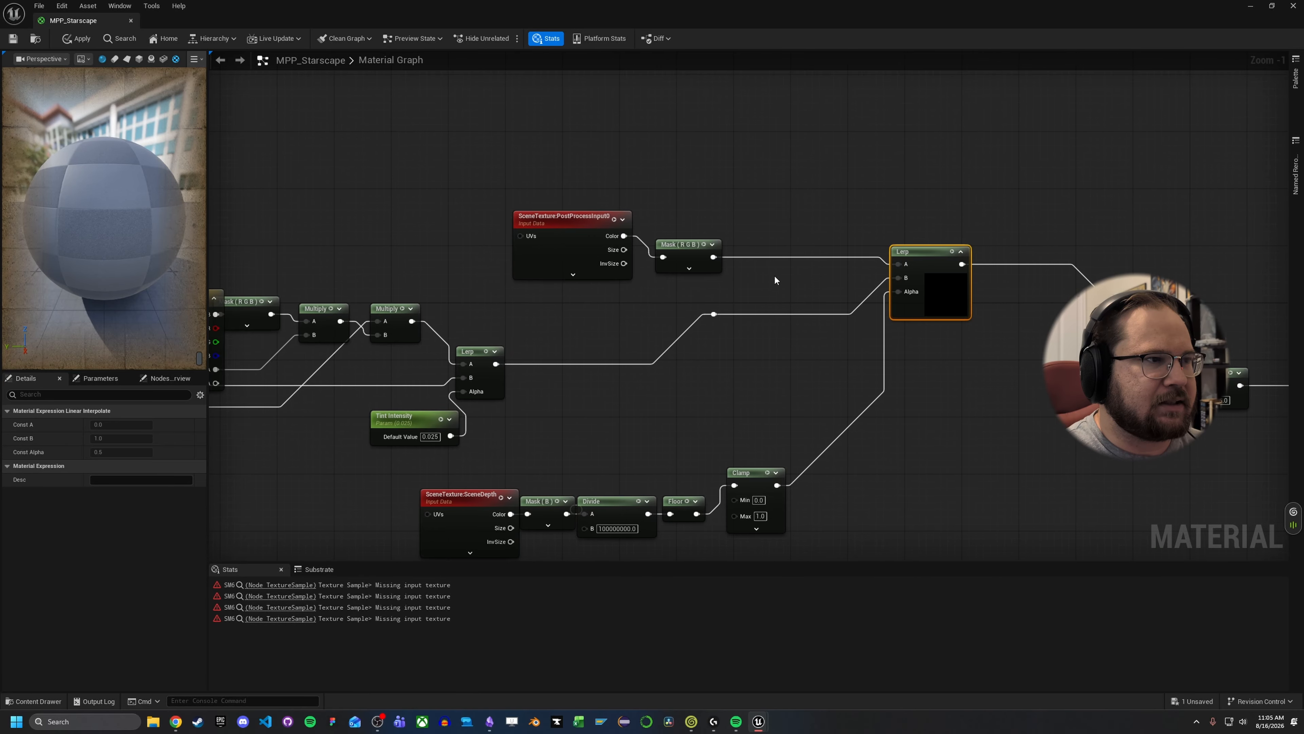
pyautogui.moveTo(774, 274); pyautogui.dragTo(785, 234, button='right')
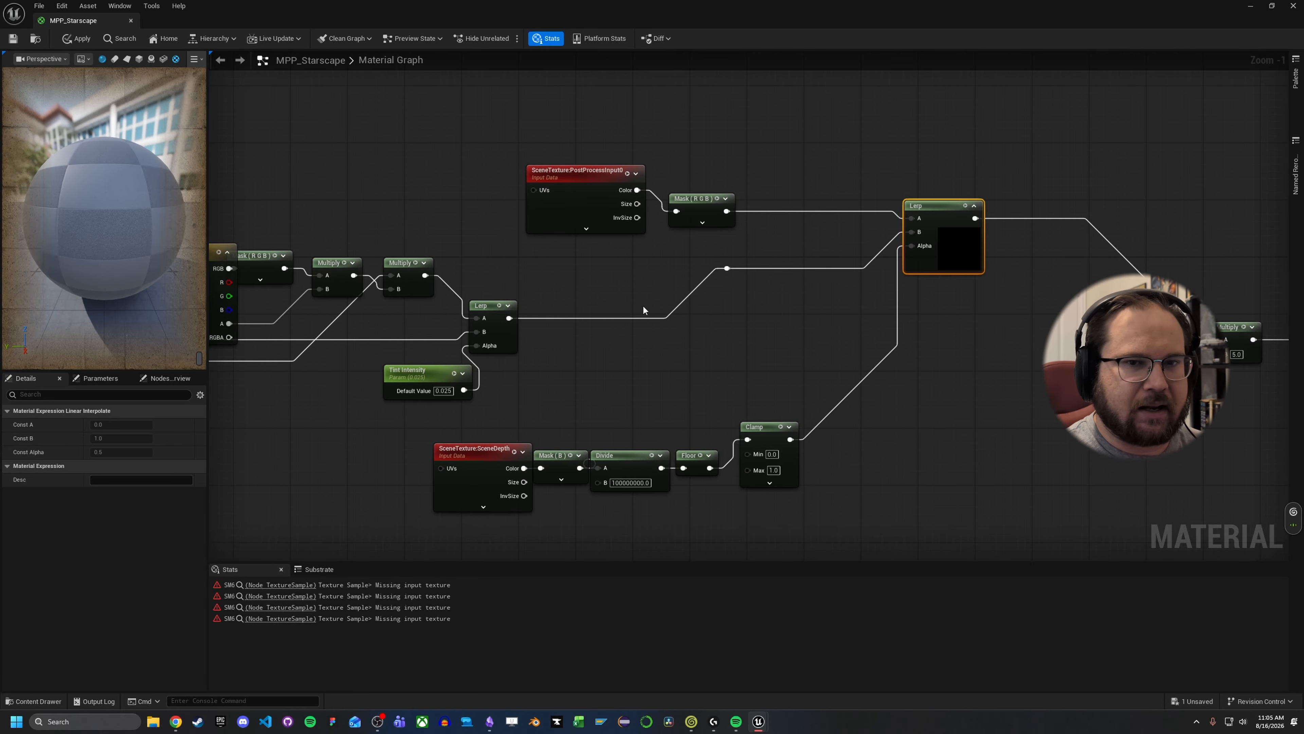
pyautogui.moveTo(529, 126); pyautogui.dragTo(701, 194)
pyautogui.click(701, 213)
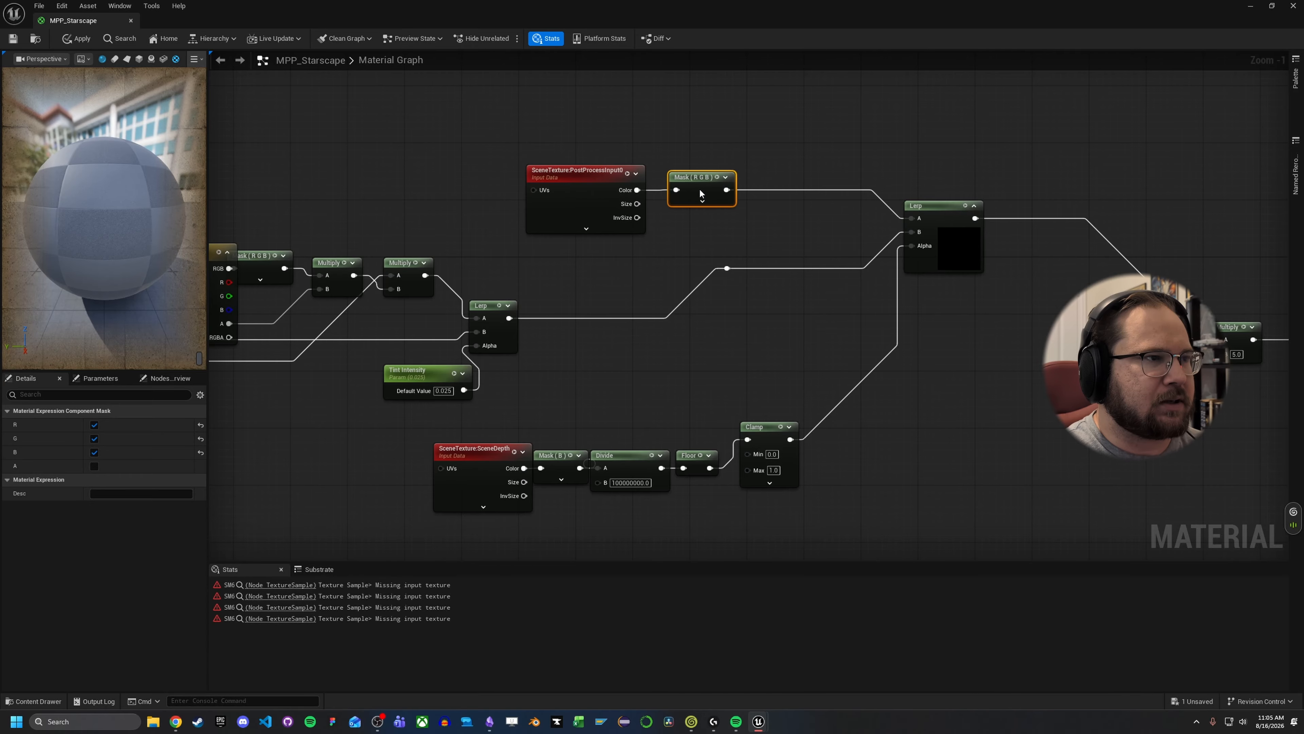
pyautogui.moveTo(553, 137); pyautogui.dragTo(688, 150)
pyautogui.moveTo(737, 189); pyautogui.dragTo(727, 232, button='right')
pyautogui.click(738, 231)
pyautogui.moveTo(679, 188); pyautogui.dragTo(675, 195)
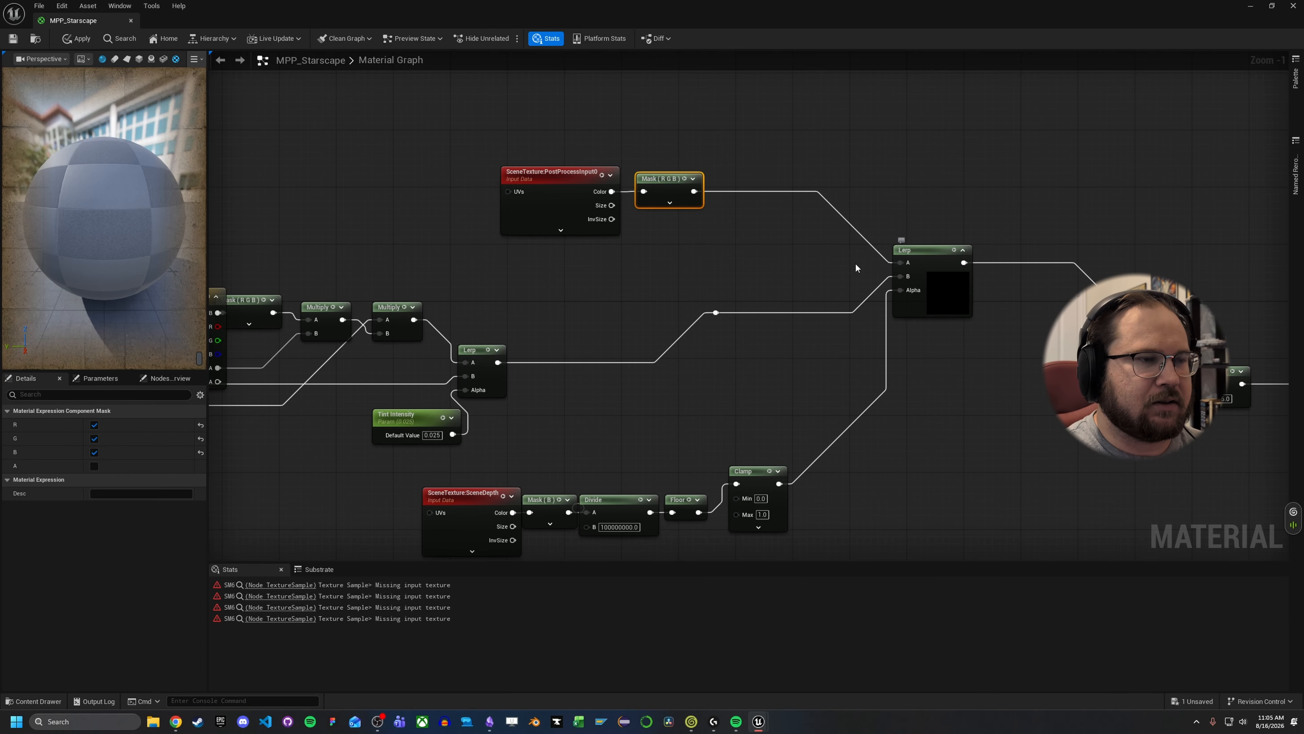
# Step: Space out the scene depth chain by shifting the SceneDepth texture and its B Mask node away from the Divide node
pyautogui.moveTo(762, 266); pyautogui.dragTo(774, 168, button='right')
pyautogui.moveTo(529, 292); pyautogui.dragTo(714, 257, button='right')
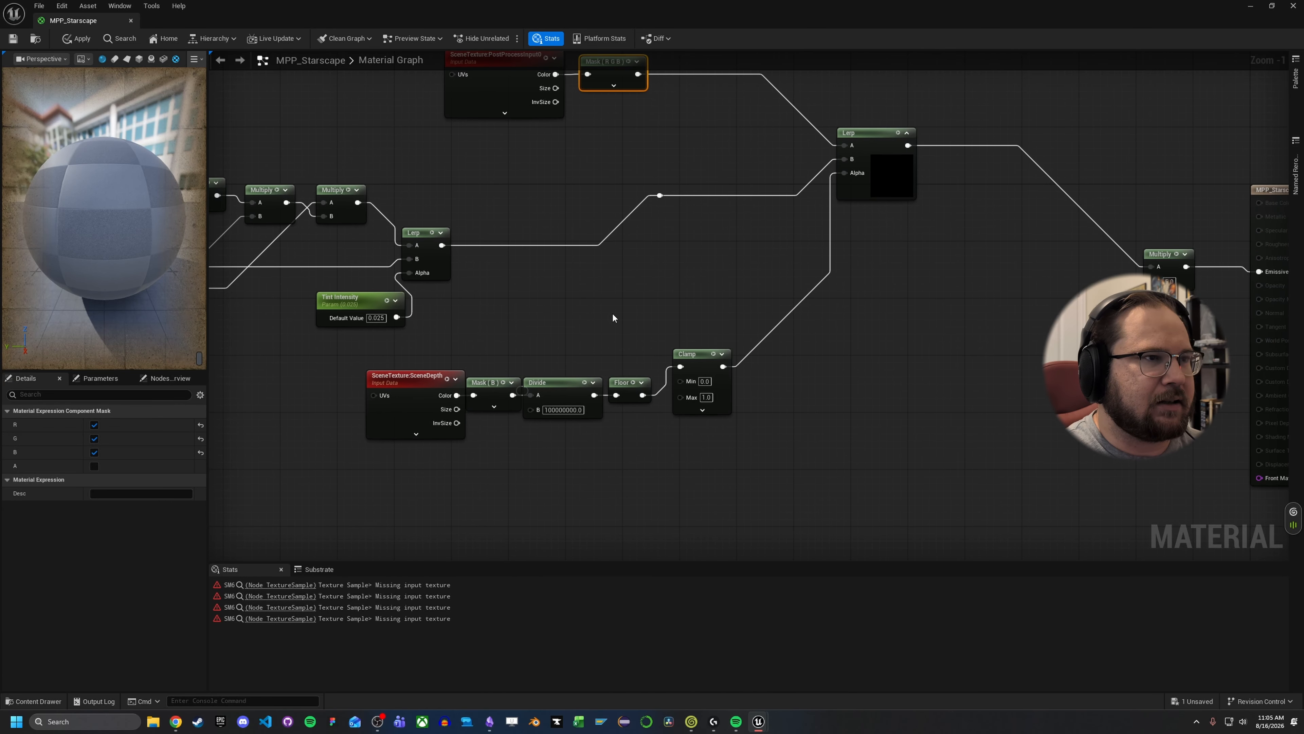
pyautogui.moveTo(410, 344); pyautogui.dragTo(747, 457)
pyautogui.click(715, 459)
pyautogui.moveTo(418, 330); pyautogui.dragTo(747, 472)
pyautogui.click(574, 454)
pyautogui.moveTo(432, 382); pyautogui.dragTo(403, 380)
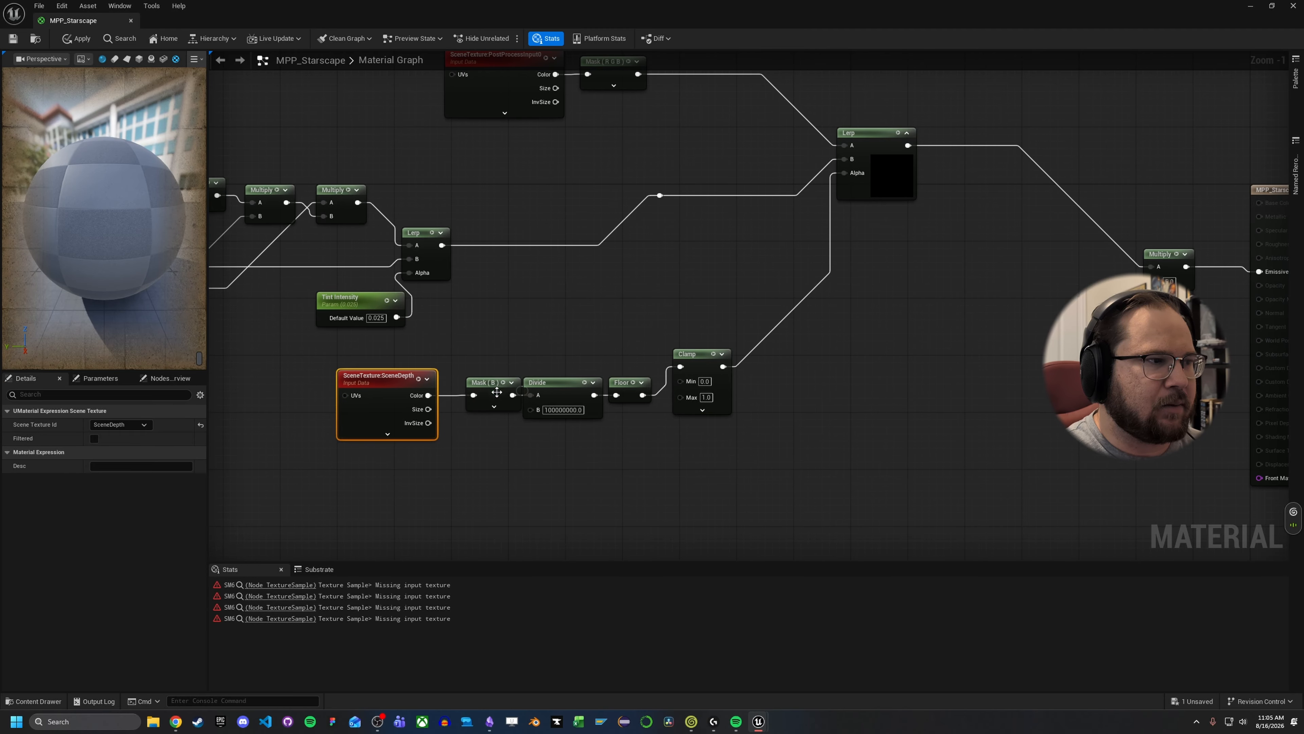
pyautogui.moveTo(496, 397); pyautogui.dragTo(482, 398)
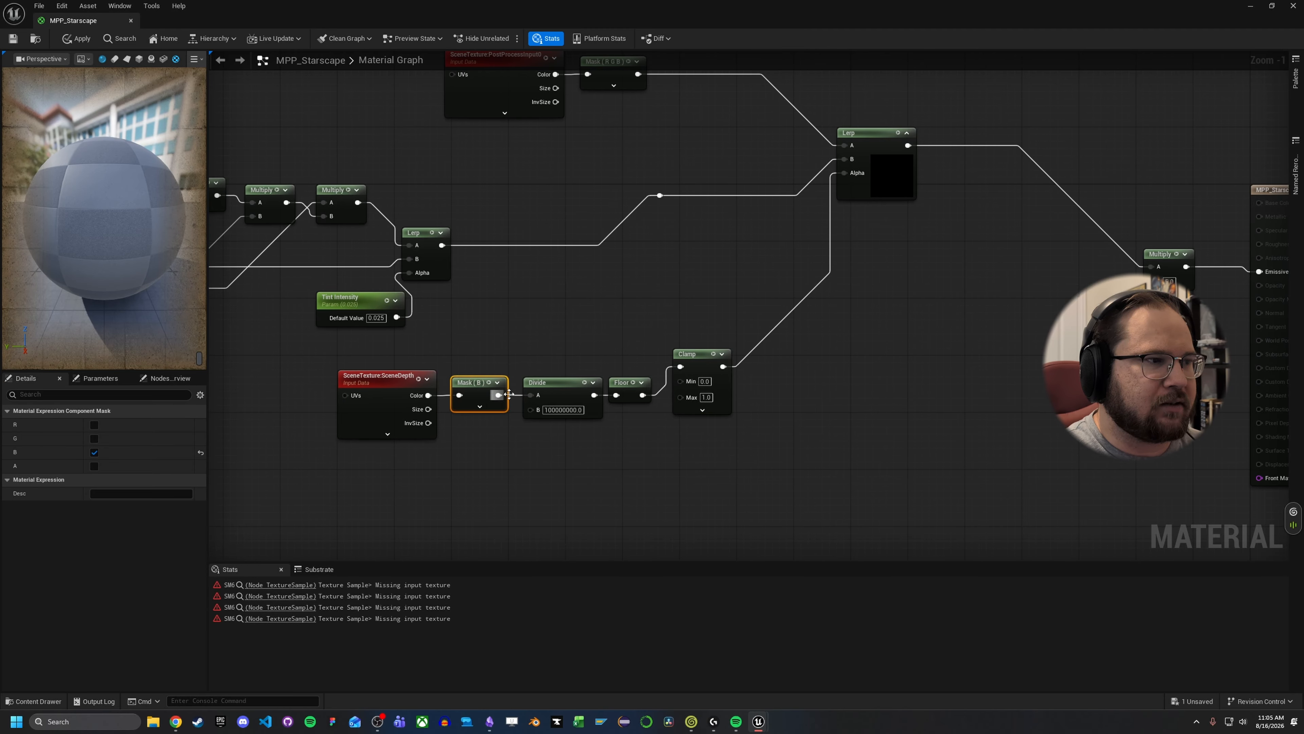
# Step: Examine the Divide, Floor and Clamp nodes in the scene depth chain that drives the final Lerp's Alpha
pyautogui.click(567, 401)
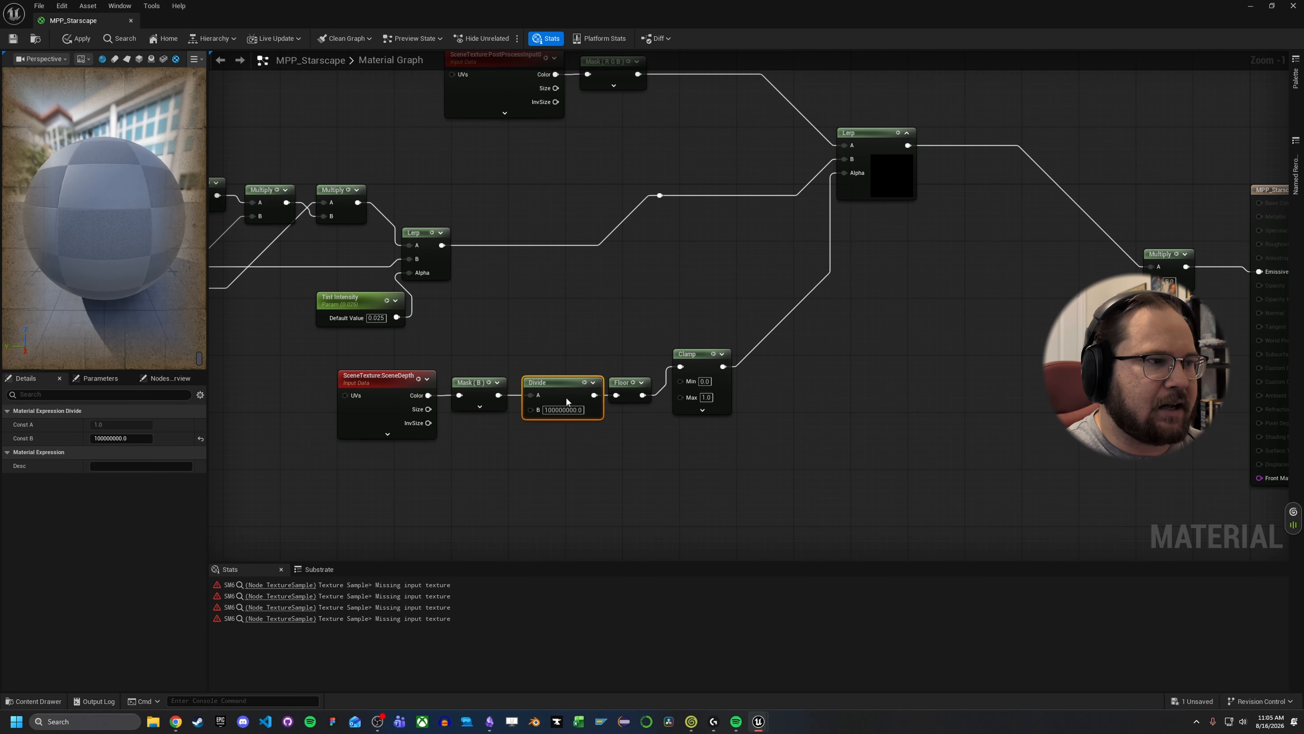
pyautogui.click(631, 400)
pyautogui.click(705, 366)
pyautogui.moveTo(754, 413); pyautogui.dragTo(815, 448, button='right')
pyautogui.scroll(1, 716, 466)
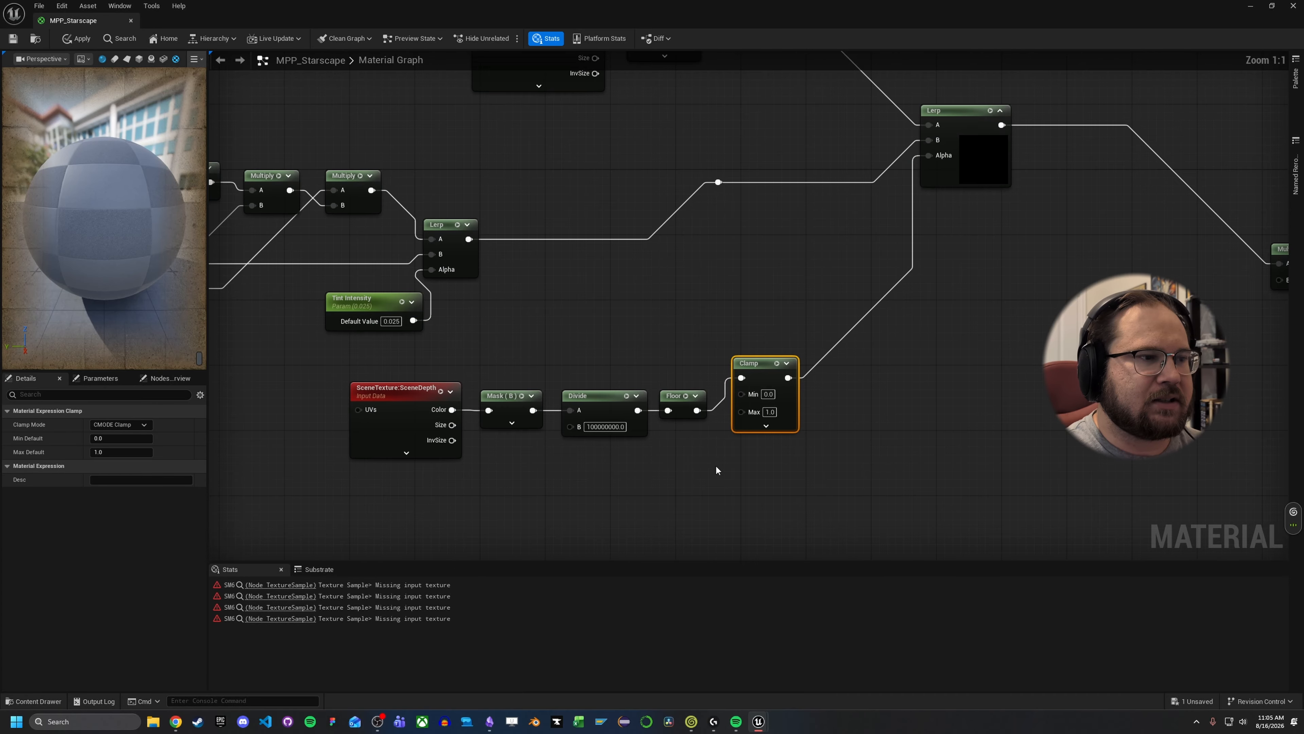
pyautogui.moveTo(716, 466); pyautogui.dragTo(808, 470, button='right')
pyautogui.click(807, 470)
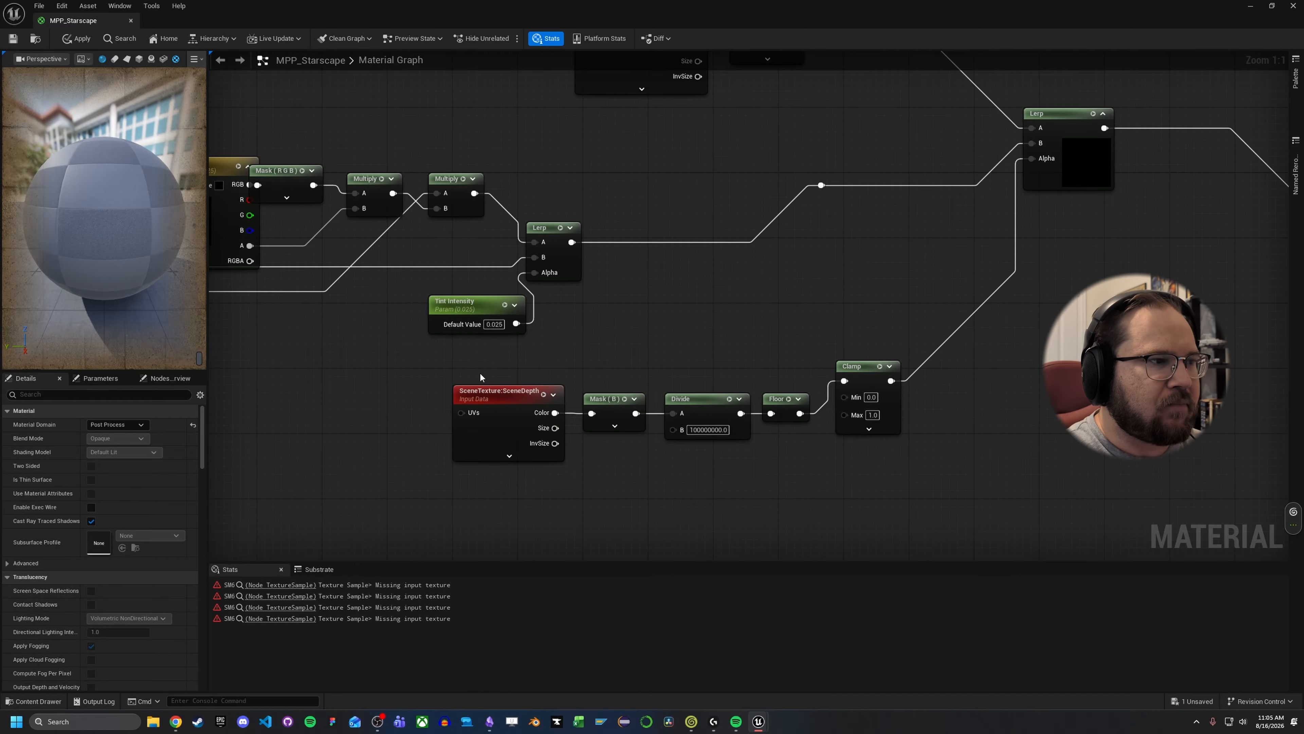
pyautogui.moveTo(434, 365); pyautogui.dragTo(852, 487)
pyautogui.click(829, 486)
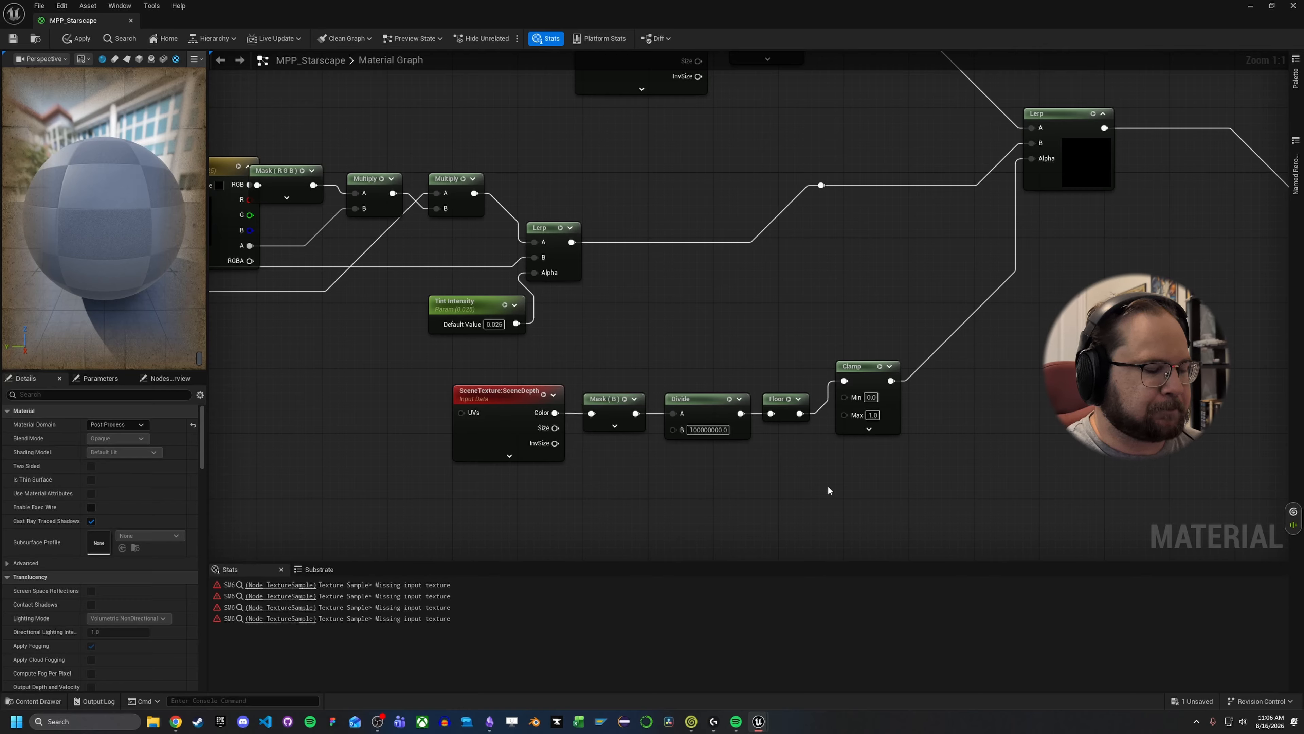
pyautogui.moveTo(489, 360); pyautogui.dragTo(943, 494)
pyautogui.click(927, 496)
pyautogui.click(410, 352)
pyautogui.click(943, 497)
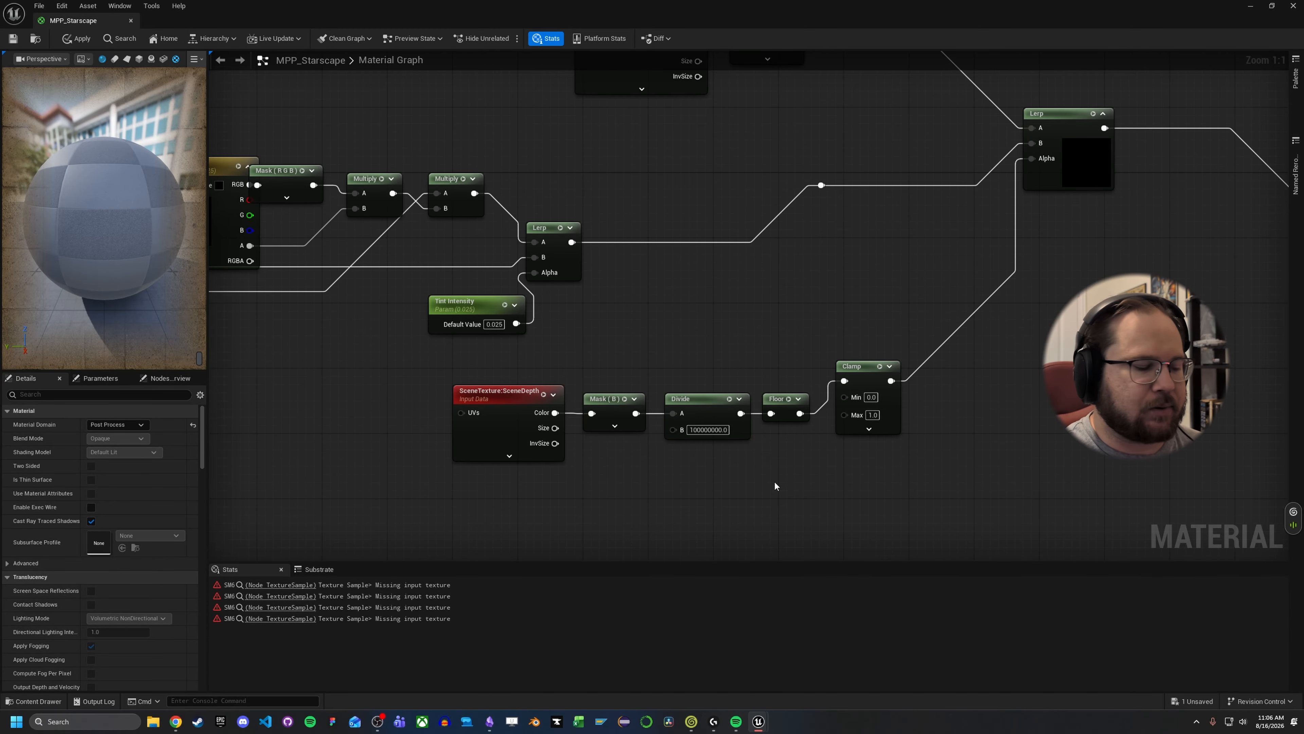
# Step: Move the Tint Intensity parameter node further away from the Lerp node whose Alpha it feeds
pyautogui.moveTo(619, 322); pyautogui.dragTo(738, 424, button='right')
pyautogui.scroll(-1, 738, 423)
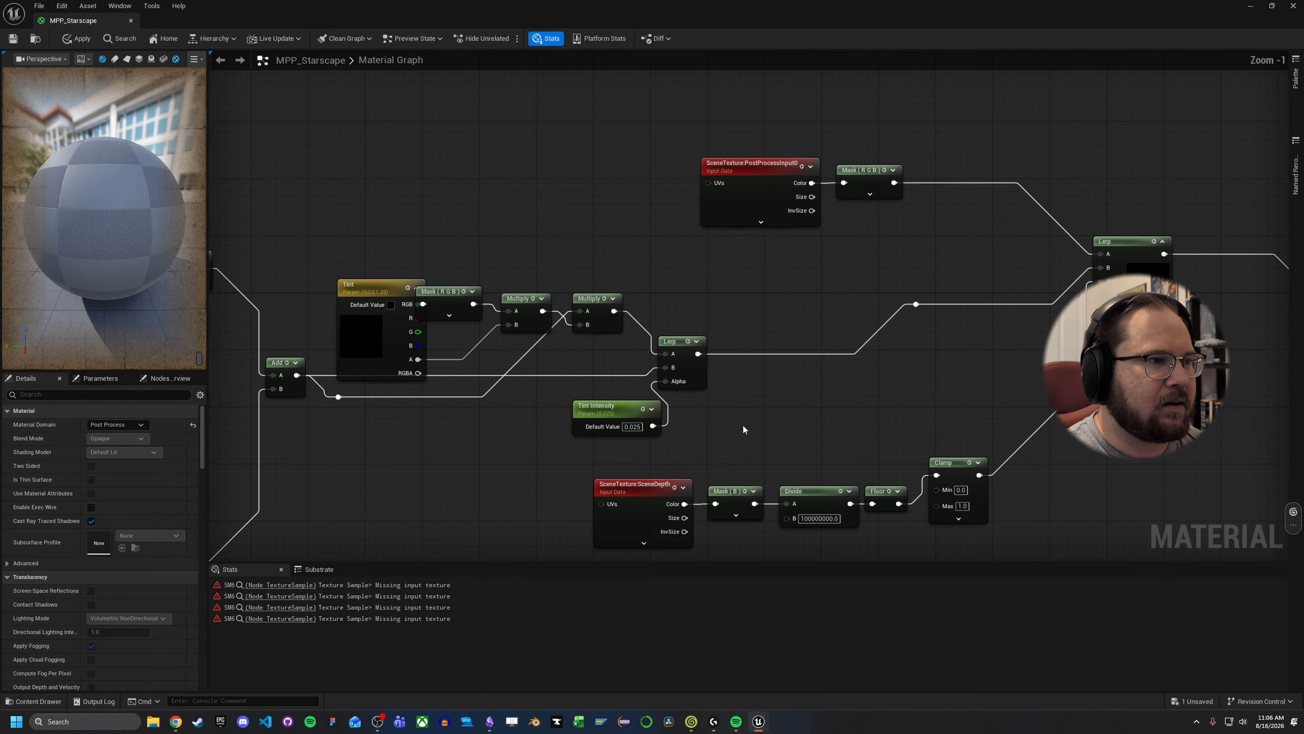
pyautogui.moveTo(833, 264); pyautogui.dragTo(990, 381)
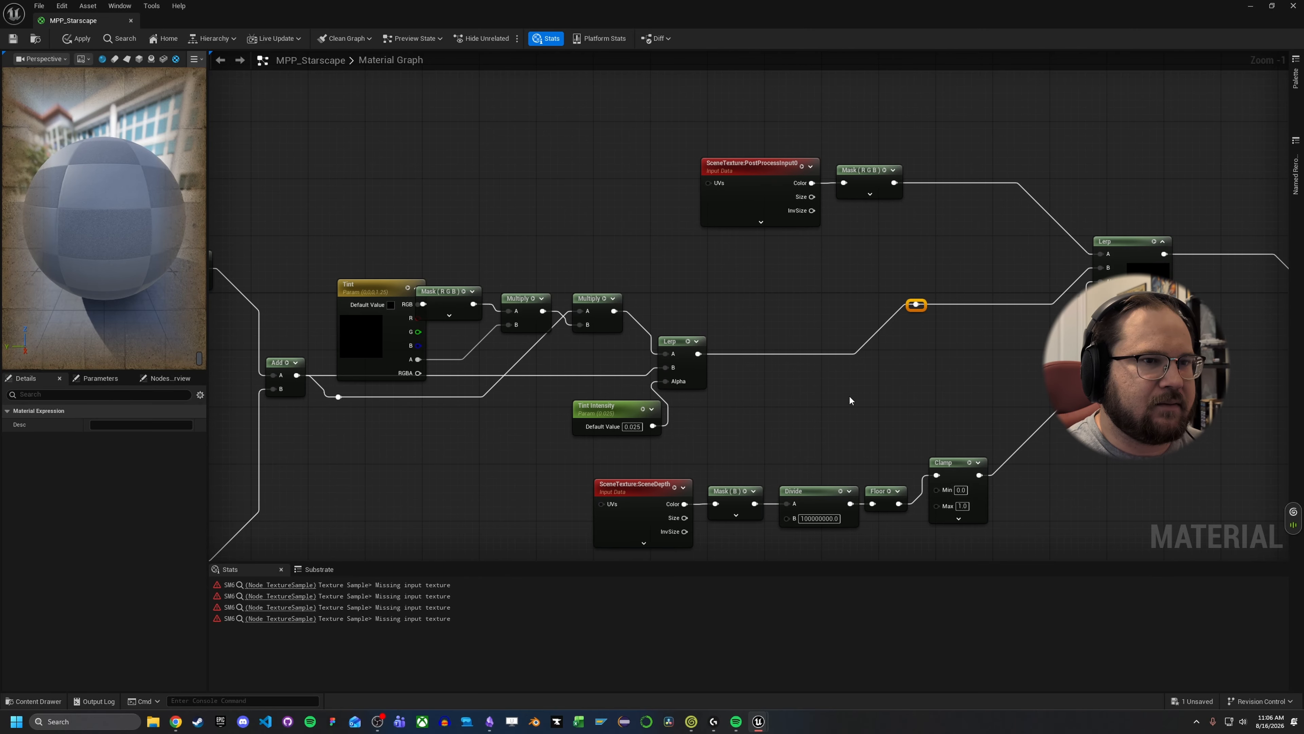
pyautogui.moveTo(848, 394); pyautogui.dragTo(882, 404, button='right')
pyautogui.click(920, 376)
pyautogui.scroll(1, 981, 418)
pyautogui.moveTo(981, 418); pyautogui.dragTo(880, 329)
pyautogui.click(864, 399)
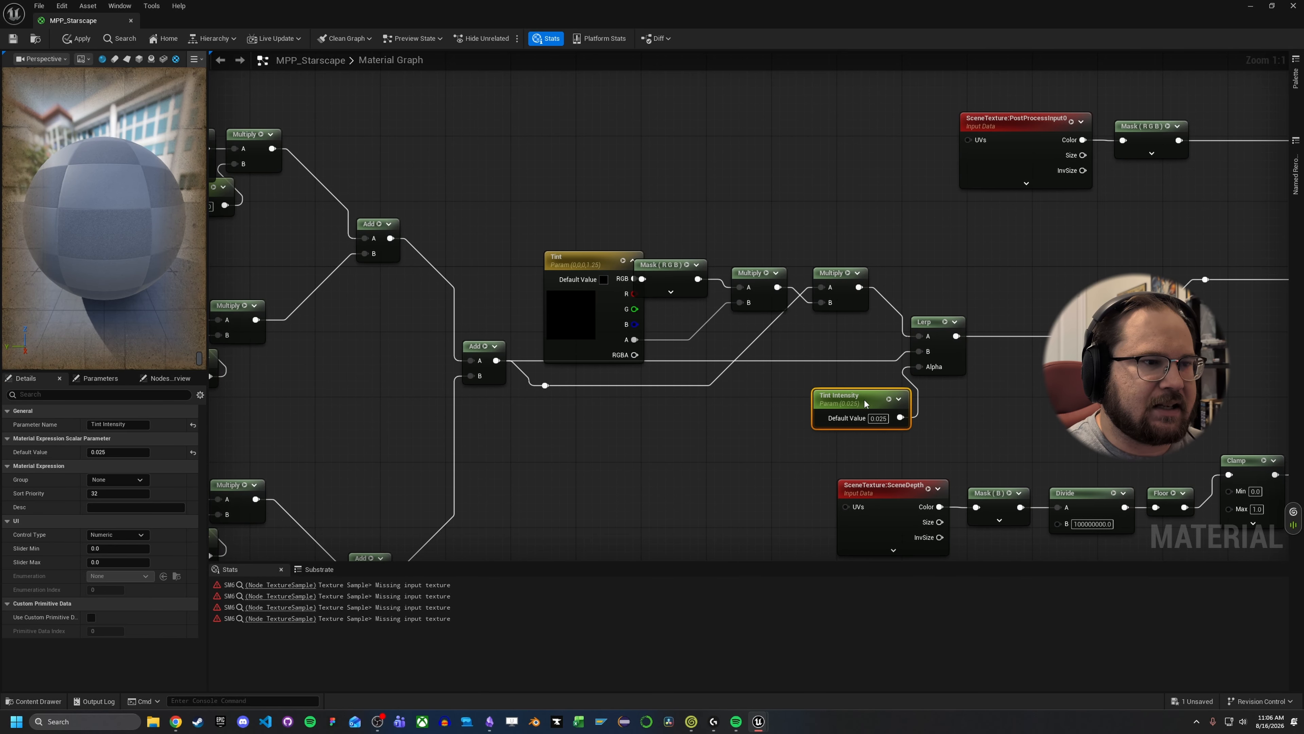
pyautogui.moveTo(864, 400); pyautogui.dragTo(787, 407)
pyautogui.click(902, 424)
pyautogui.rightClick(901, 419)
pyautogui.press('Escape')
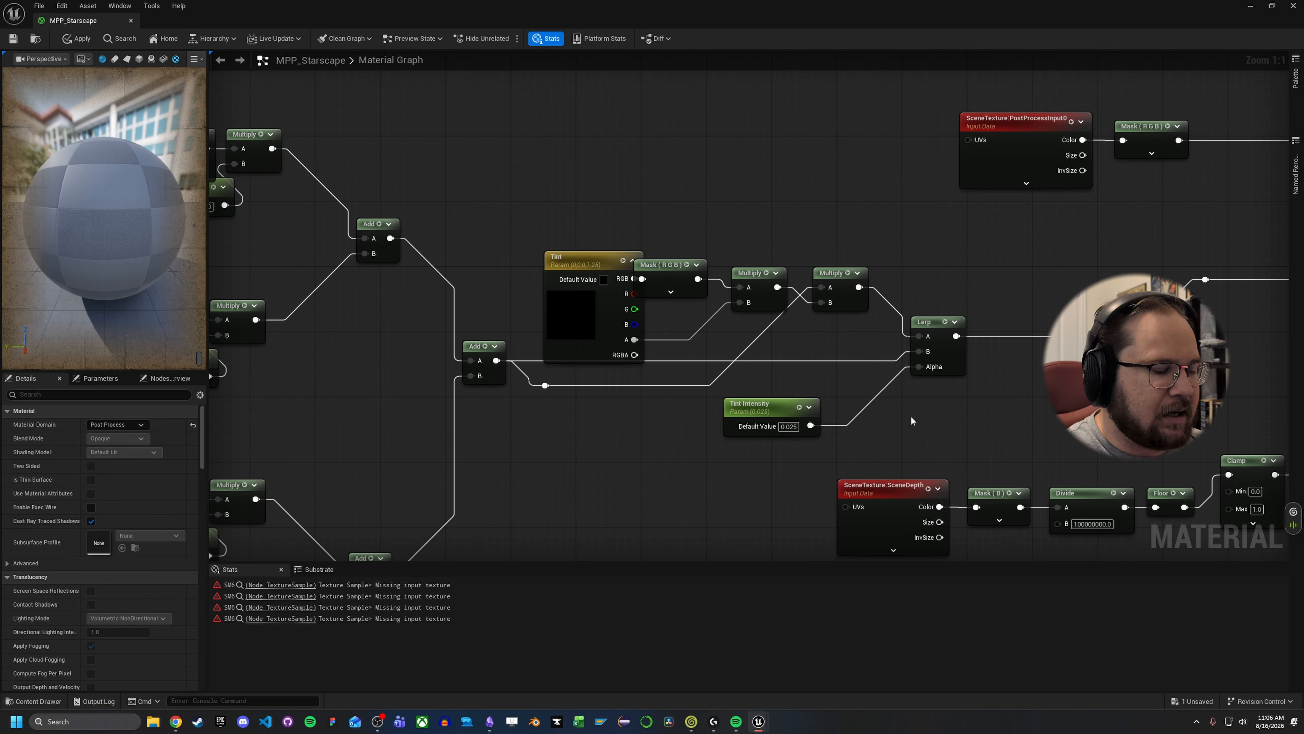
pyautogui.click(910, 415)
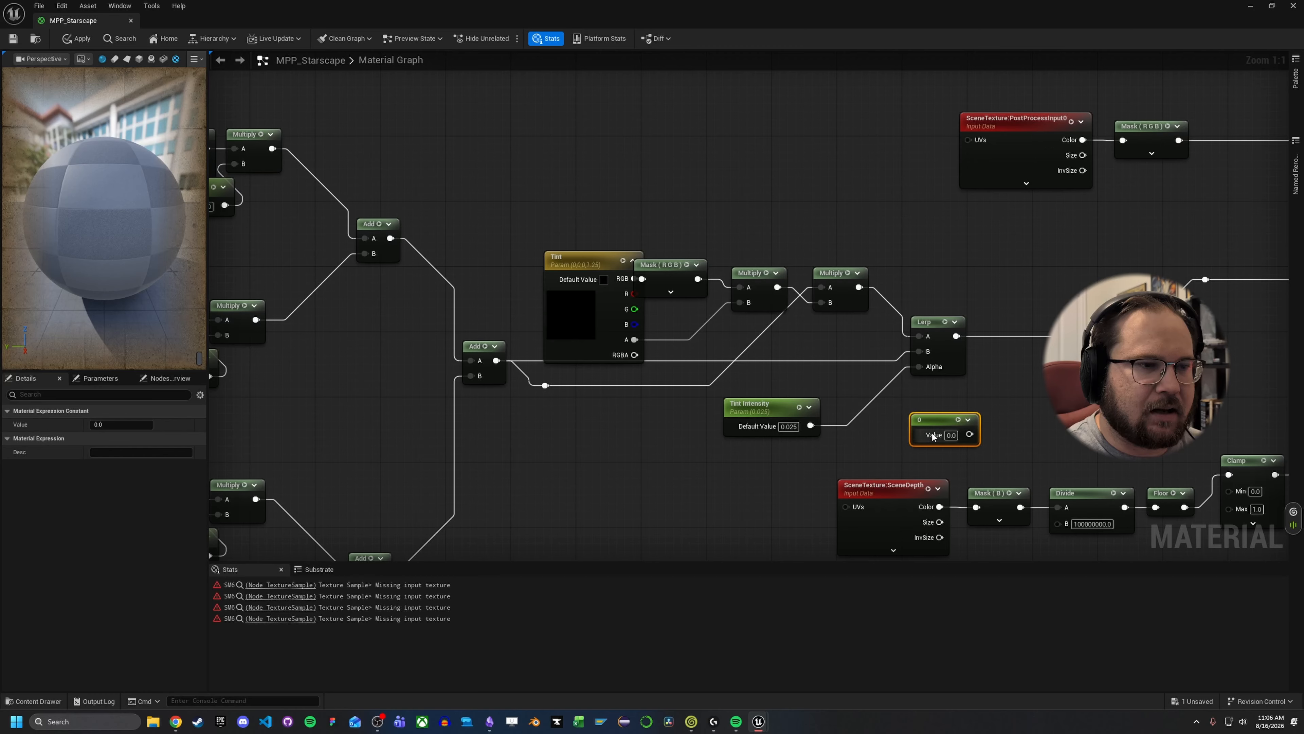
pyautogui.click(1029, 396)
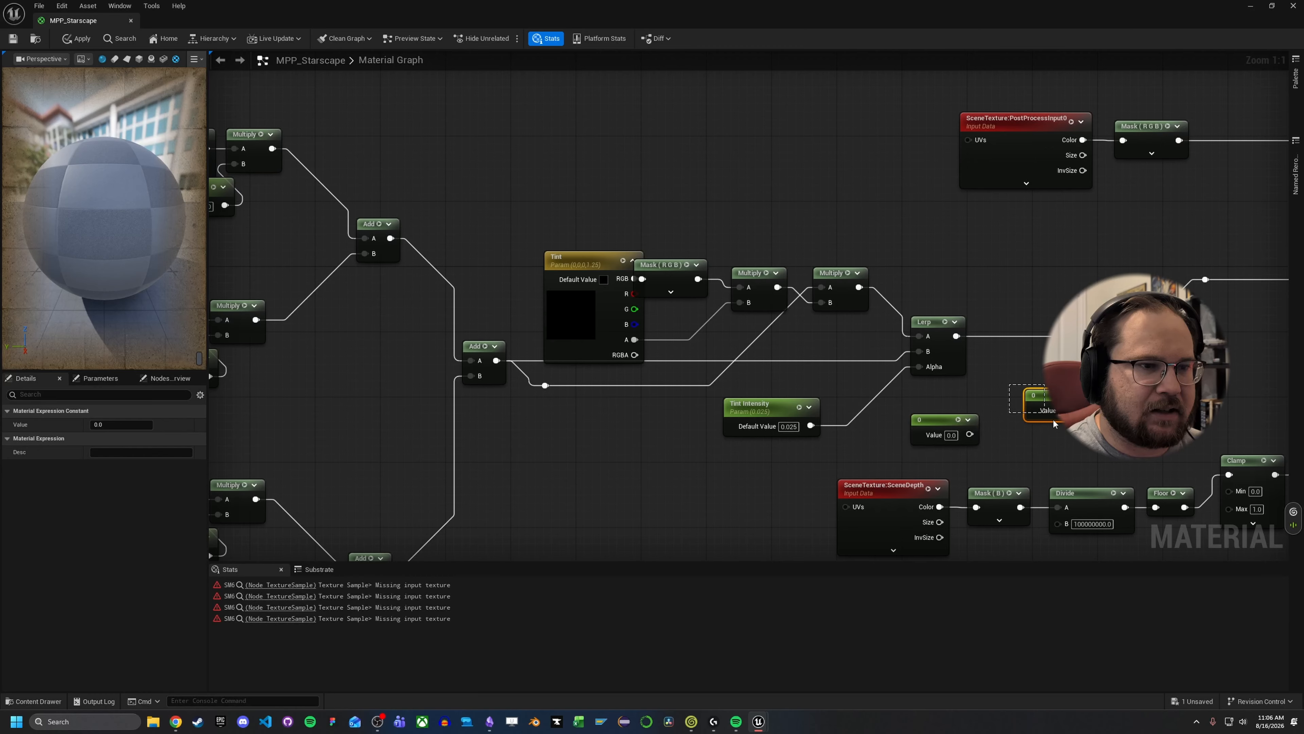
pyautogui.press('Delete')
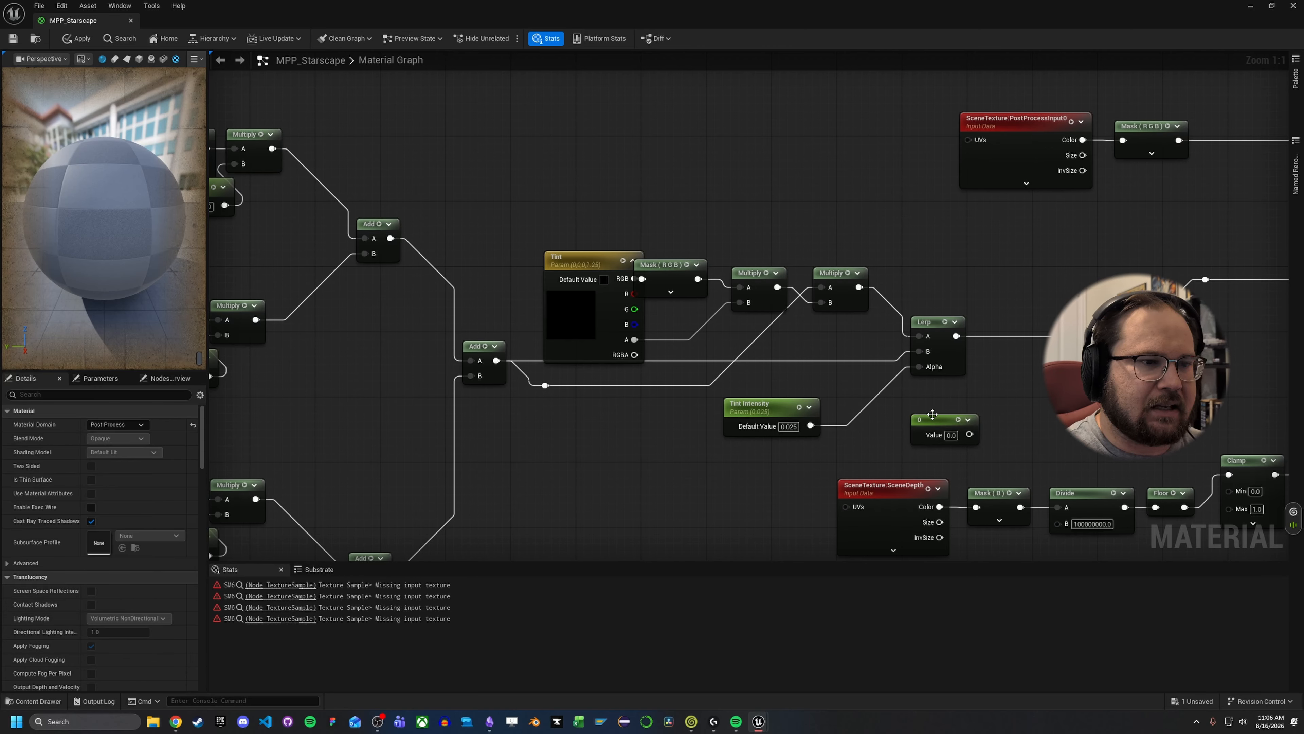
pyautogui.moveTo(932, 413); pyautogui.dragTo(930, 405)
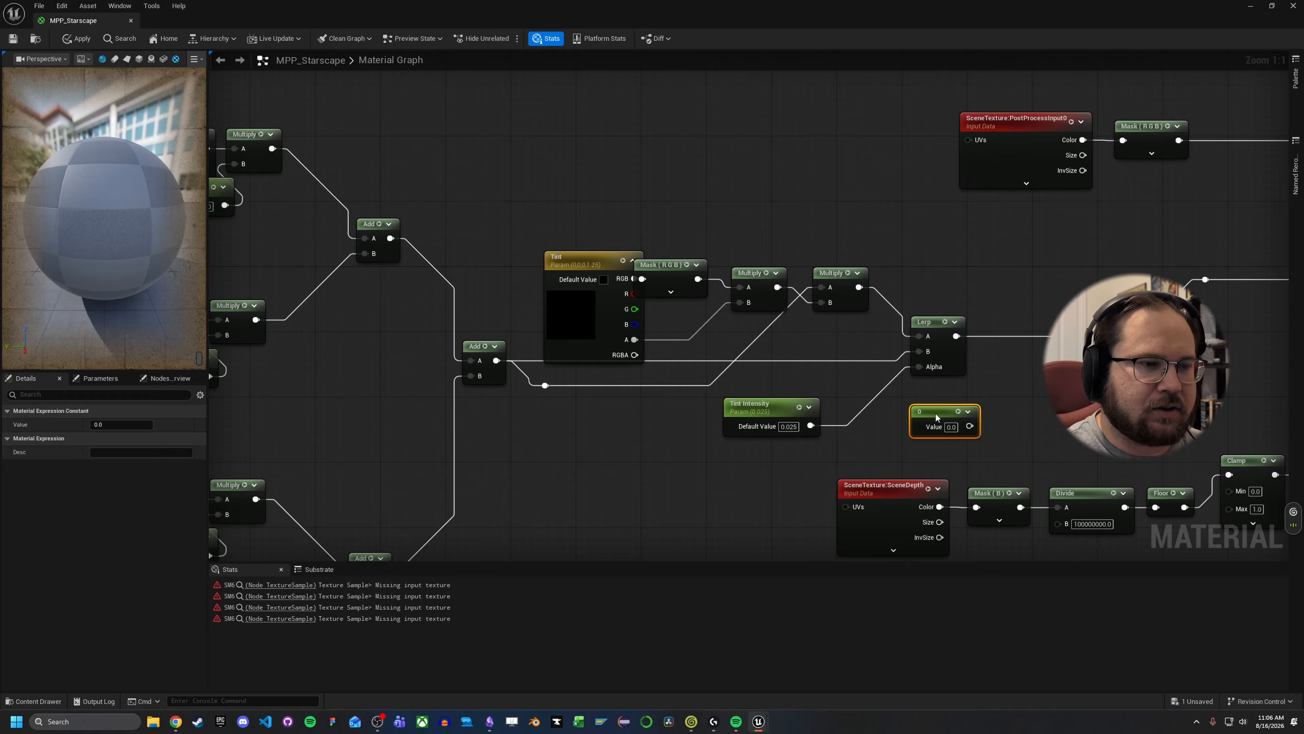
pyautogui.rightClick(929, 413)
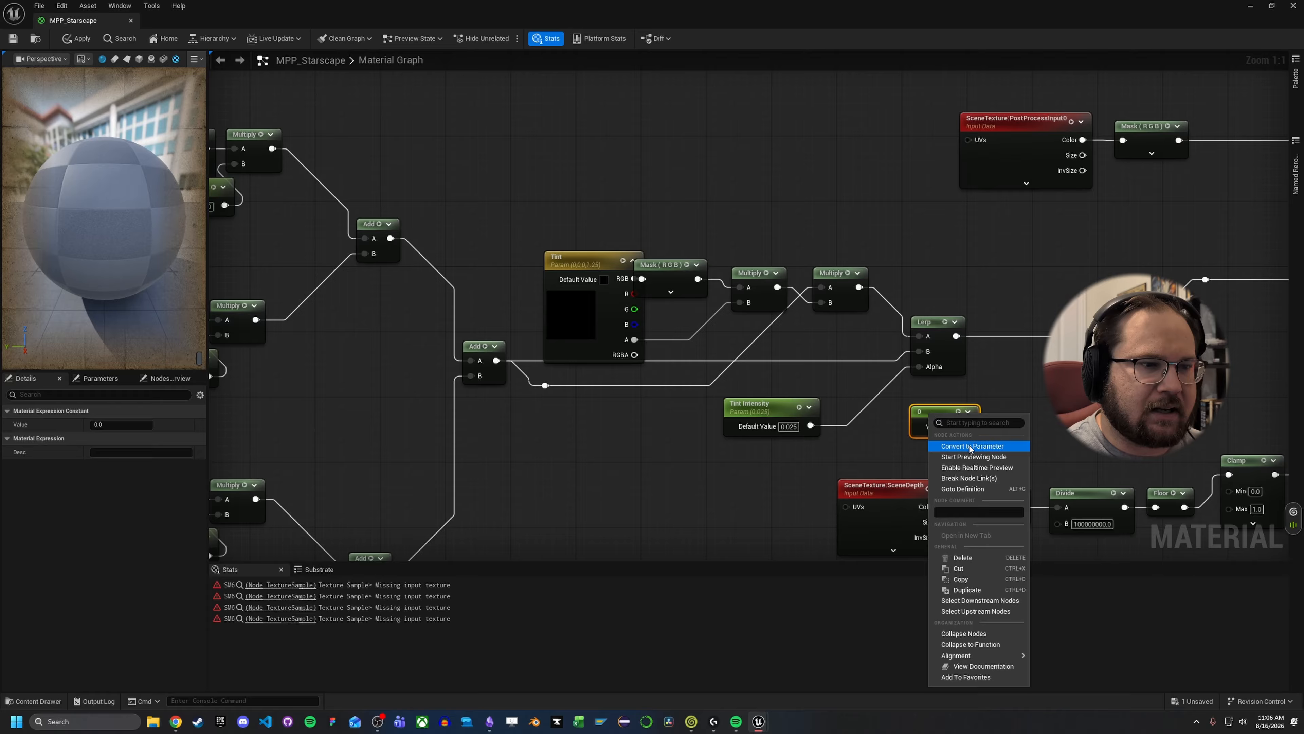
pyautogui.click(950, 397)
pyautogui.click(924, 410)
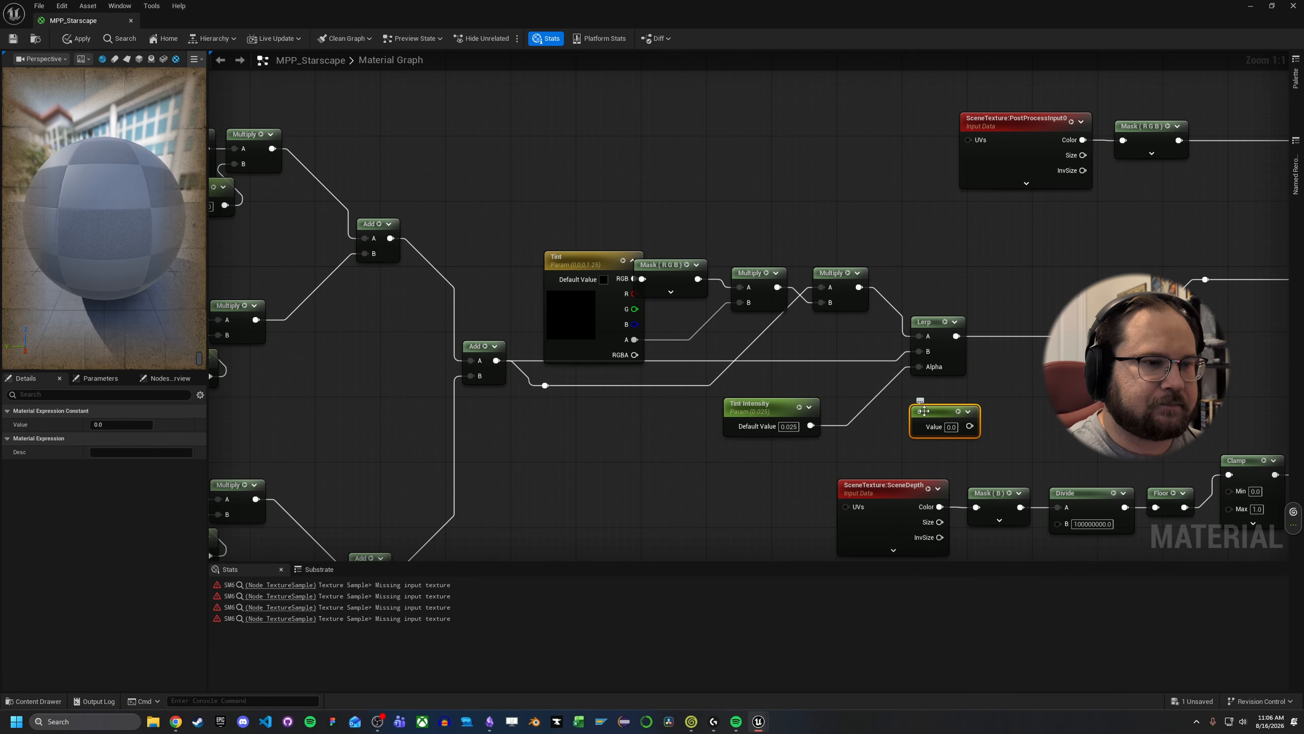
pyautogui.press('Delete')
# Step: Inspect the settings of the Tint Intensity parameter
pyautogui.click(751, 408)
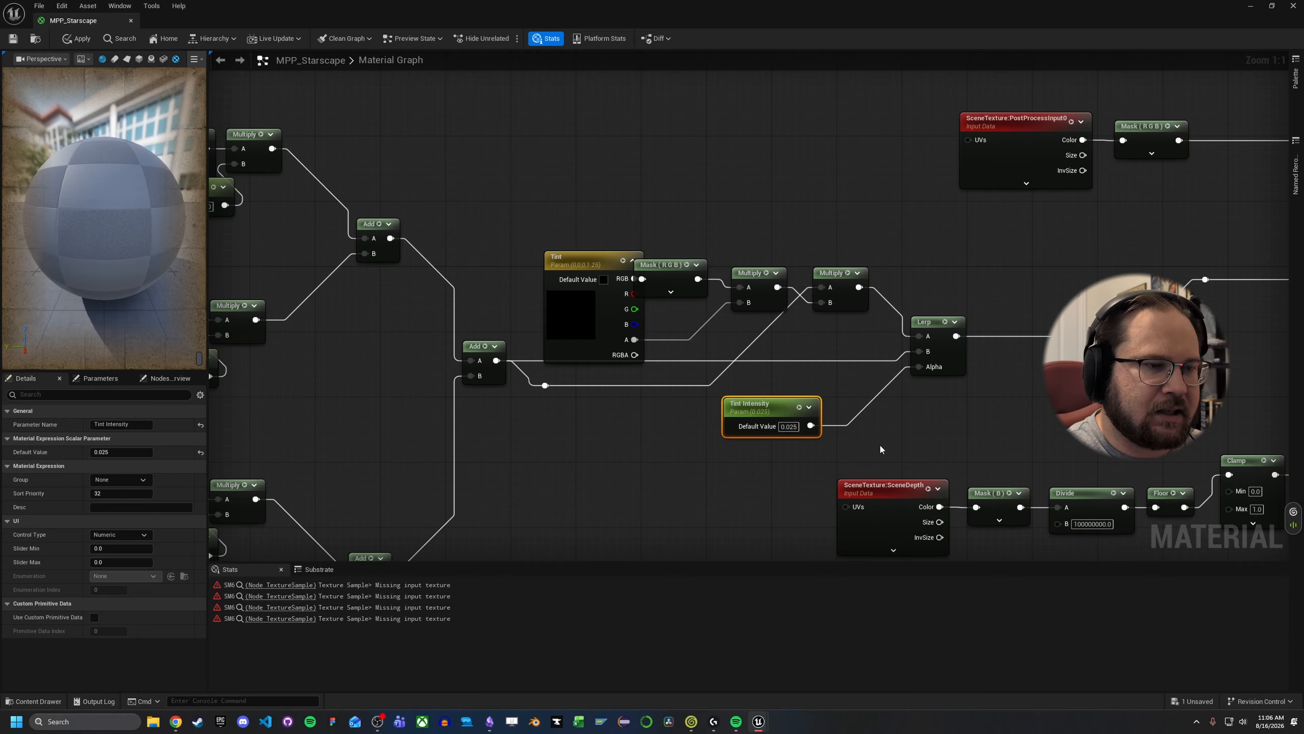
pyautogui.click(912, 440)
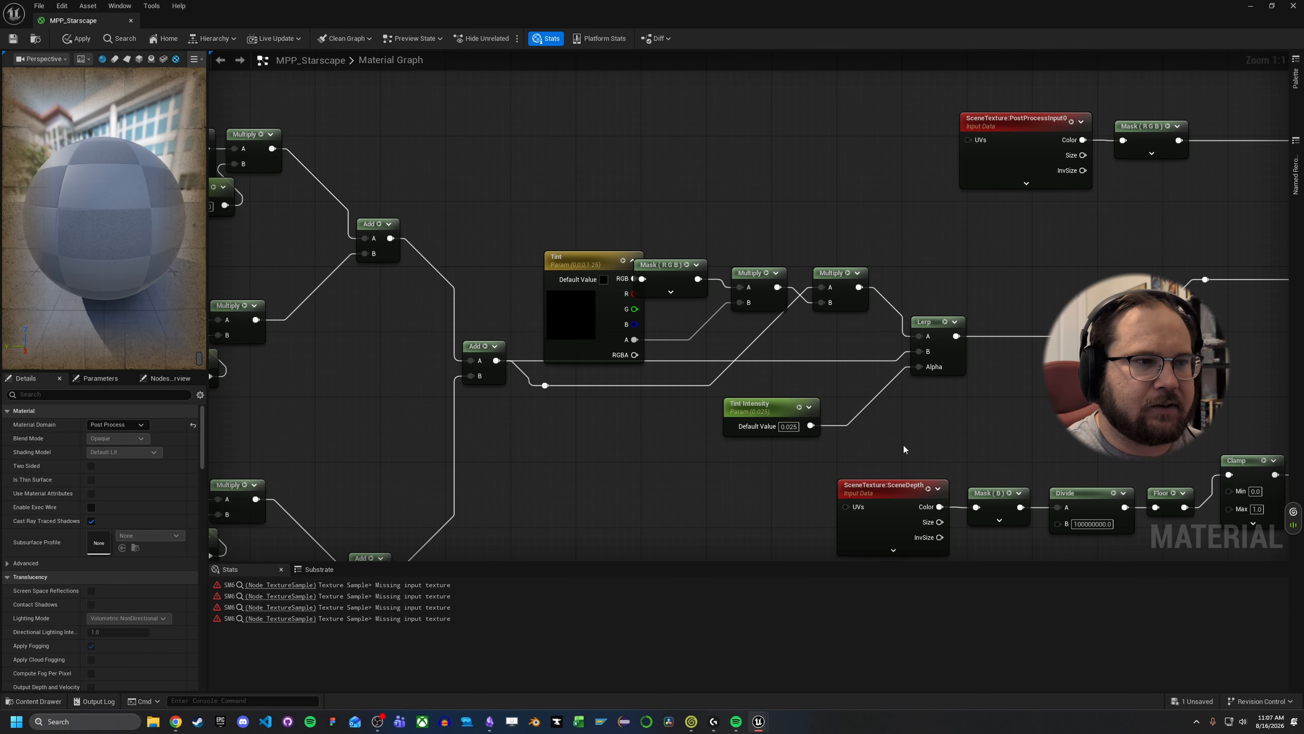
pyautogui.moveTo(905, 449); pyautogui.dragTo(971, 446, button='right')
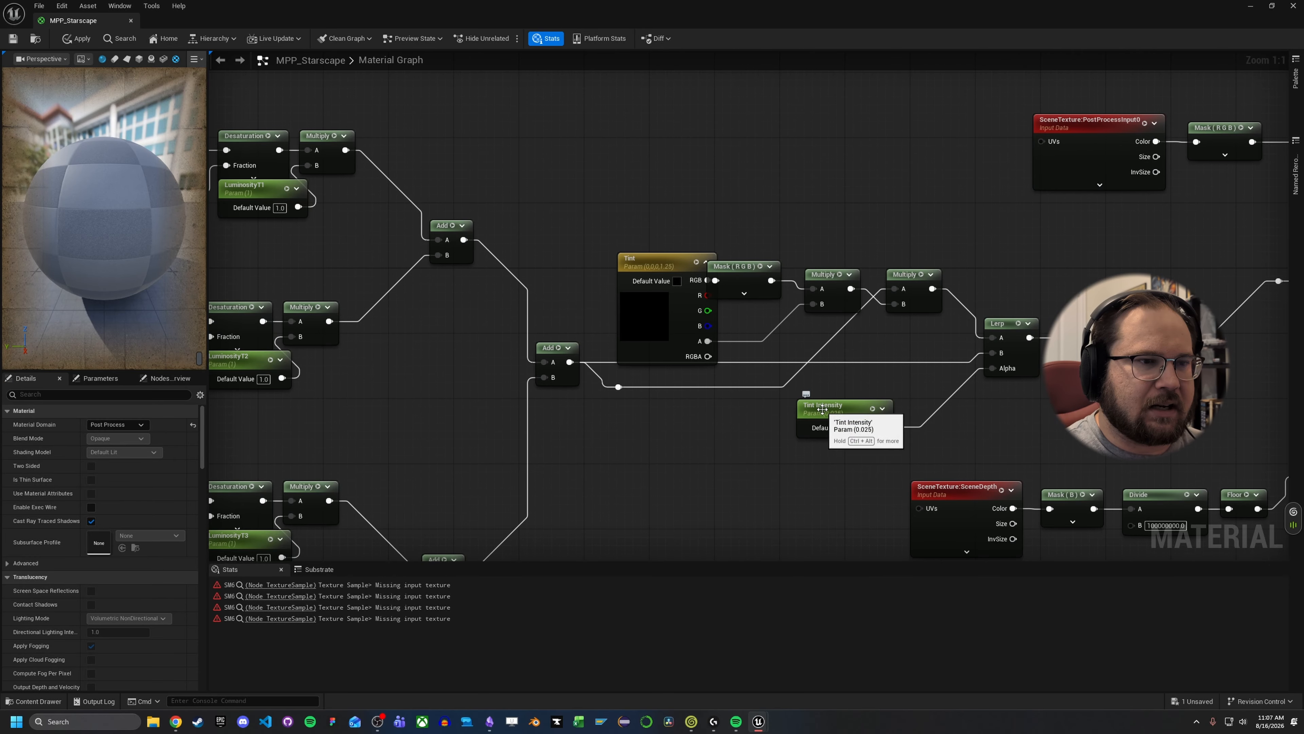
# Step: Move the Tint Intensity node closer to the Lerp and pull the Tint parameter clear of its RGB Mask node
pyautogui.moveTo(822, 408); pyautogui.dragTo(854, 414)
pyautogui.moveTo(718, 413); pyautogui.dragTo(792, 436, button='right')
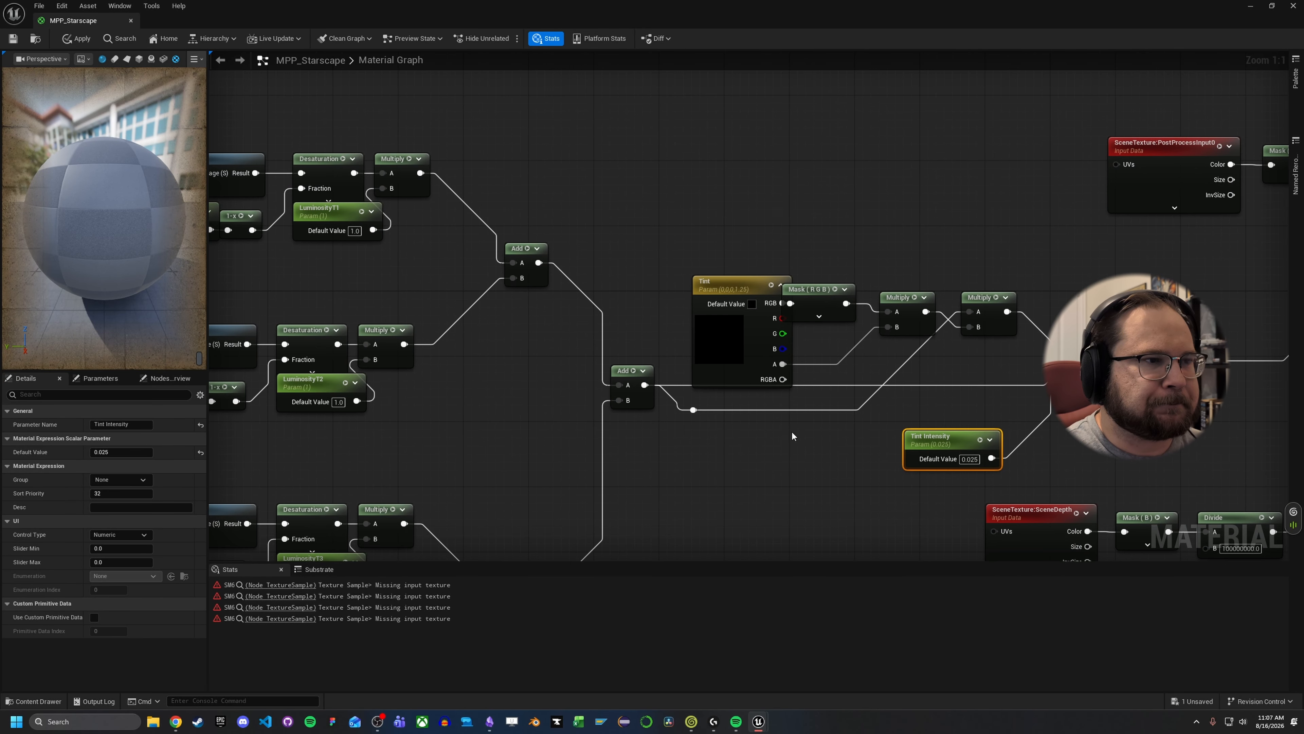
pyautogui.moveTo(733, 289); pyautogui.dragTo(719, 264)
pyautogui.moveTo(727, 220); pyautogui.dragTo(710, 240, button='right')
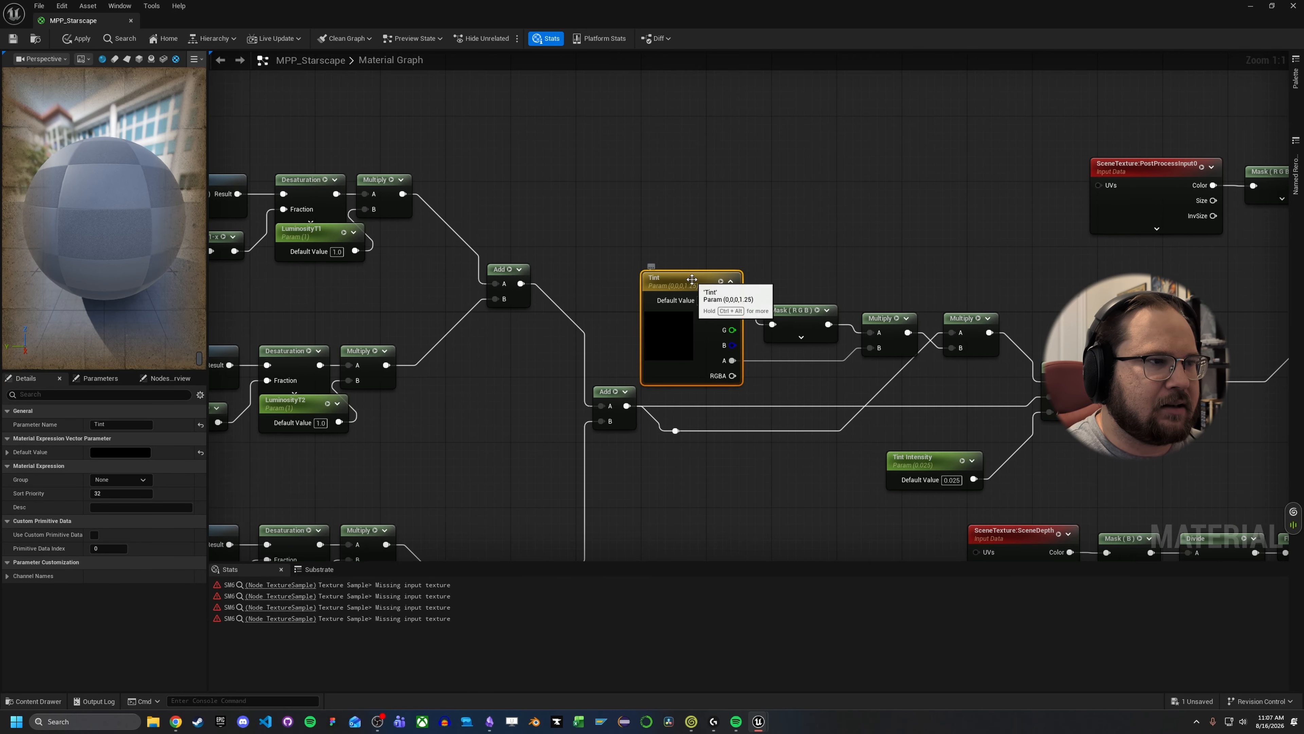
pyautogui.click(763, 246)
pyautogui.moveTo(710, 280); pyautogui.dragTo(718, 280)
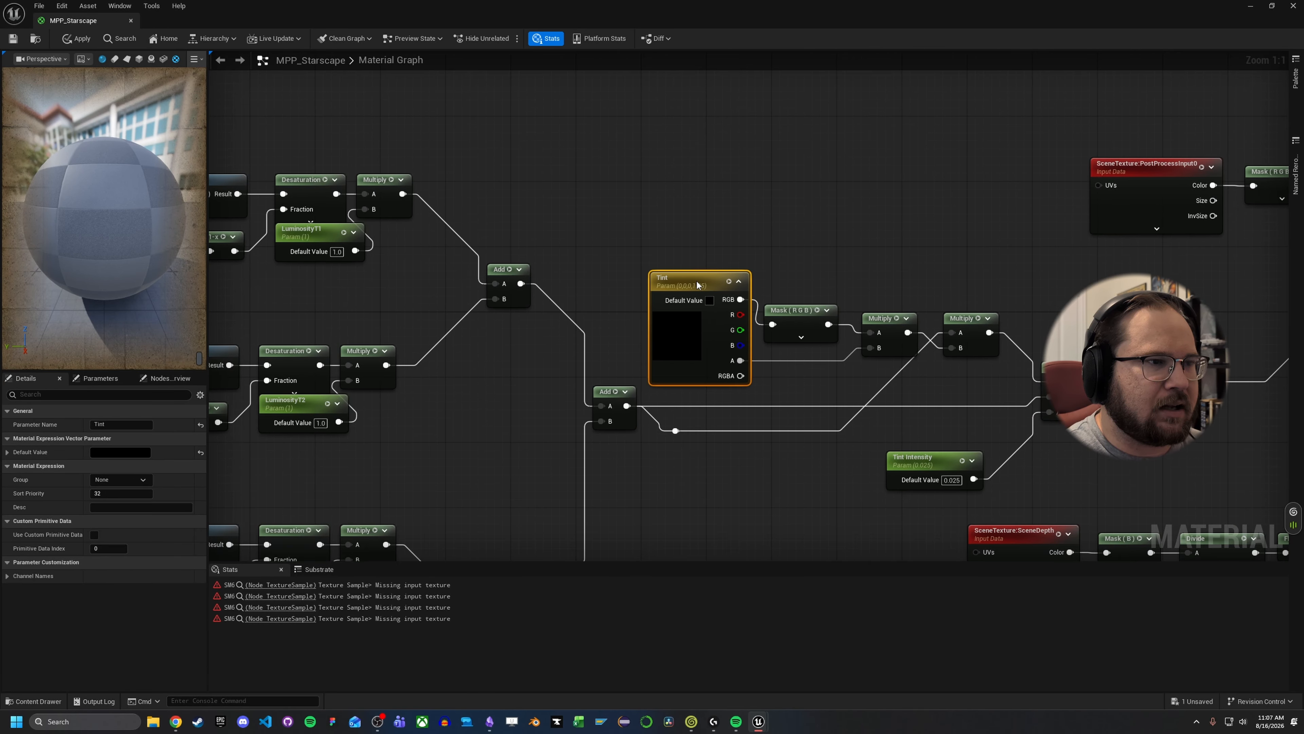
# Step: Place a Constant4Vector node above the Tint parameter, shift it into free space, and delete it again
pyautogui.click(728, 200)
pyautogui.click(735, 183)
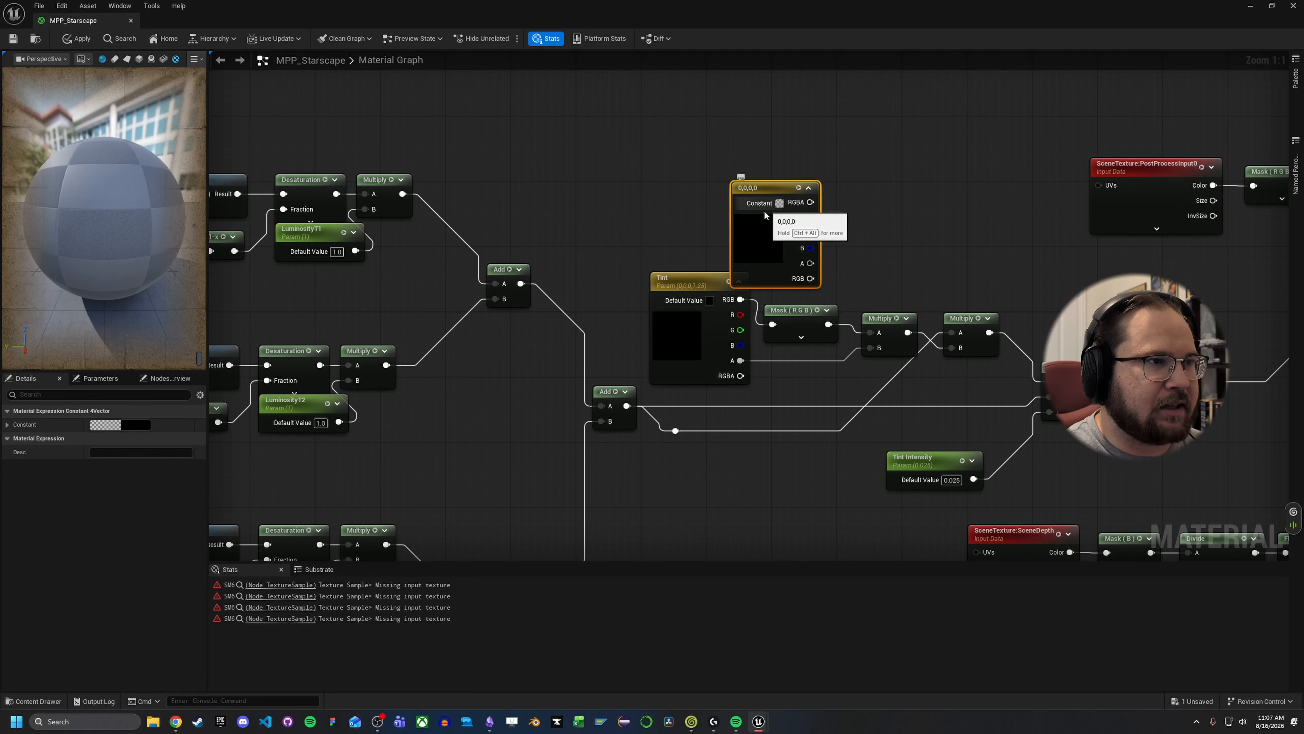
pyautogui.moveTo(780, 231); pyautogui.dragTo(845, 215)
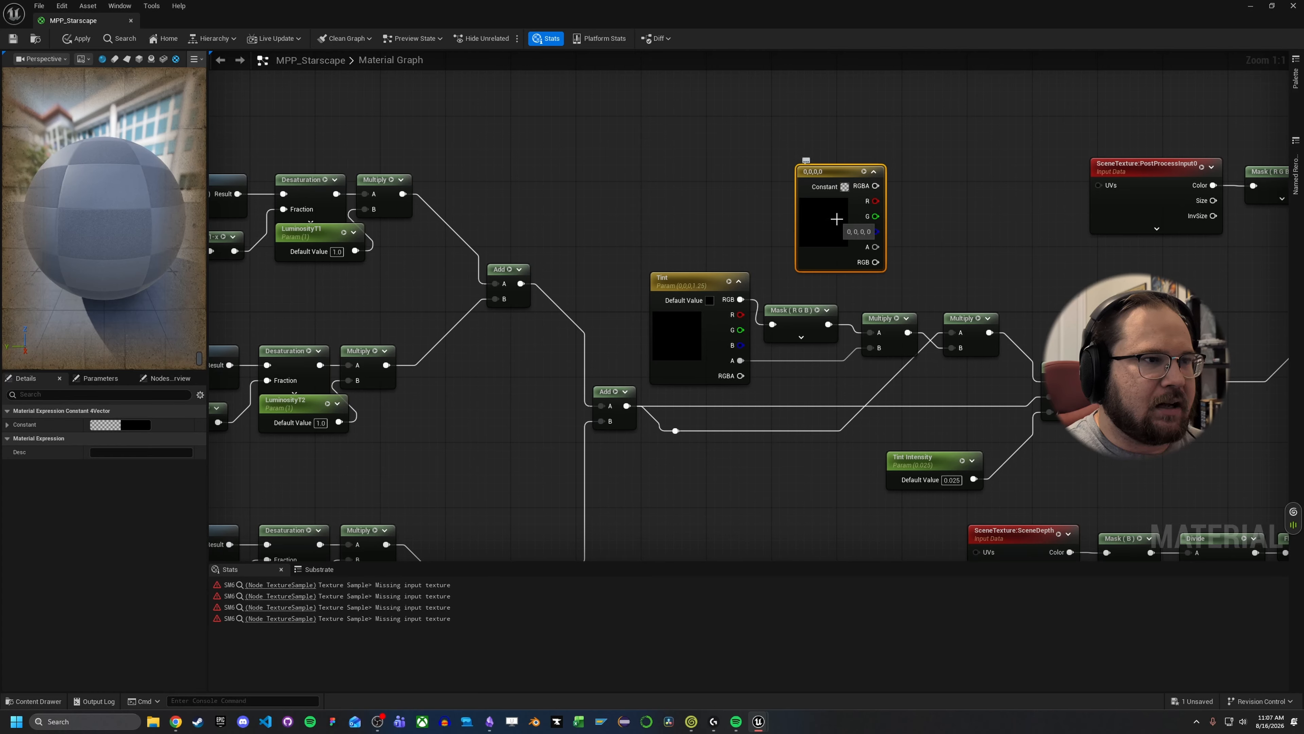
pyautogui.rightClick(838, 224)
pyautogui.click(969, 174)
pyautogui.click(819, 223)
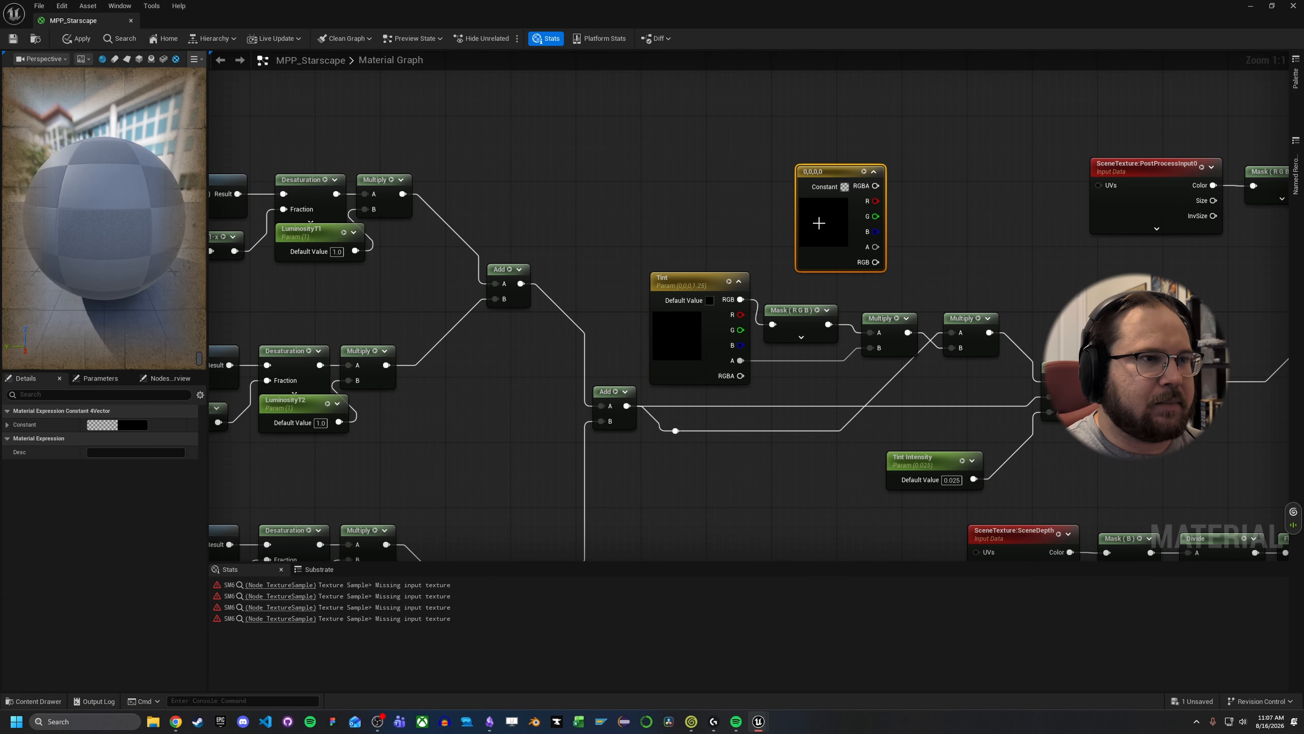
pyautogui.press('Delete')
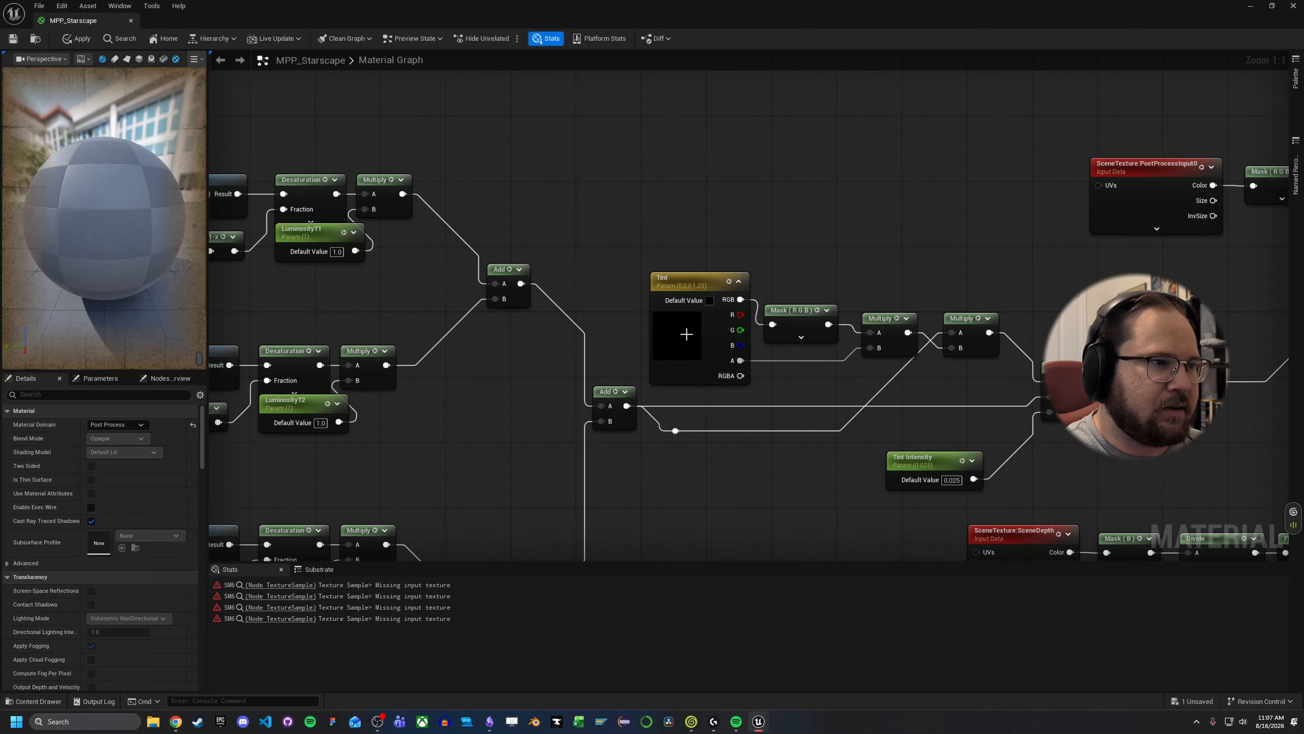
# Step: Reposition the Tint parameter beside the RGB Mask it feeds and review the tint chain up to the Lerp
pyautogui.moveTo(683, 340)
pyautogui.mouseDown()
pyautogui.moveTo(706, 292)
pyautogui.moveTo(667, 320)
pyautogui.moveTo(674, 332)
pyautogui.mouseUp()
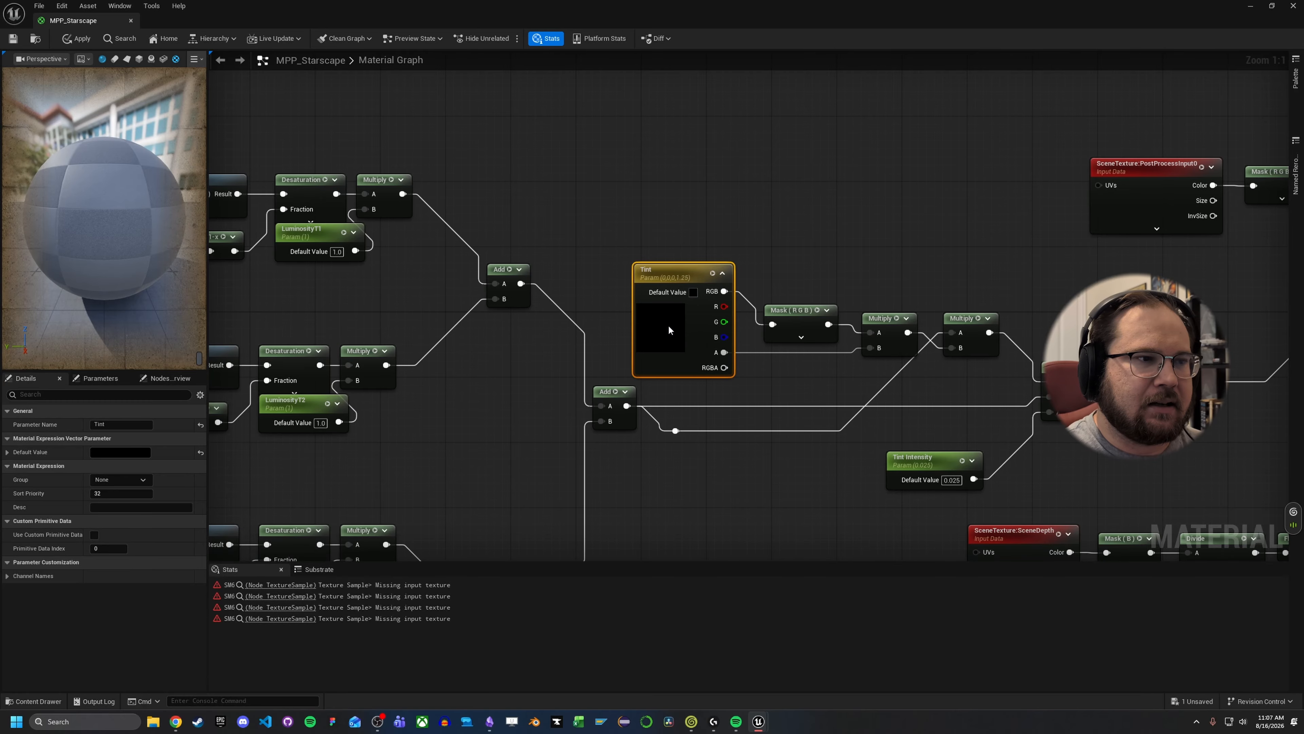
pyautogui.moveTo(790, 237)
pyautogui.mouseDown(button='right')
pyautogui.moveTo(772, 189)
pyautogui.moveTo(796, 231)
pyautogui.mouseUp(button='right')
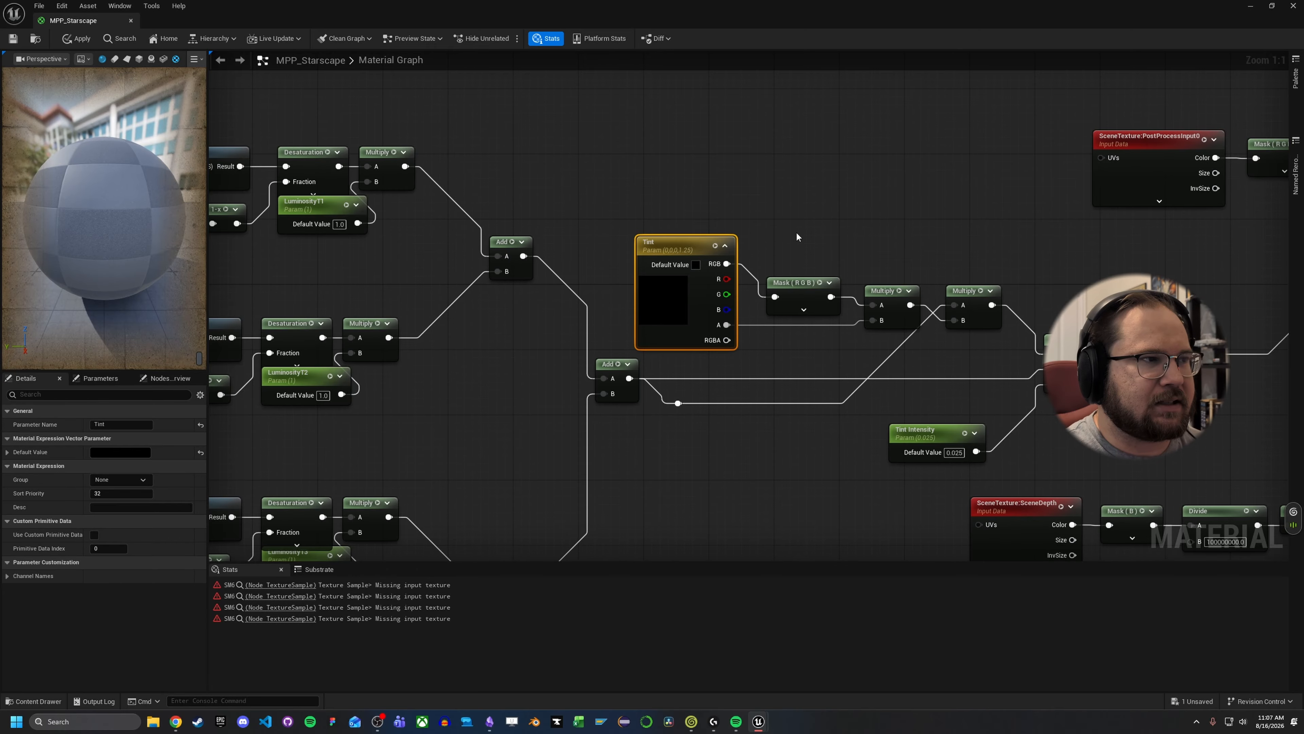
pyautogui.click(796, 233)
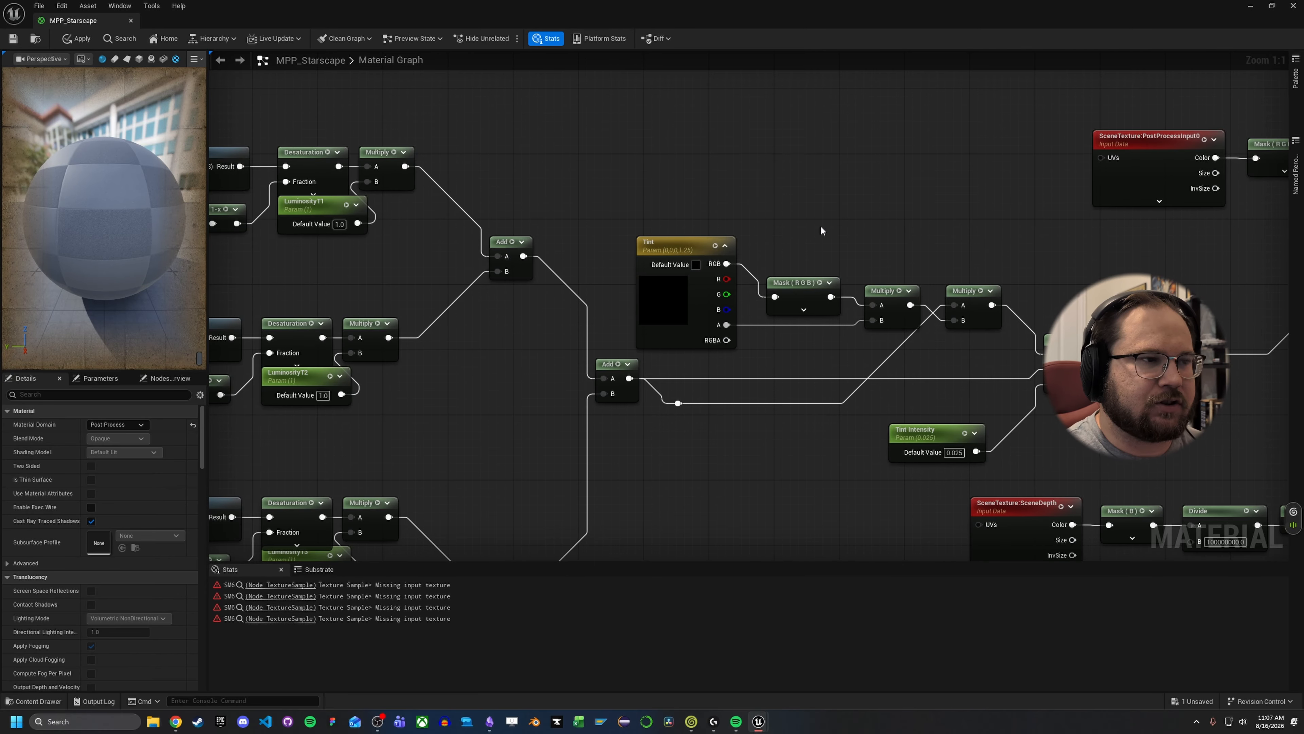
pyautogui.moveTo(664, 303)
pyautogui.mouseDown()
pyautogui.moveTo(708, 281)
pyautogui.moveTo(674, 293)
pyautogui.mouseUp()
pyautogui.moveTo(666, 174); pyautogui.dragTo(990, 346)
pyautogui.moveTo(990, 345); pyautogui.dragTo(1186, 357, button='right')
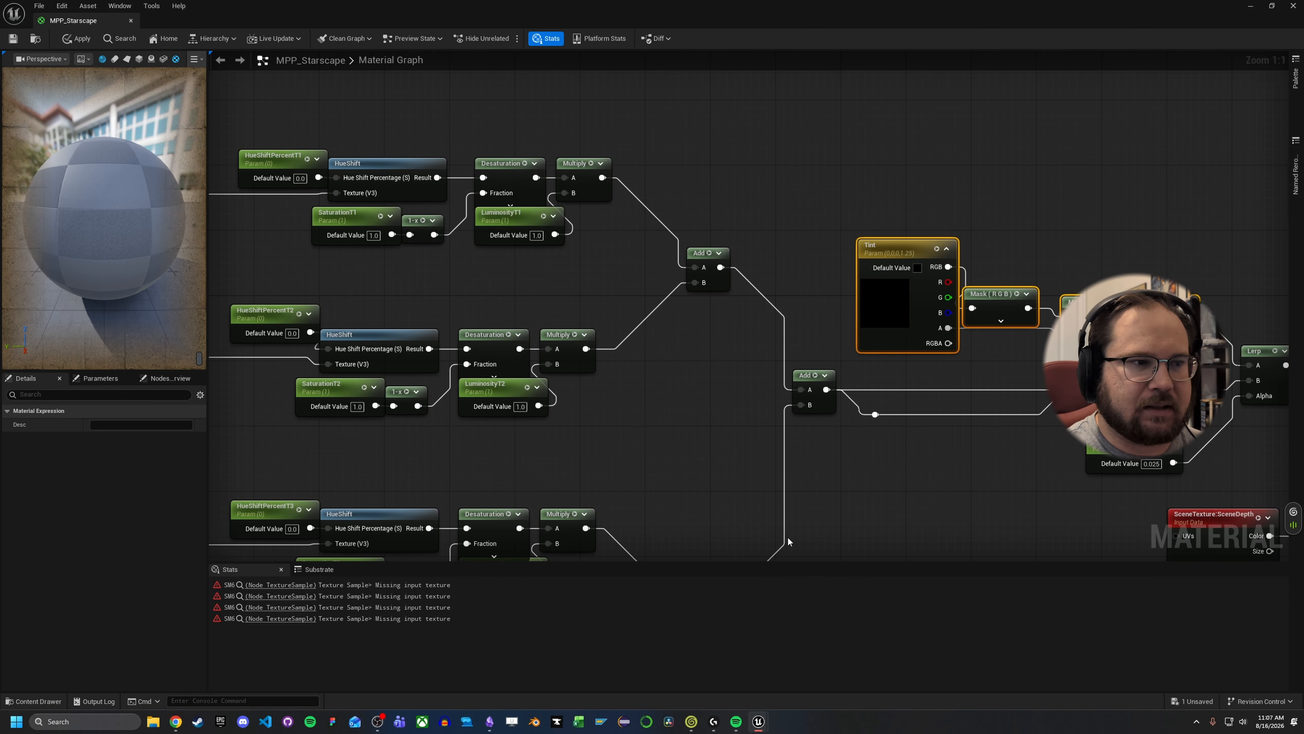
pyautogui.moveTo(947, 440); pyautogui.dragTo(657, 400, button='right')
pyautogui.click(906, 321)
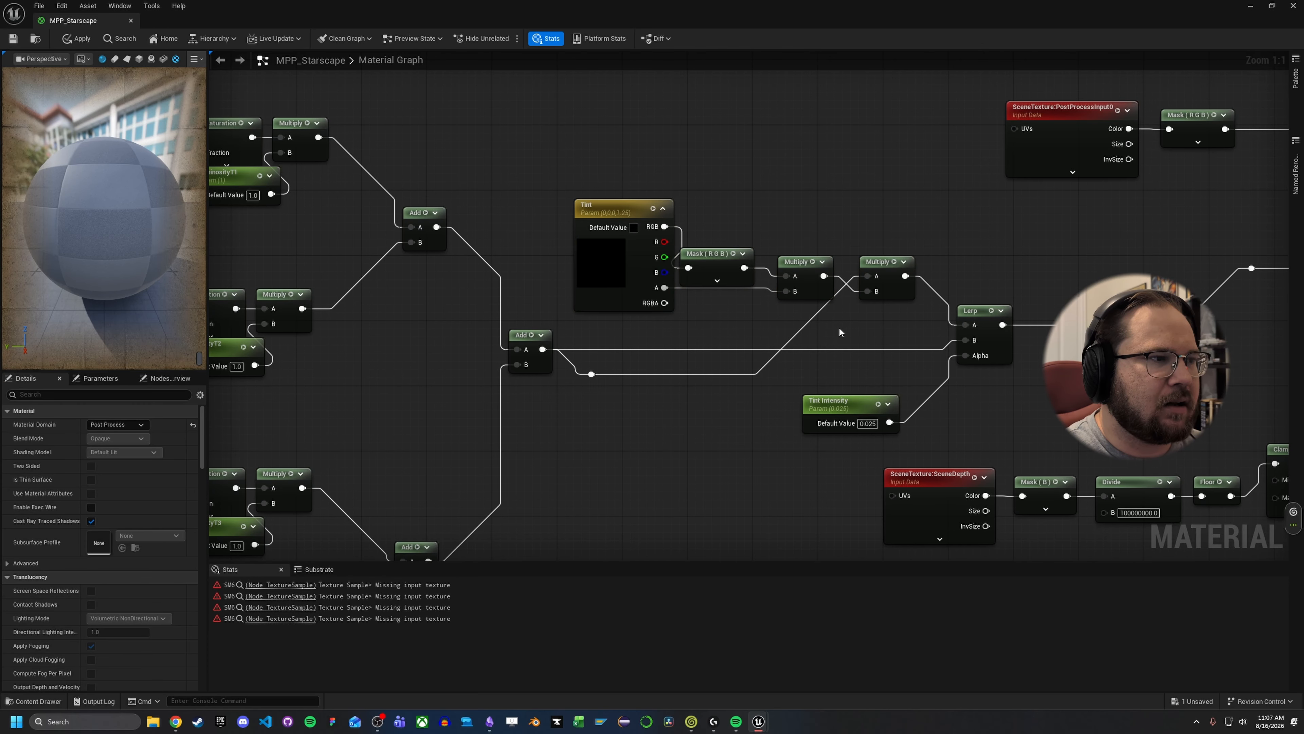
pyautogui.moveTo(835, 331); pyautogui.dragTo(880, 322, button='right')
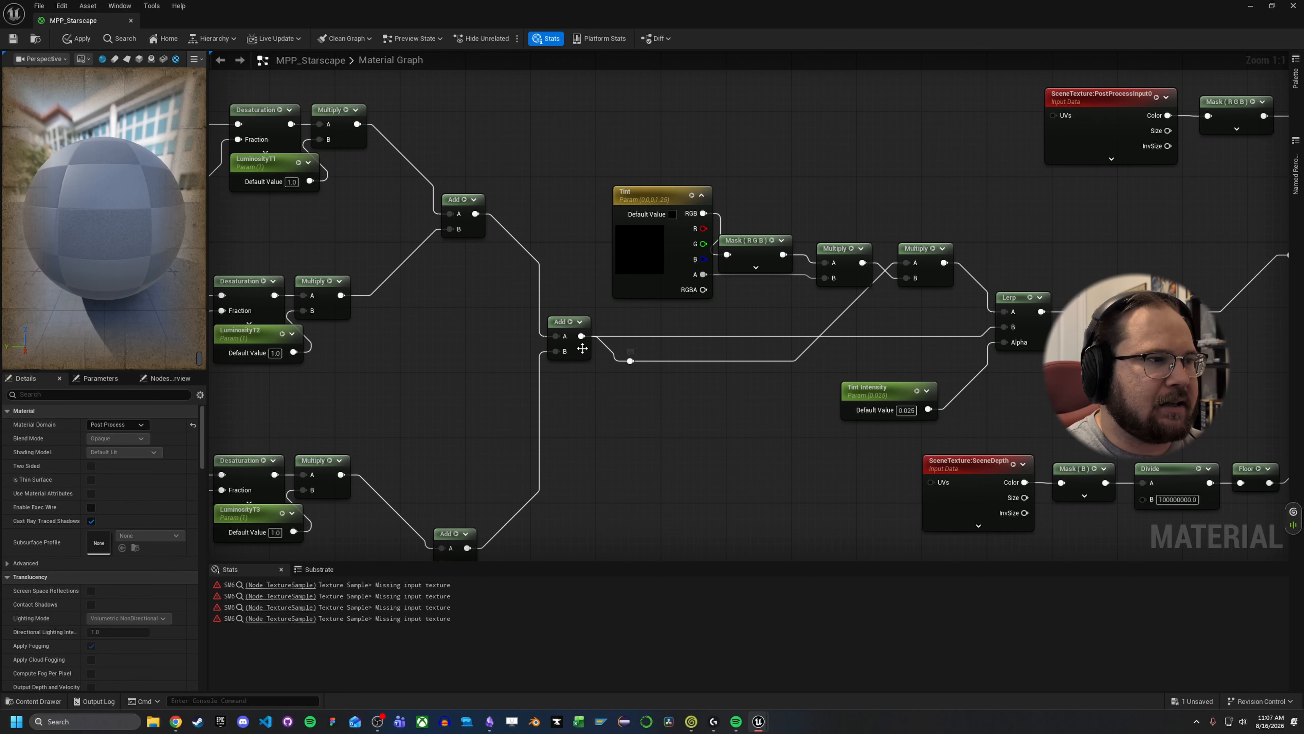
# Step: Move the Add node that merges all texture branches further away from the tint chain
pyautogui.moveTo(582, 349); pyautogui.dragTo(566, 355)
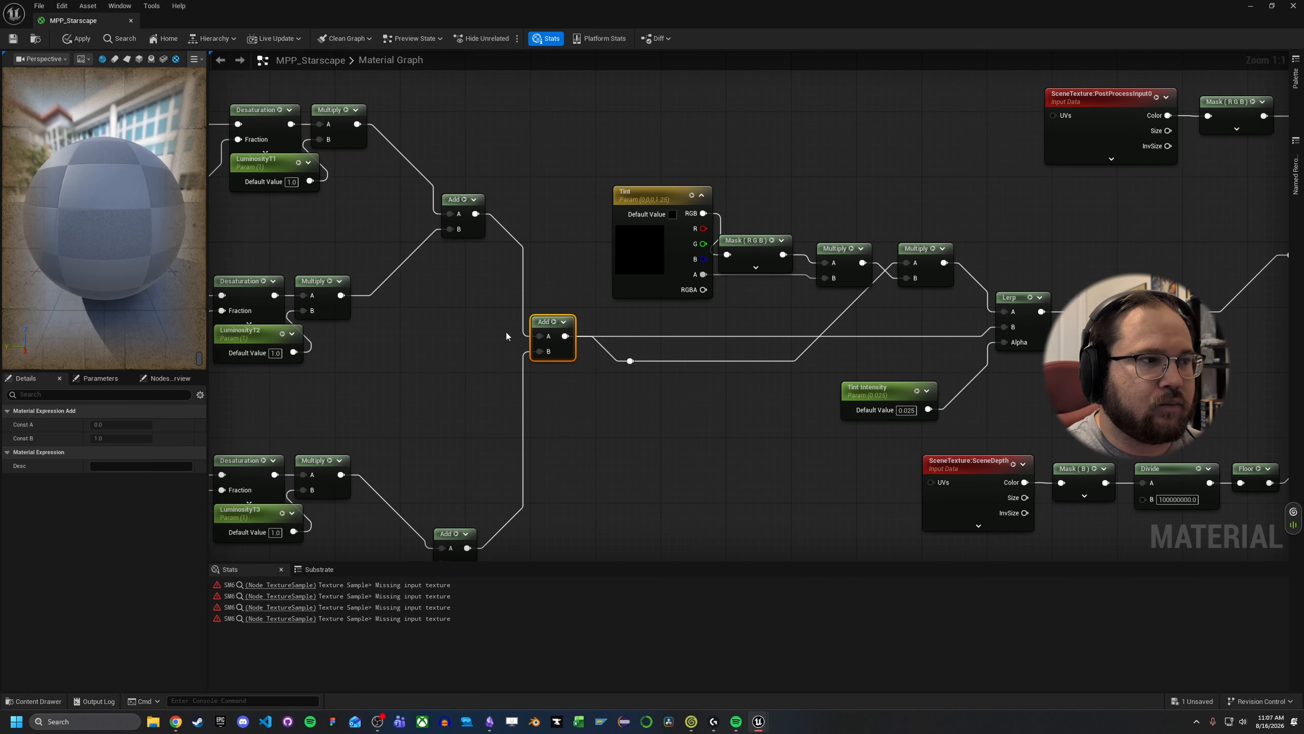
pyautogui.moveTo(549, 131); pyautogui.dragTo(454, 463)
pyautogui.click(596, 430)
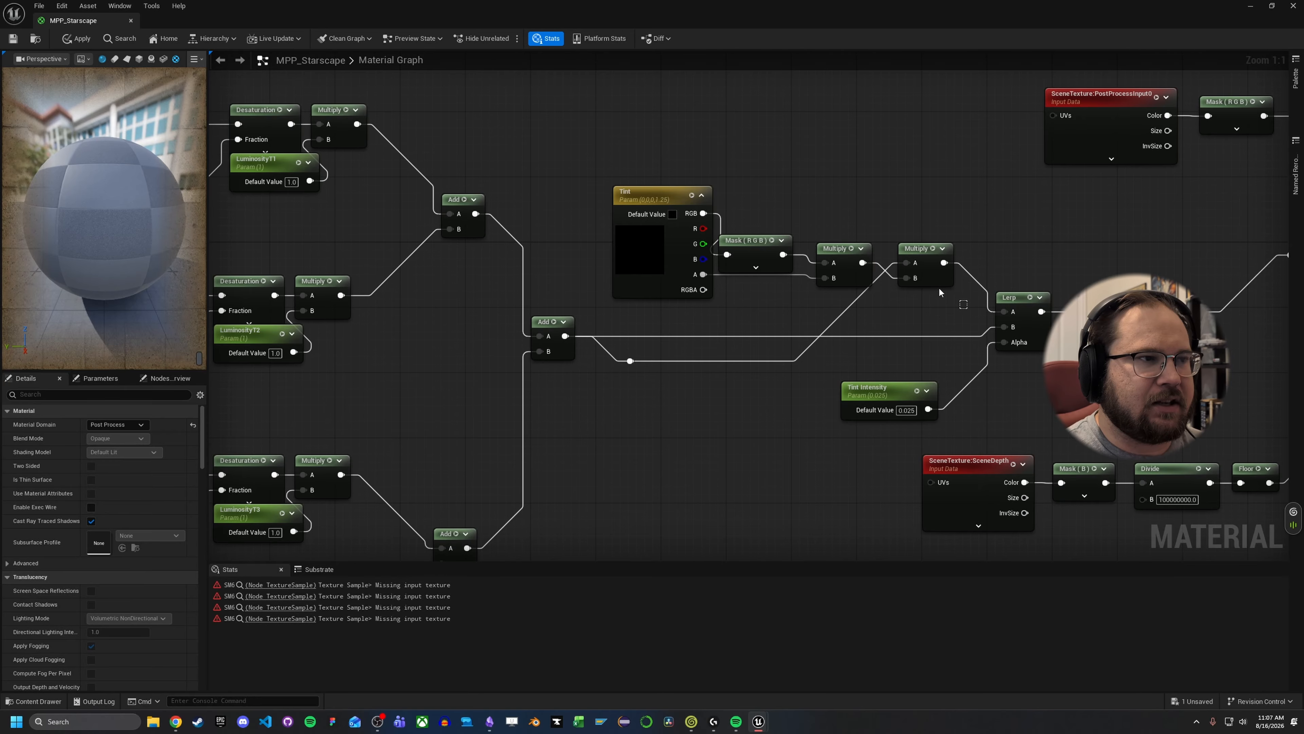
pyautogui.moveTo(941, 292); pyautogui.dragTo(608, 180)
pyautogui.click(694, 141)
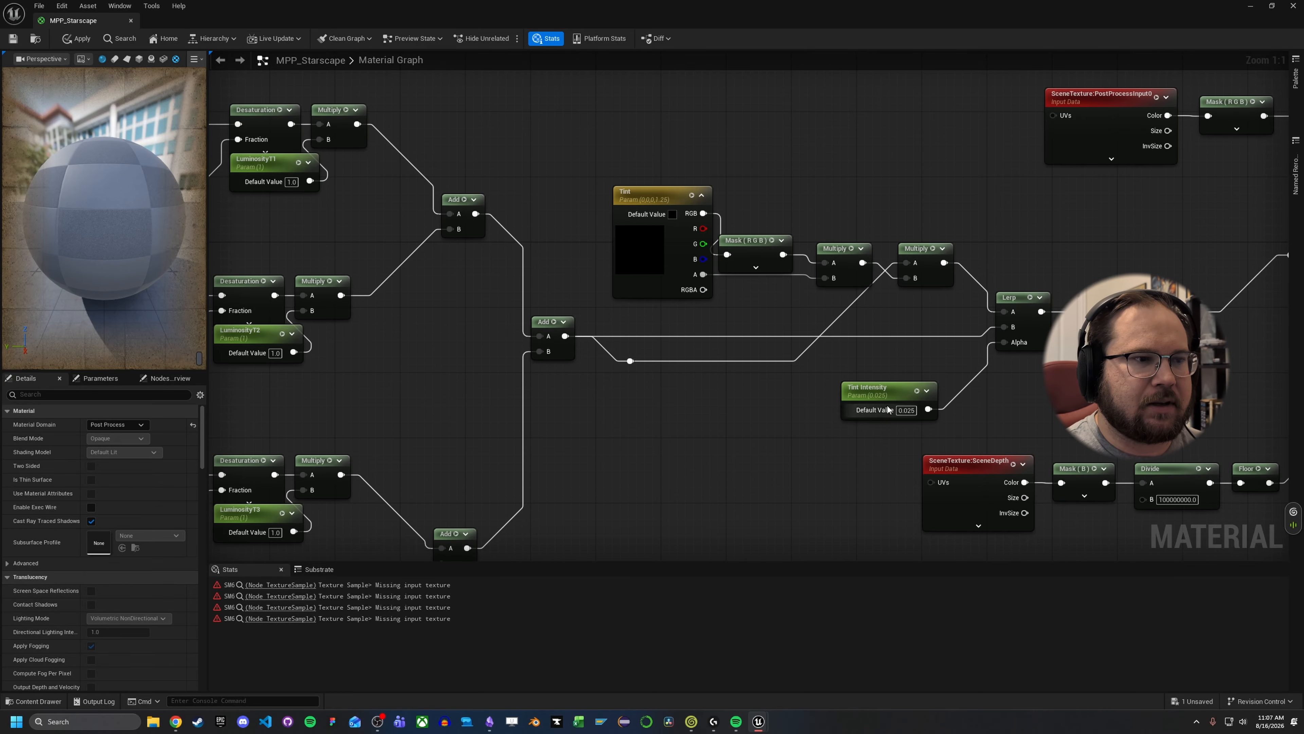
# Step: Space the Tint parameter away from its RGB Mask and raise the Tint Intensity node nearer the Lerp's input wires
pyautogui.moveTo(887, 409); pyautogui.dragTo(894, 384)
pyautogui.moveTo(806, 406); pyautogui.dragTo(839, 434, button='right')
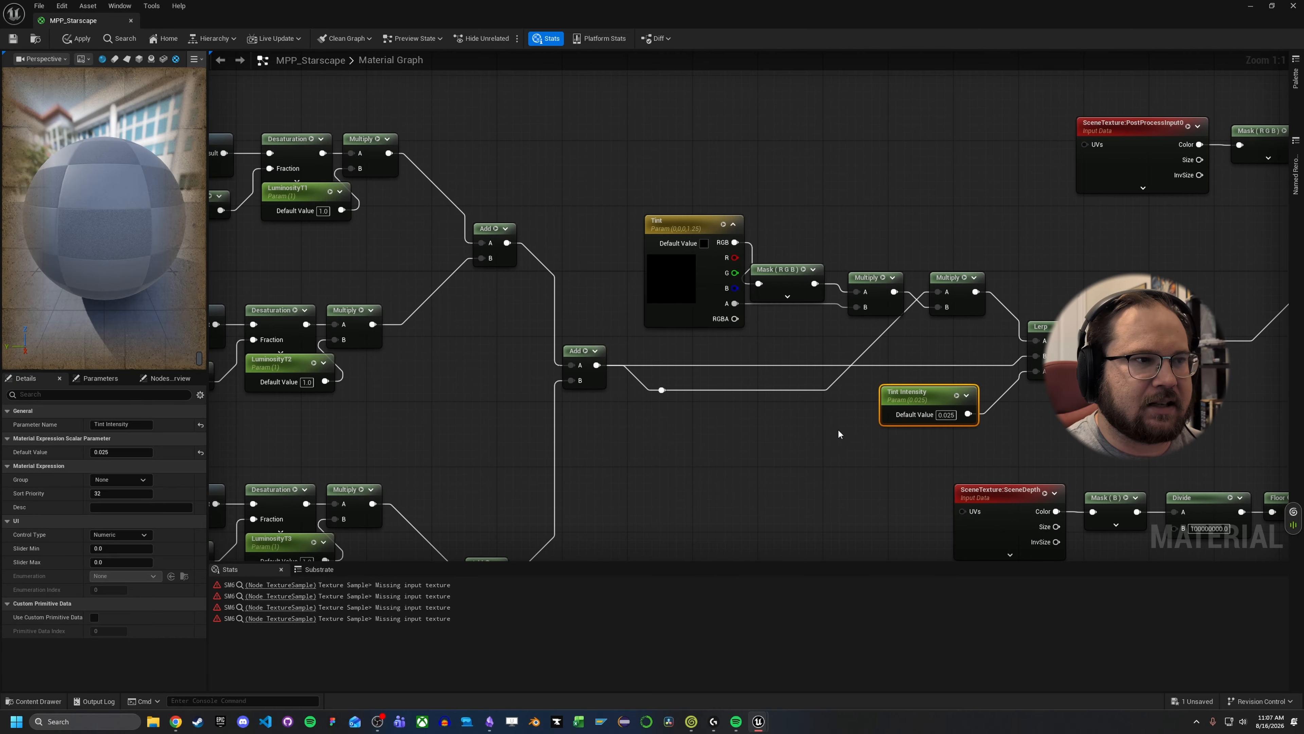
pyautogui.click(839, 434)
pyautogui.moveTo(650, 280); pyautogui.dragTo(659, 265)
pyautogui.moveTo(908, 390); pyautogui.dragTo(900, 391)
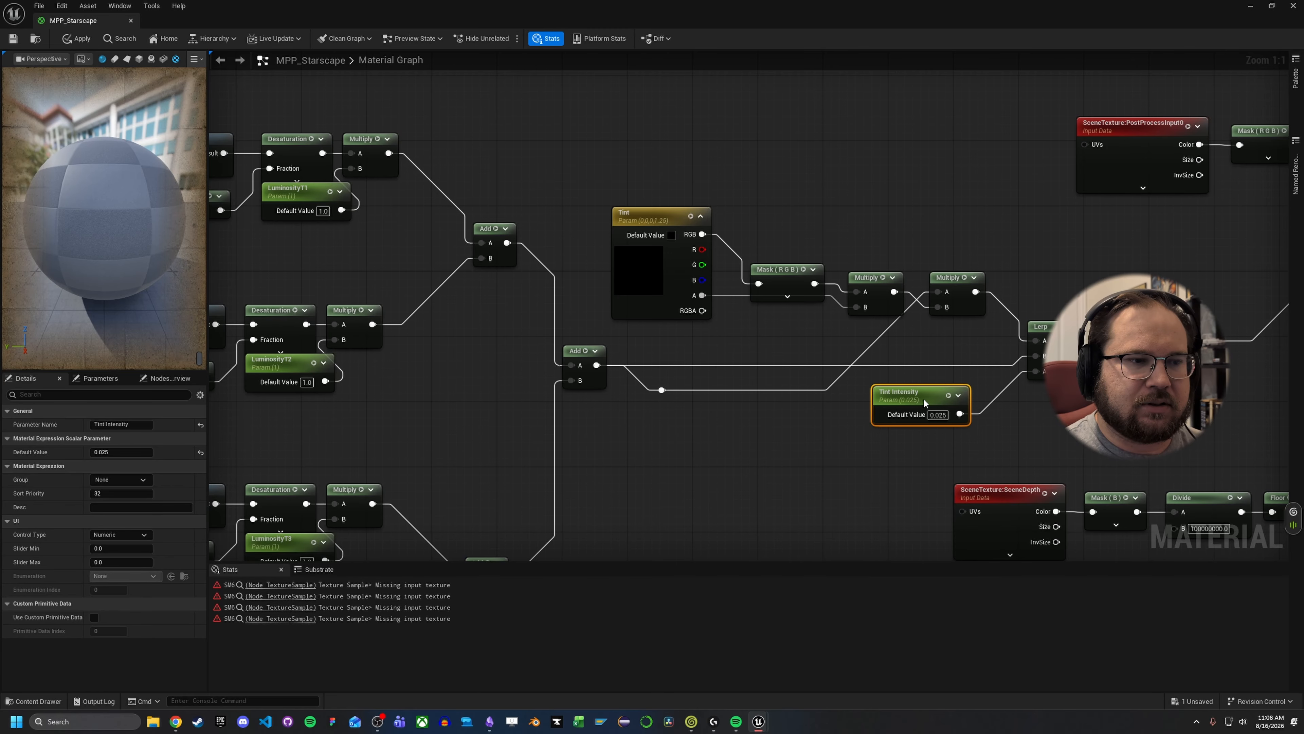
pyautogui.click(824, 424)
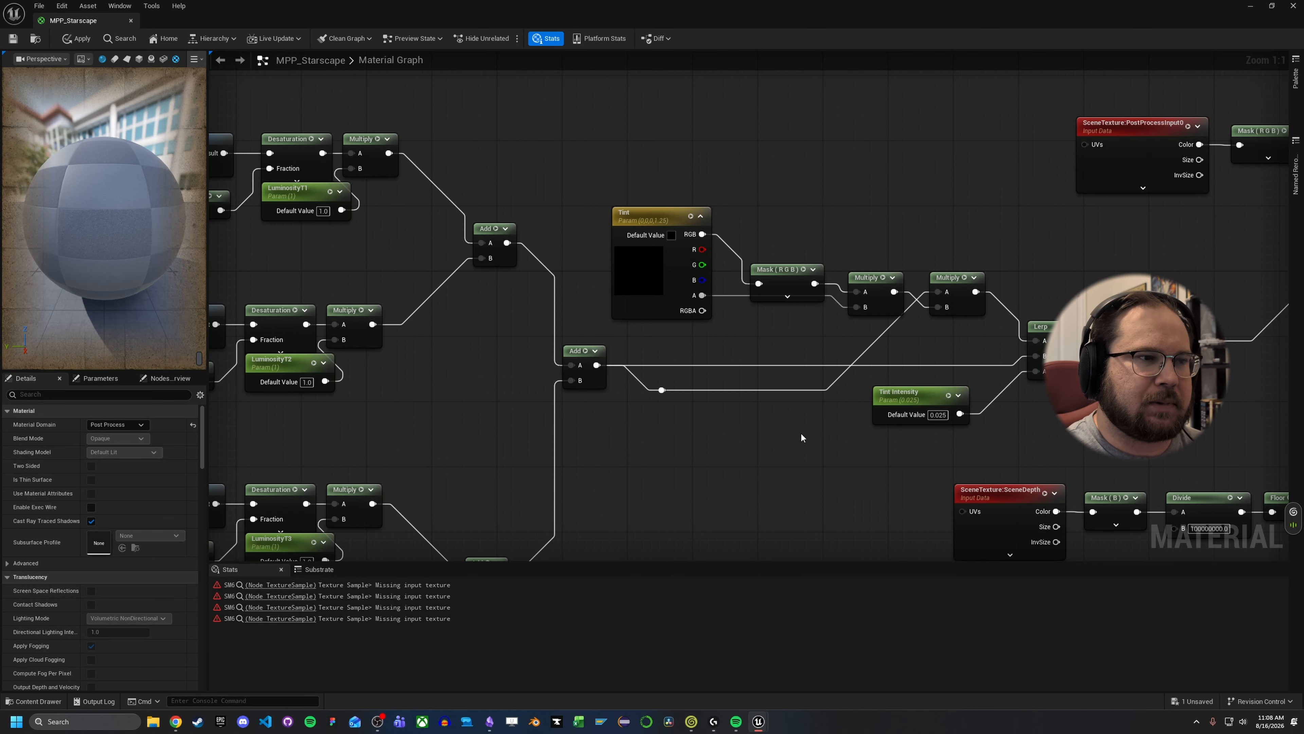
# Step: Examine the four parallel texture branches that merge through the Add nodes, including the first branch's Texture Sample
pyautogui.moveTo(801, 432); pyautogui.dragTo(866, 409, button='right')
pyautogui.scroll(-2, 767, 415)
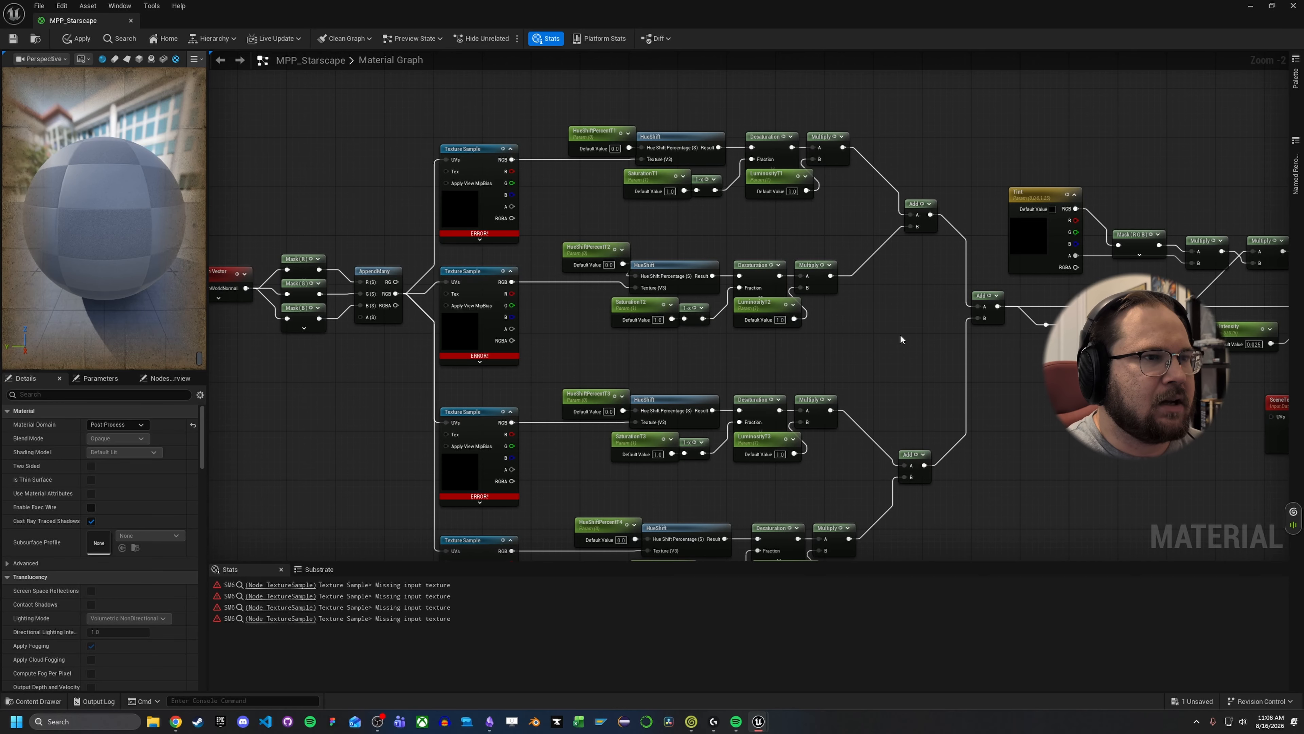
pyautogui.moveTo(911, 319); pyautogui.dragTo(867, 297, button='right')
pyautogui.scroll(-1, 943, 317)
pyautogui.moveTo(486, 131); pyautogui.dragTo(822, 221)
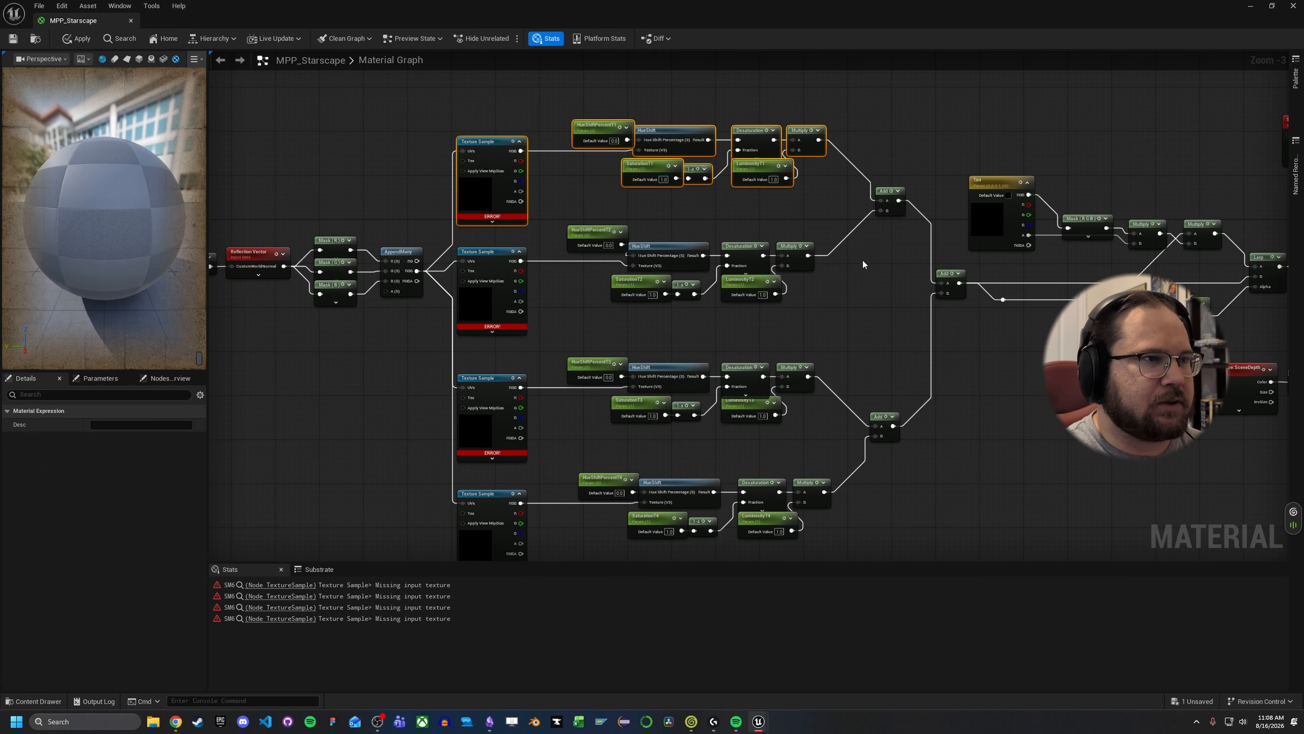
pyautogui.moveTo(868, 280); pyautogui.dragTo(872, 202, button='right')
pyautogui.click(804, 229)
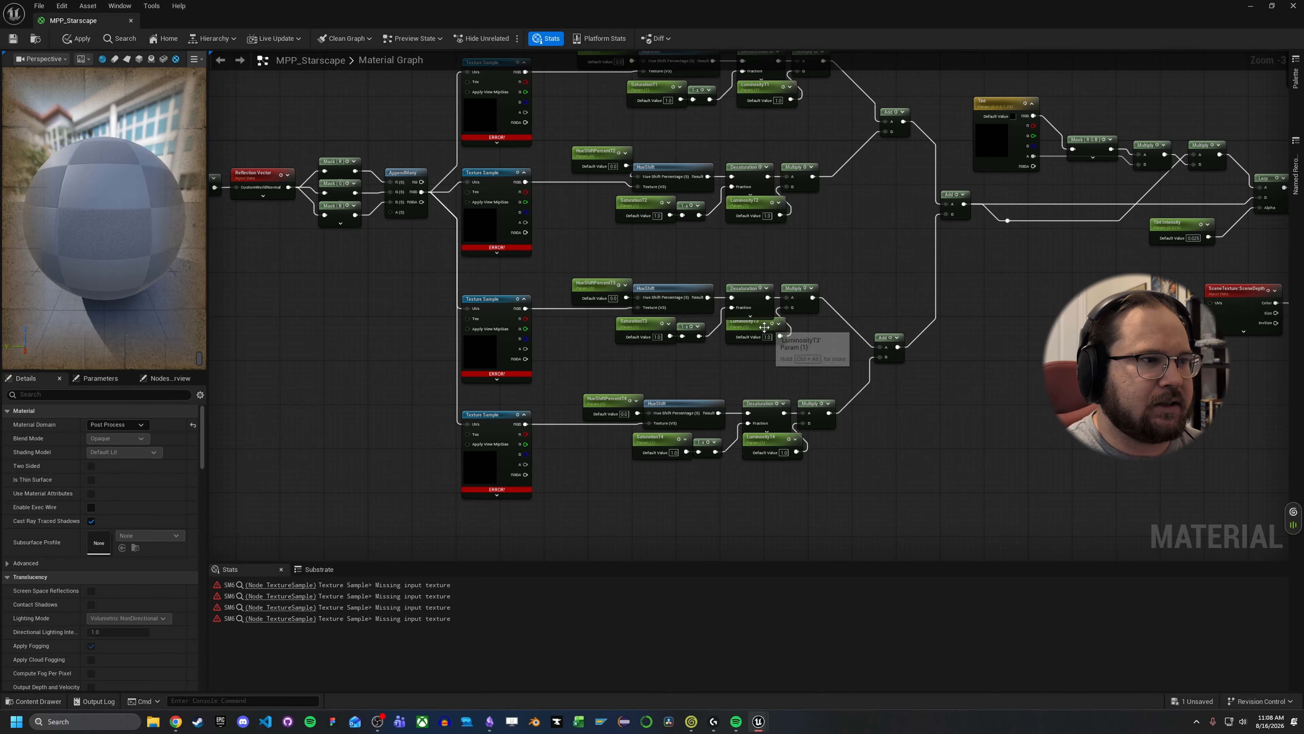
pyautogui.scroll(4, 740, 191)
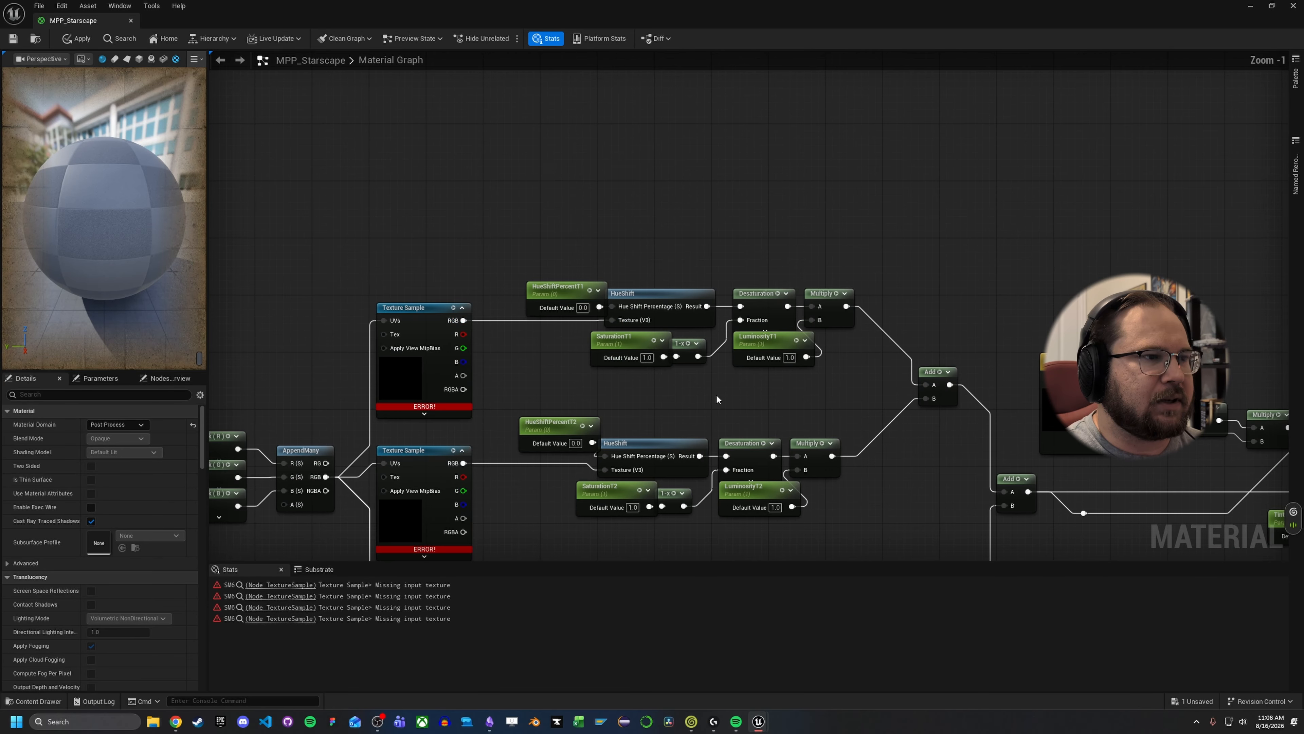
pyautogui.moveTo(703, 406)
pyautogui.mouseDown(button='right')
pyautogui.moveTo(739, 393)
pyautogui.moveTo(692, 404)
pyautogui.mouseUp(button='right')
pyautogui.click(447, 386)
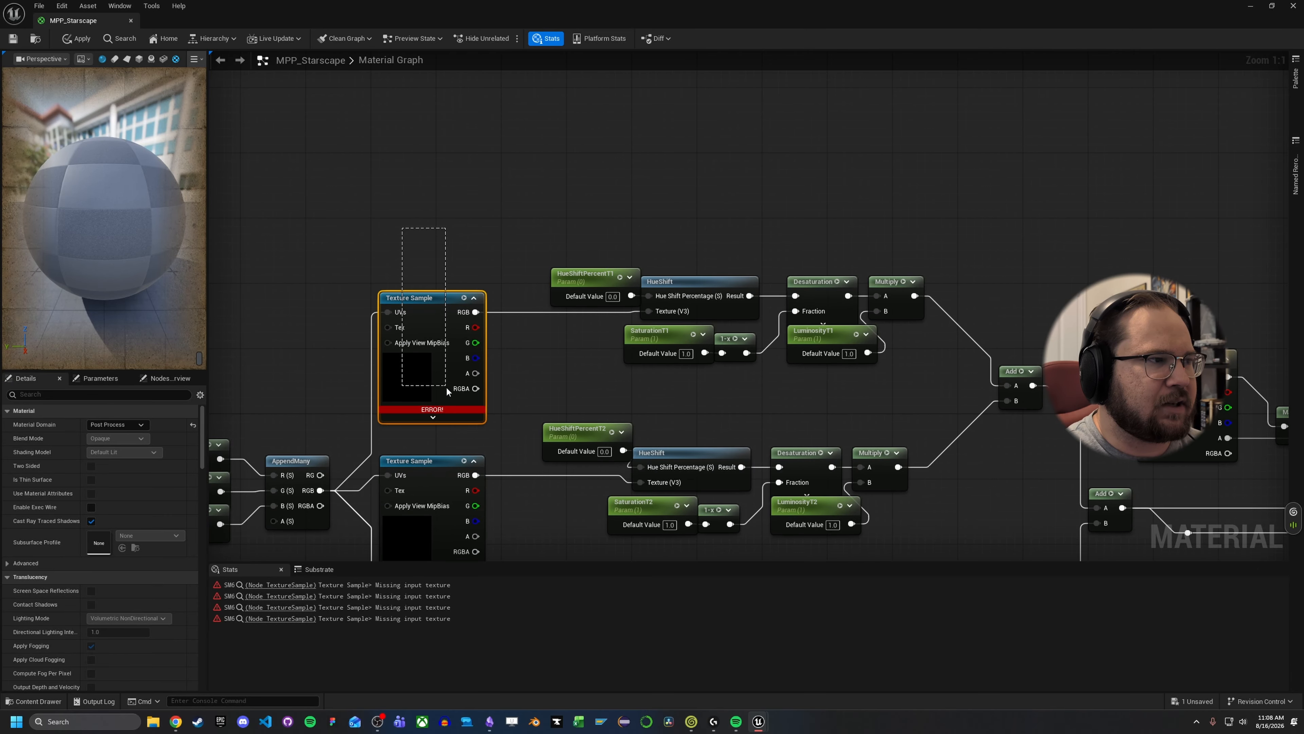
pyautogui.click(504, 215)
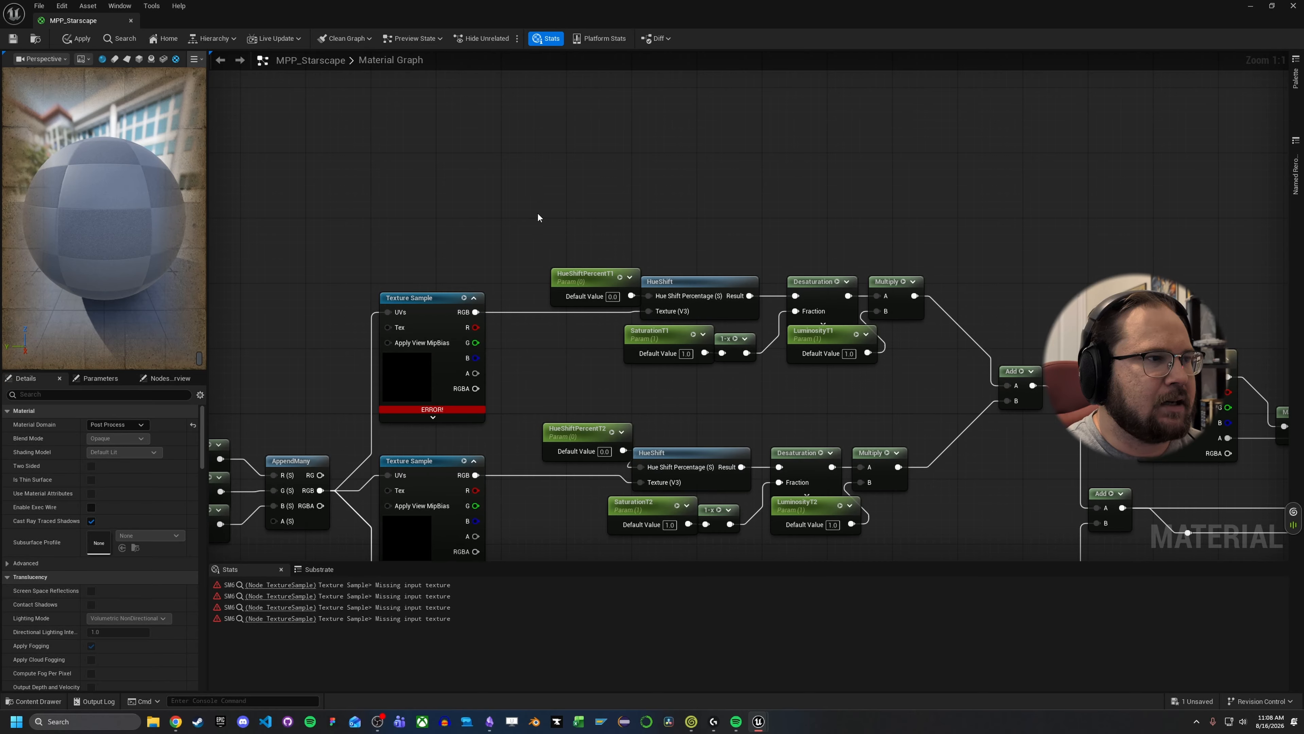
# Step: Move the HueShiftPercentT1 parameter up and away from the HueShift node in the first texture branch
pyautogui.moveTo(584, 277); pyautogui.dragTo(535, 227)
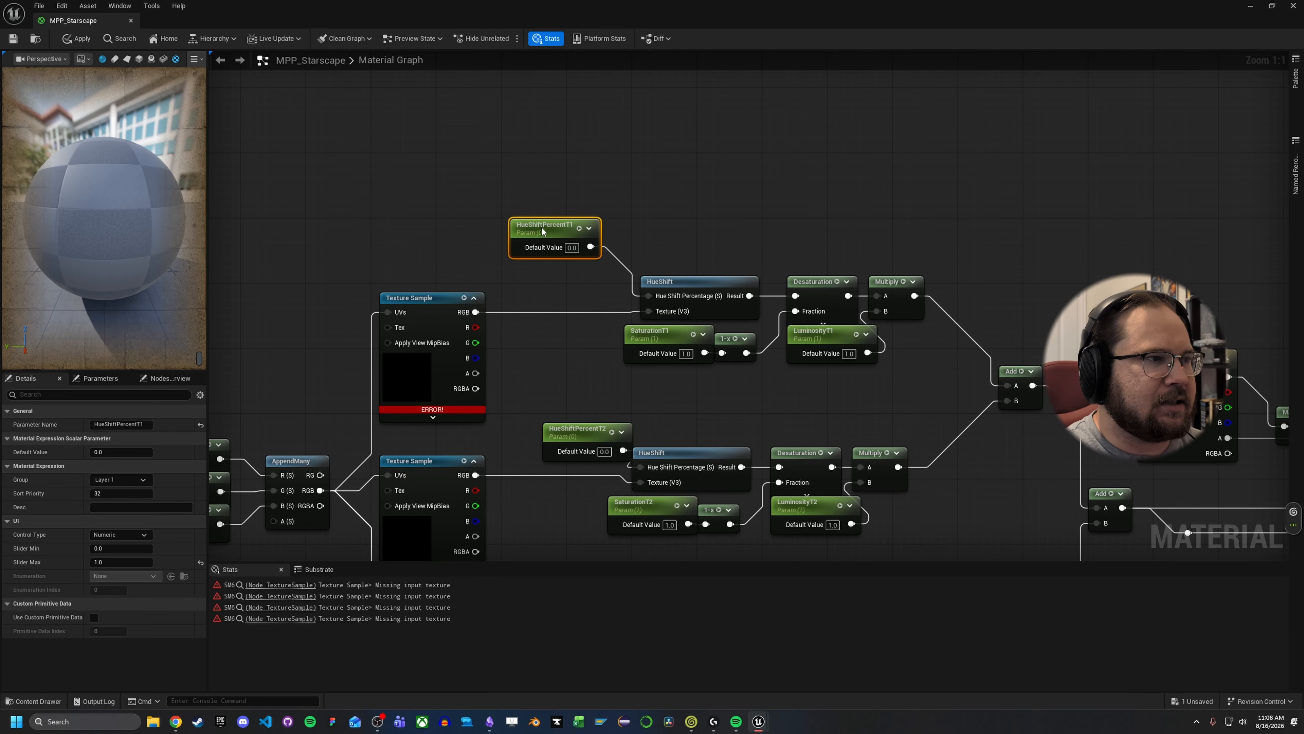
pyautogui.click(667, 210)
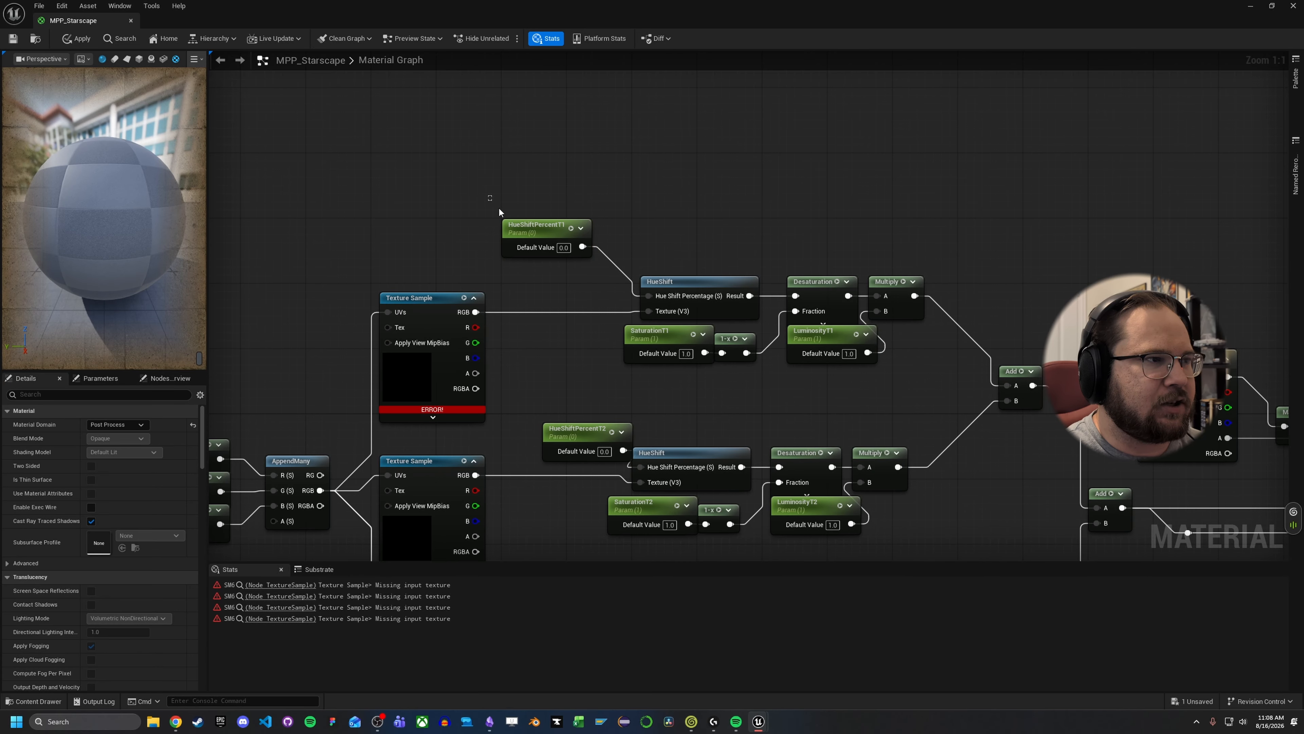
pyautogui.moveTo(596, 270); pyautogui.dragTo(596, 269)
pyautogui.click(672, 245)
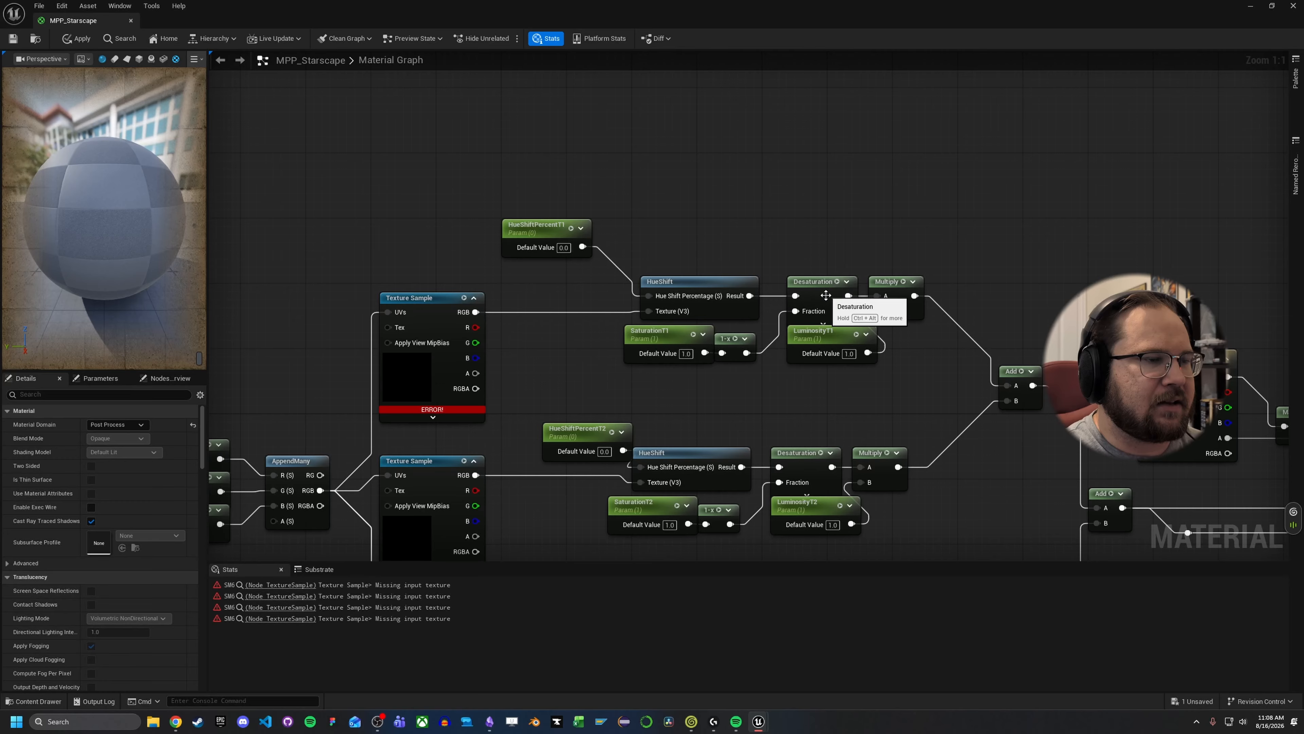
# Step: Space out the SaturationT1, 1-x and LuminosityT1 nodes around the first branch's Desaturation node
pyautogui.moveTo(733, 356); pyautogui.dragTo(678, 341)
pyautogui.click(717, 383)
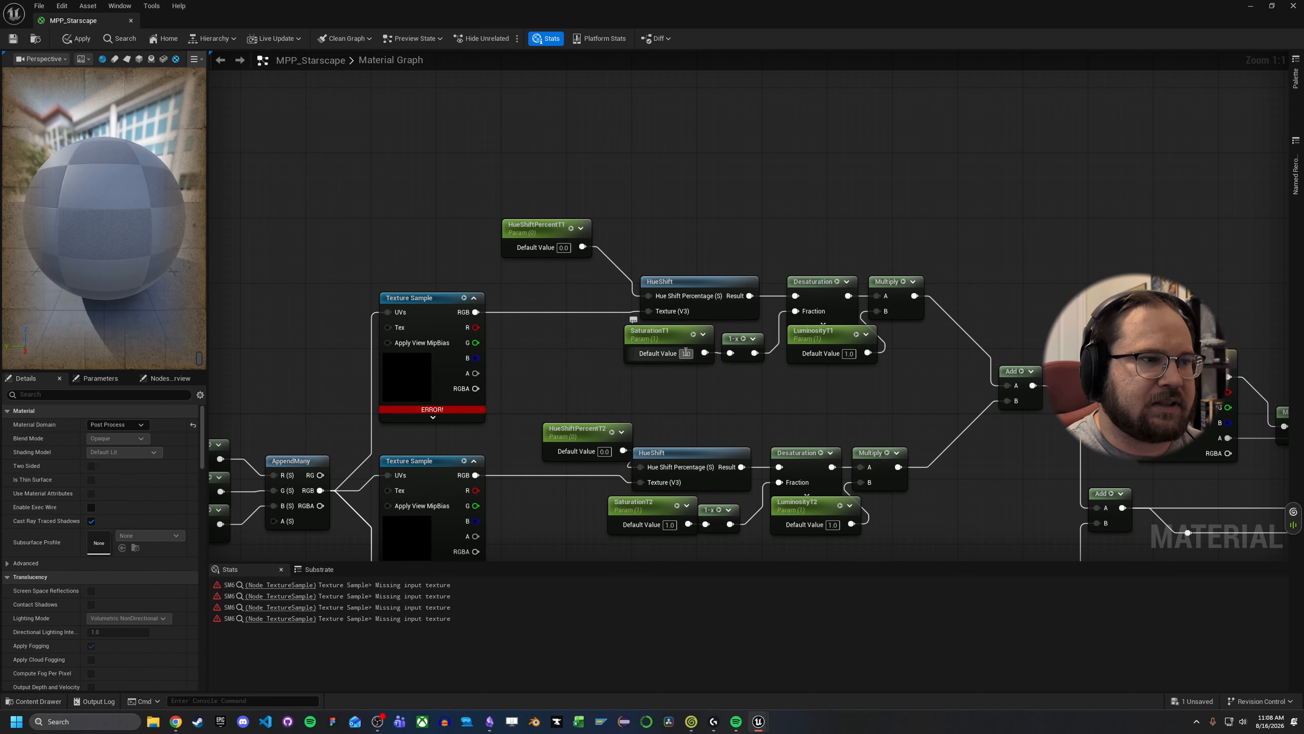
pyautogui.moveTo(662, 335); pyautogui.dragTo(655, 331)
pyautogui.click(716, 374)
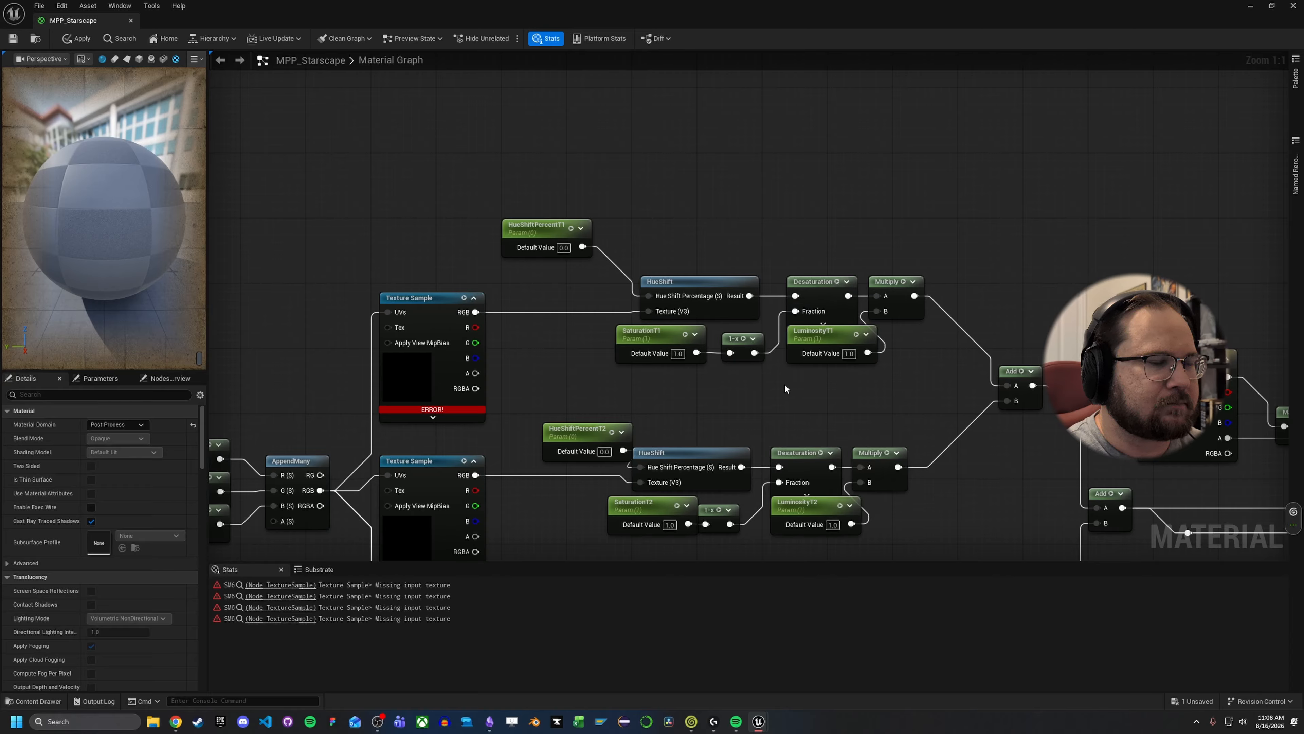
pyautogui.moveTo(849, 344)
pyautogui.mouseDown()
pyautogui.moveTo(841, 360)
pyautogui.moveTo(853, 356)
pyautogui.mouseUp()
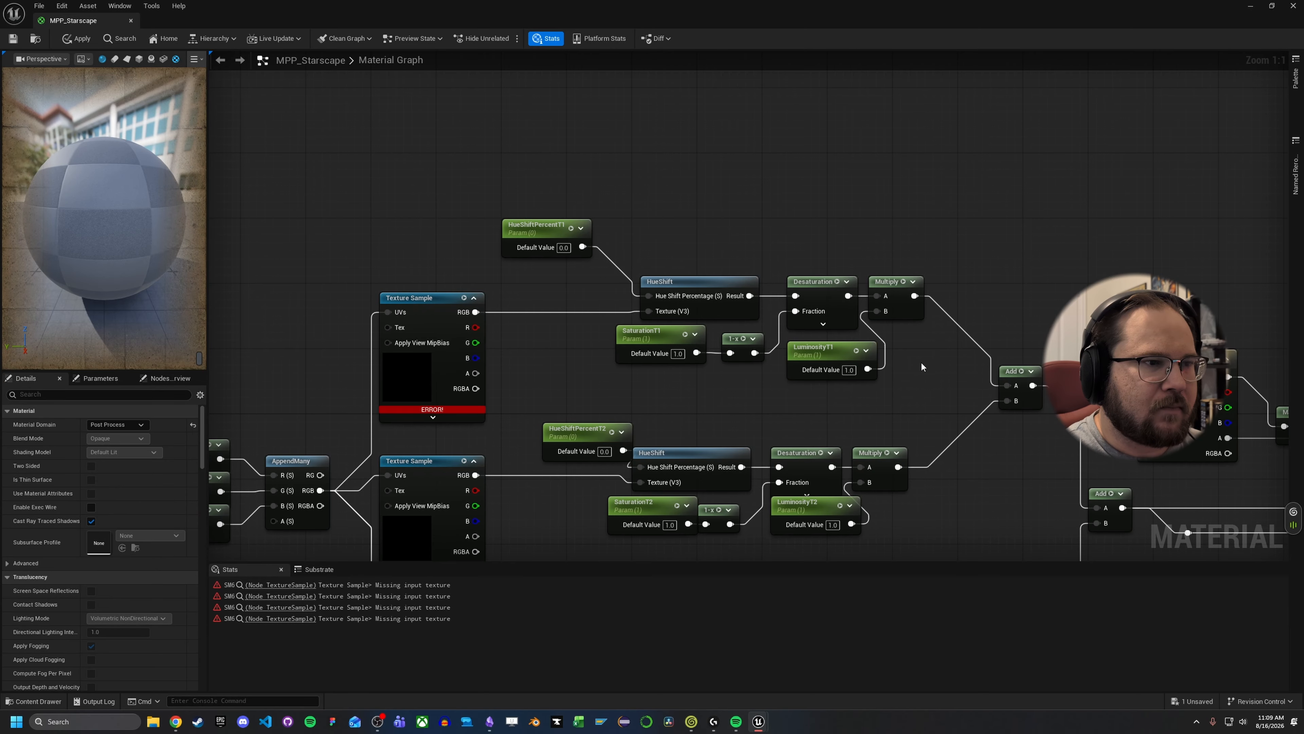
pyautogui.moveTo(810, 369); pyautogui.dragTo(828, 355)
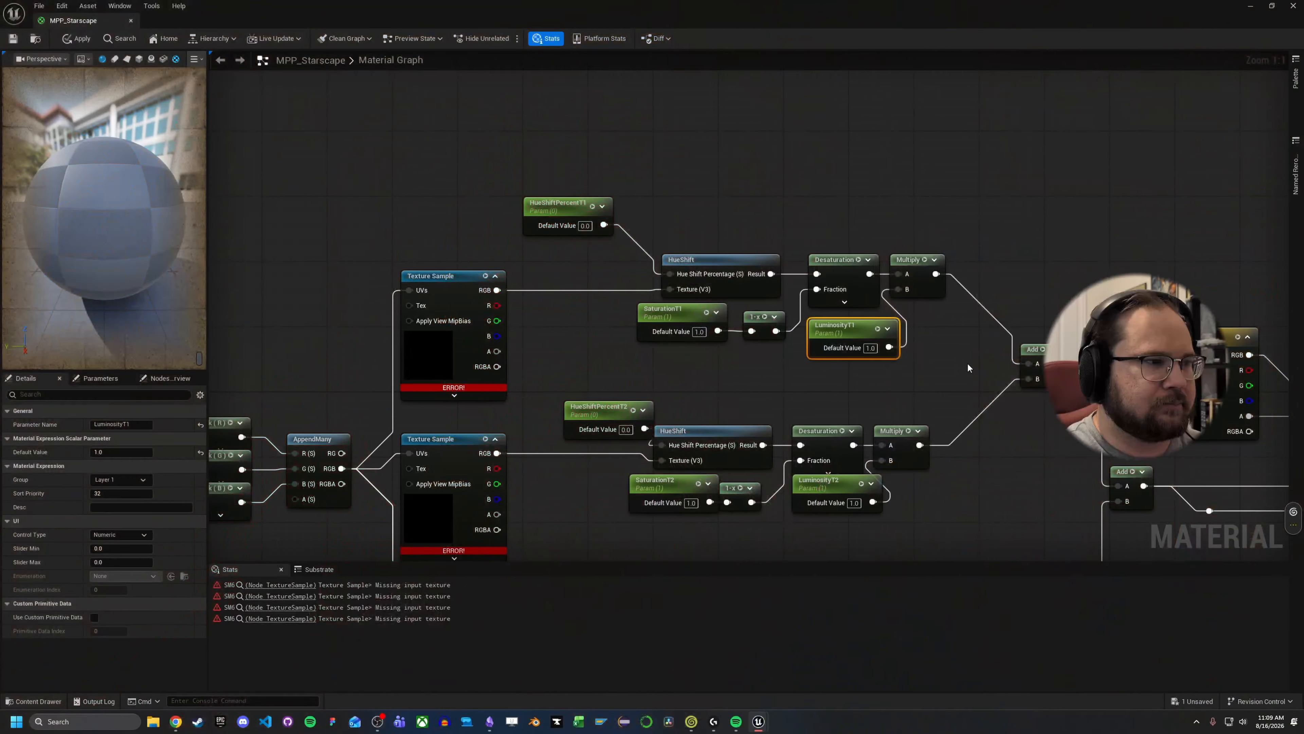
# Step: Examine the Desaturation and Multiply nodes of the four texture branches and the Add nodes that combine the branches in pairs
pyautogui.scroll(-3, 934, 329)
pyautogui.moveTo(919, 360); pyautogui.dragTo(843, 310, button='right')
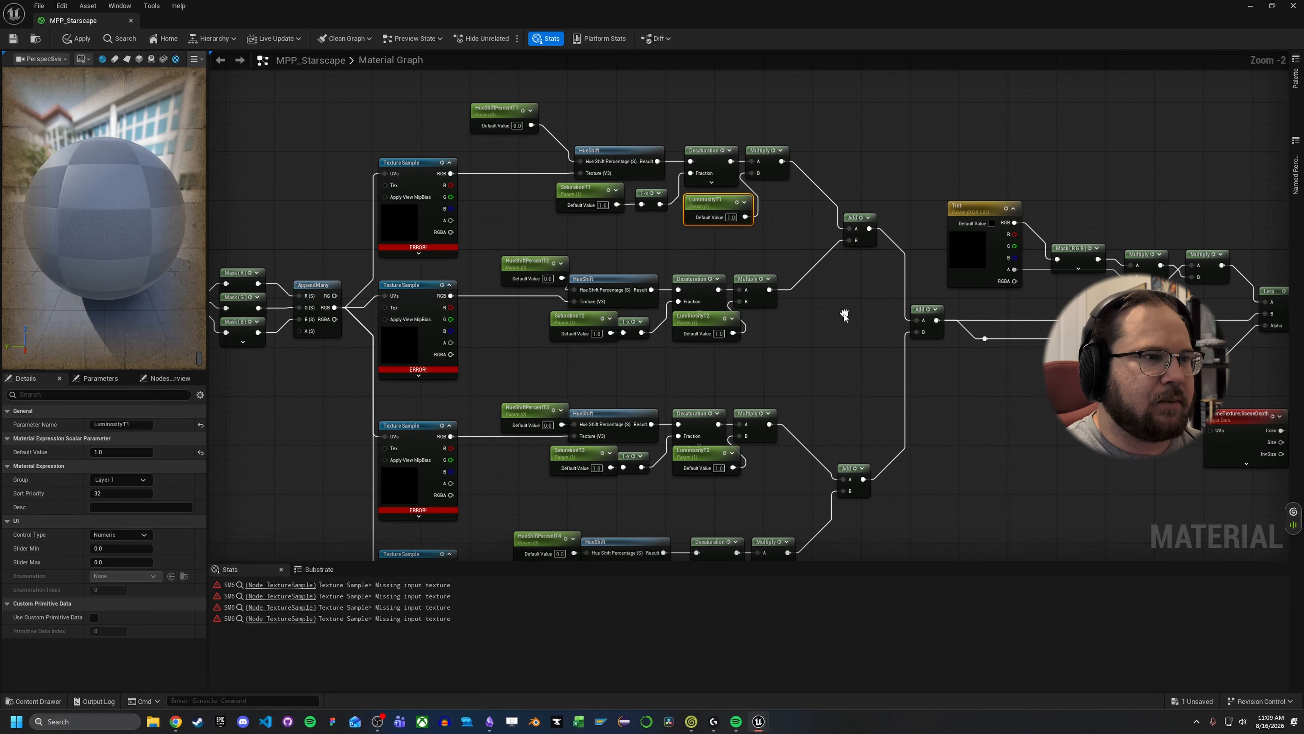
pyautogui.moveTo(819, 256); pyautogui.dragTo(817, 285, button='right')
pyautogui.moveTo(684, 123); pyautogui.dragTo(812, 369)
pyautogui.click(838, 380)
pyautogui.moveTo(835, 403); pyautogui.dragTo(820, 223, button='right')
pyautogui.moveTo(684, 214); pyautogui.dragTo(775, 455)
pyautogui.click(837, 246)
pyautogui.moveTo(858, 214); pyautogui.dragTo(755, 404, button='right')
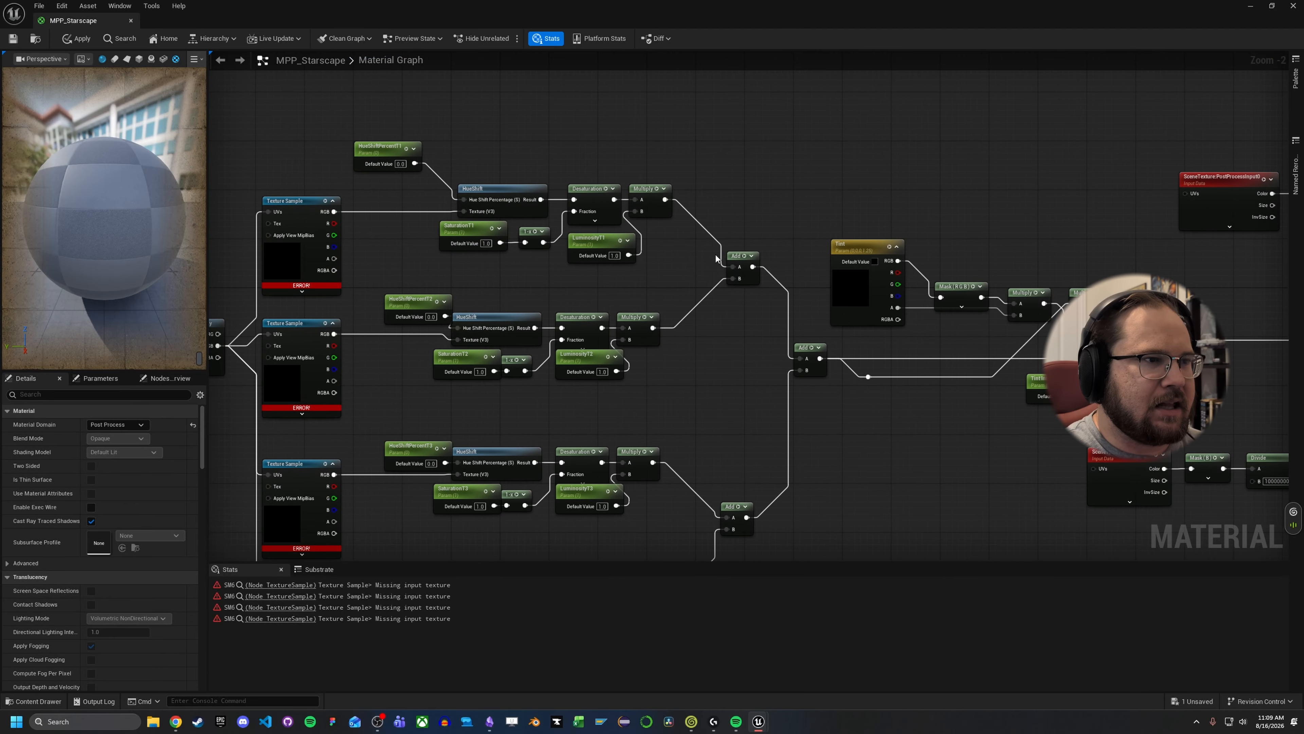
pyautogui.moveTo(711, 232); pyautogui.dragTo(780, 538)
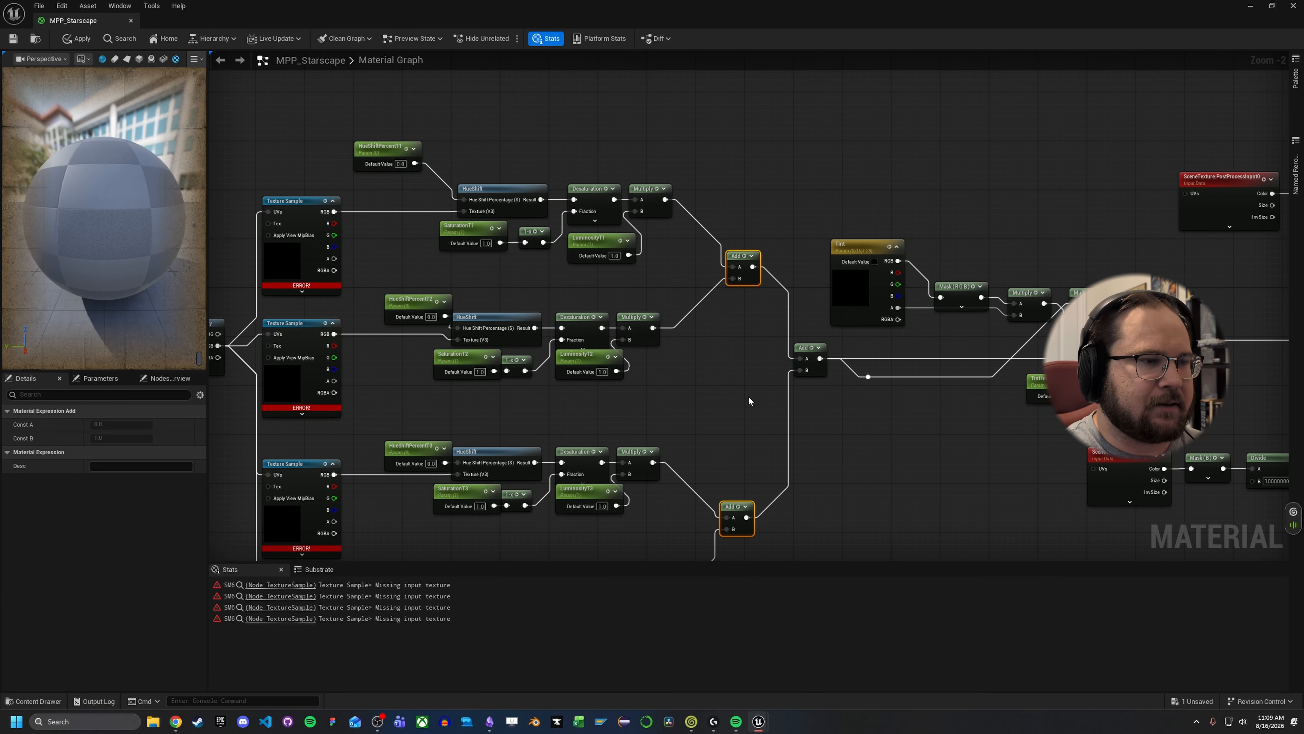
# Step: Examine the AppendMany node and how it feeds the UVs inputs of the four Texture Sample nodes
pyautogui.moveTo(720, 387); pyautogui.dragTo(1066, 371, button='right')
pyautogui.click(930, 381)
pyautogui.moveTo(816, 377); pyautogui.dragTo(984, 375, button='right')
pyautogui.scroll(2, 771, 280)
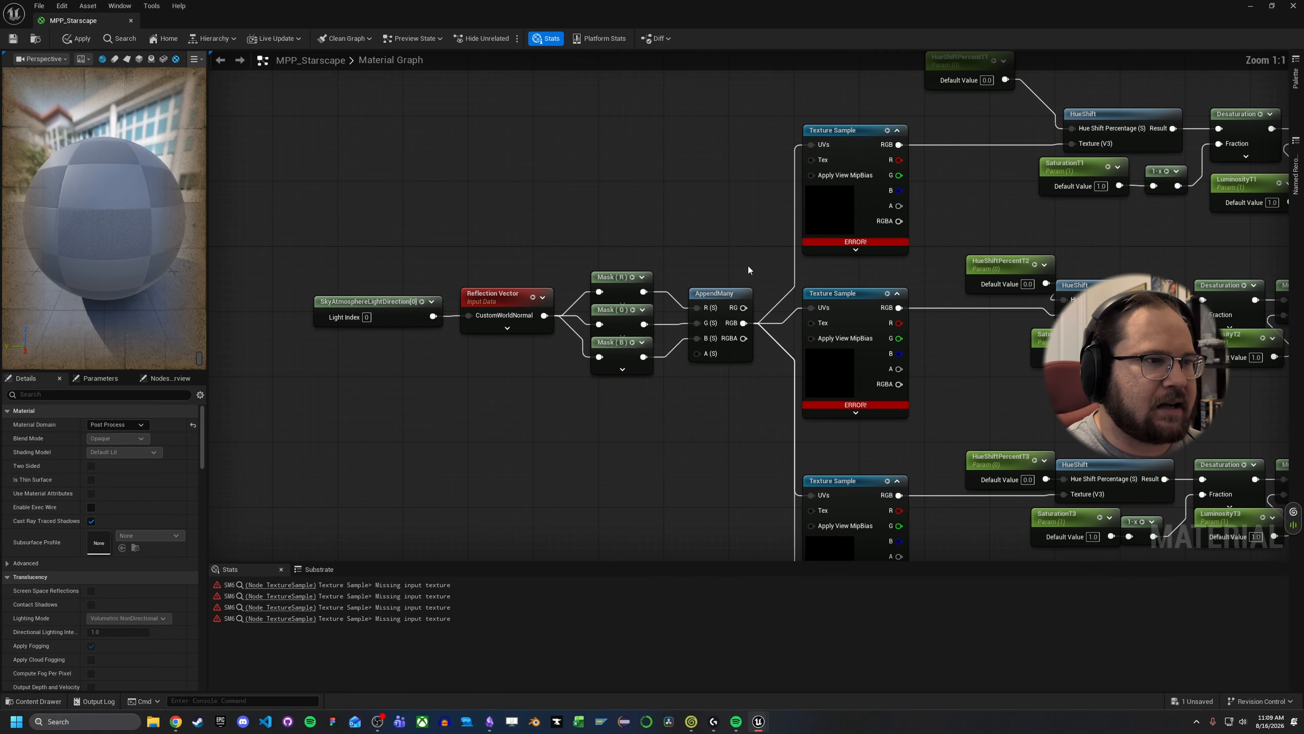
pyautogui.moveTo(748, 269); pyautogui.dragTo(827, 301, button='right')
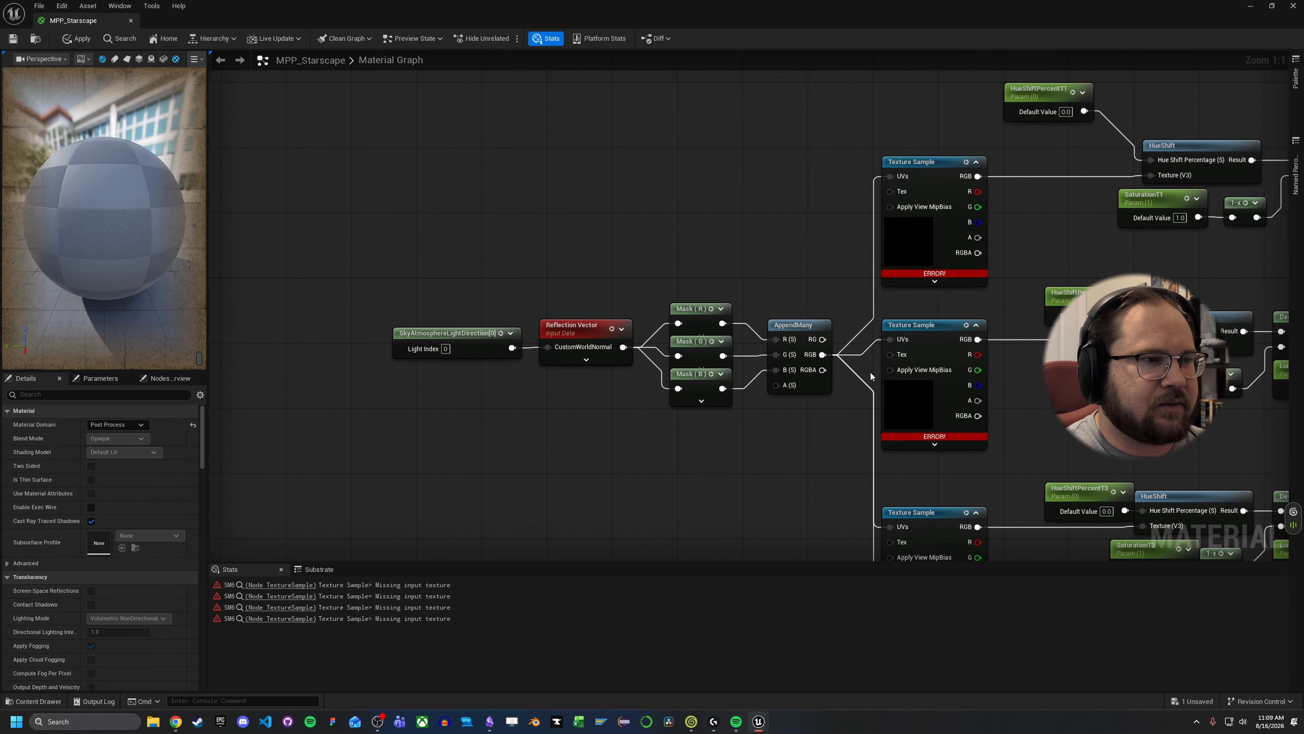
pyautogui.click(818, 321)
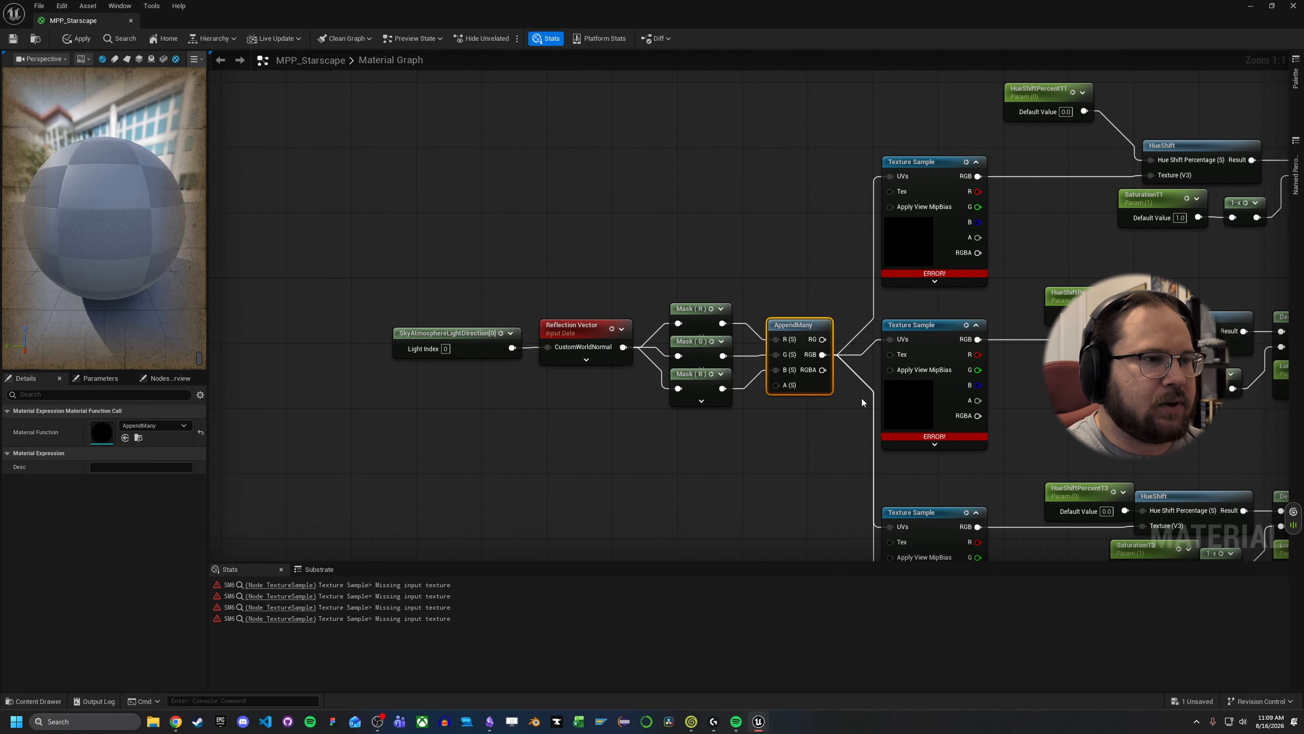
pyautogui.click(739, 234)
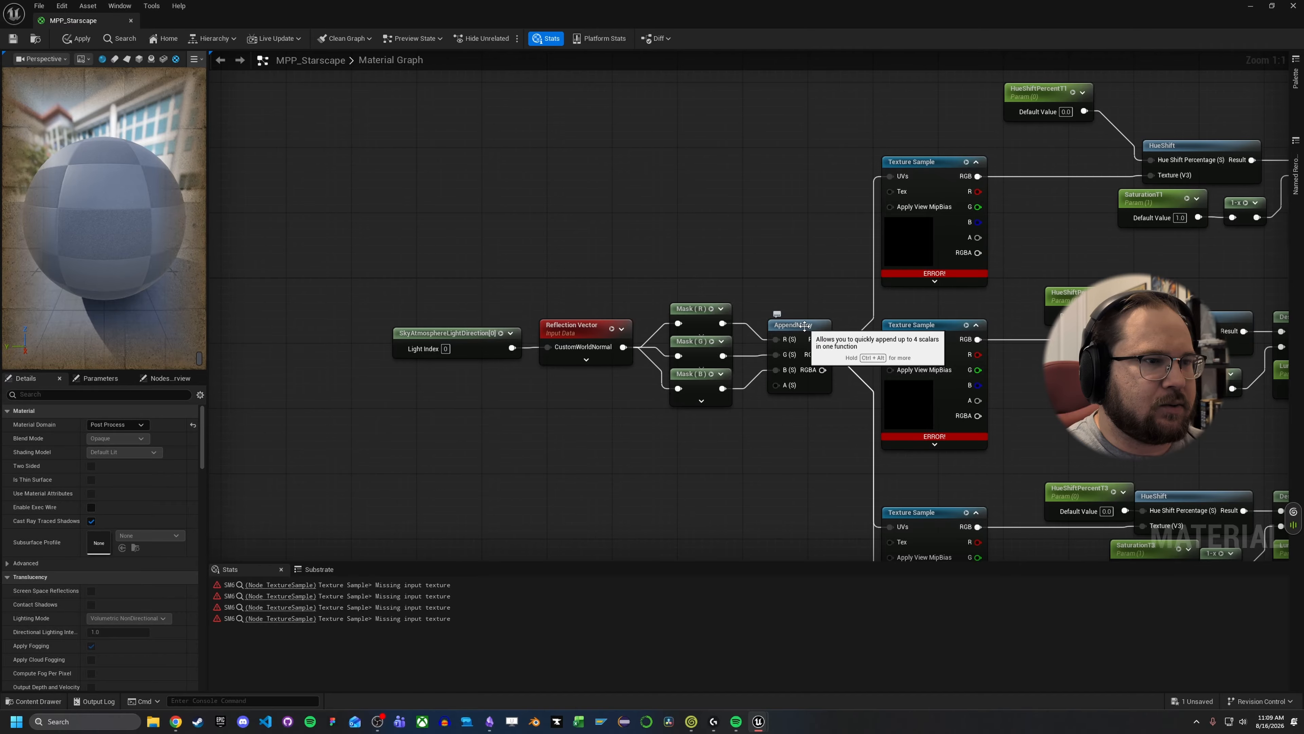
pyautogui.moveTo(804, 327); pyautogui.dragTo(876, 314, button='right')
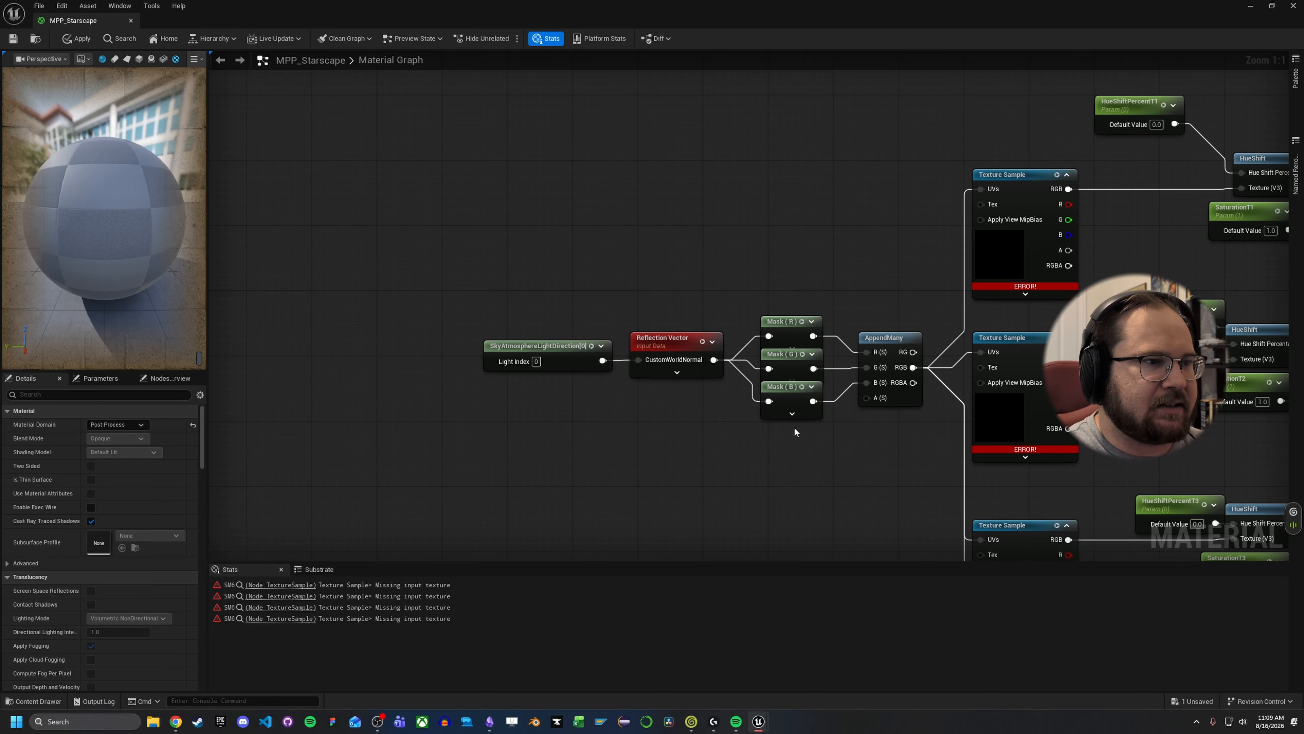
# Step: Examine the R, G and B Mask nodes between the Reflection Vector and AppendMany nodes
pyautogui.moveTo(795, 431); pyautogui.dragTo(780, 267)
pyautogui.moveTo(893, 446); pyautogui.dragTo(871, 302)
pyautogui.click(912, 437)
pyautogui.moveTo(909, 440); pyautogui.dragTo(799, 408, button='right')
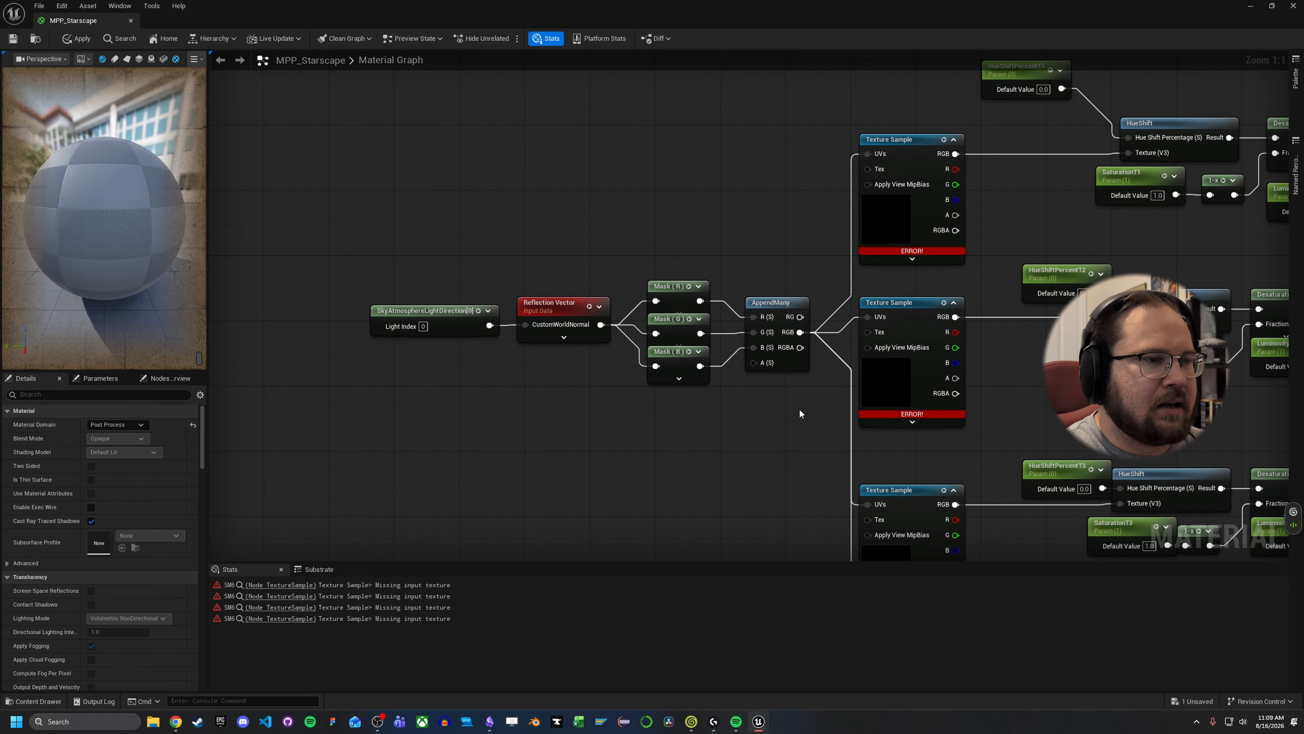
pyautogui.click(782, 309)
pyautogui.click(776, 436)
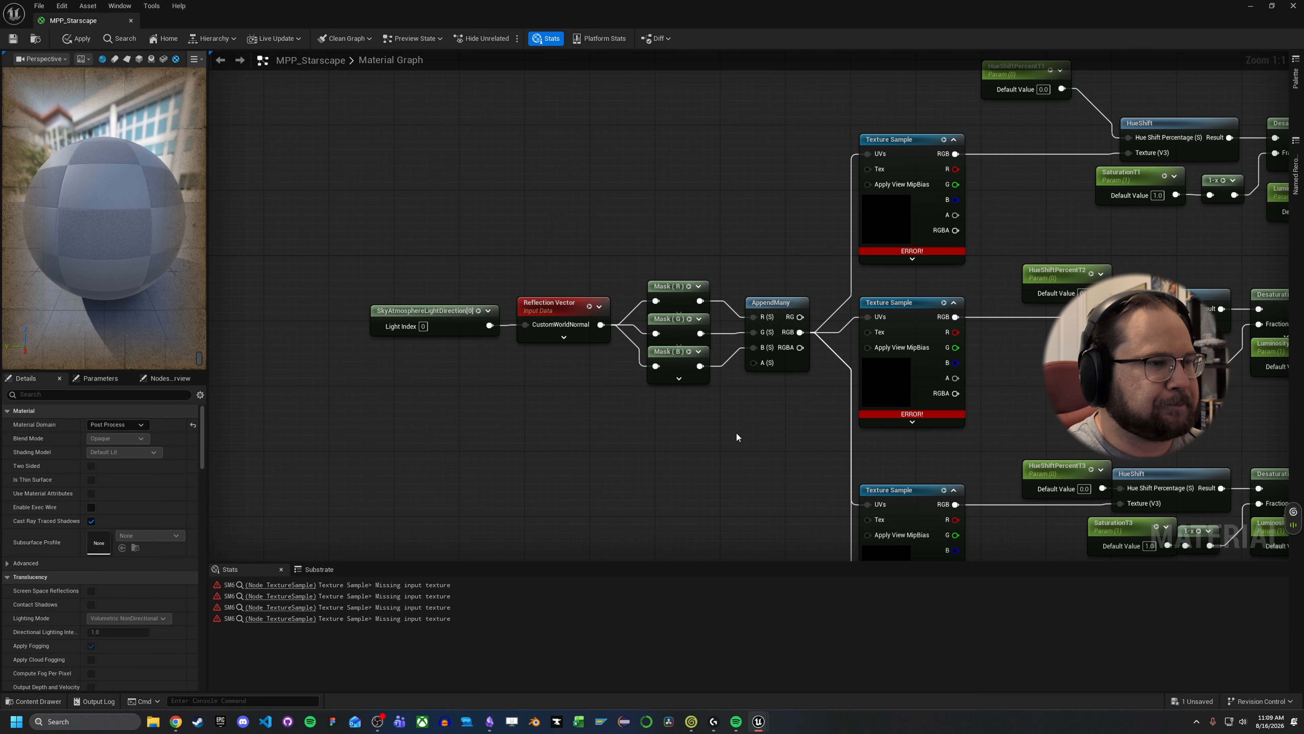
pyautogui.moveTo(736, 437); pyautogui.dragTo(872, 452, button='right')
pyautogui.moveTo(824, 401); pyautogui.dragTo(783, 257)
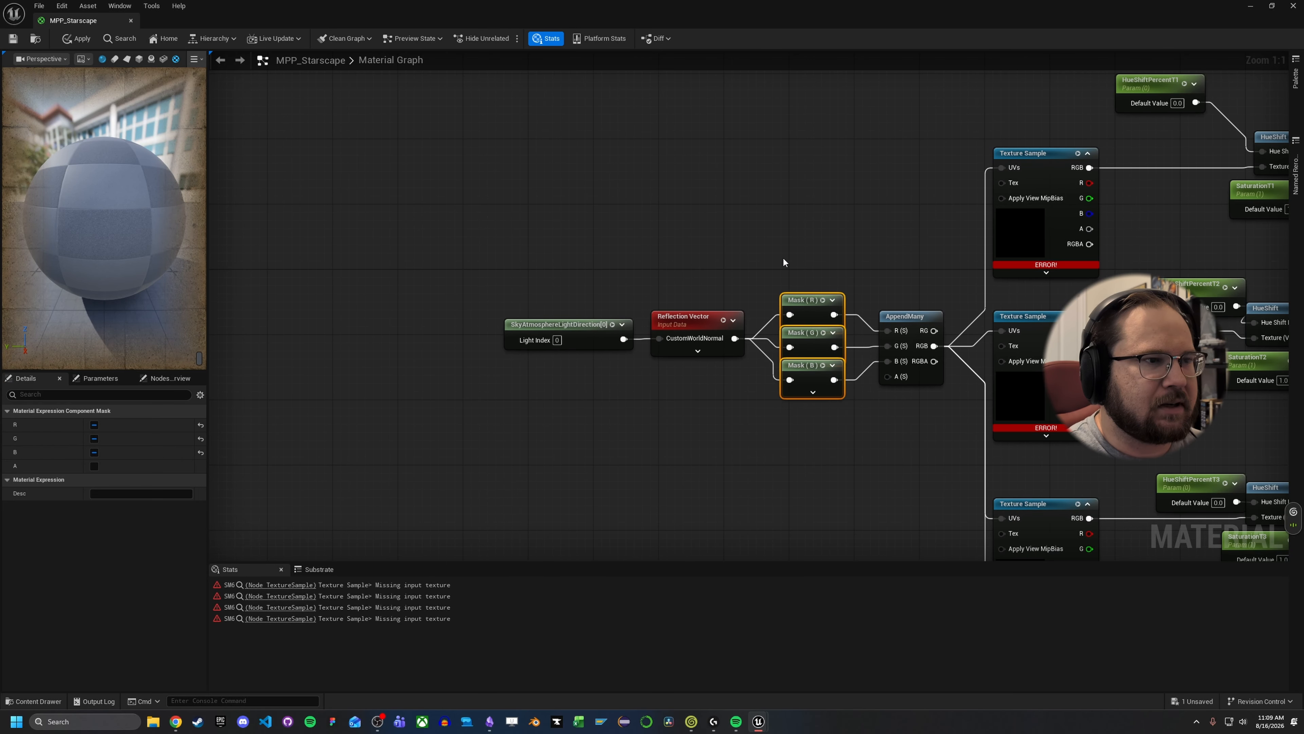
pyautogui.click(778, 251)
pyautogui.moveTo(688, 246); pyautogui.dragTo(717, 440)
pyautogui.click(701, 394)
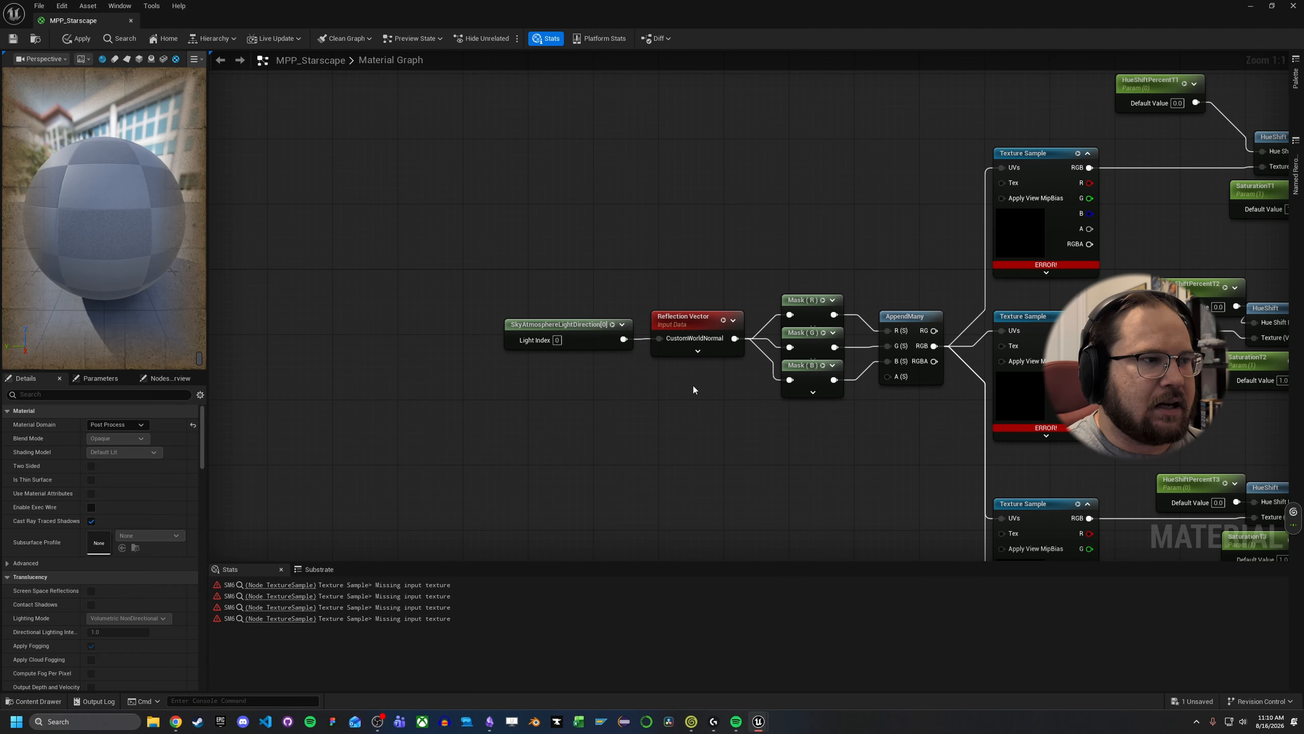
# Step: Check the SkyAtmosphereLightDirection node's settings and shift the Reflection Vector node slightly closer to it
pyautogui.moveTo(600, 368); pyautogui.dragTo(558, 353)
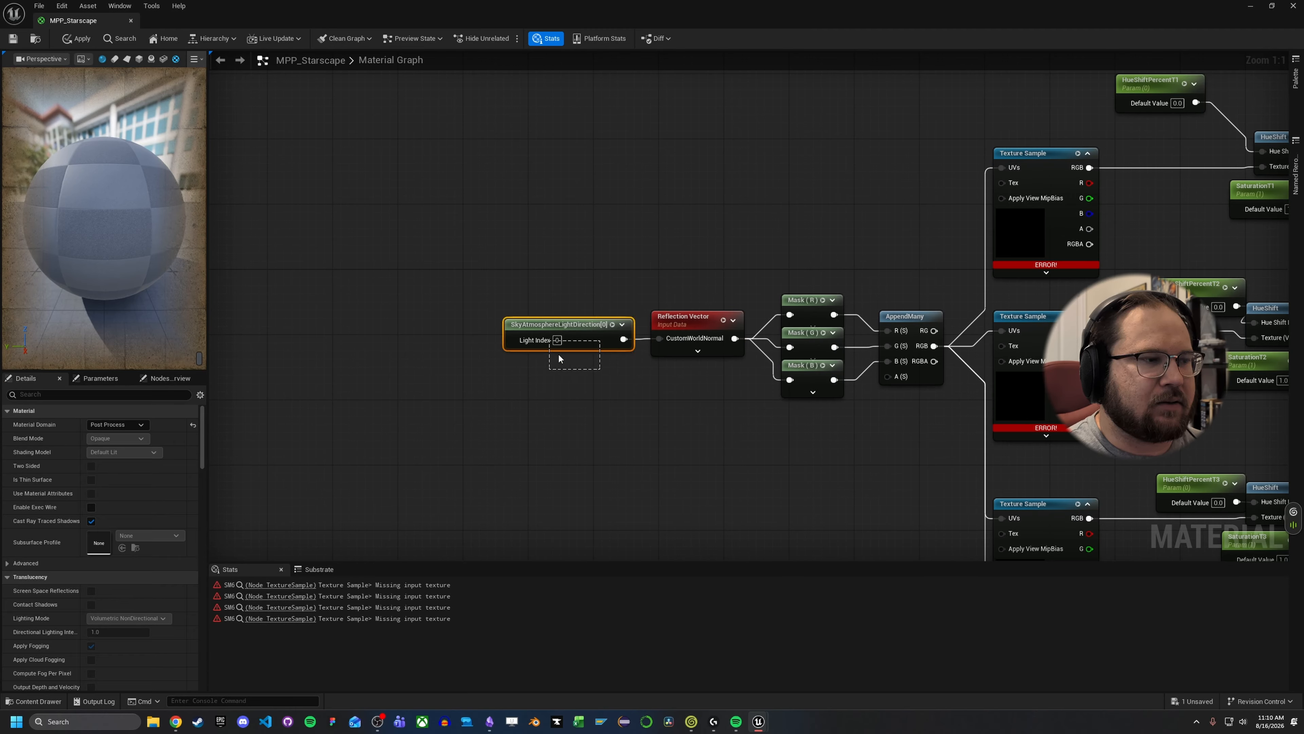
pyautogui.moveTo(516, 258); pyautogui.dragTo(515, 258)
pyautogui.moveTo(580, 335)
pyautogui.mouseDown()
pyautogui.moveTo(551, 335)
pyautogui.moveTo(547, 293)
pyautogui.moveTo(561, 306)
pyautogui.moveTo(556, 332)
pyautogui.moveTo(583, 336)
pyautogui.mouseUp()
pyautogui.click(567, 343)
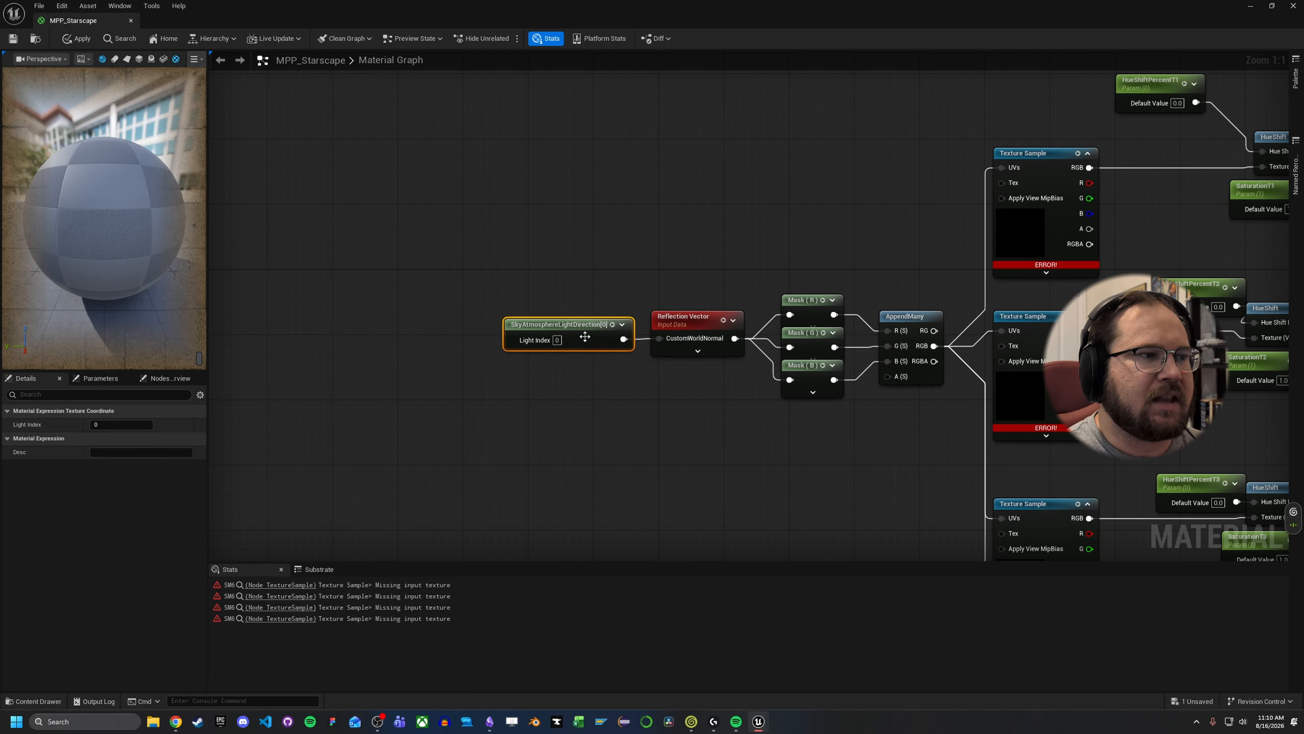
pyautogui.click(616, 366)
pyautogui.moveTo(699, 321)
pyautogui.mouseDown()
pyautogui.moveTo(672, 330)
pyautogui.moveTo(688, 320)
pyautogui.mouseUp()
pyautogui.click(686, 380)
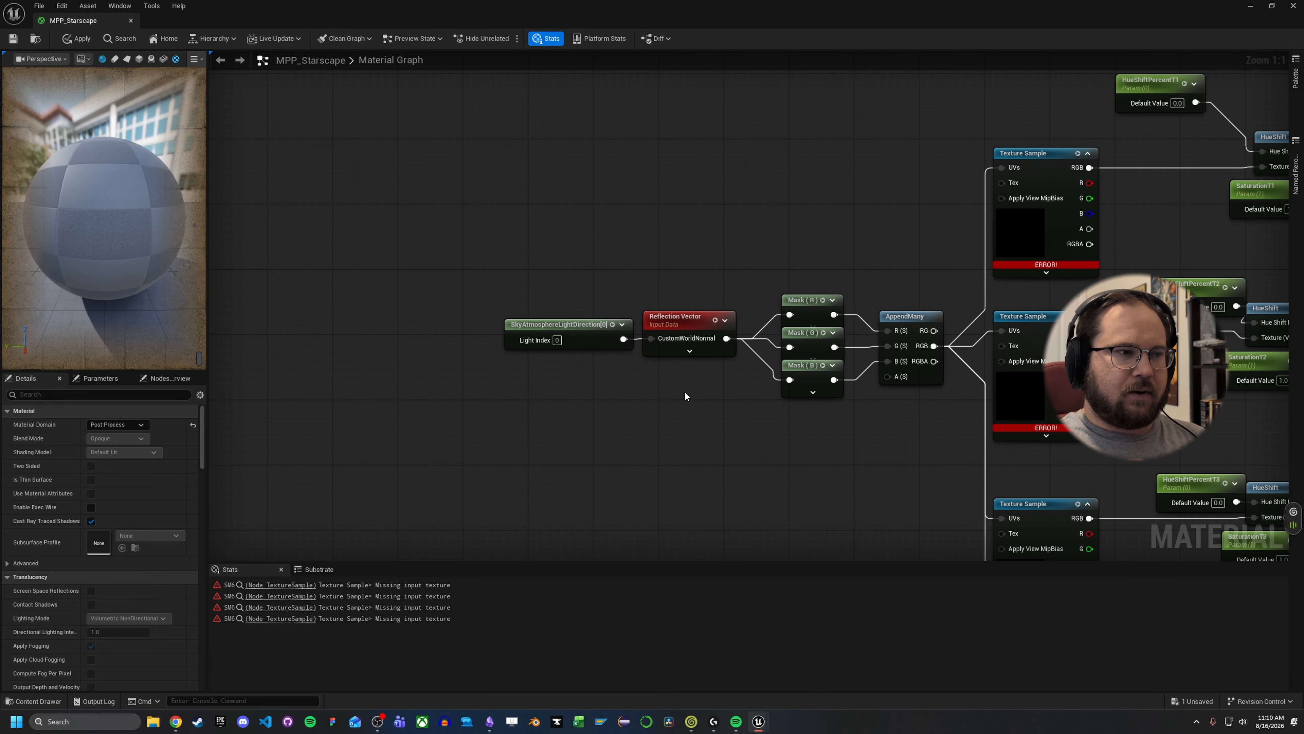
# Step: Add a ComponentMask node in the empty space below the three Mask nodes and limit it to the R channel
pyautogui.scroll(-1, 685, 390)
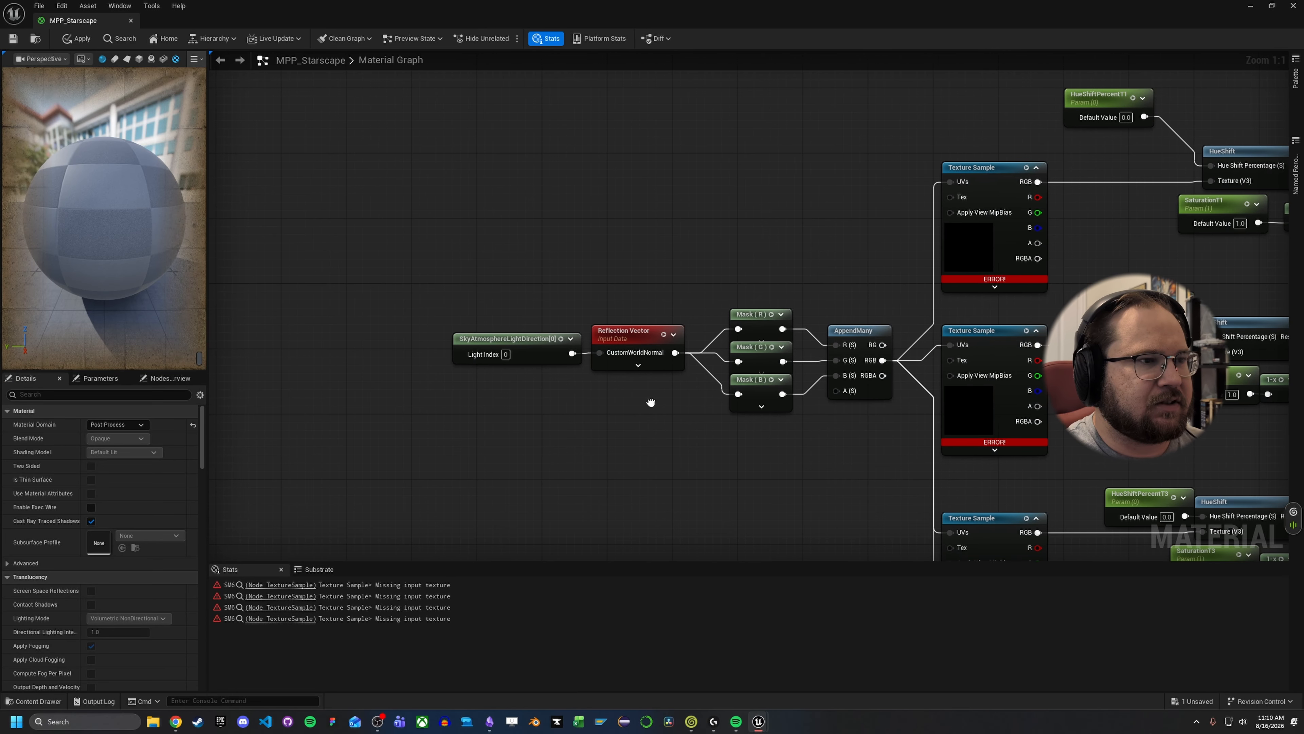
pyautogui.moveTo(669, 420); pyautogui.dragTo(645, 414, button='right')
pyautogui.moveTo(627, 234); pyautogui.dragTo(726, 477)
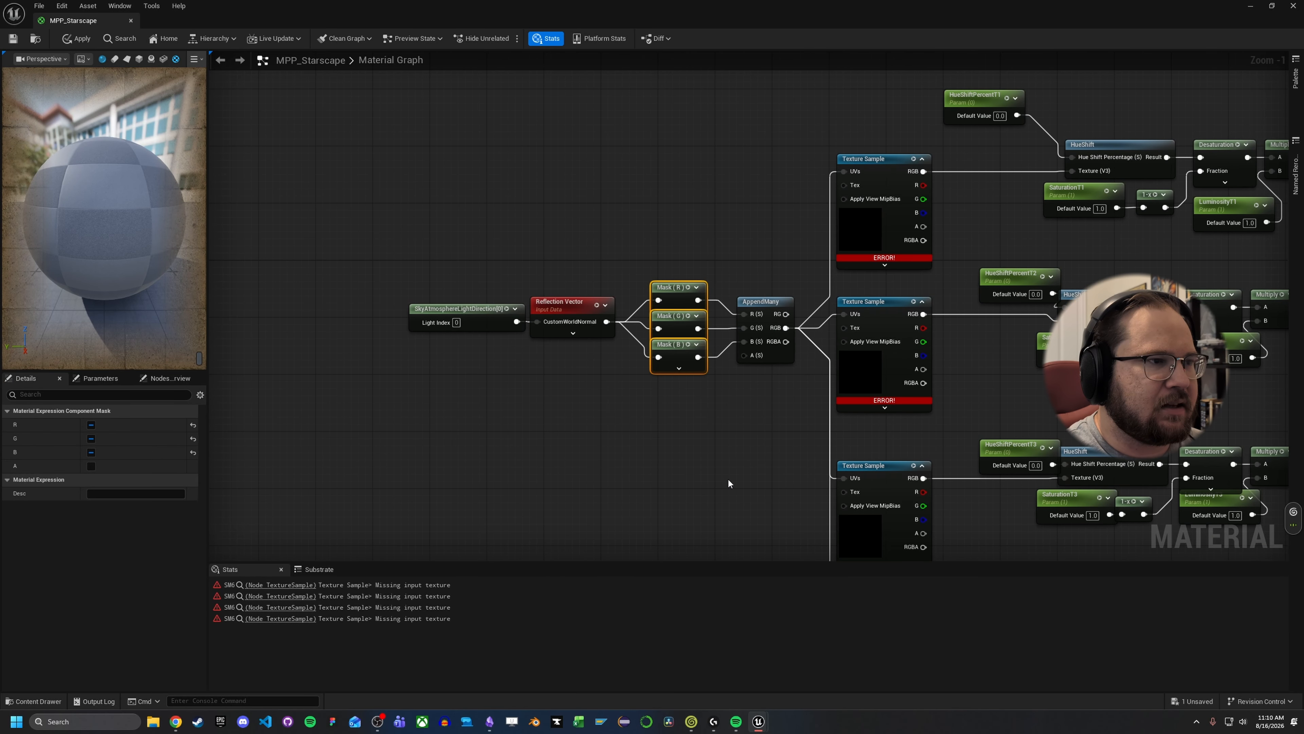
pyautogui.click(708, 453)
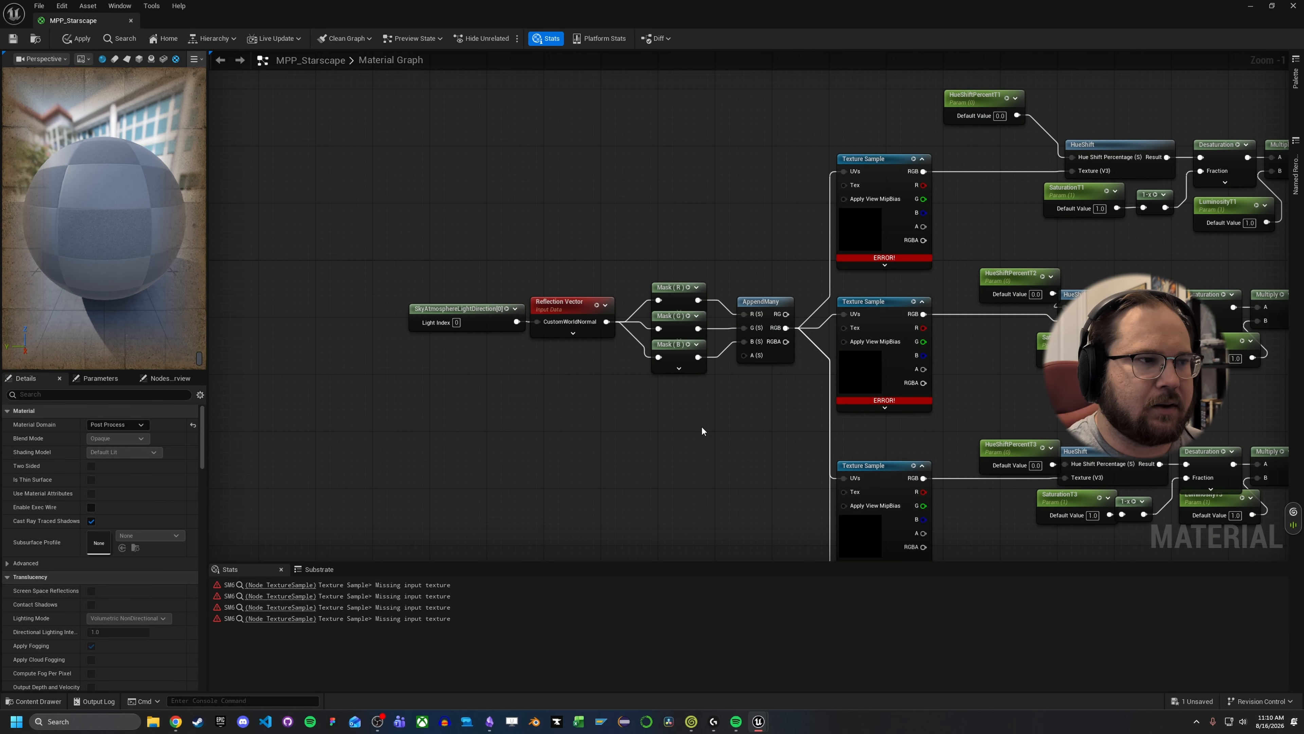
pyautogui.rightClick(663, 413)
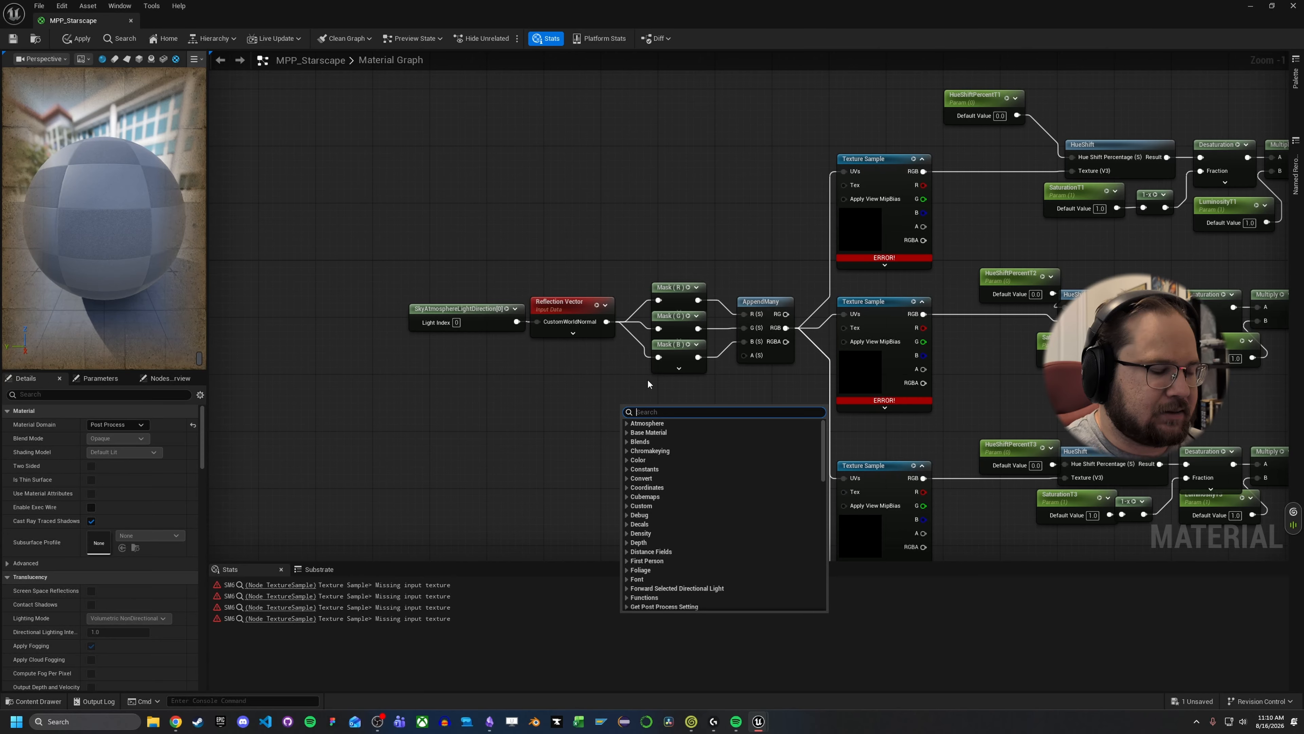
pyautogui.write('compon')
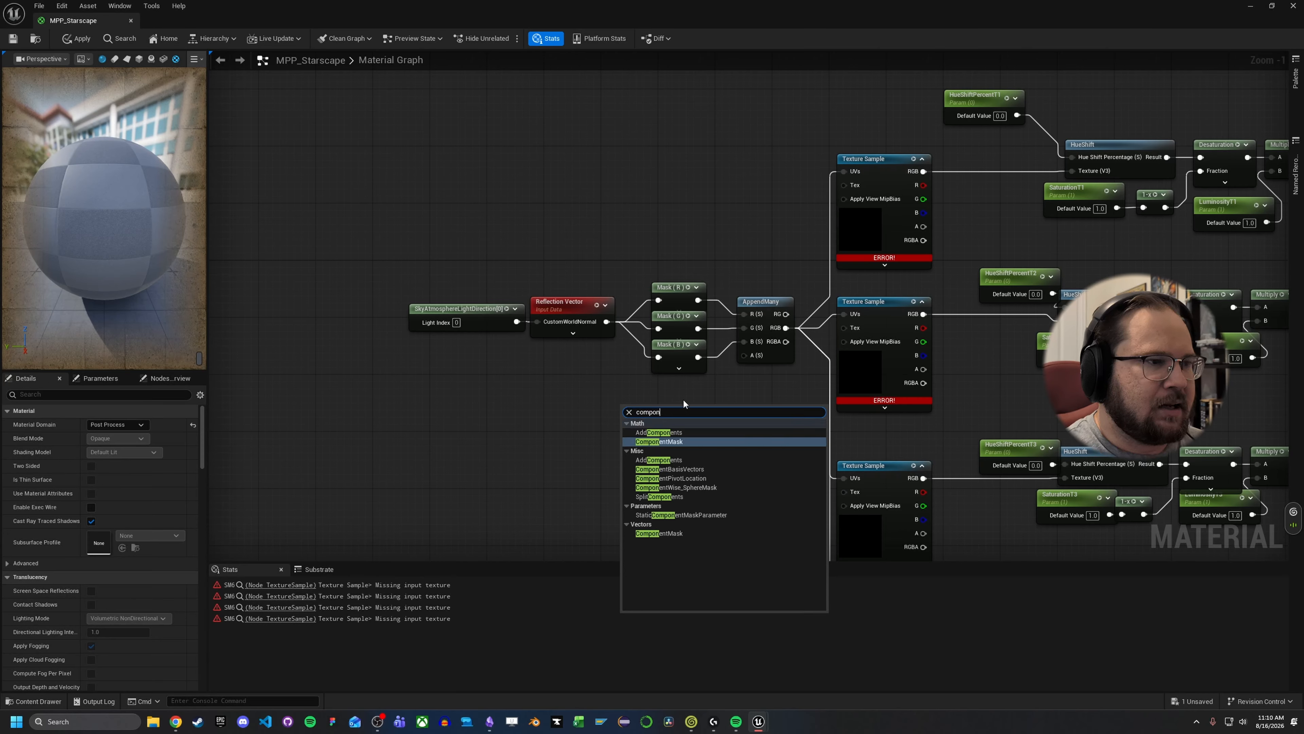
pyautogui.click(679, 442)
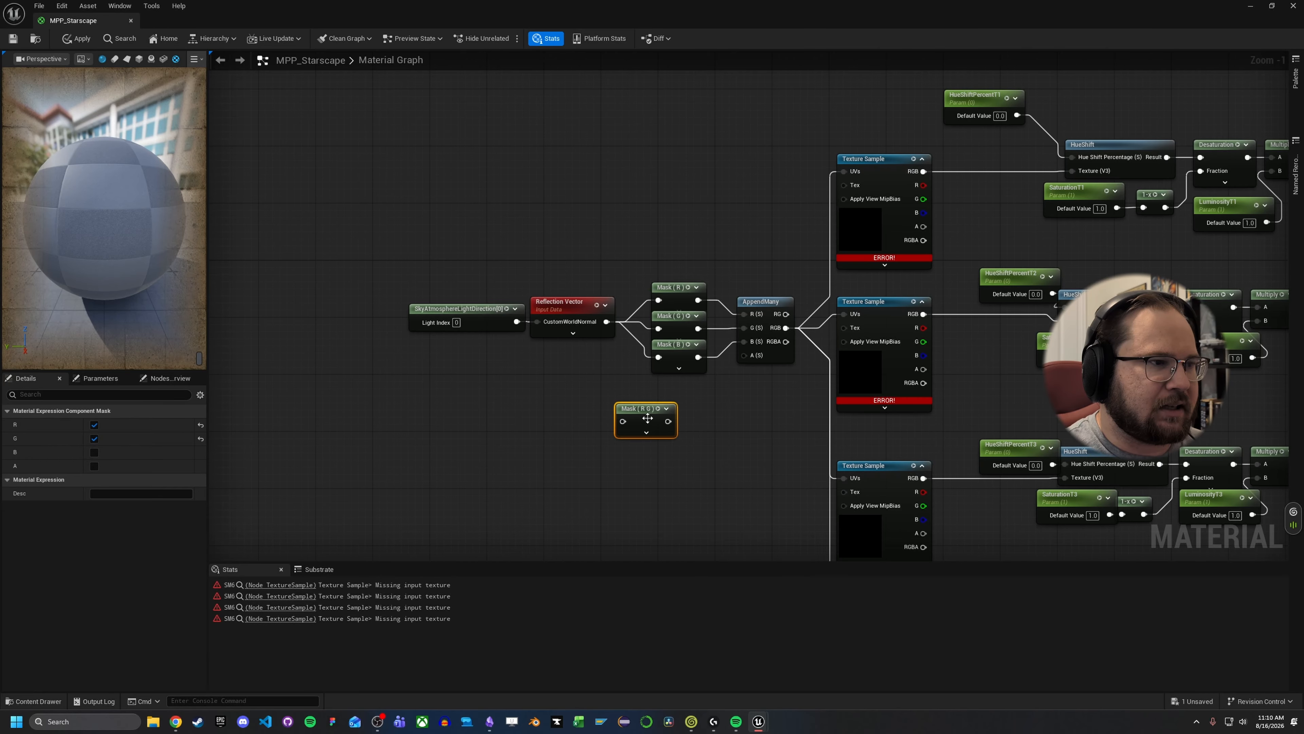
pyautogui.moveTo(617, 430); pyautogui.dragTo(574, 431)
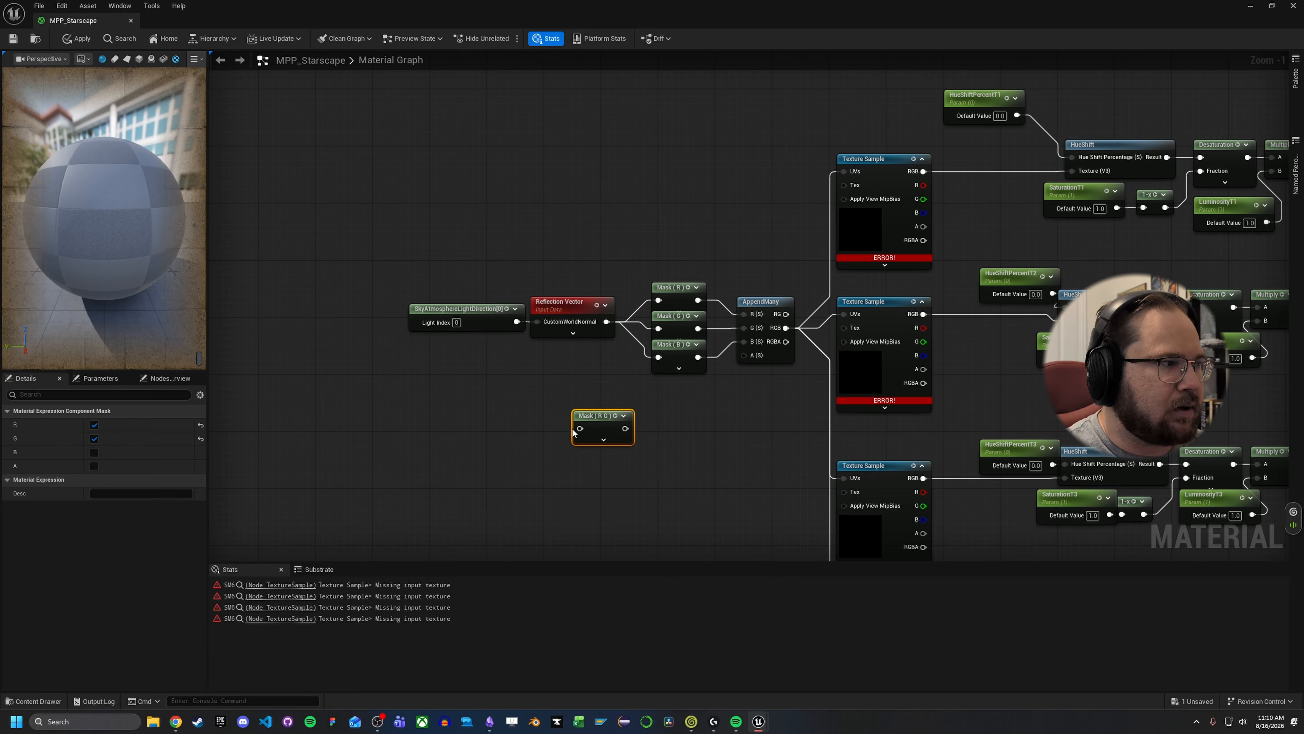
pyautogui.click(95, 439)
pyautogui.click(552, 492)
# Step: Browse the node list for mask nodes without adding one, and delete the extra R-channel mask
pyautogui.rightClick(484, 468)
pyautogui.write('mask')
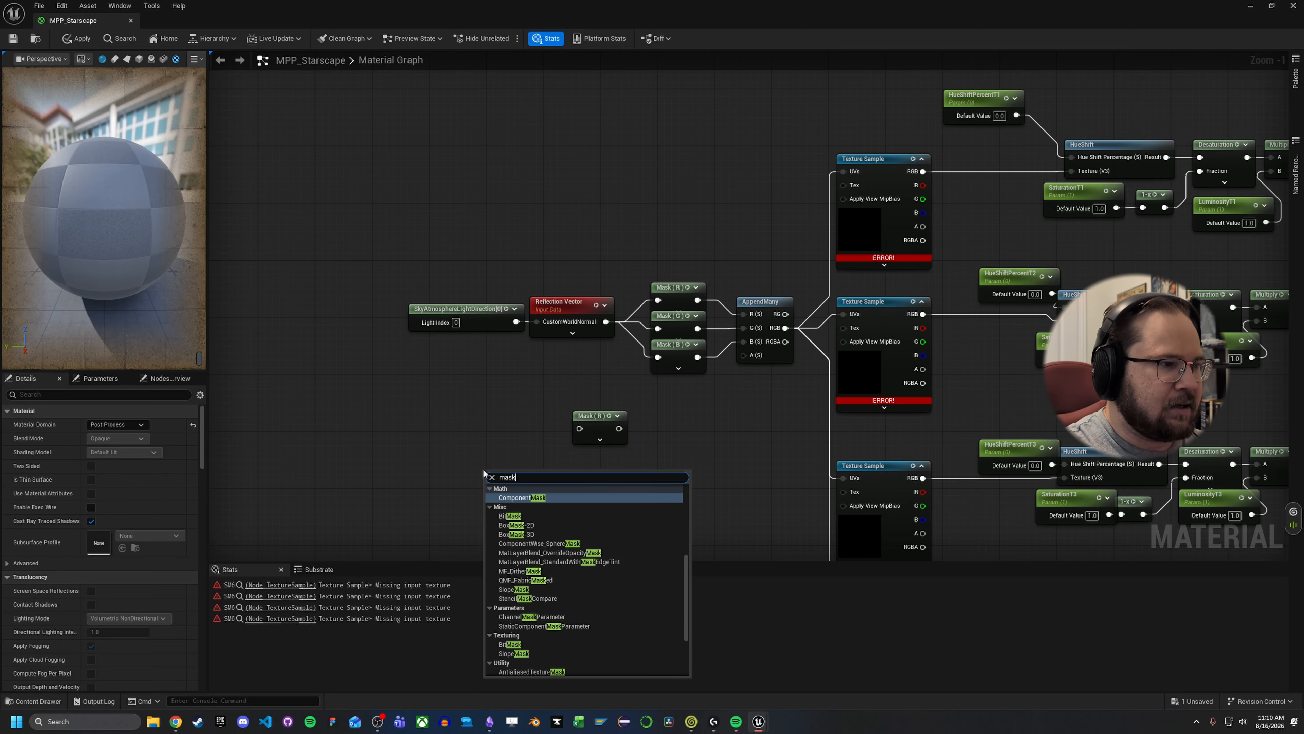
pyautogui.scroll(-4, 571, 561)
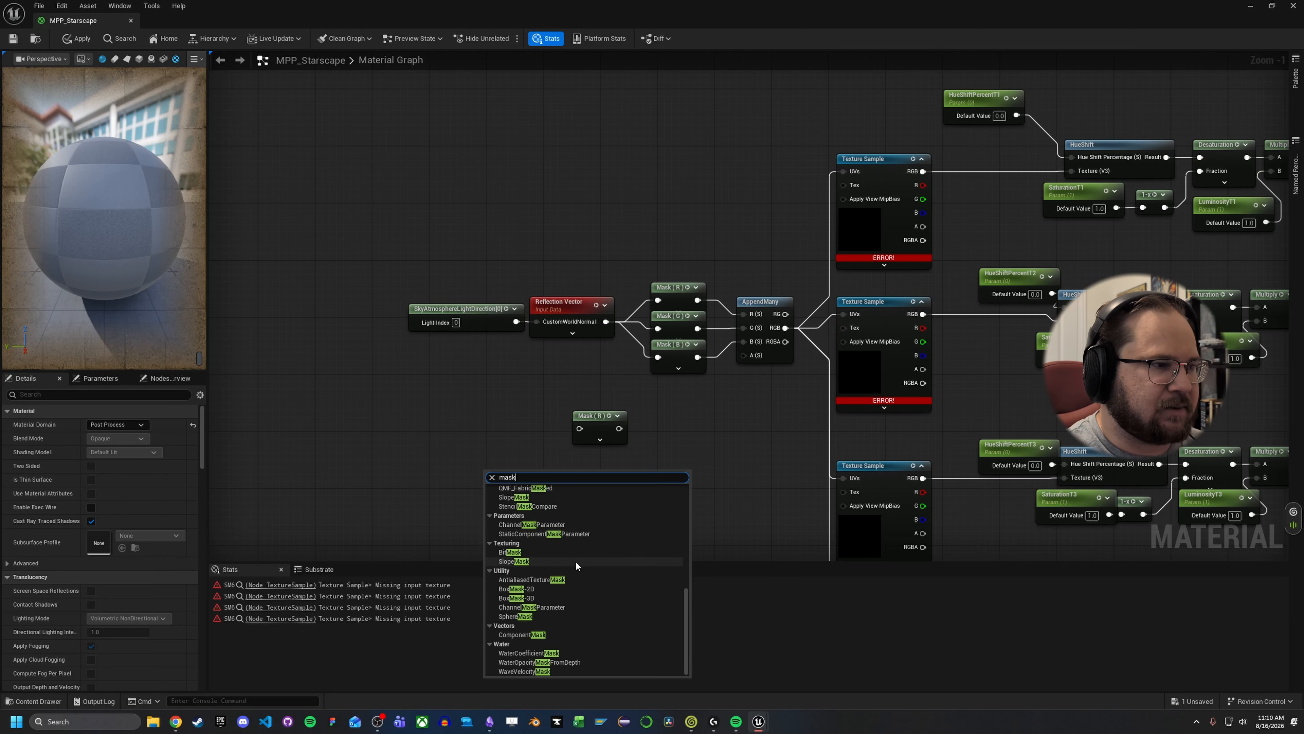
pyautogui.scroll(5, 576, 560)
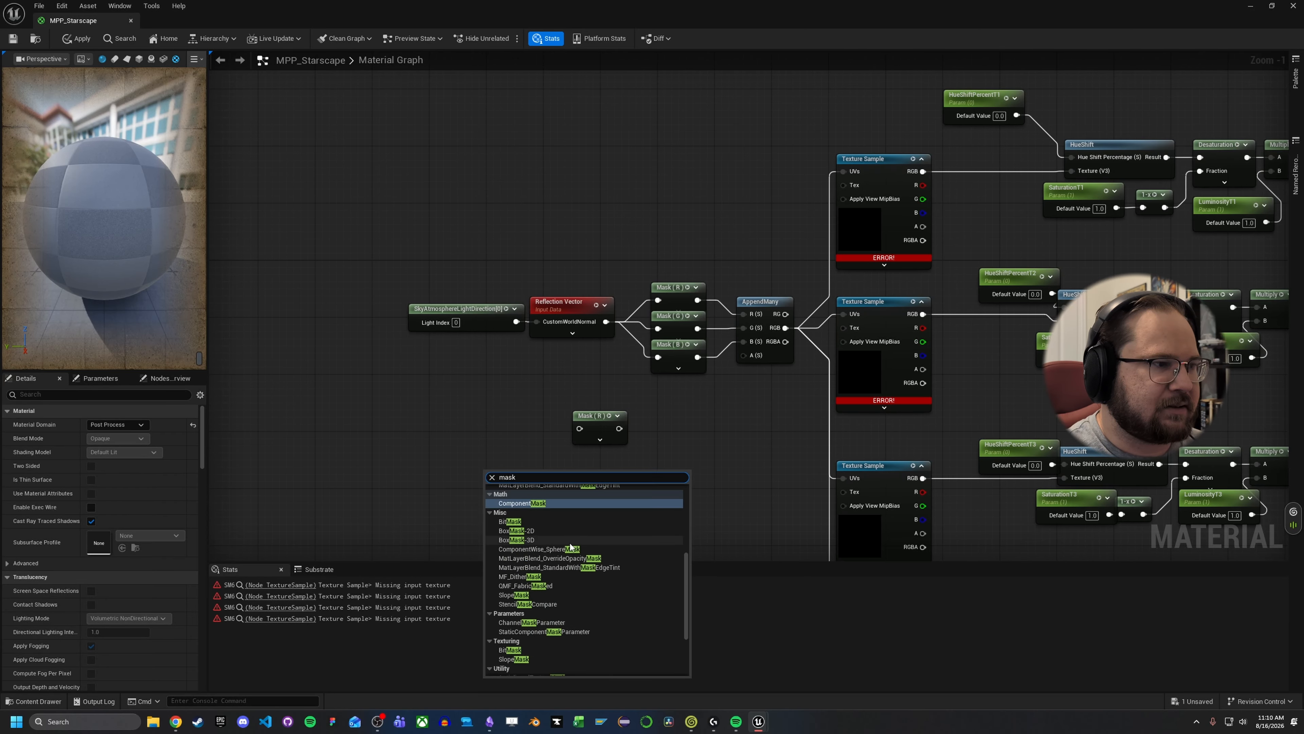
pyautogui.click(662, 450)
pyautogui.click(595, 419)
pyautogui.press('Delete')
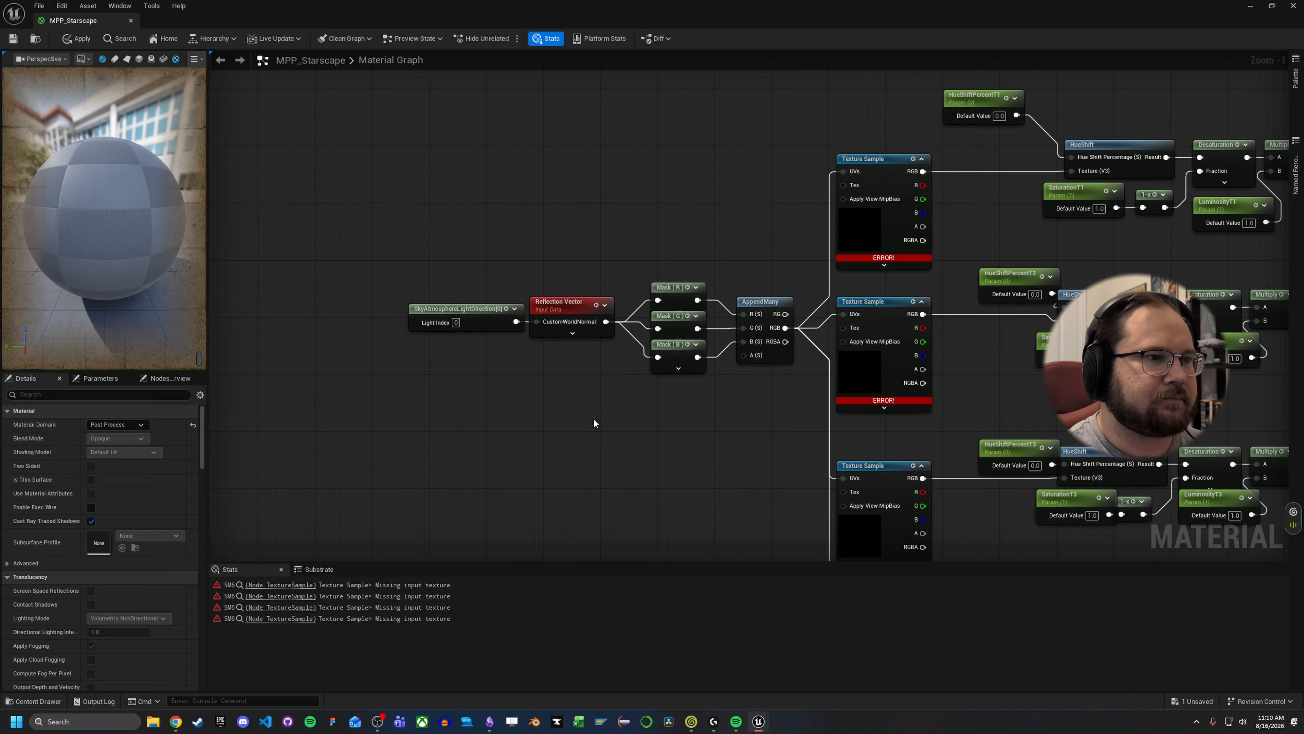
# Step: Review the complete material graph, from the light direction input through the four texture branches to the final nodes
pyautogui.moveTo(786, 423); pyautogui.dragTo(539, 356, button='right')
pyautogui.scroll(-2, 539, 356)
pyautogui.moveTo(712, 347); pyautogui.dragTo(482, 288, button='right')
pyautogui.moveTo(687, 319); pyautogui.dragTo(398, 356, button='right')
pyautogui.moveTo(724, 399); pyautogui.dragTo(392, 371, button='right')
pyautogui.scroll(-1, 445, 390)
pyautogui.moveTo(404, 417); pyautogui.dragTo(1122, 425, button='right')
pyautogui.moveTo(638, 178); pyautogui.dragTo(680, 431)
pyautogui.moveTo(741, 184); pyautogui.dragTo(679, 286, button='right')
pyautogui.click(680, 286)
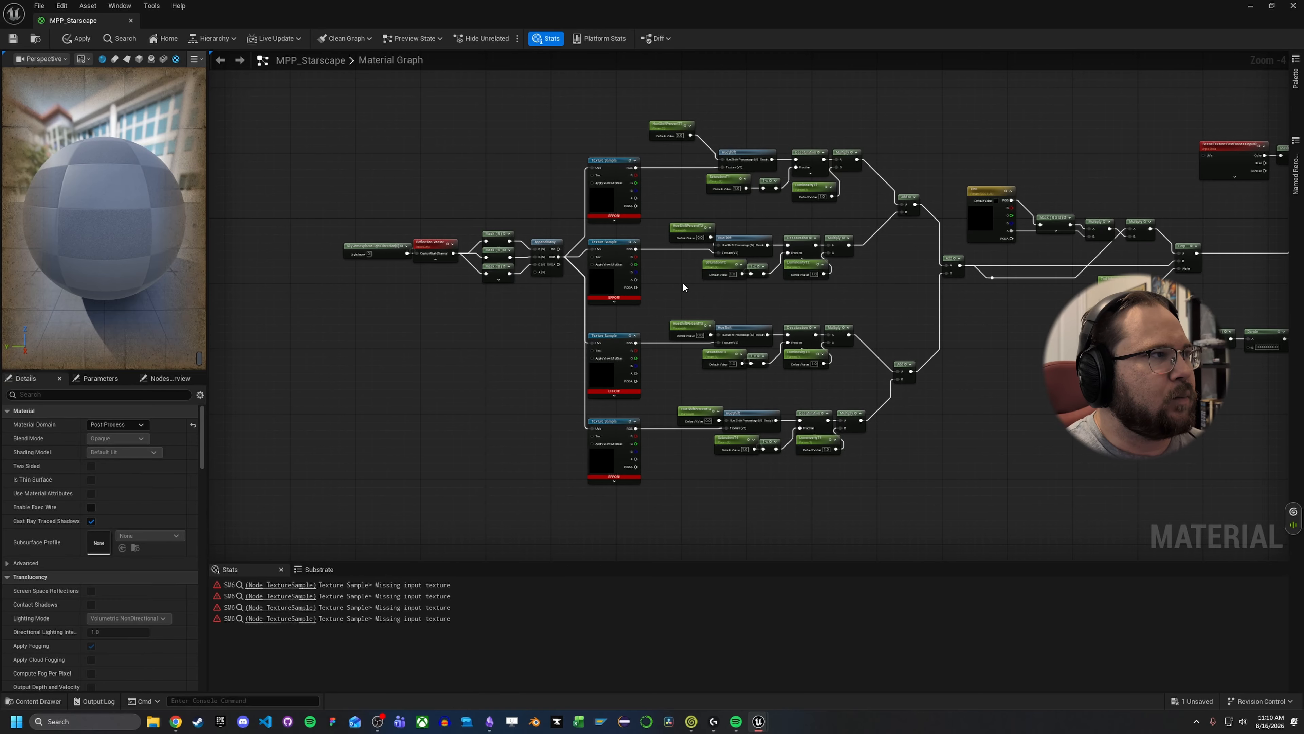
# Step: Dock the MPP_Starscape material editor beside the L_Tutorial level in the main editor window and switch to the level
pyautogui.moveTo(77, 21); pyautogui.dragTo(172, 26)
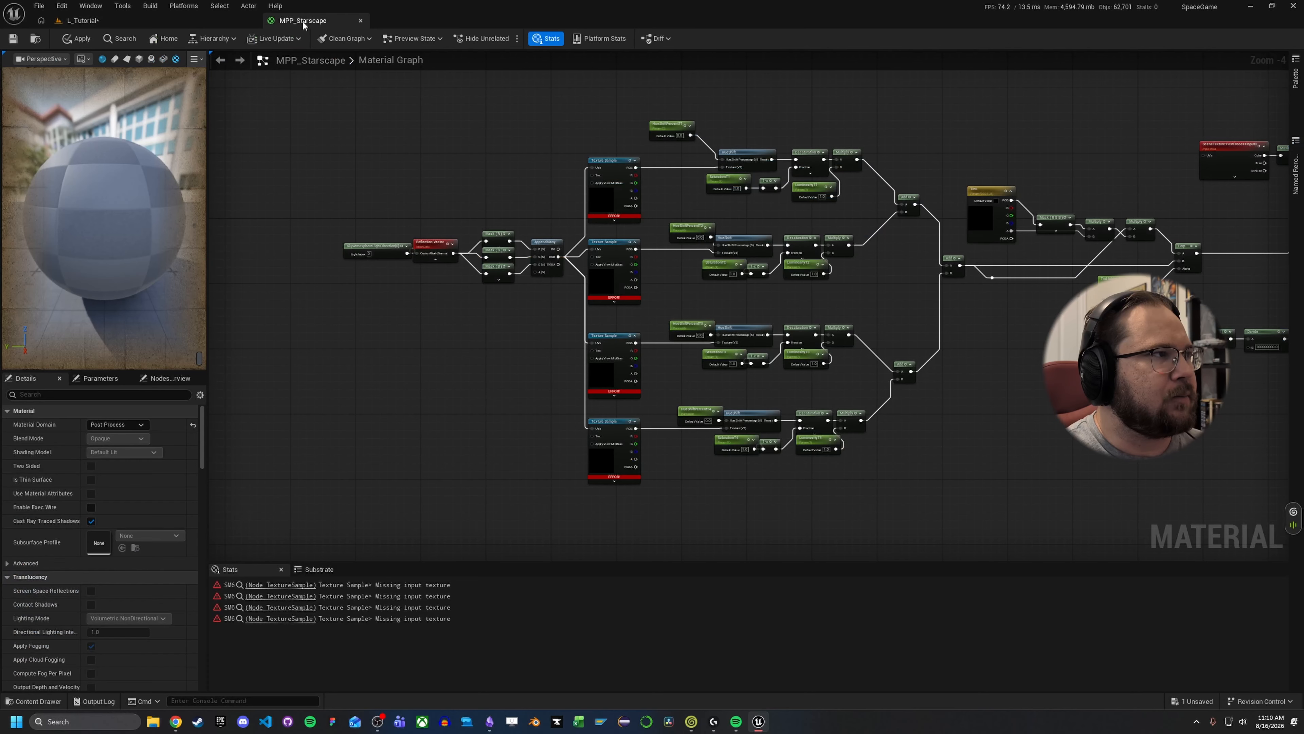
pyautogui.click(112, 24)
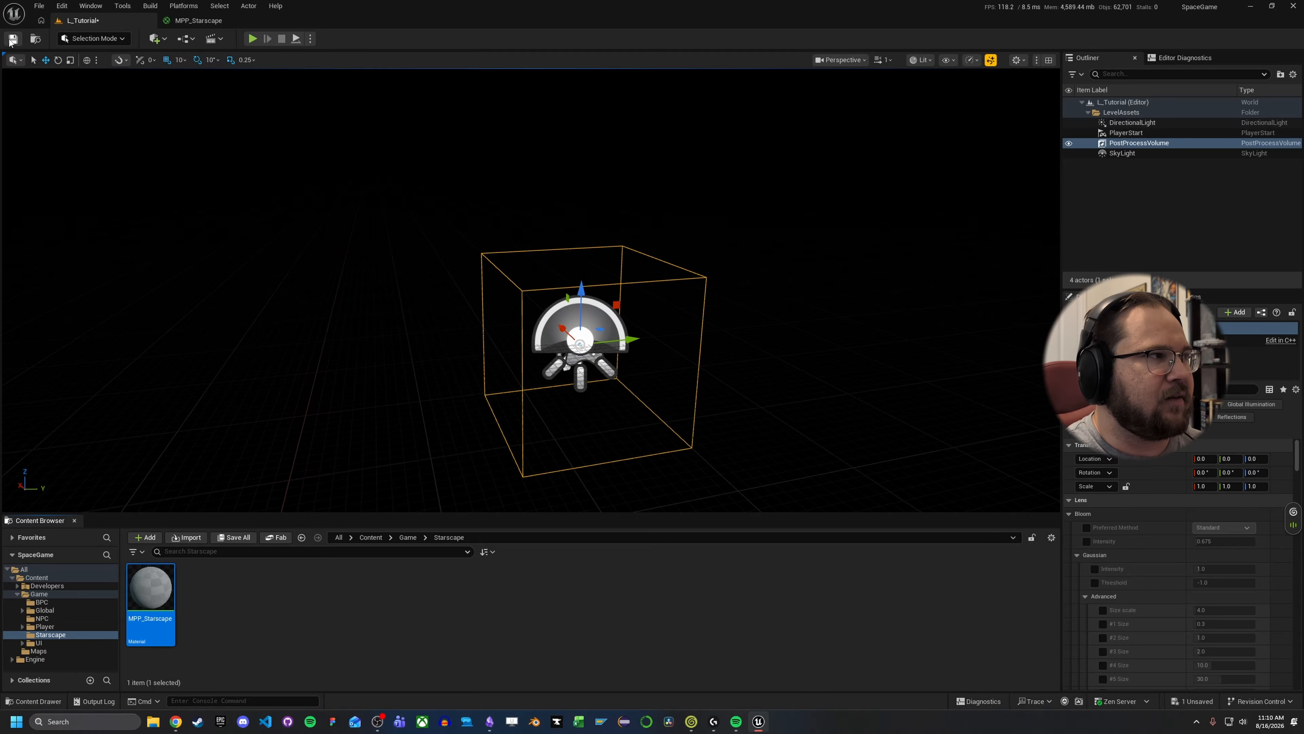
pyautogui.click(323, 609)
pyautogui.rightClick(220, 603)
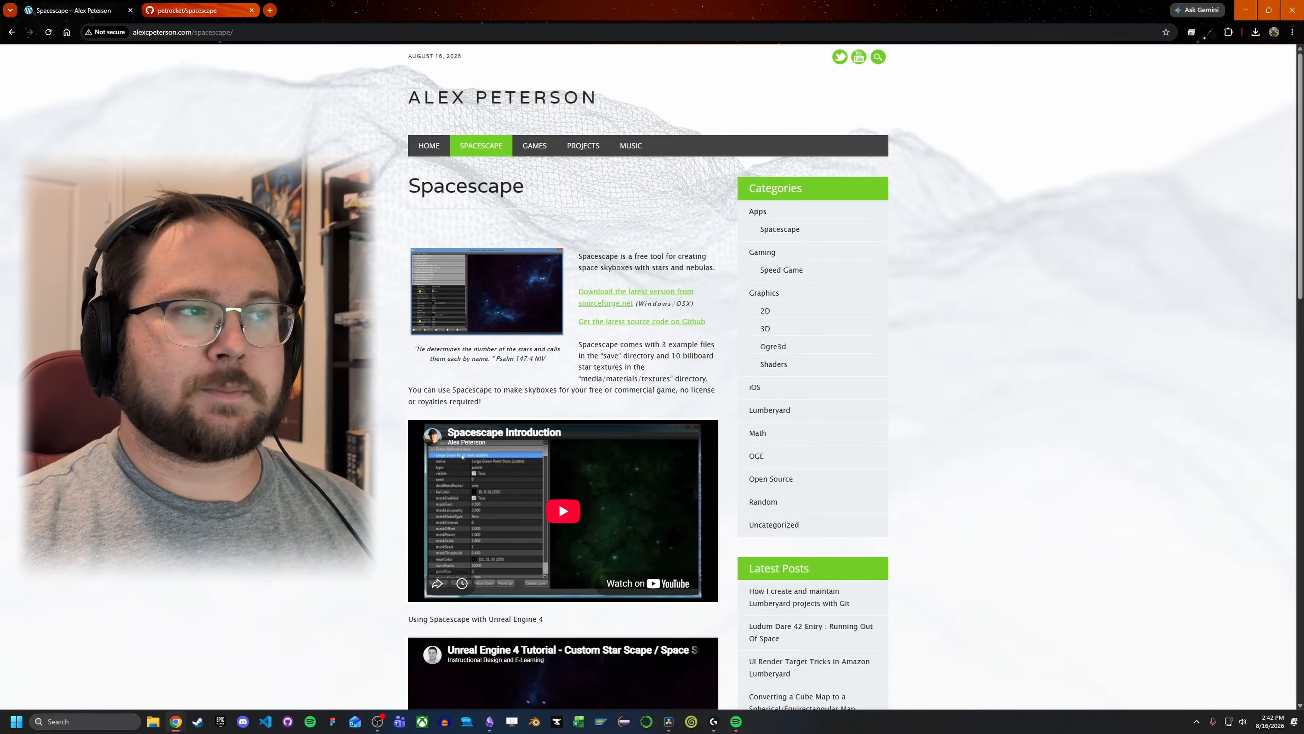
# Step: Look over the Spacescape tool's web page in the browser, including its download links and embedded tutorial videos
pyautogui.scroll(-4, 383, 255)
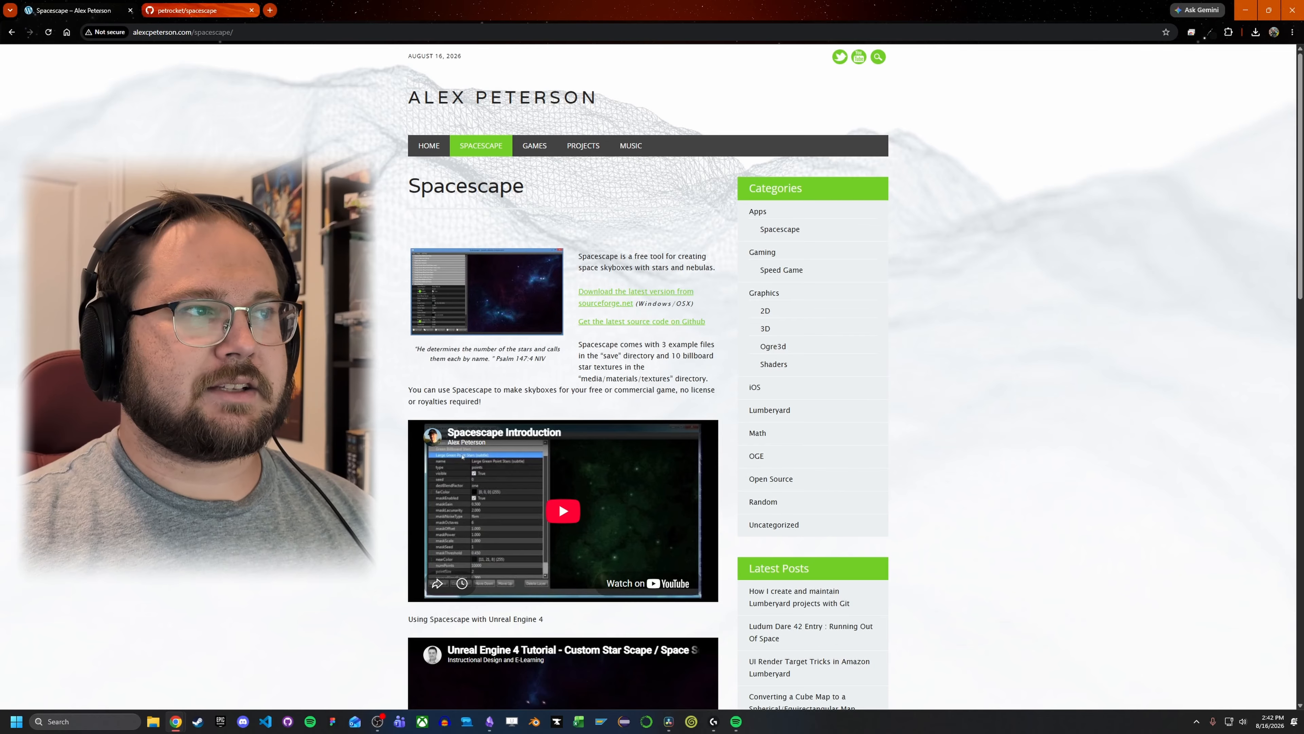
pyautogui.scroll(4, 384, 256)
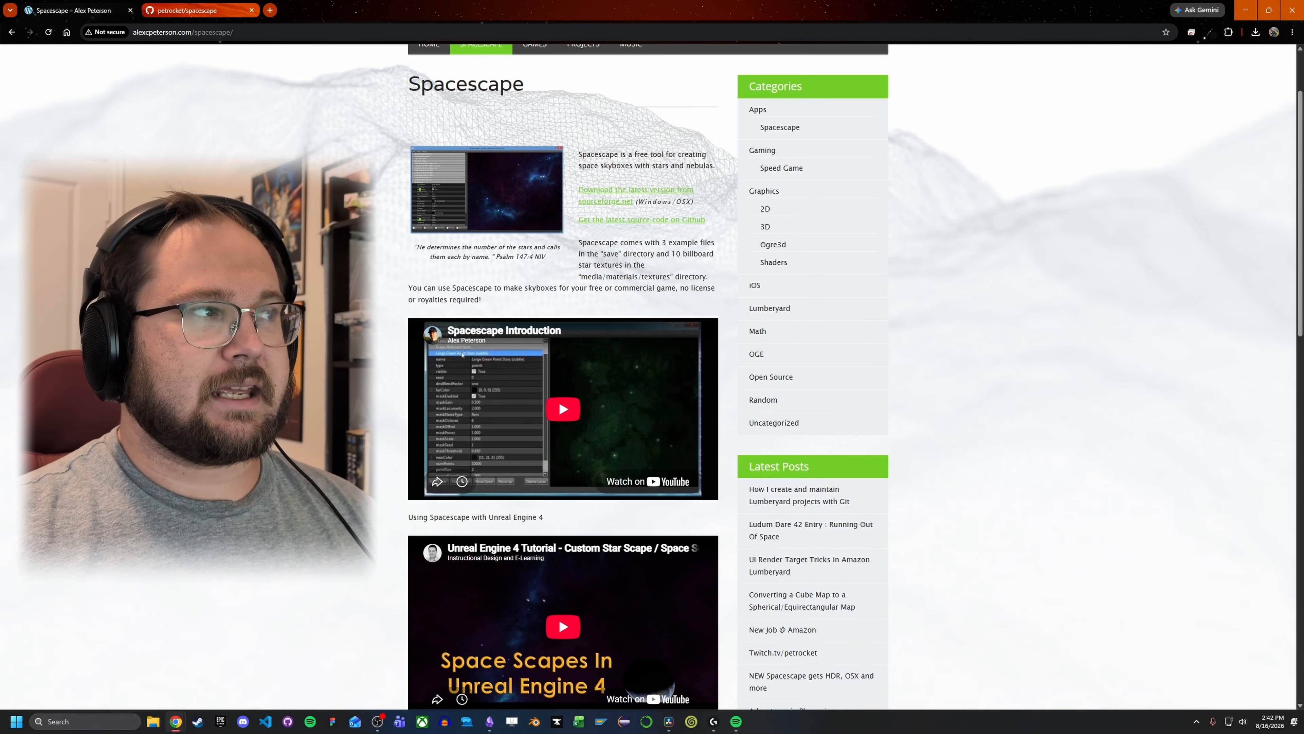
pyautogui.scroll(-4, 384, 255)
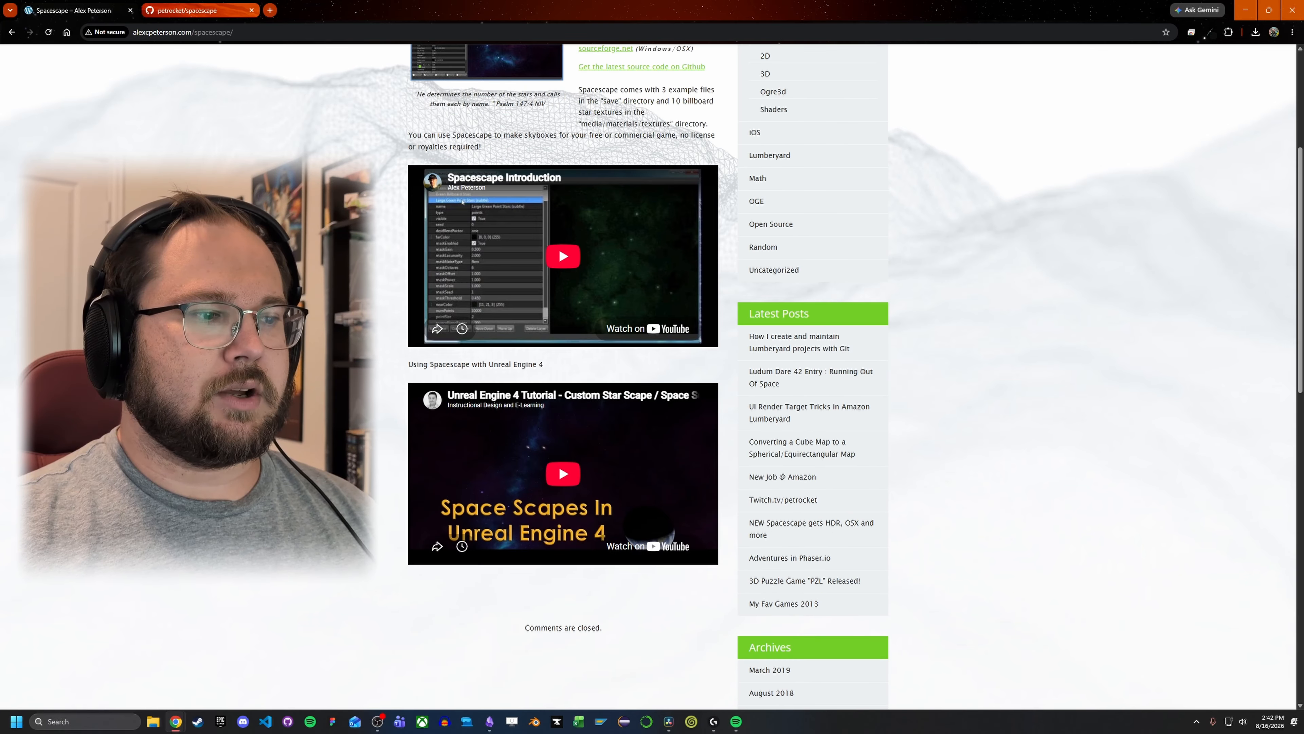
pyautogui.scroll(4, 384, 256)
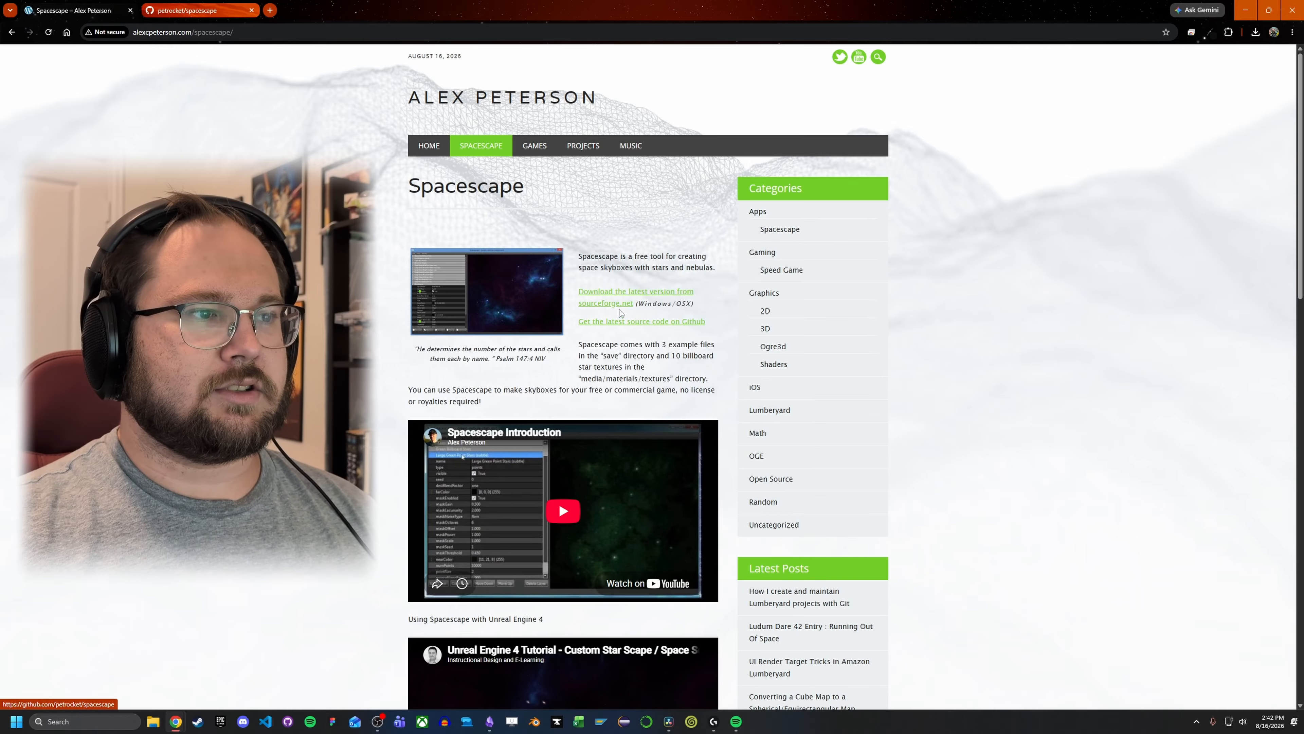
# Step: Look over the spacescape GitHub repository alongside the tool's web page, finishing on the repository
pyautogui.click(194, 6)
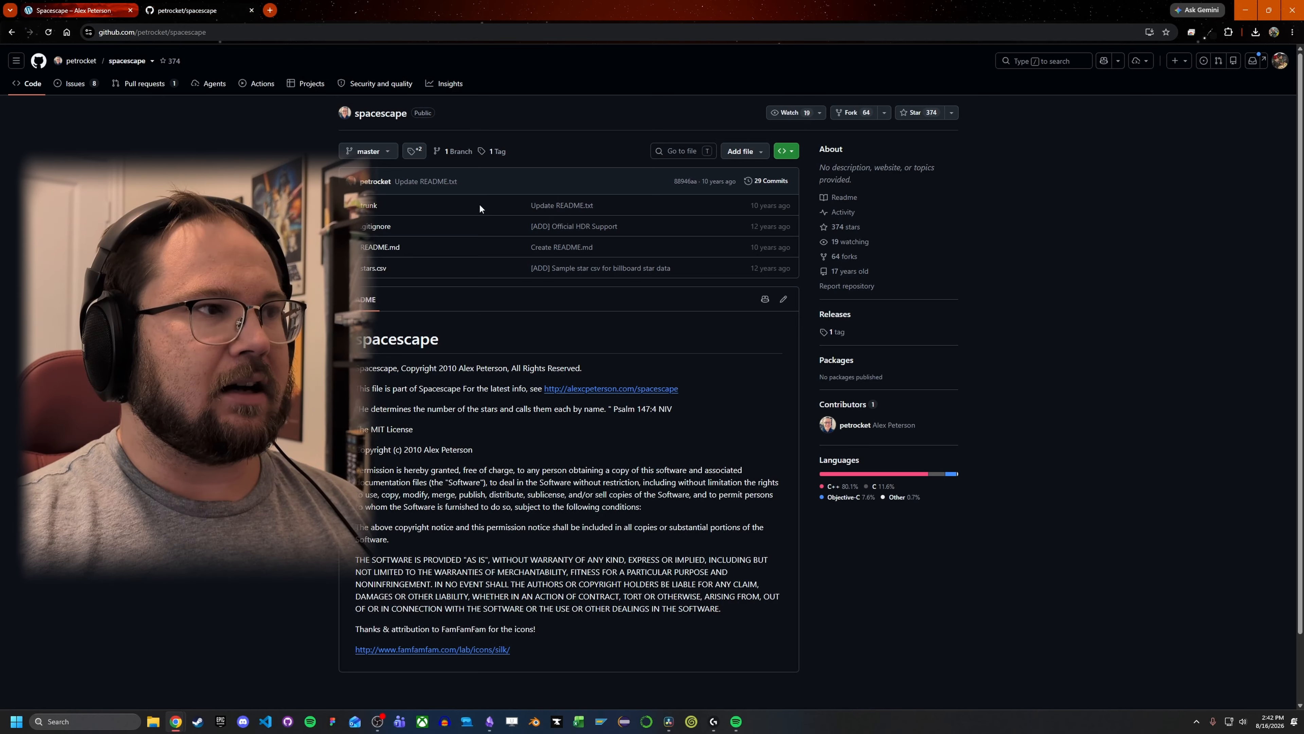
pyautogui.click(61, 8)
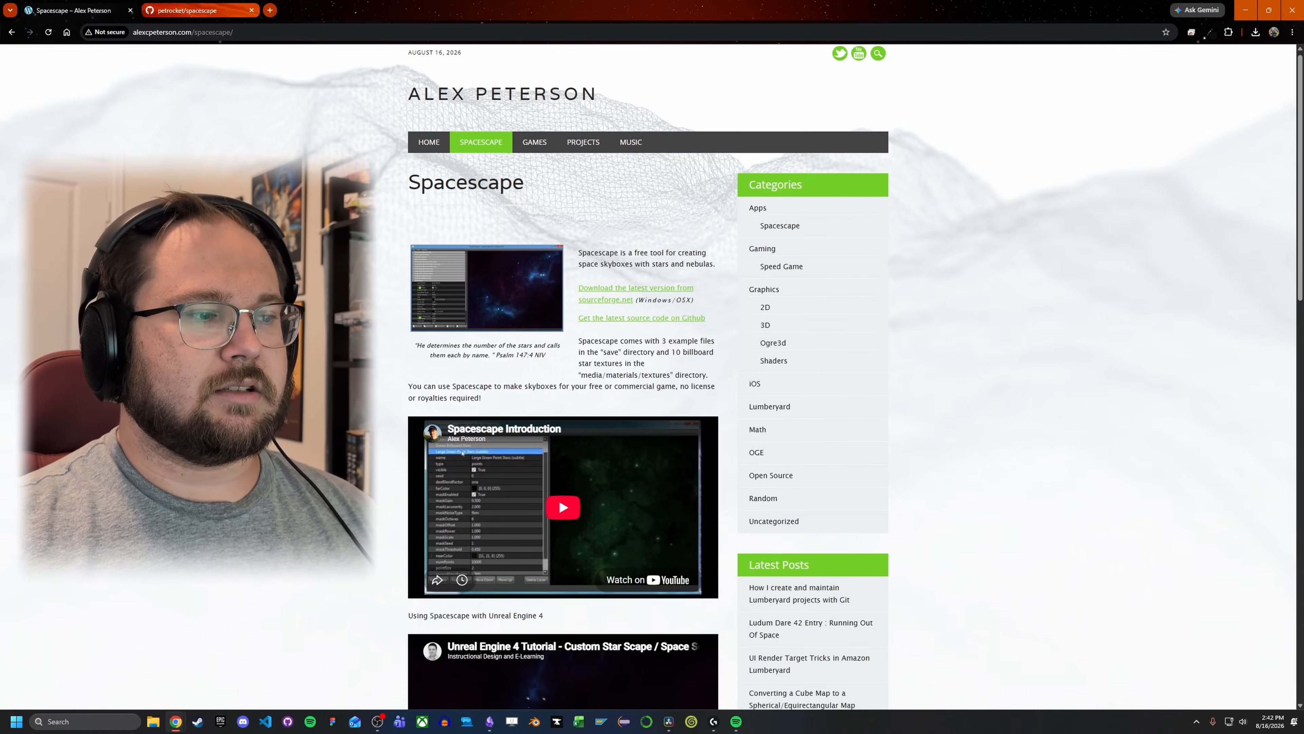
pyautogui.scroll(-4, 564, 360)
pyautogui.scroll(2, 564, 360)
pyautogui.scroll(3, 565, 360)
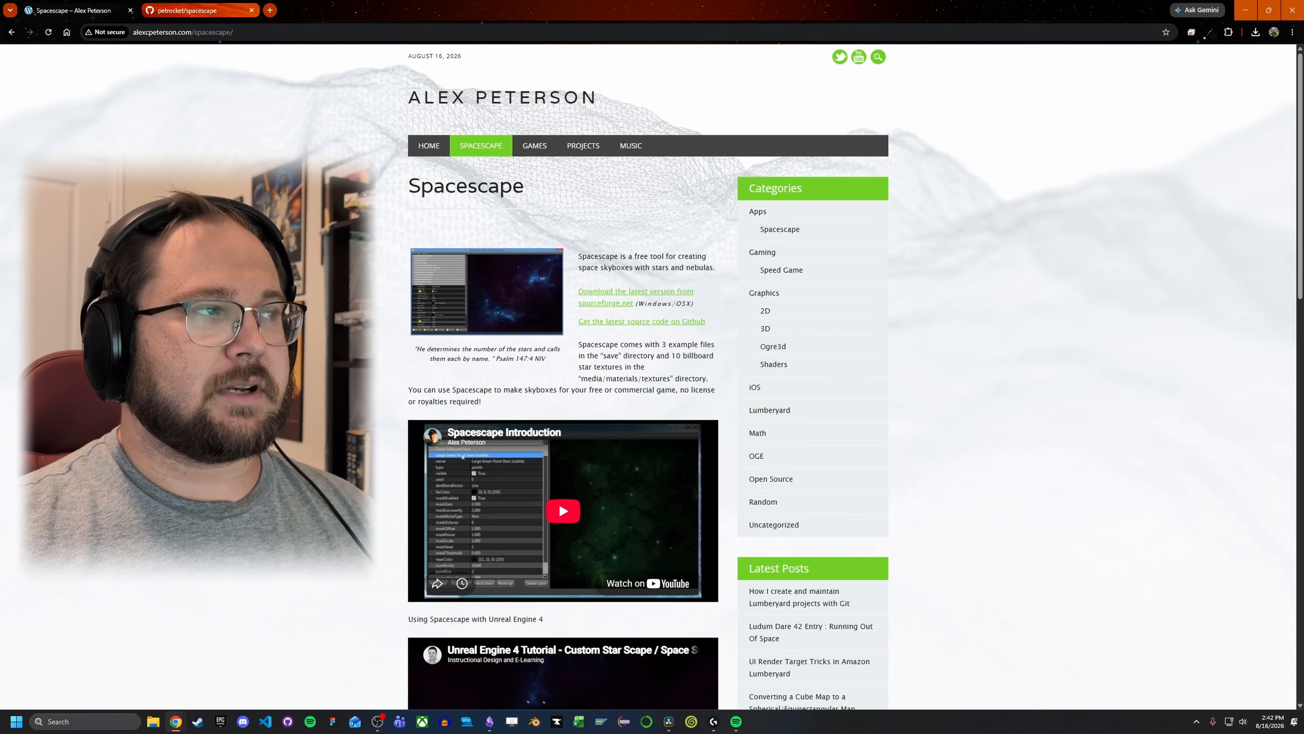
pyautogui.click(187, 9)
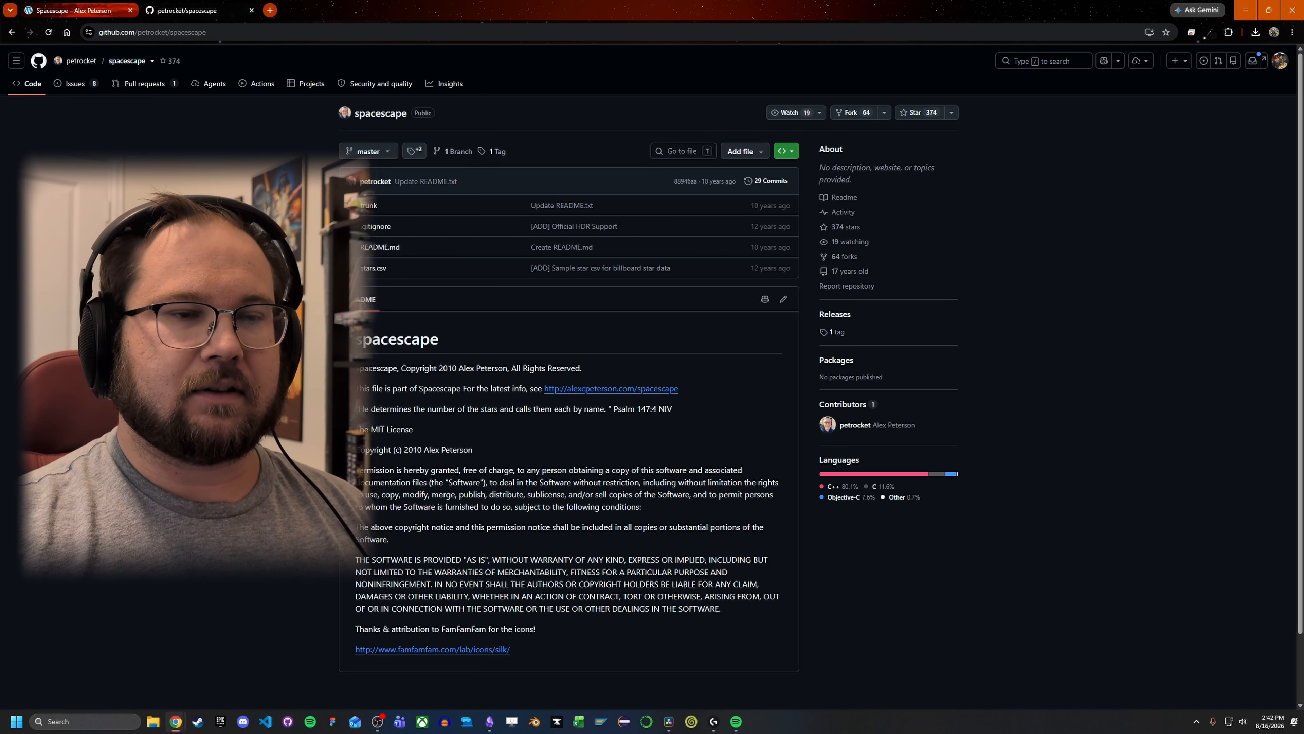
# Step: Open the embedded Spacescape introduction video from the tool's web page in a separate browser tab and view it
pyautogui.click(77, 10)
pyautogui.rightClick(493, 282)
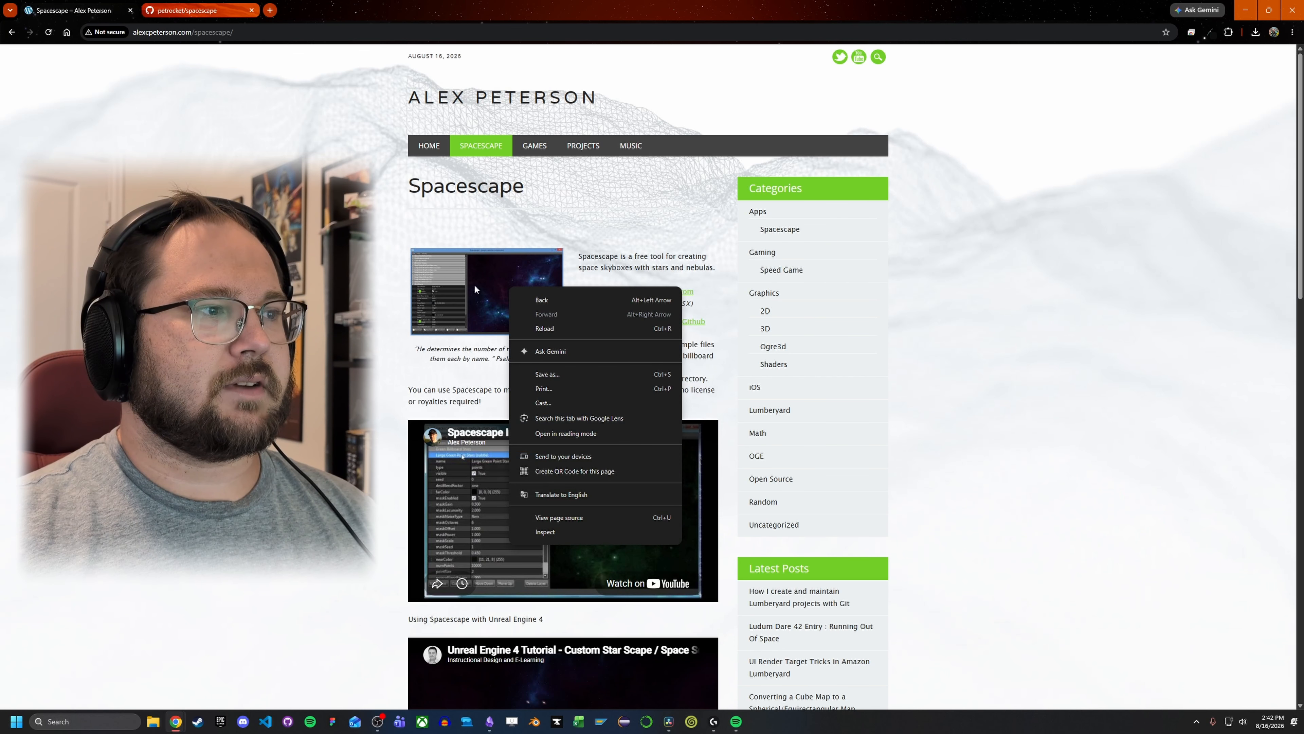
pyautogui.rightClick(473, 283)
pyautogui.click(496, 291)
pyautogui.click(301, 9)
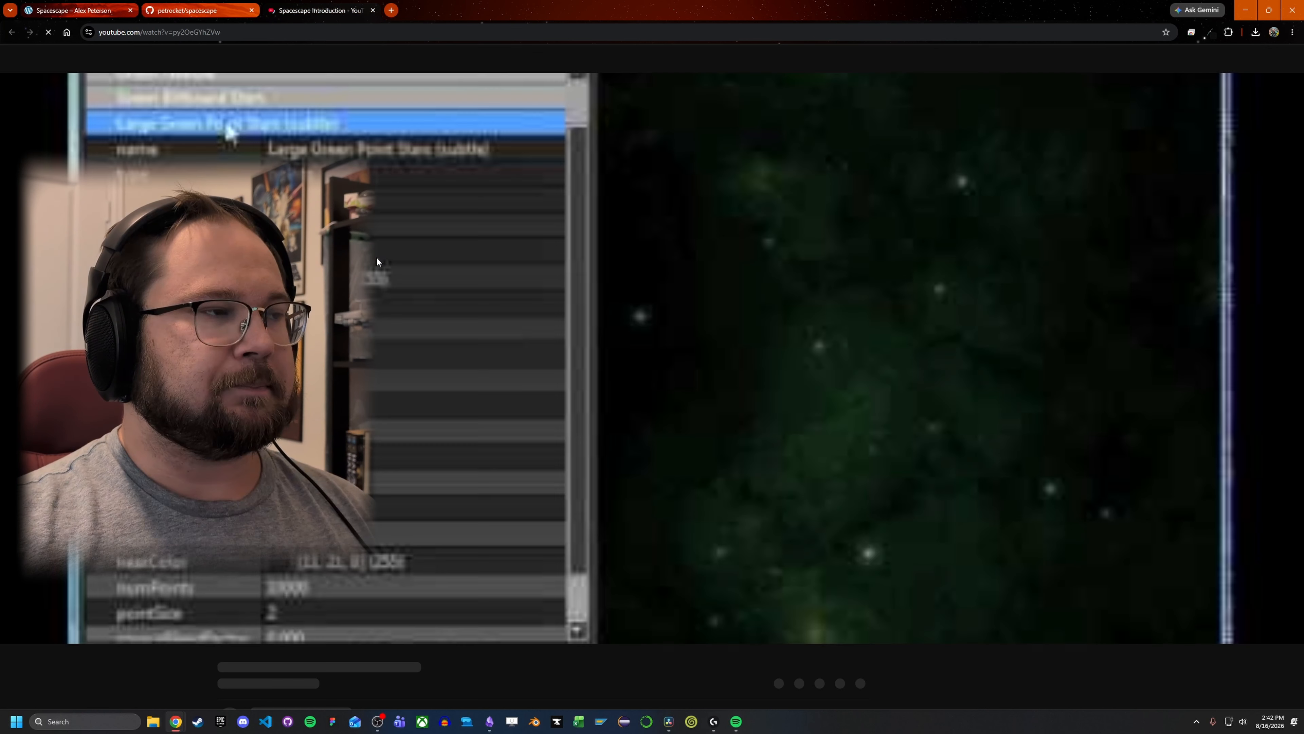
pyautogui.click(489, 352)
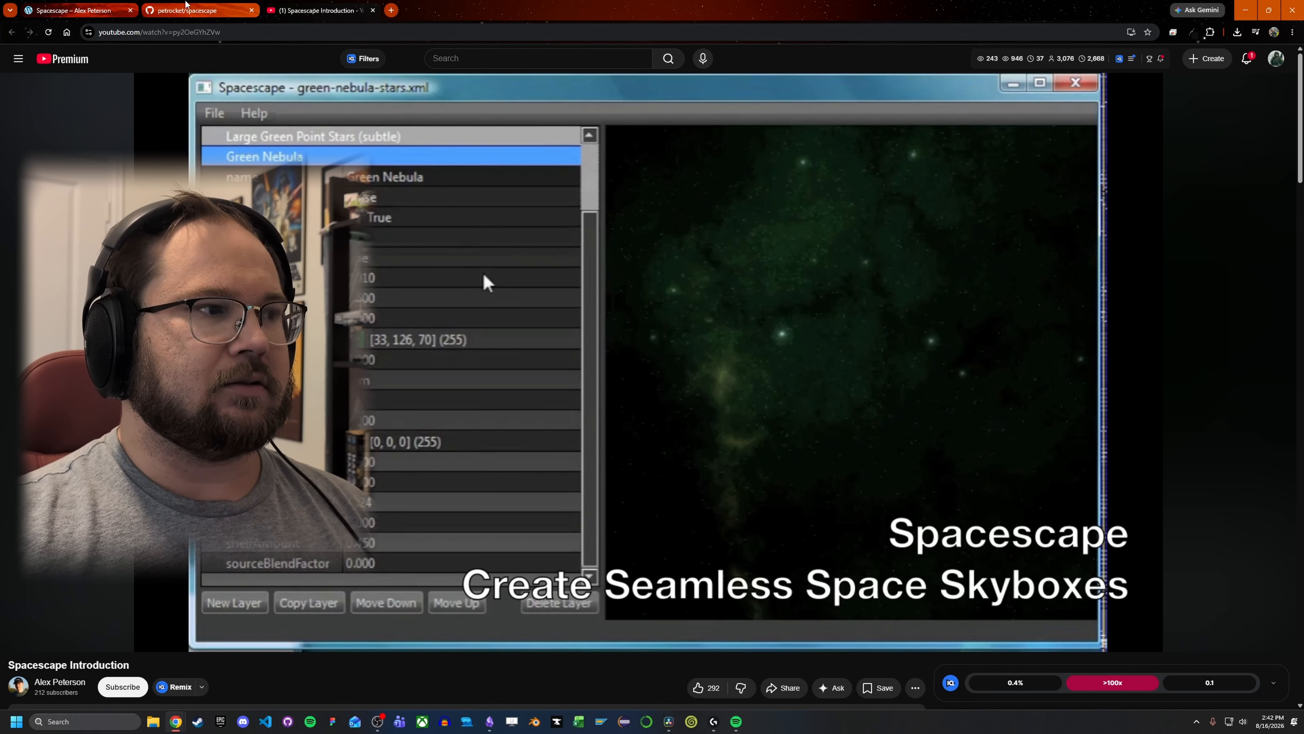
pyautogui.click(62, 6)
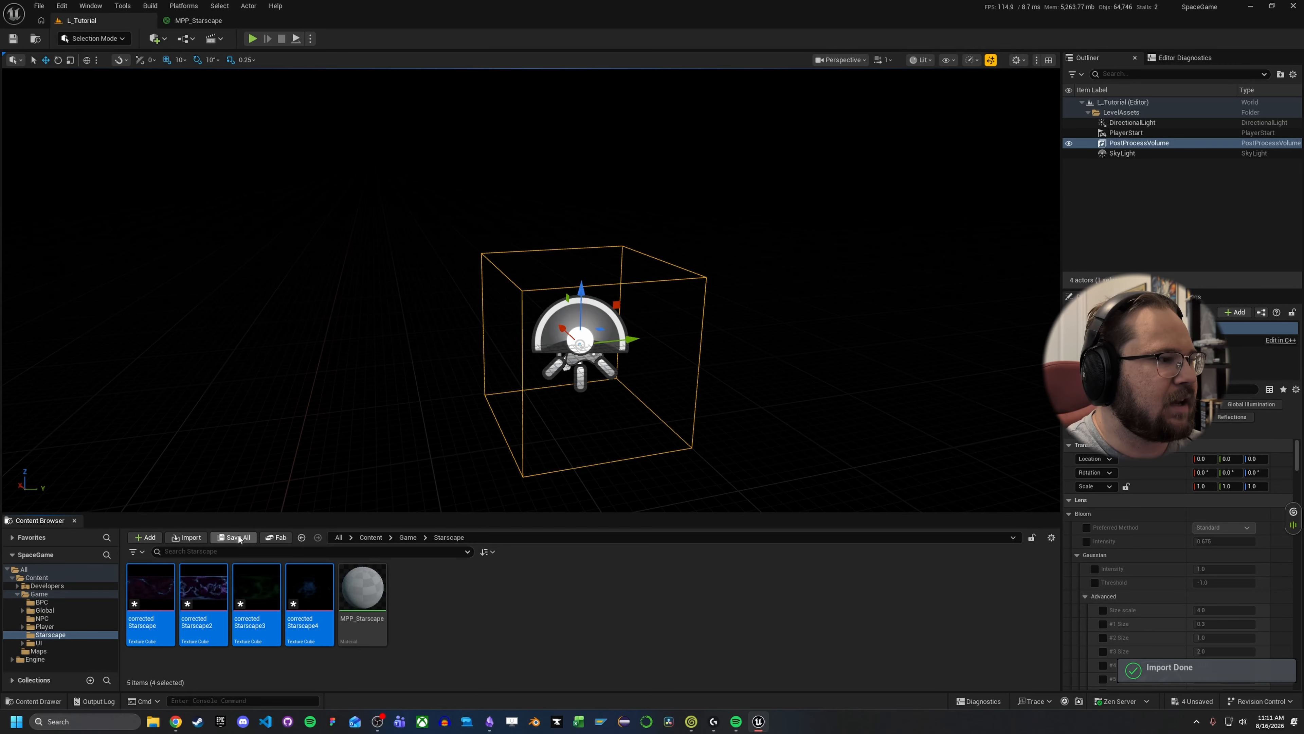
# Step: Save the four imported cube textures, correctedStarscape to correctedStarscape4, in the Starscape folder
pyautogui.click(234, 537)
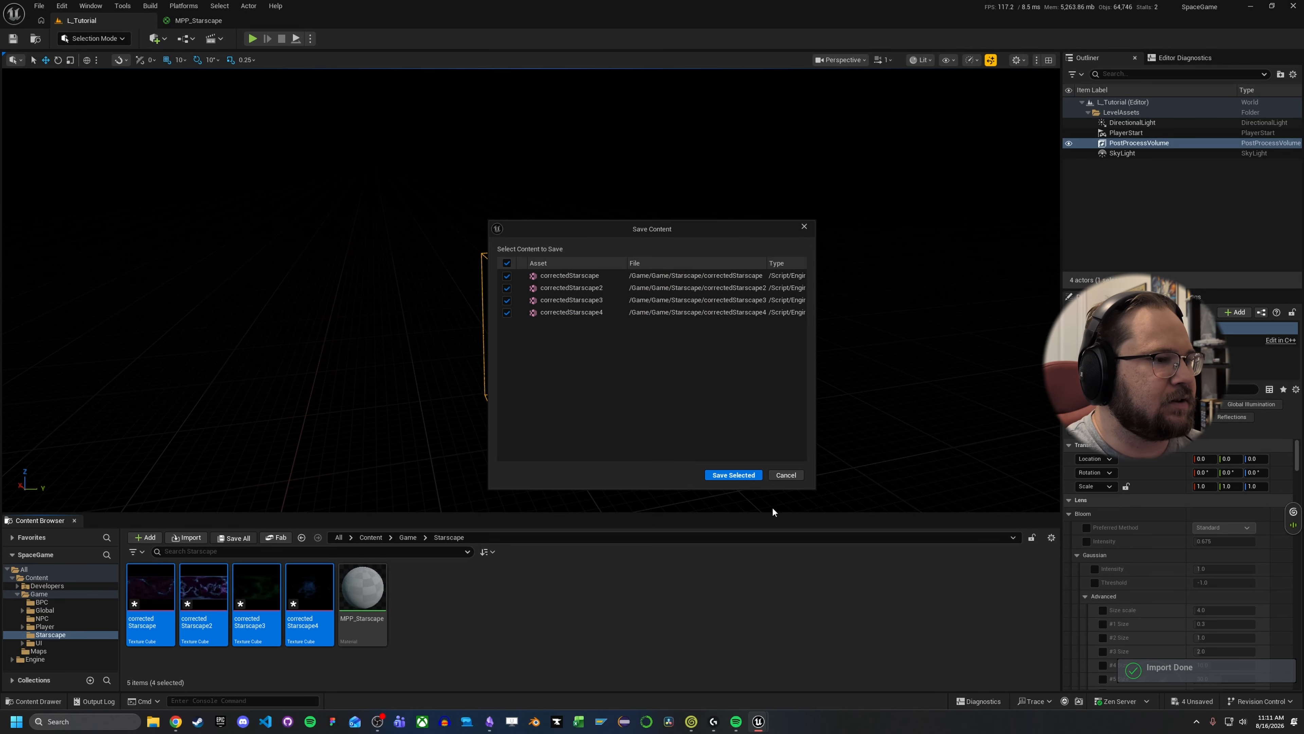
pyautogui.click(749, 476)
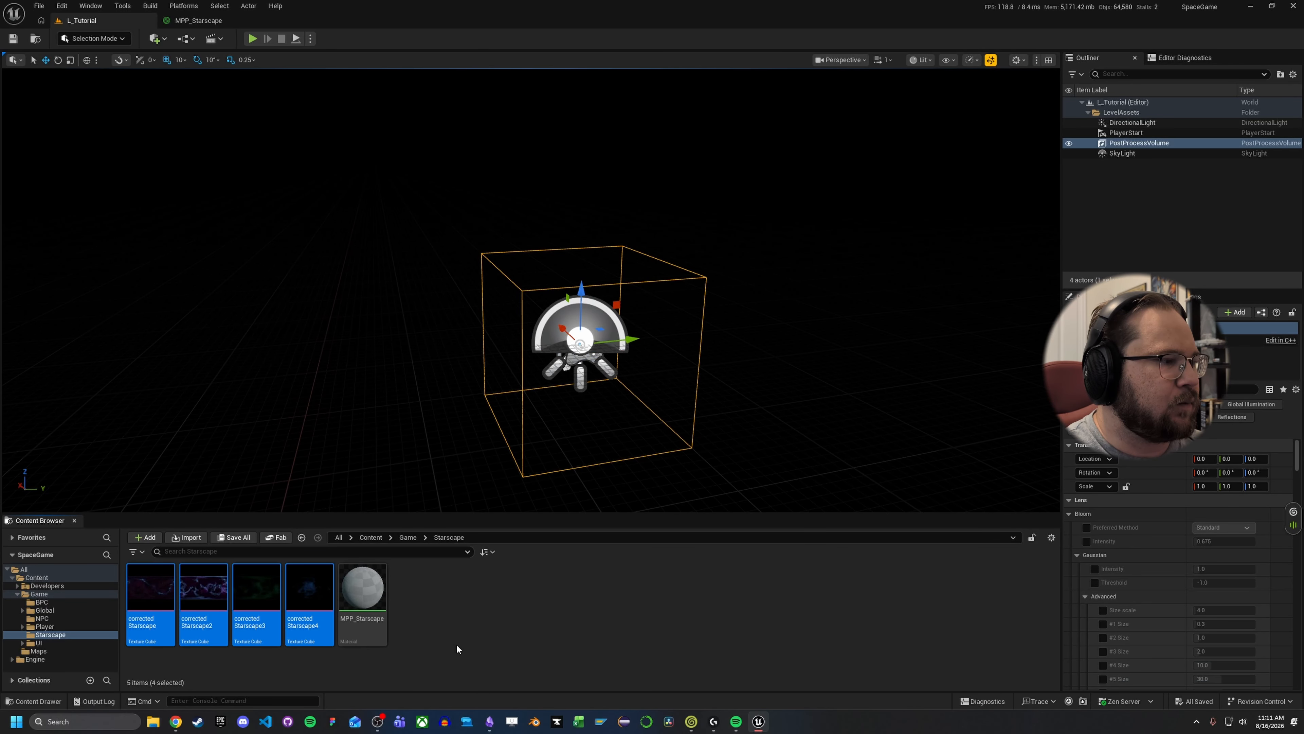
pyautogui.click(432, 628)
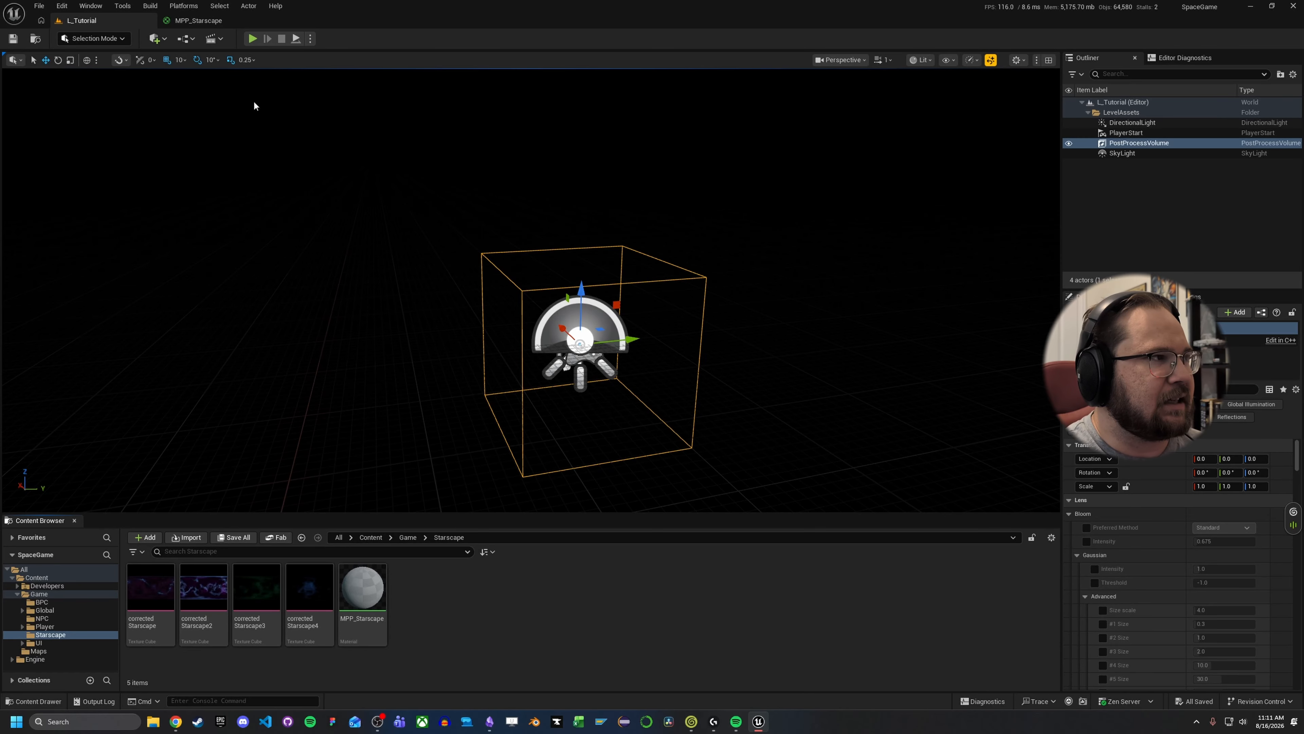
# Step: In the MPP_Starscape material, assign correctedStarscape to the first Texture Sample node and correctedStarscape2 to the second
pyautogui.click(199, 20)
pyautogui.click(611, 195)
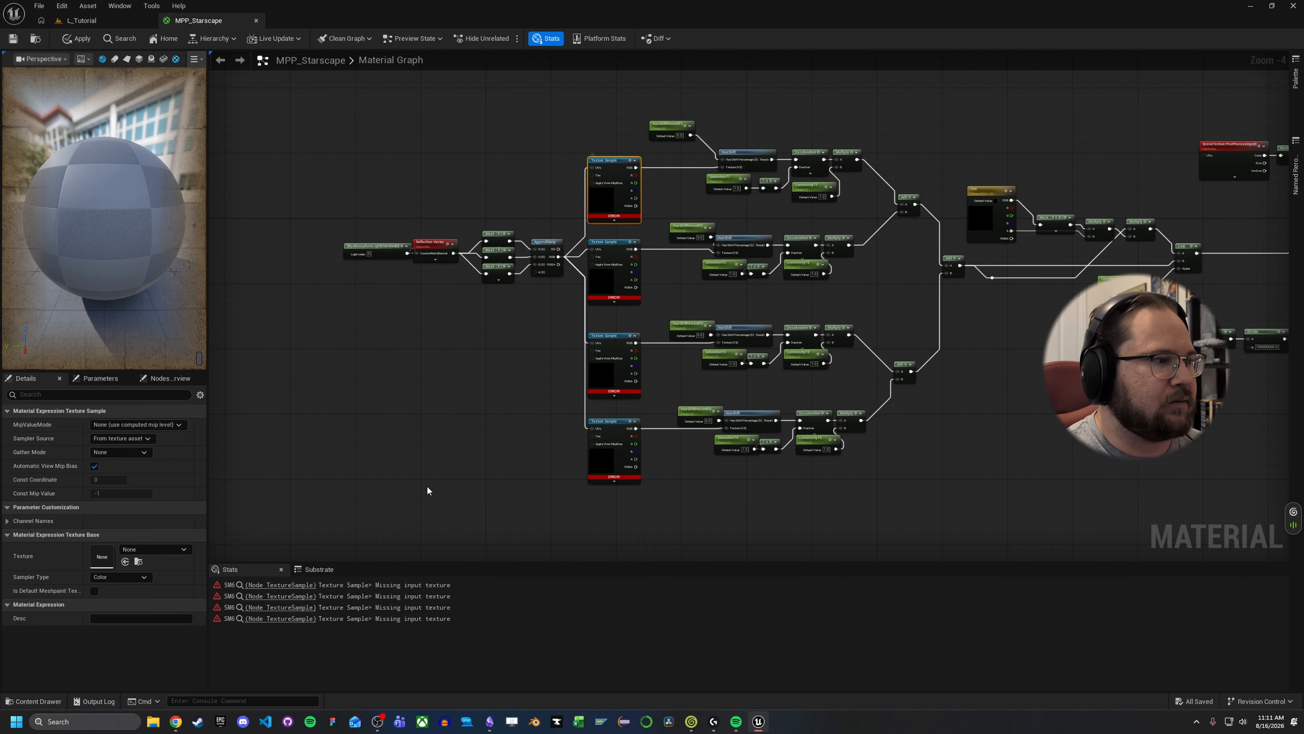
pyautogui.click(154, 549)
pyautogui.click(198, 446)
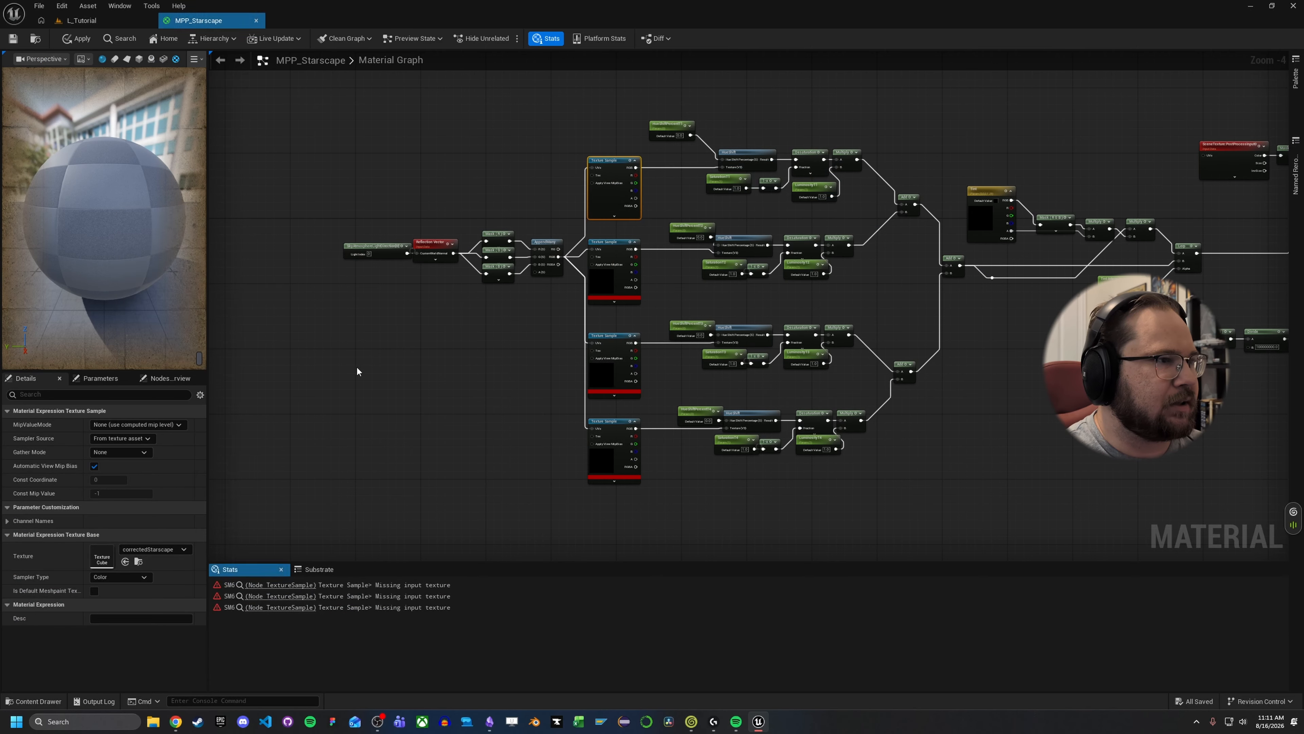
pyautogui.click(613, 272)
pyautogui.click(177, 548)
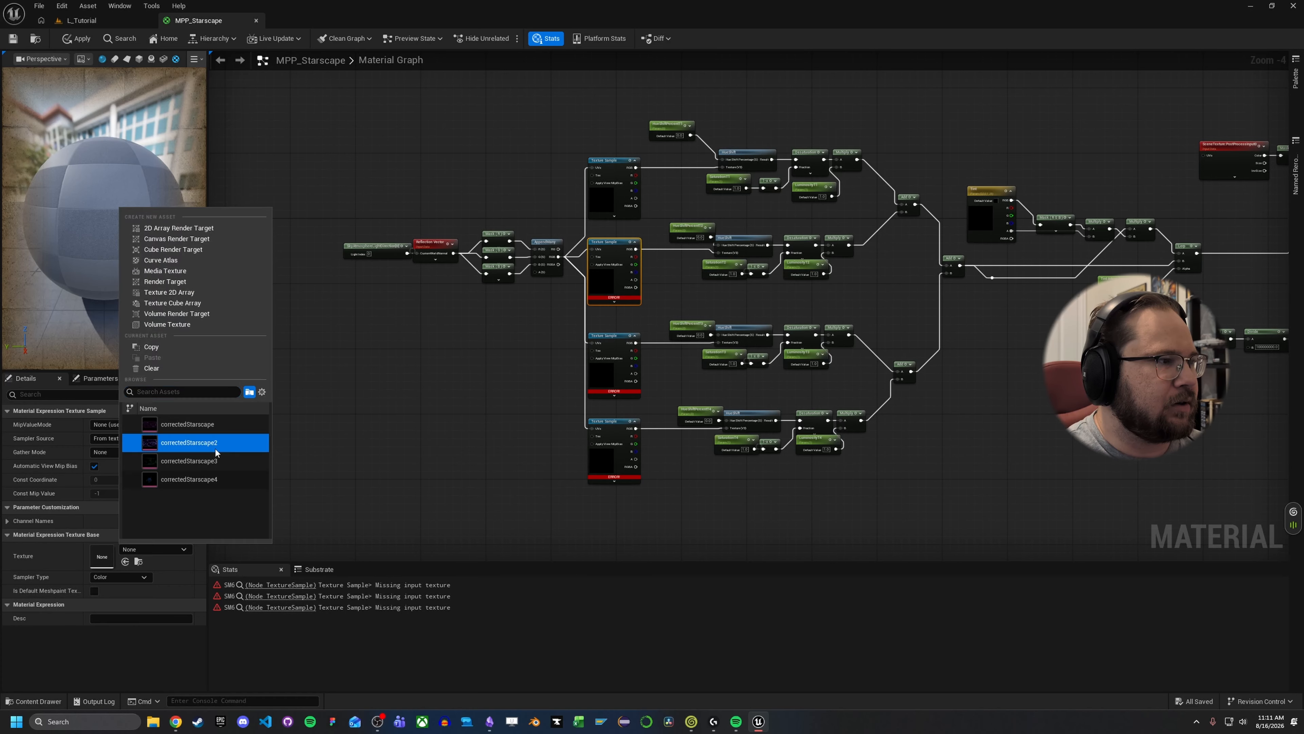
pyautogui.click(188, 442)
# Step: Assign correctedStarscape3 to the third Texture Sample node and correctedStarscape4 to the fourth
pyautogui.click(614, 362)
pyautogui.click(154, 549)
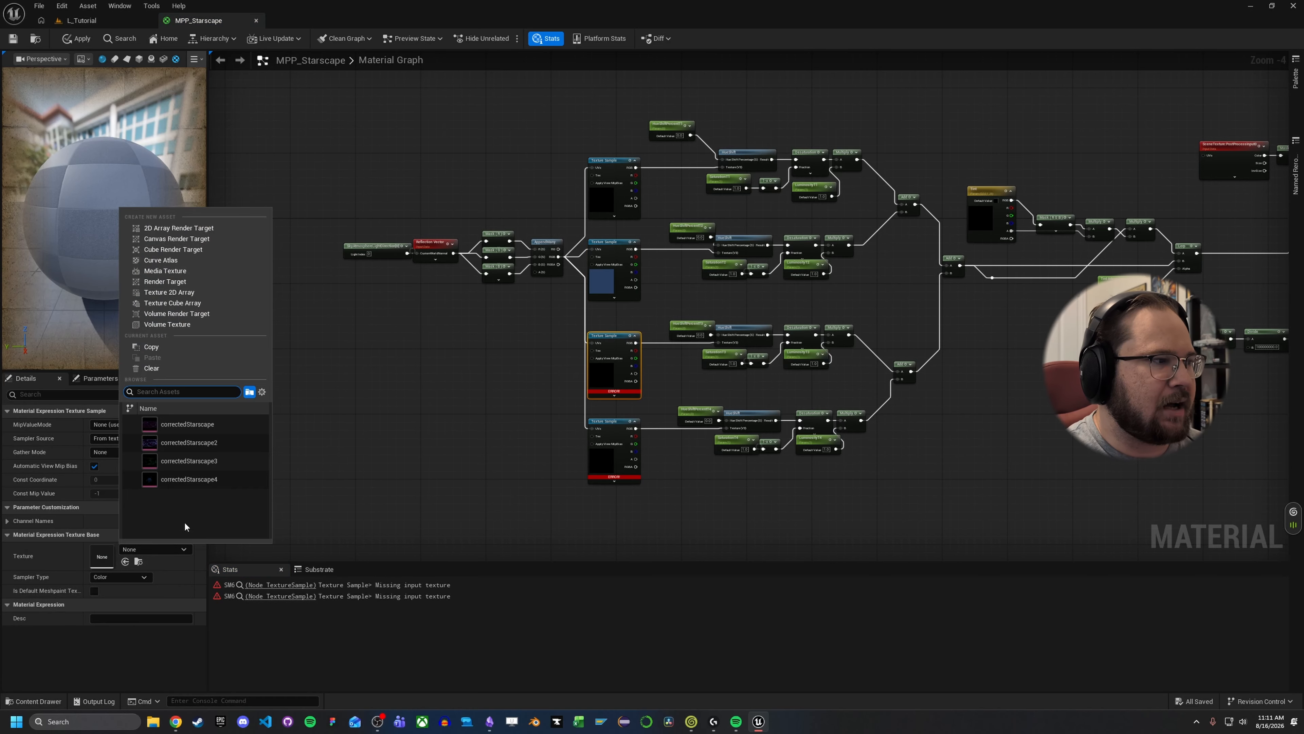
pyautogui.click(200, 462)
pyautogui.click(613, 452)
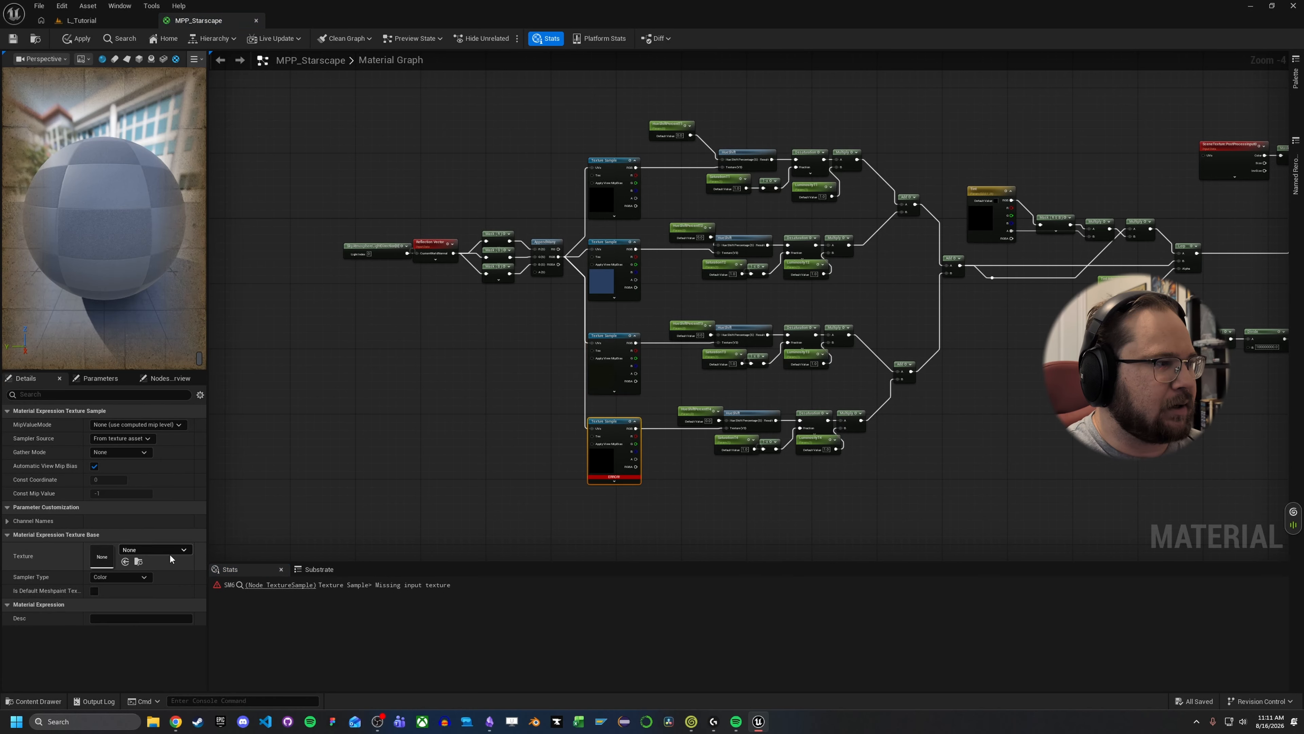
pyautogui.click(154, 549)
pyautogui.click(200, 483)
# Step: Apply the MPP_Starscape material changes and close its material editor
pyautogui.moveTo(716, 514); pyautogui.dragTo(508, 475, button='right')
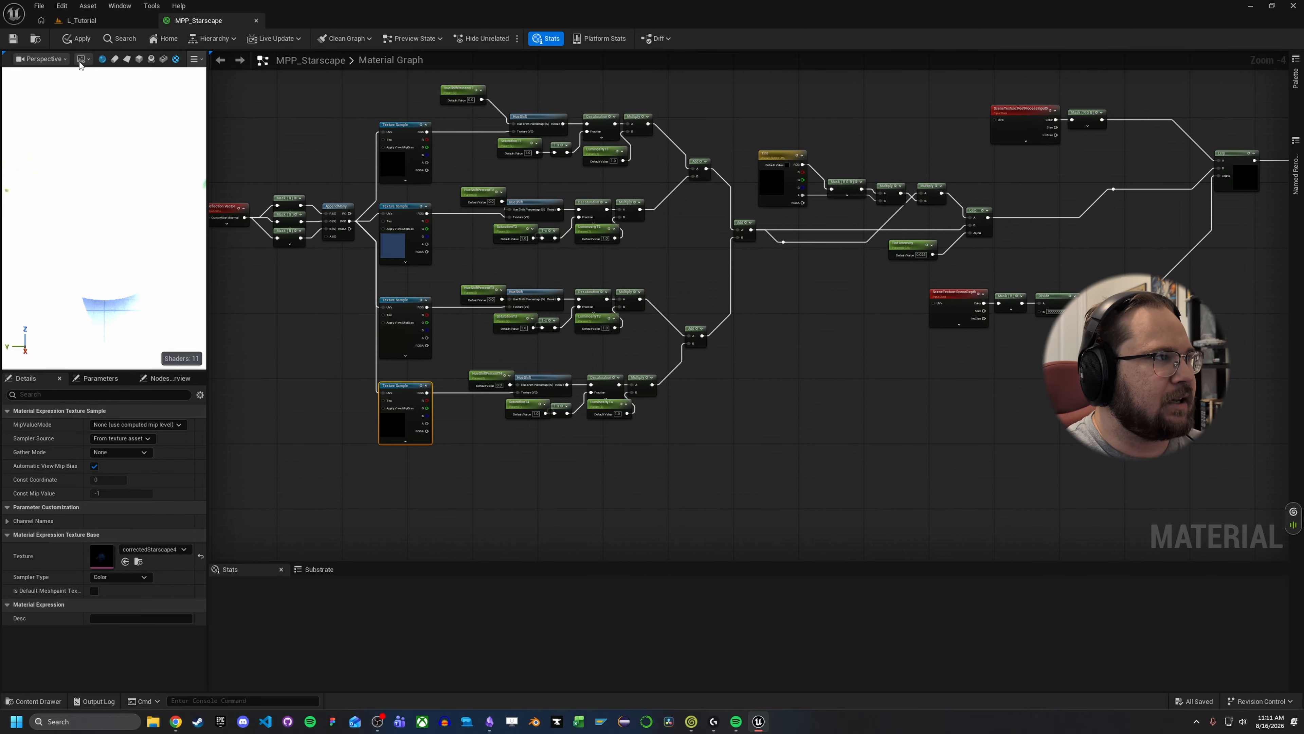
pyautogui.click(74, 39)
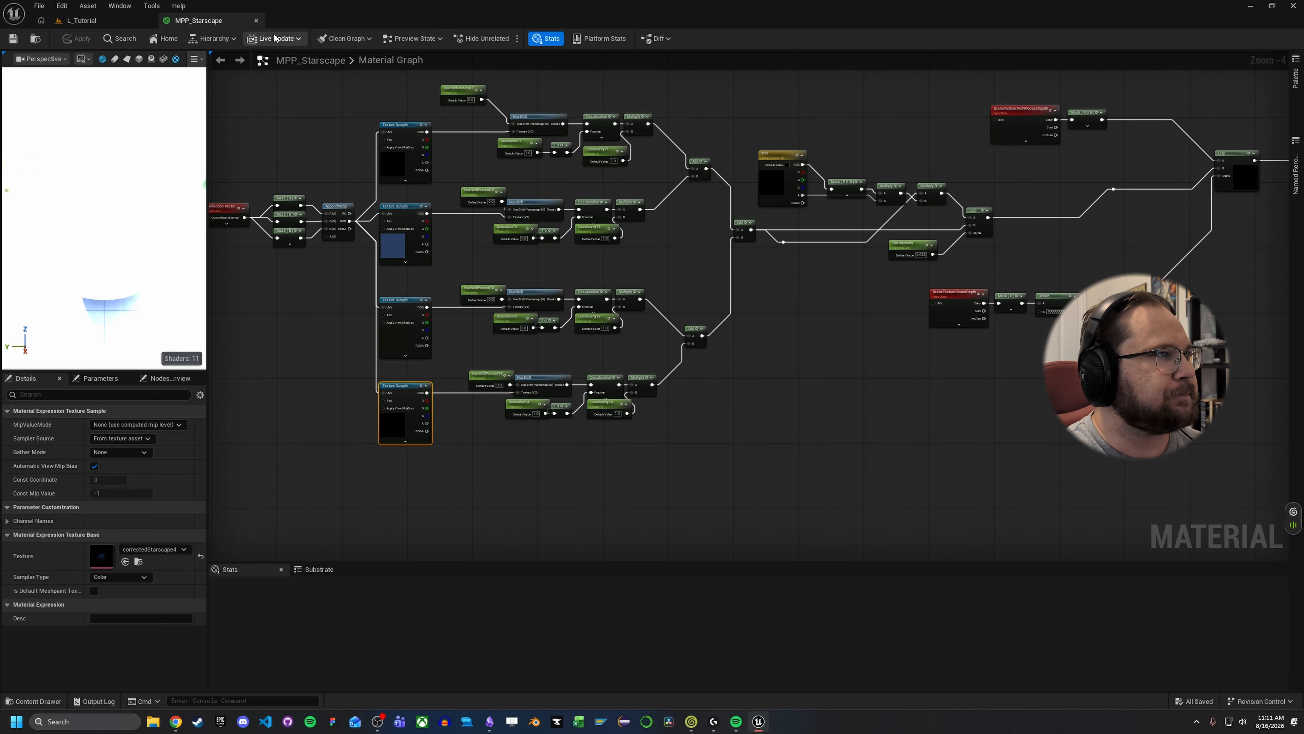
pyautogui.click(256, 20)
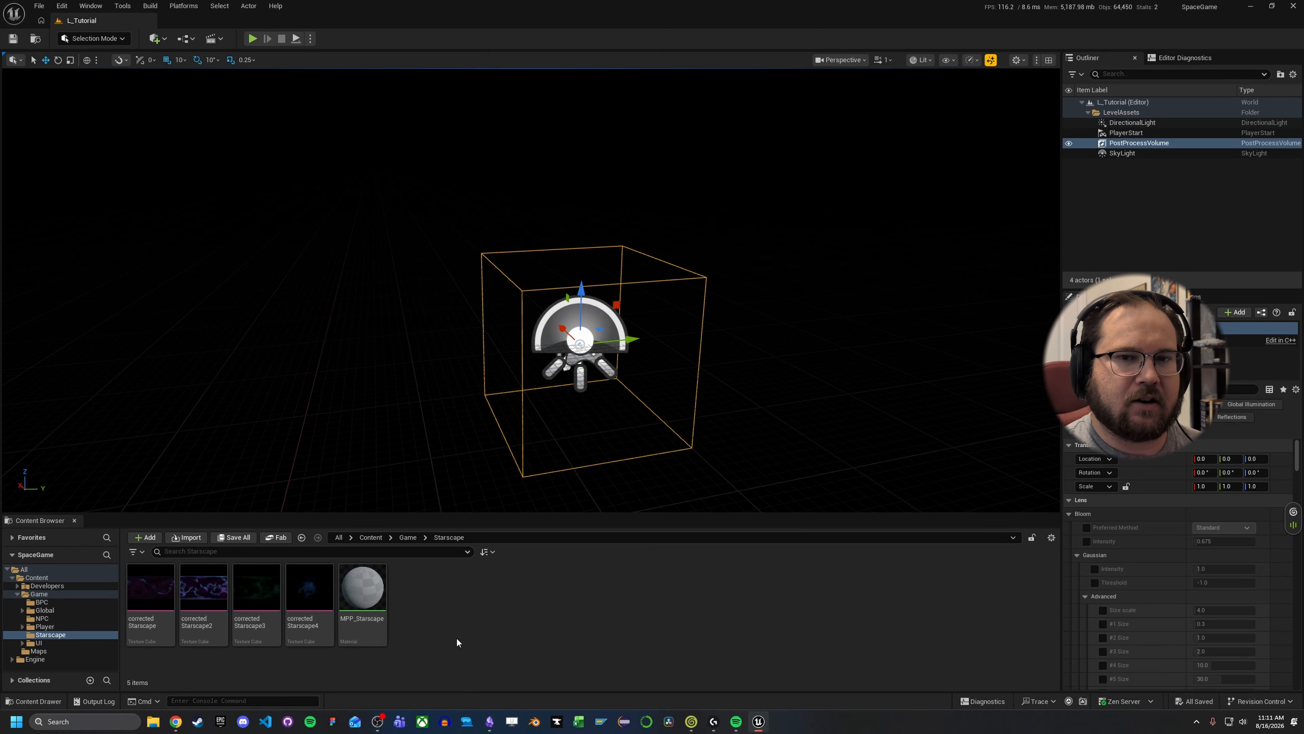
# Step: Create a material instance from MPP_Starscape with the default name and save it
pyautogui.rightClick(365, 596)
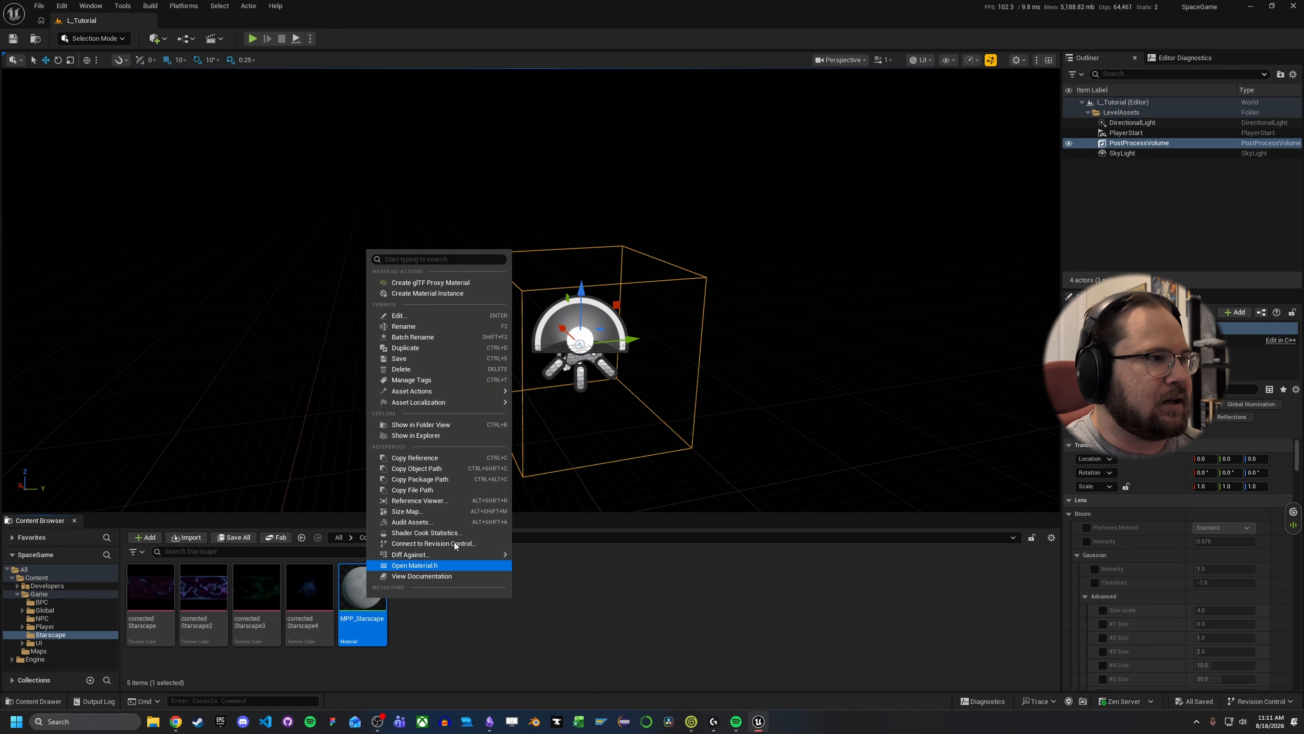
pyautogui.click(463, 296)
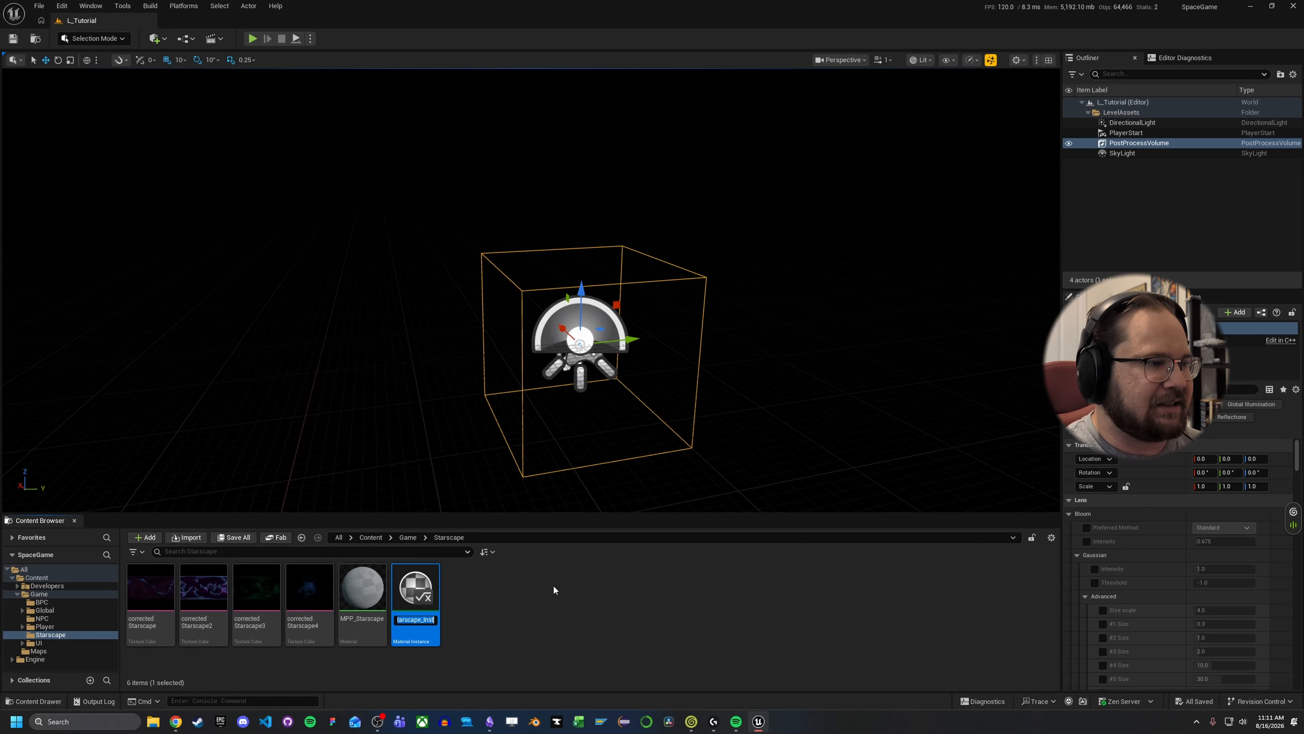
pyautogui.click(252, 537)
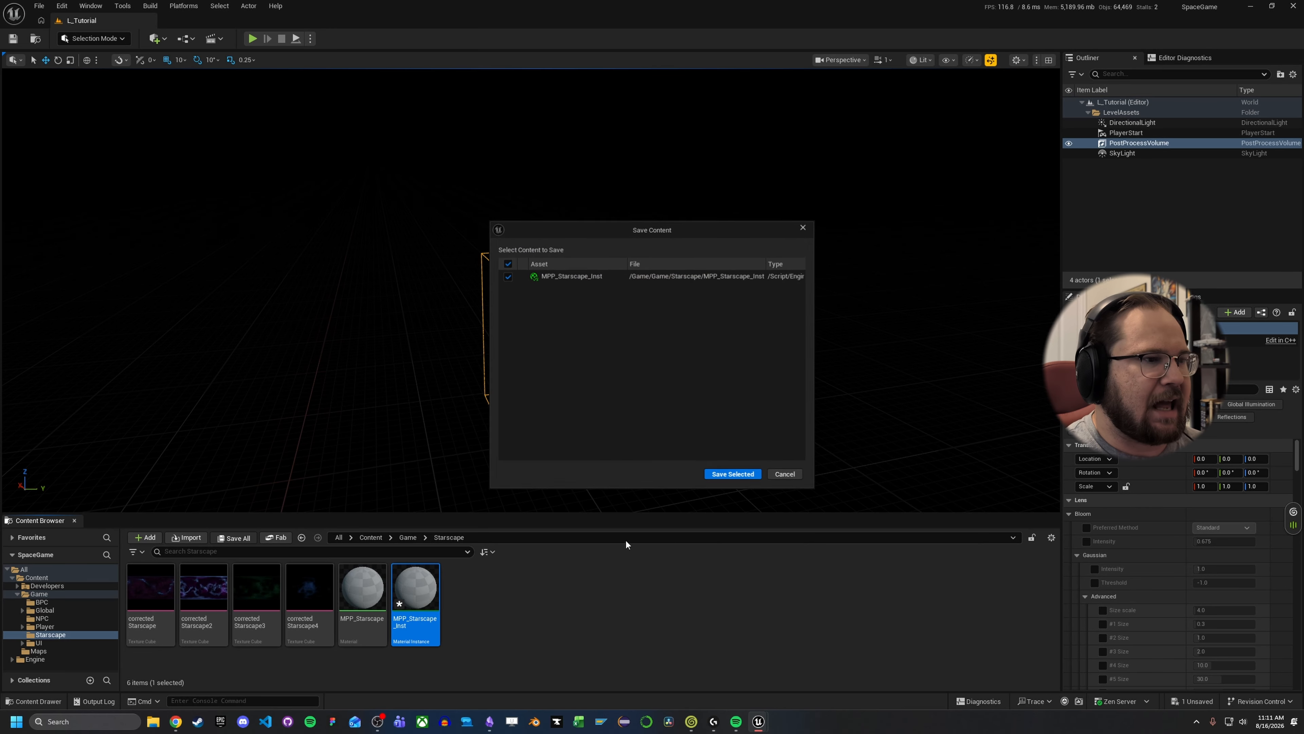
pyautogui.click(728, 475)
pyautogui.click(521, 630)
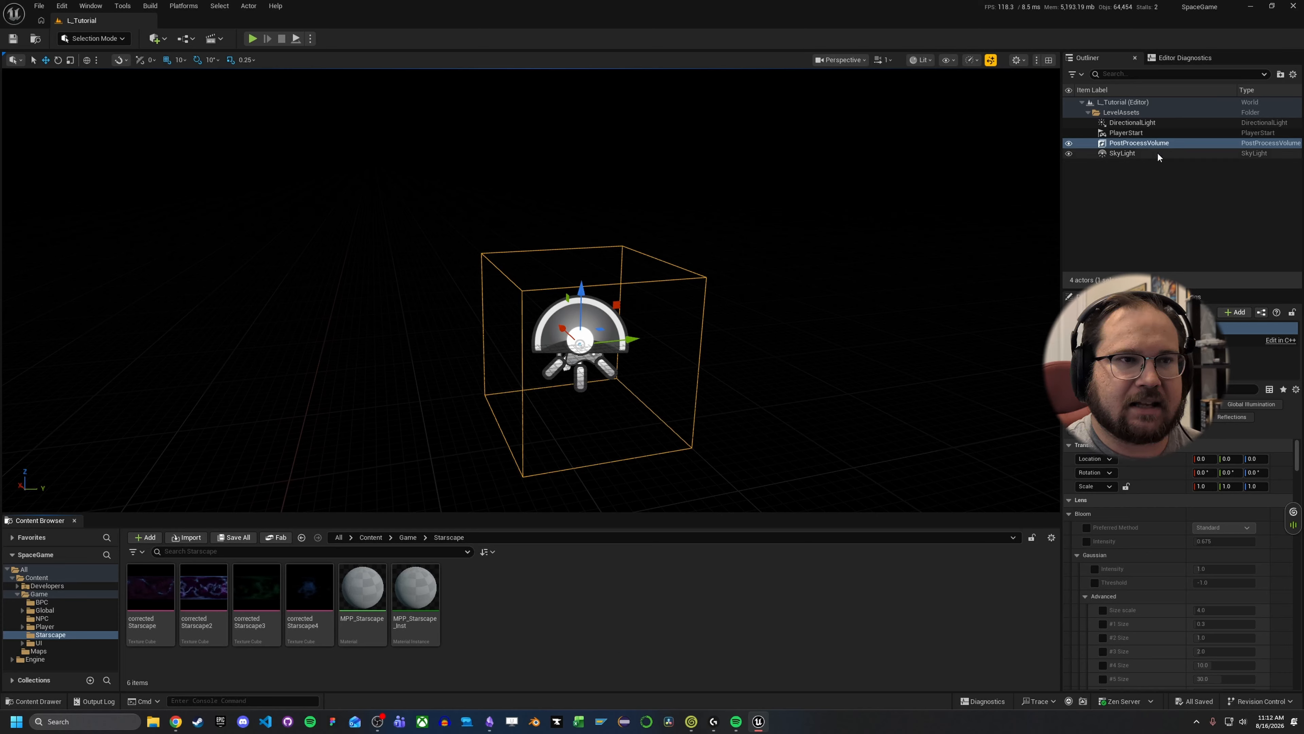
# Step: Add an asset reference element to the PostProcessVolume's Post Process Materials array and assign MPP_Starscape_Inst to it
pyautogui.click(1143, 143)
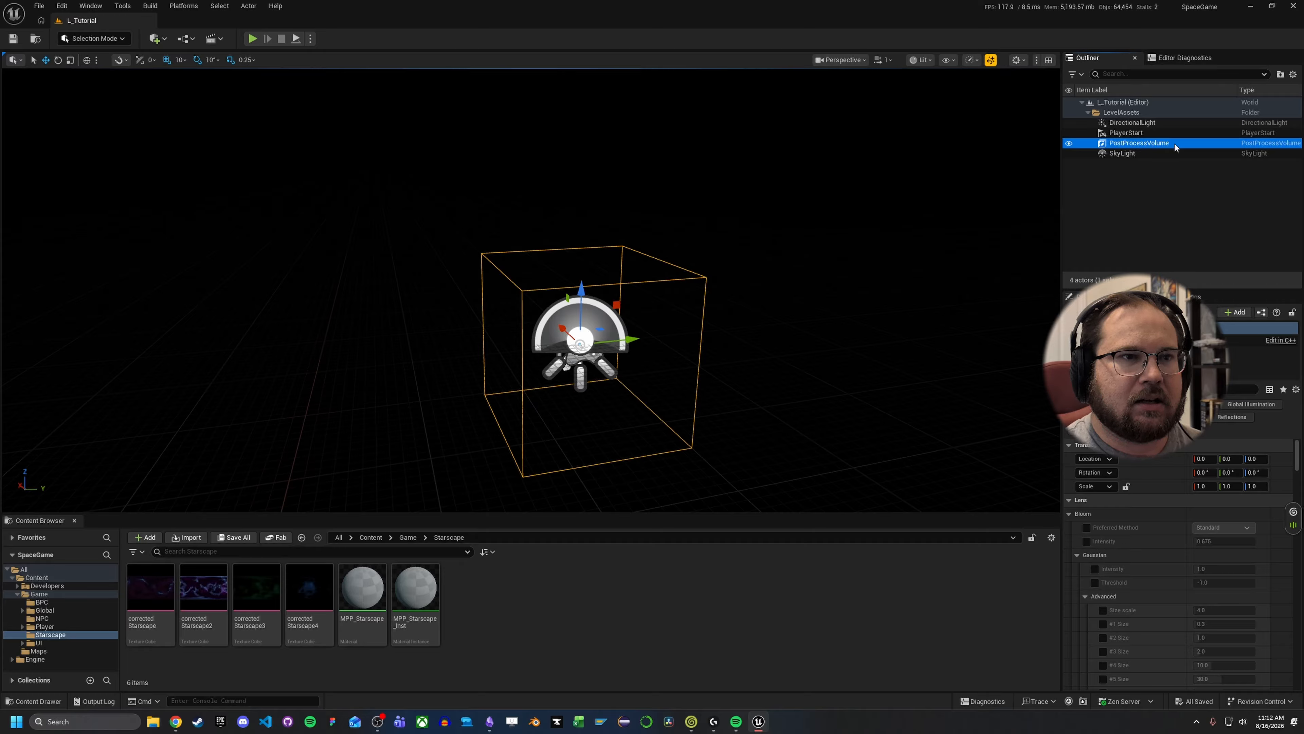
pyautogui.click(1150, 389)
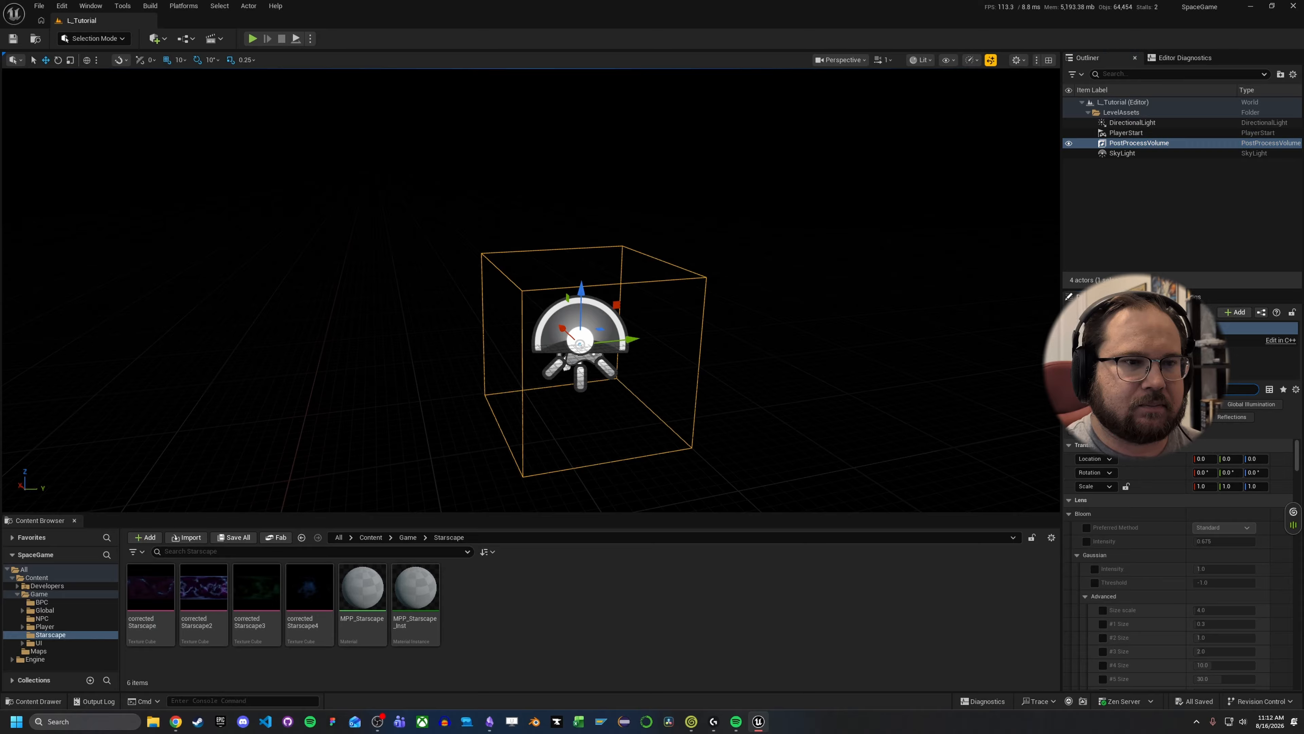
pyautogui.write('post')
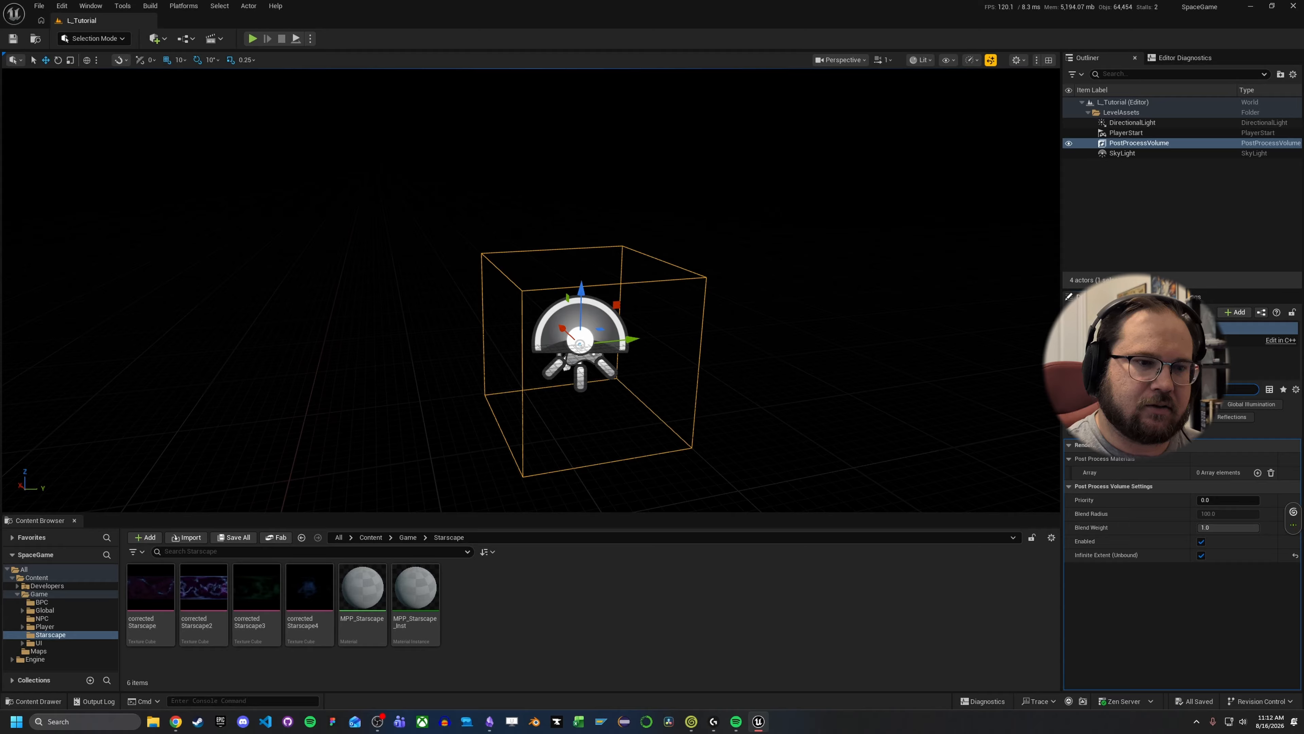
pyautogui.click(1257, 473)
pyautogui.click(1218, 487)
pyautogui.click(1225, 498)
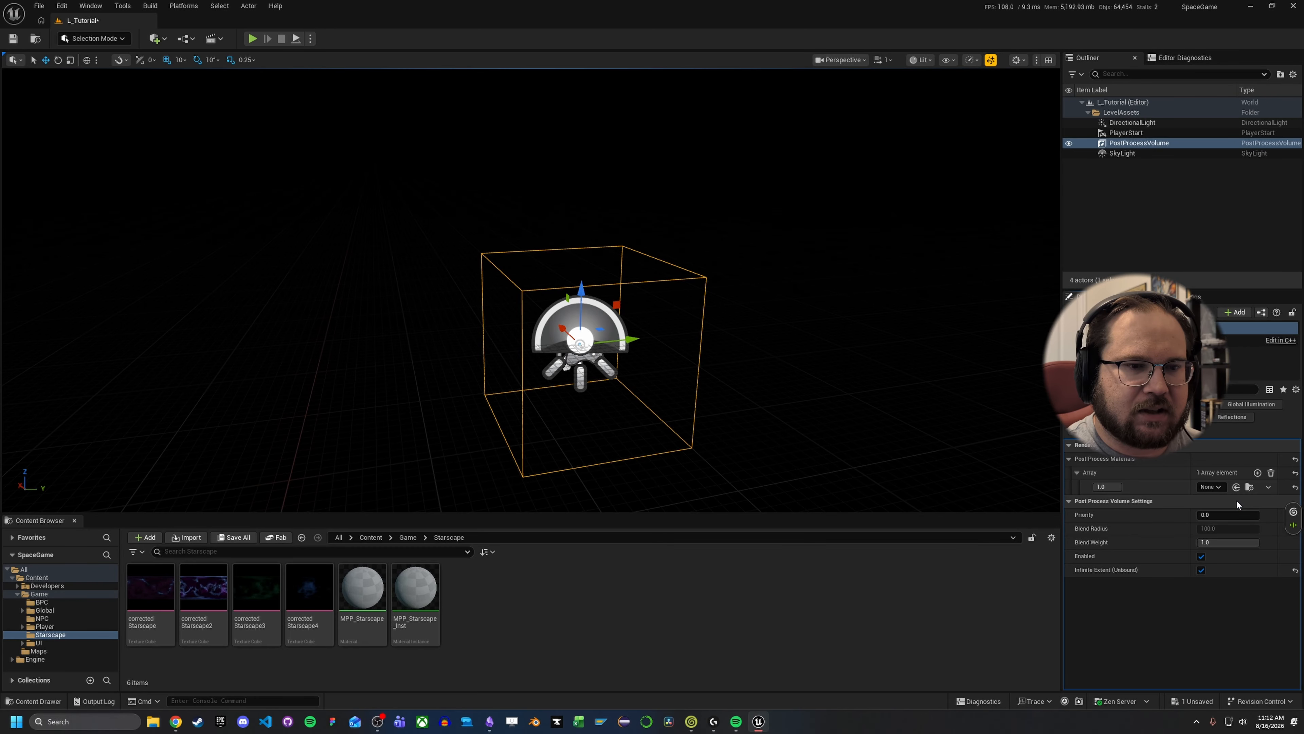
pyautogui.click(1213, 488)
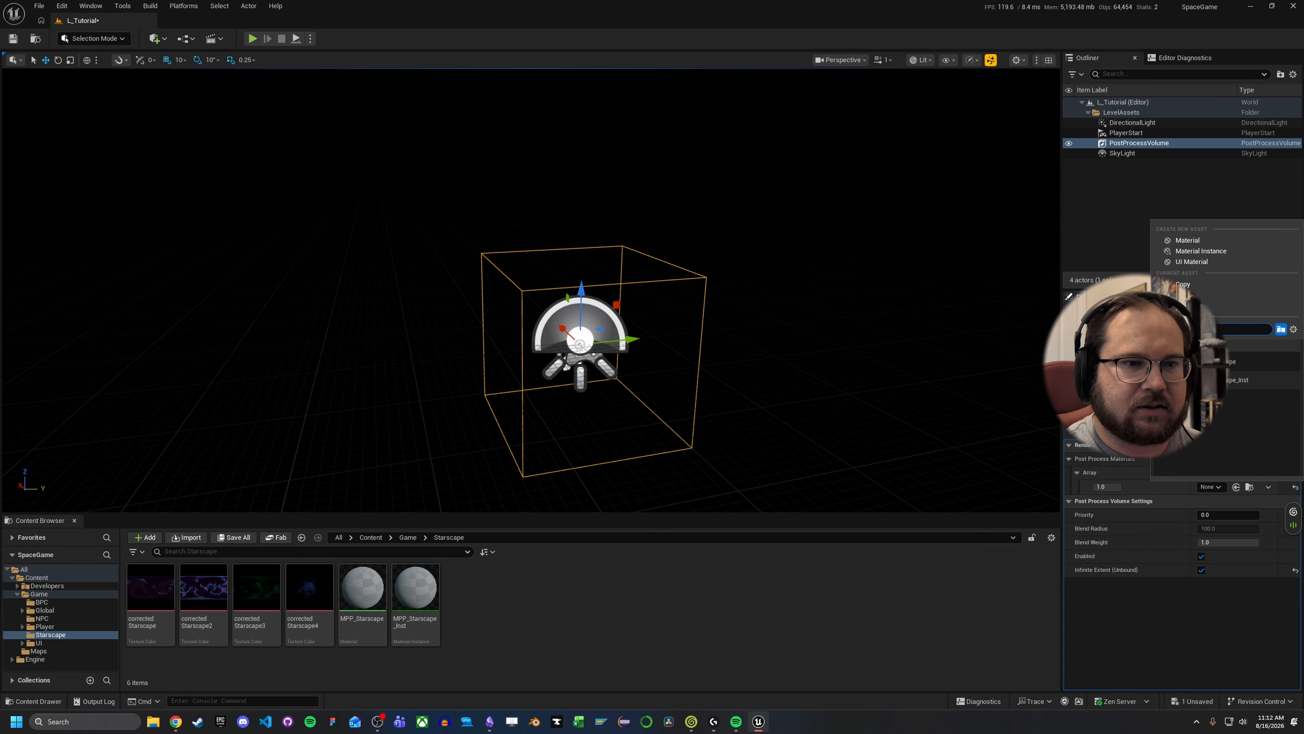
pyautogui.click(1238, 381)
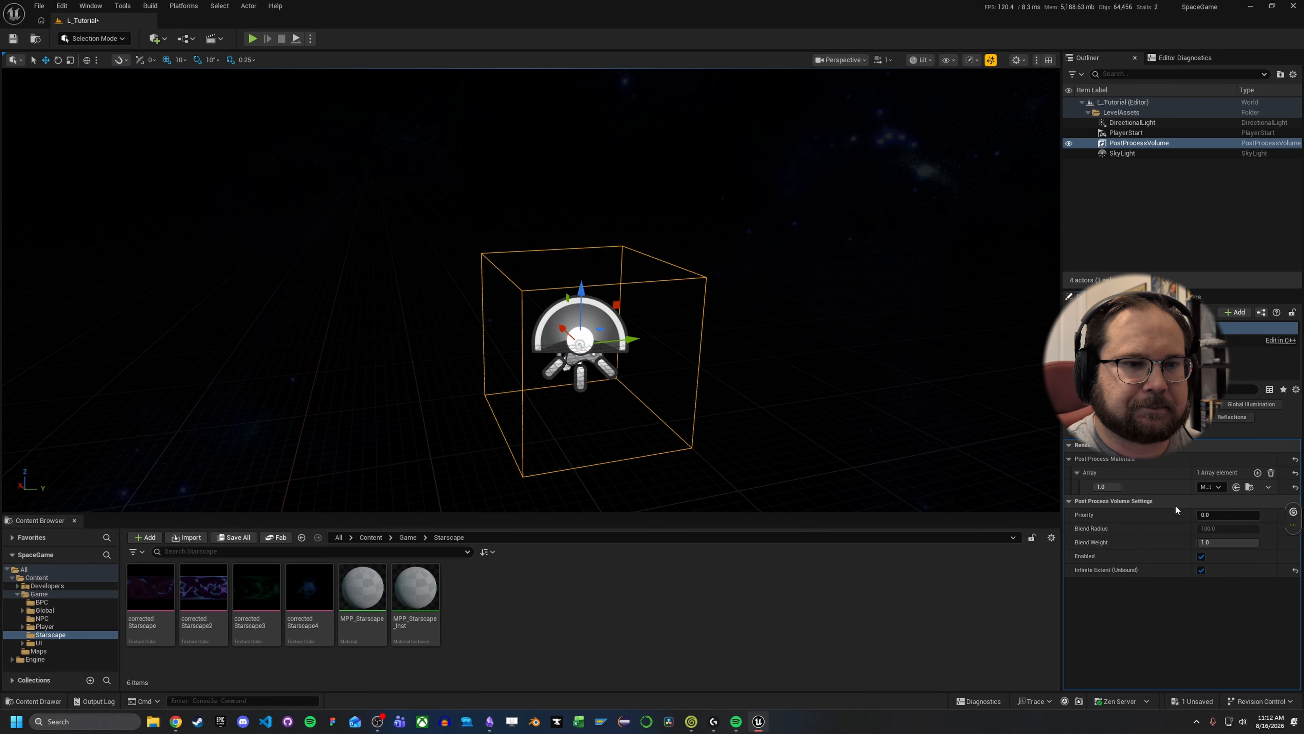
# Step: Save the L_Tutorial level
pyautogui.moveTo(590, 411); pyautogui.dragTo(616, 370, button='right')
pyautogui.click(233, 537)
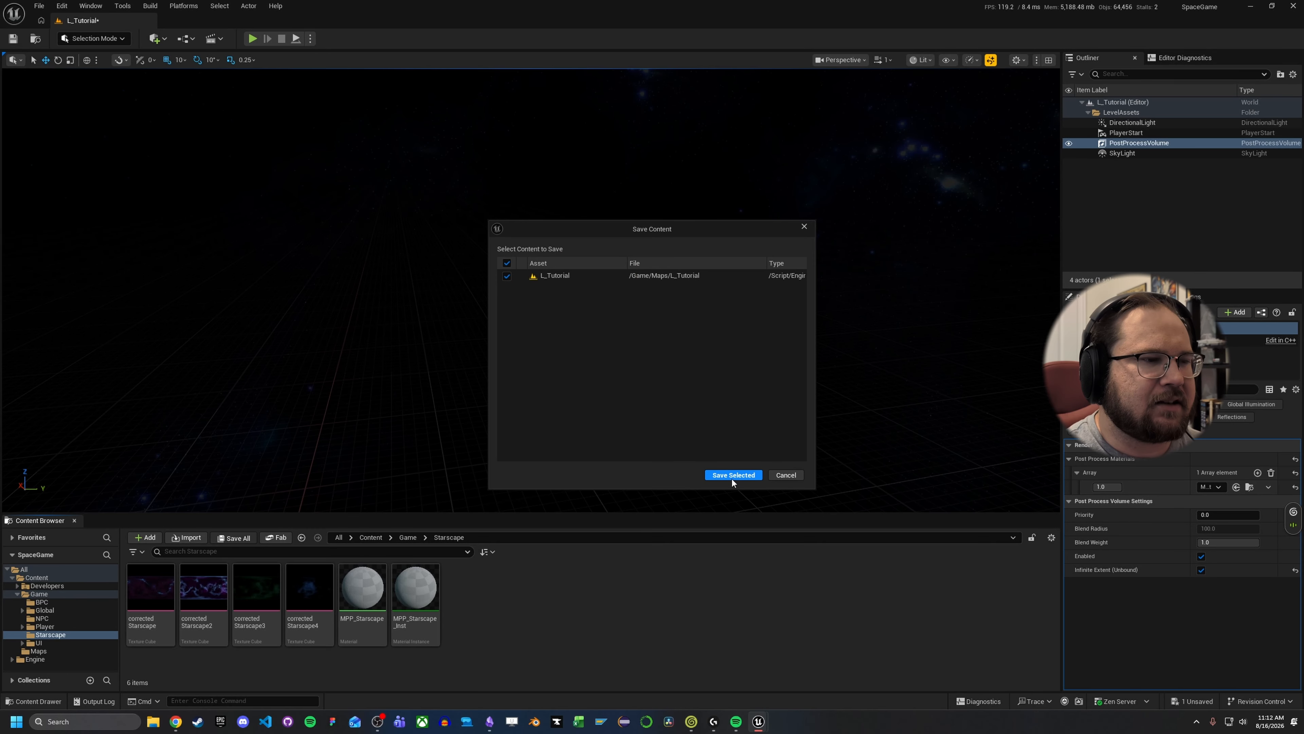
pyautogui.click(732, 479)
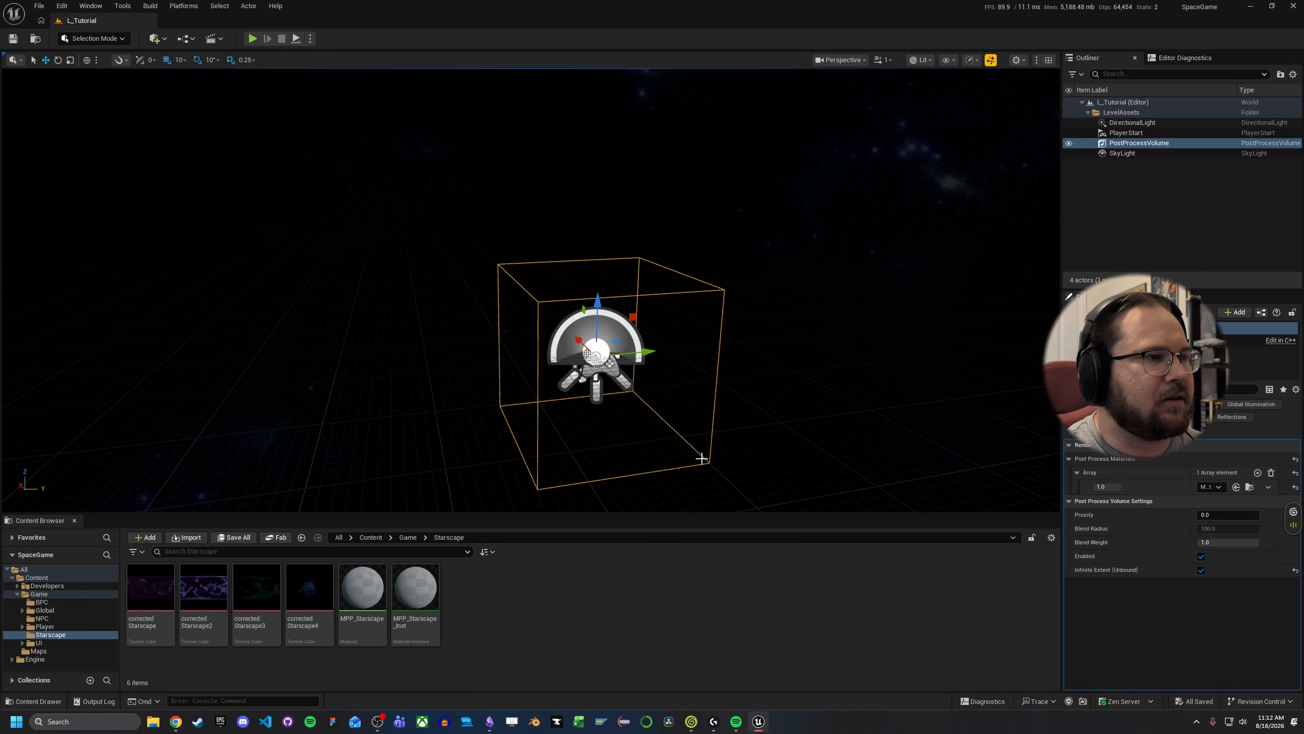
# Step: Open the MPP_Starscape_Inst material instance in a floating window over the level viewport and make the window taller
pyautogui.doubleClick(420, 585)
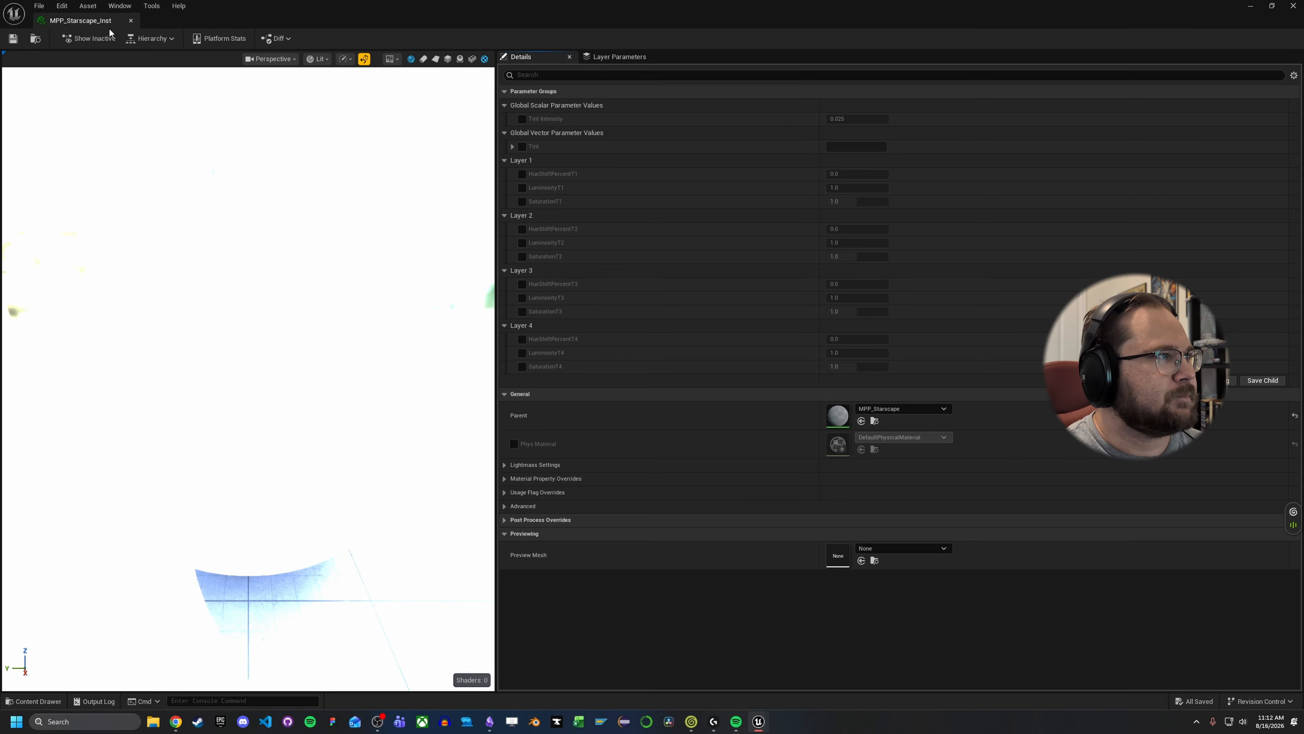
pyautogui.moveTo(109, 28); pyautogui.dragTo(818, 213)
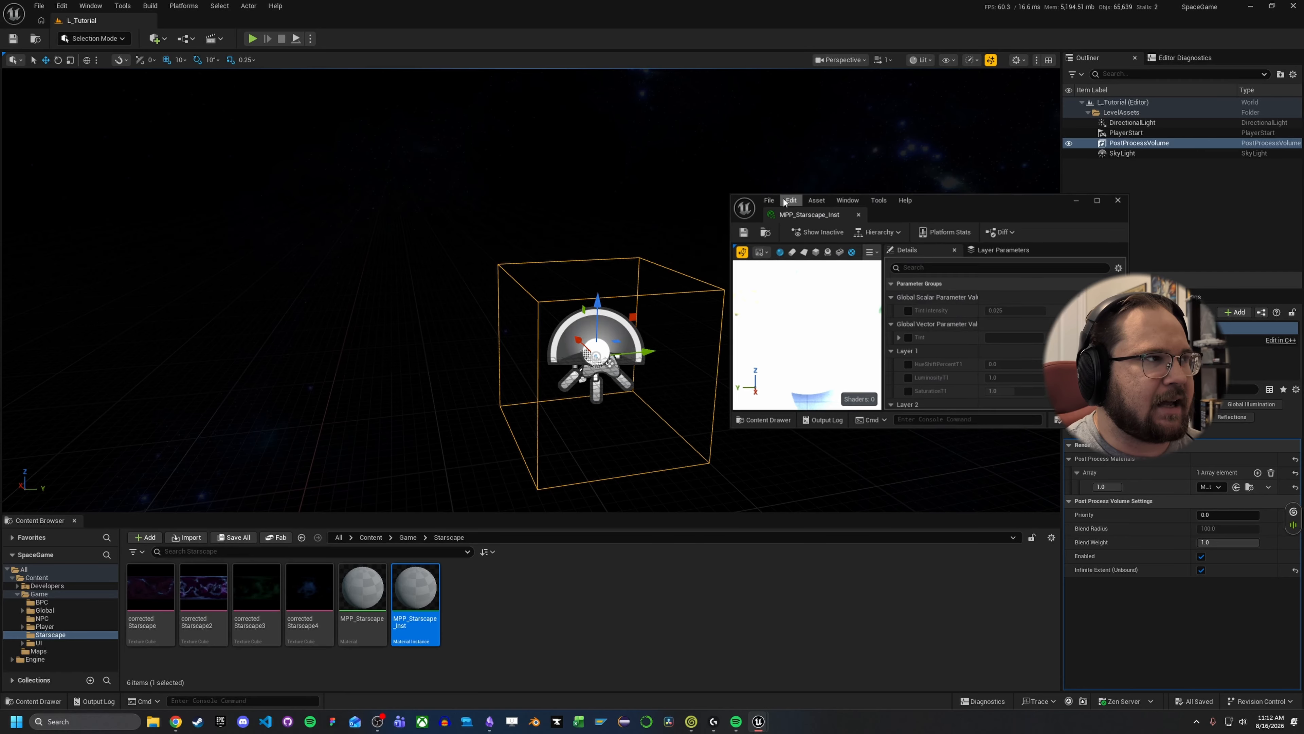
pyautogui.moveTo(1020, 191); pyautogui.dragTo(1020, 129)
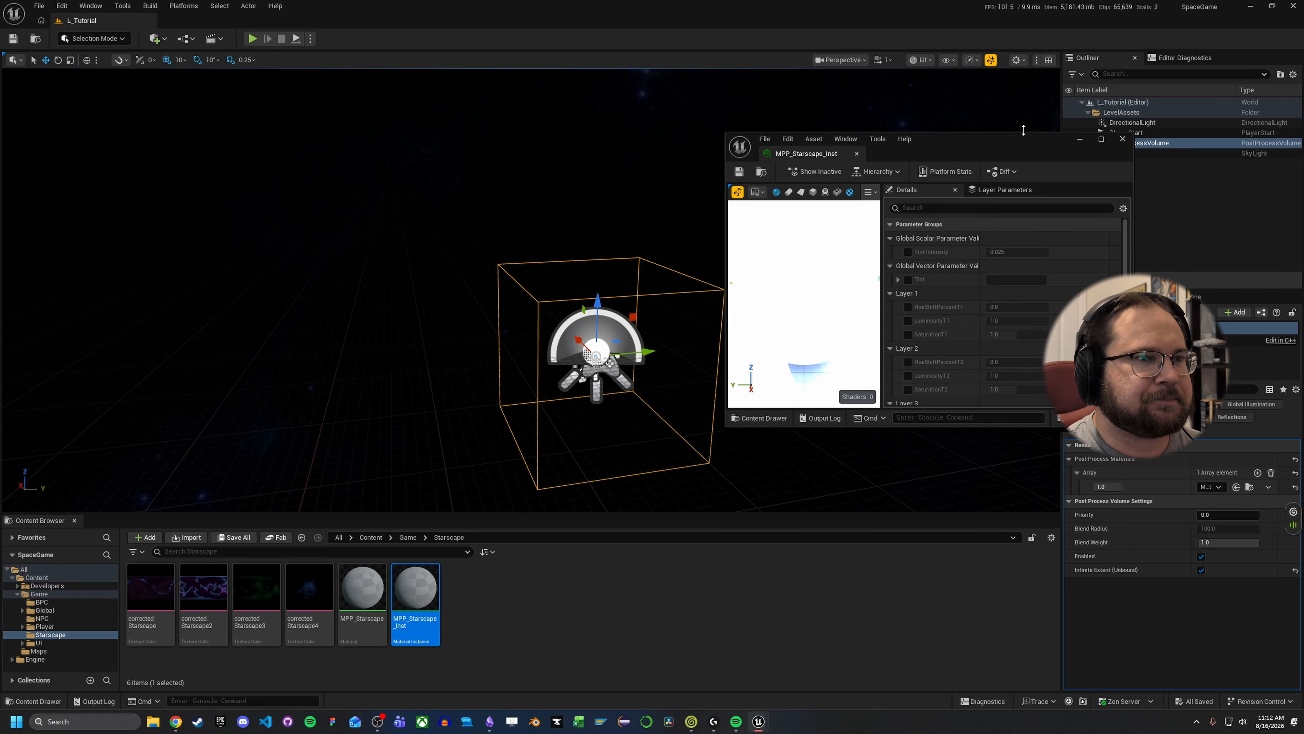
# Step: Enable the overrides for Tint Intensity, Tint and the Layer 1 hue shift, luminosity and saturation parameters
pyautogui.click(907, 247)
pyautogui.click(907, 275)
pyautogui.click(907, 303)
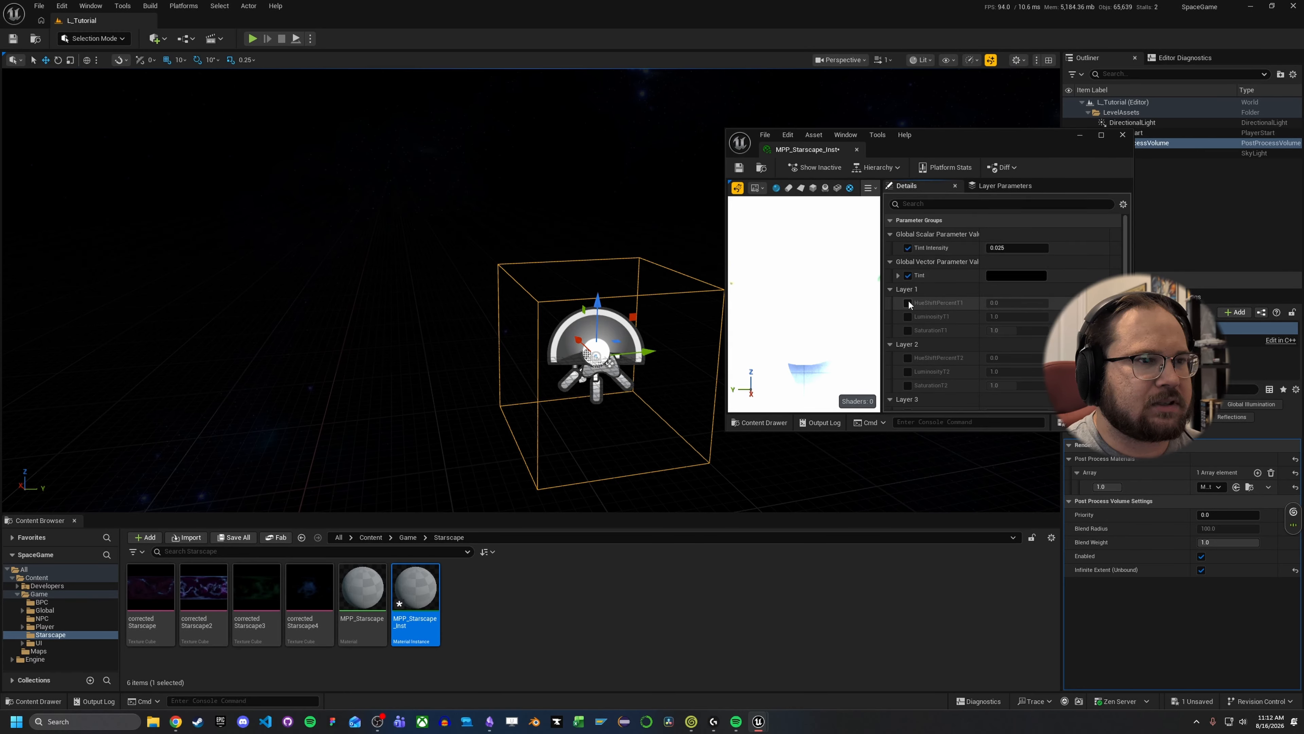
pyautogui.click(907, 317)
pyautogui.click(907, 331)
# Step: Enable the hue shift, luminosity and saturation parameter overrides for Layers 2, 3 and 4
pyautogui.scroll(-2, 912, 324)
pyautogui.click(907, 308)
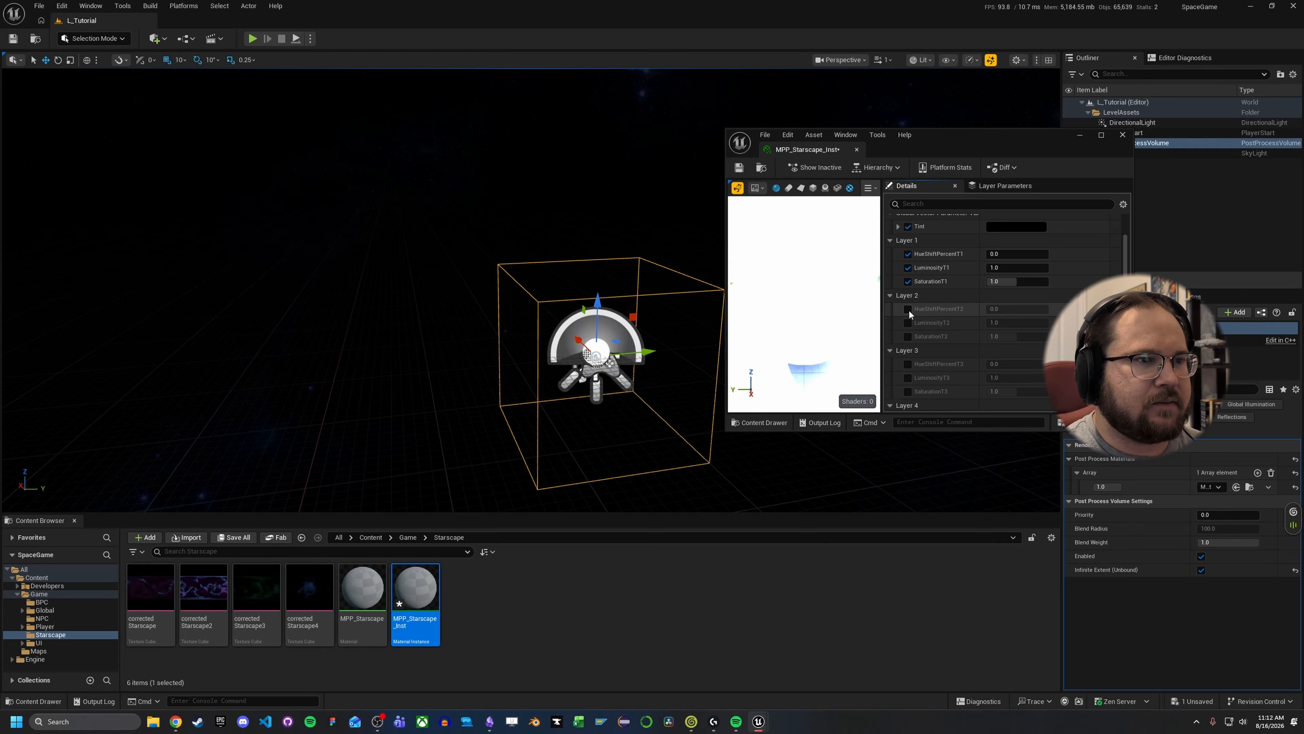
pyautogui.click(907, 321)
pyautogui.click(907, 336)
pyautogui.scroll(-2, 910, 338)
pyautogui.click(907, 315)
pyautogui.click(907, 328)
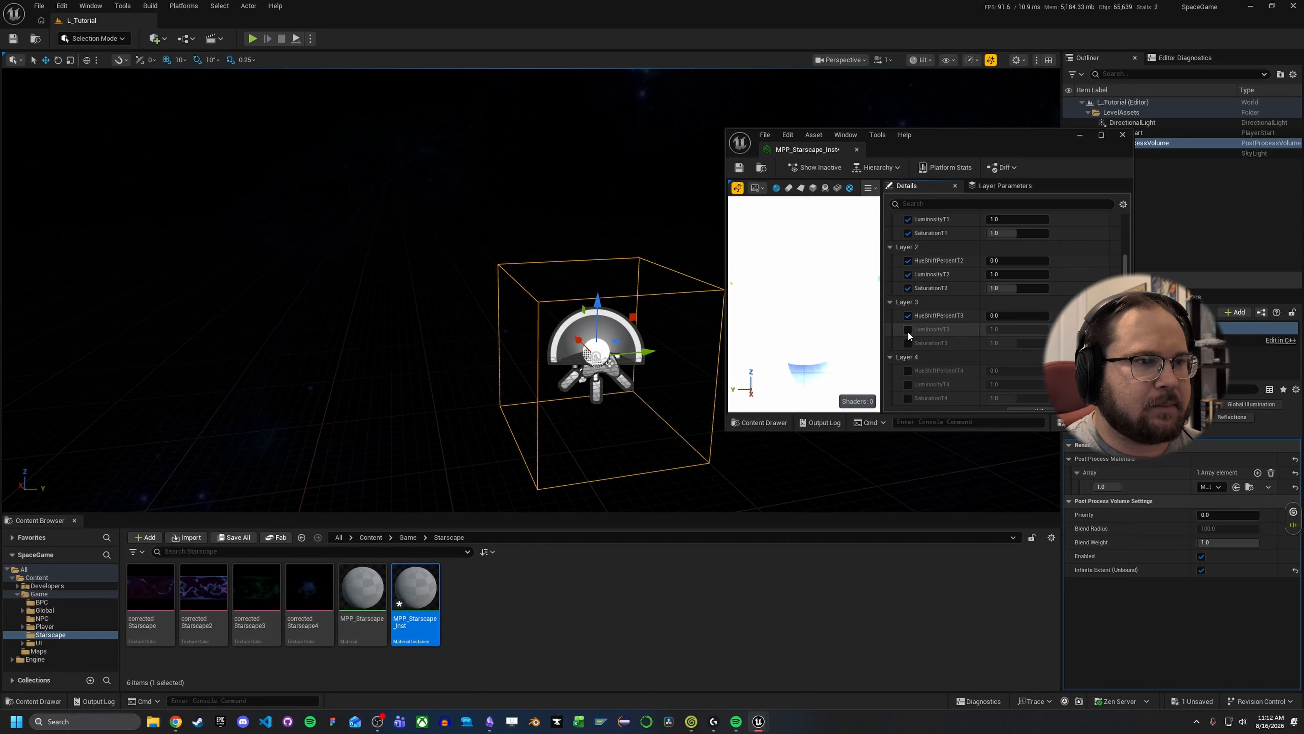
pyautogui.click(907, 343)
pyautogui.scroll(-2, 908, 342)
pyautogui.click(907, 321)
pyautogui.click(907, 334)
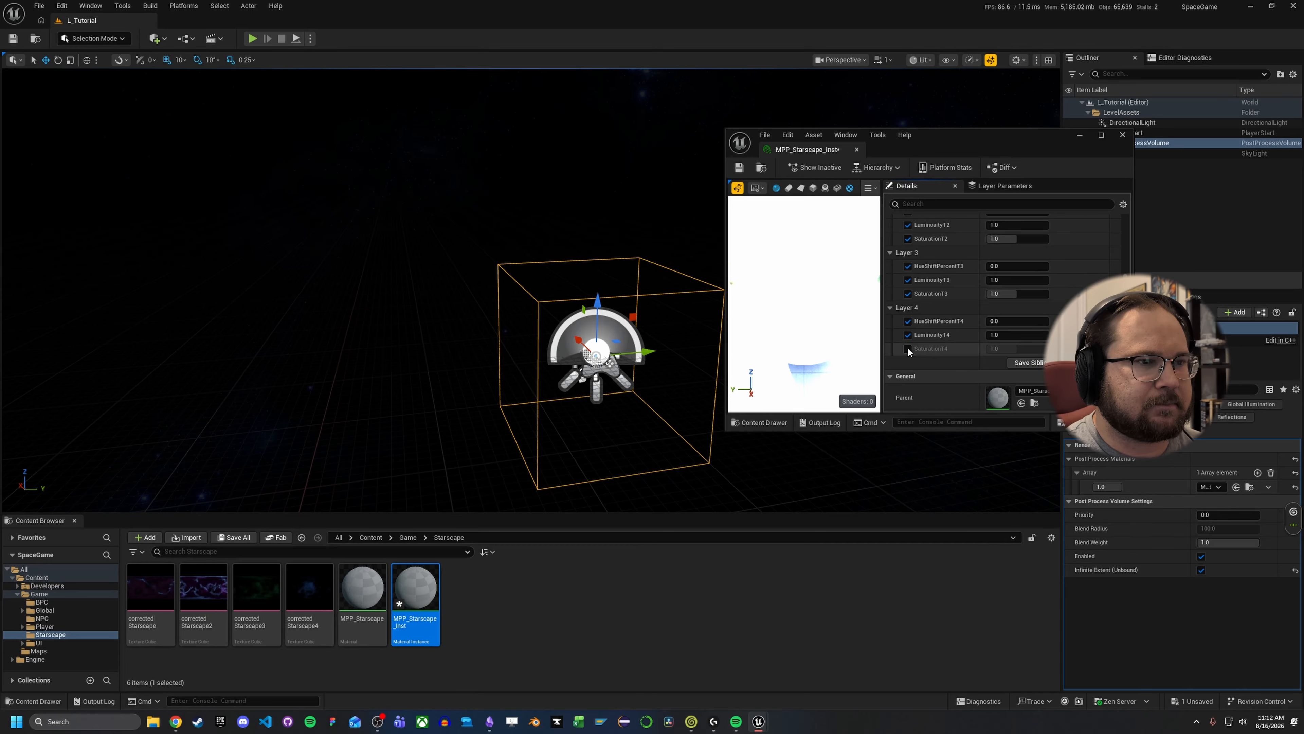
pyautogui.click(907, 348)
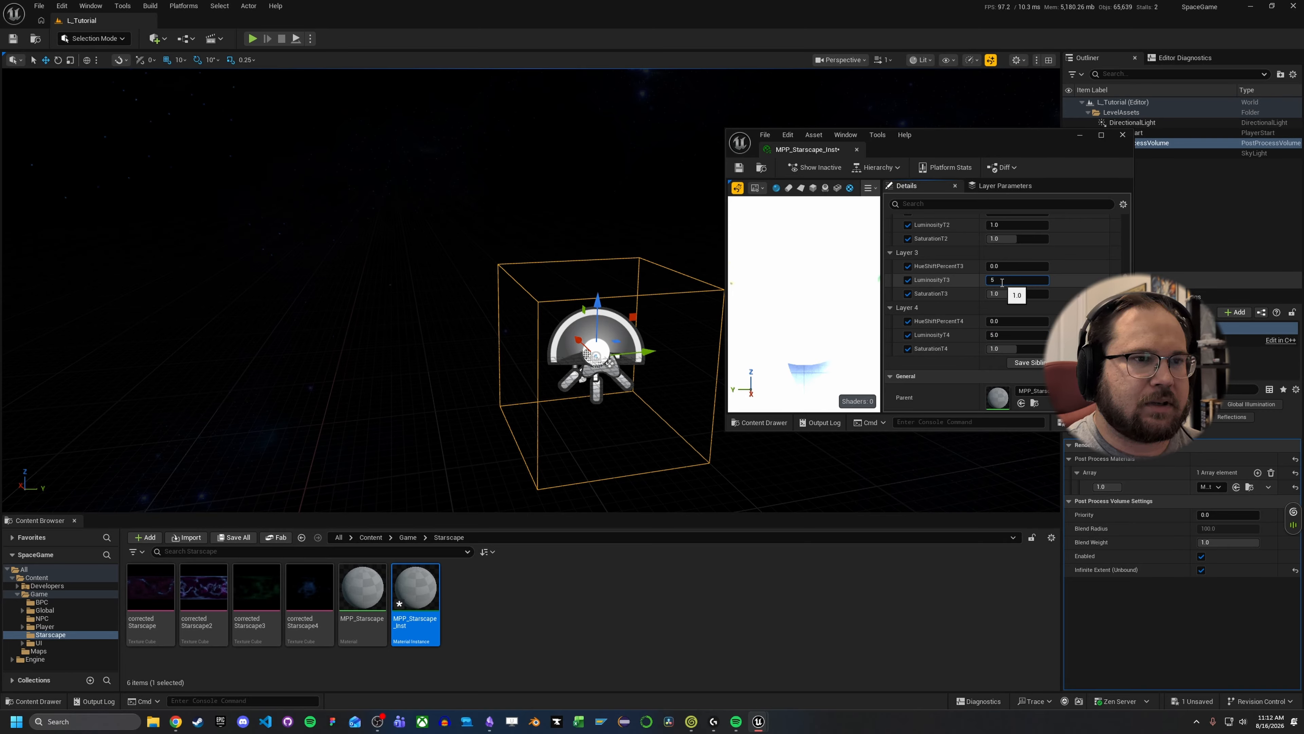
# Step: Set the luminosity of Layers 3, 2 and 1 to 5 and save the MPP_Starscape_Inst material instance
pyautogui.press('Return')
pyautogui.scroll(3, 1019, 288)
pyautogui.click(1022, 290)
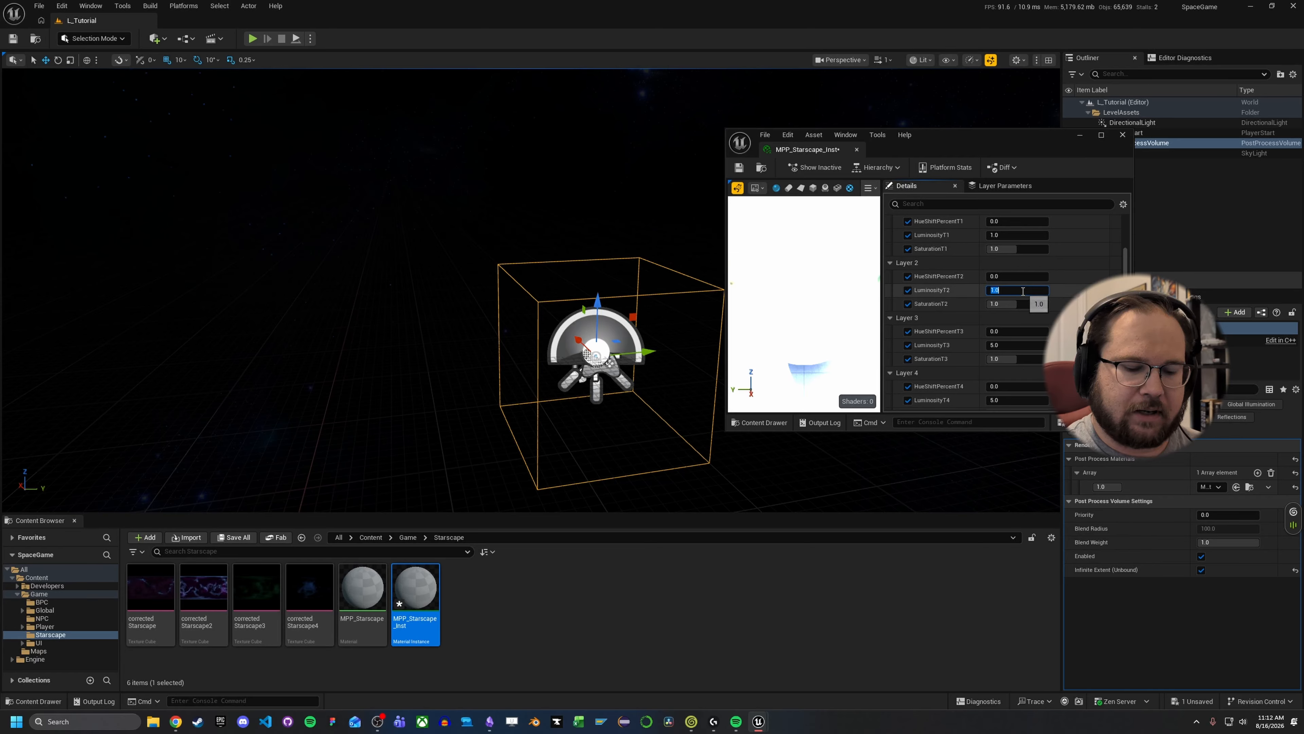
pyautogui.write('5')
pyautogui.press('Return')
pyautogui.scroll(3, 1022, 291)
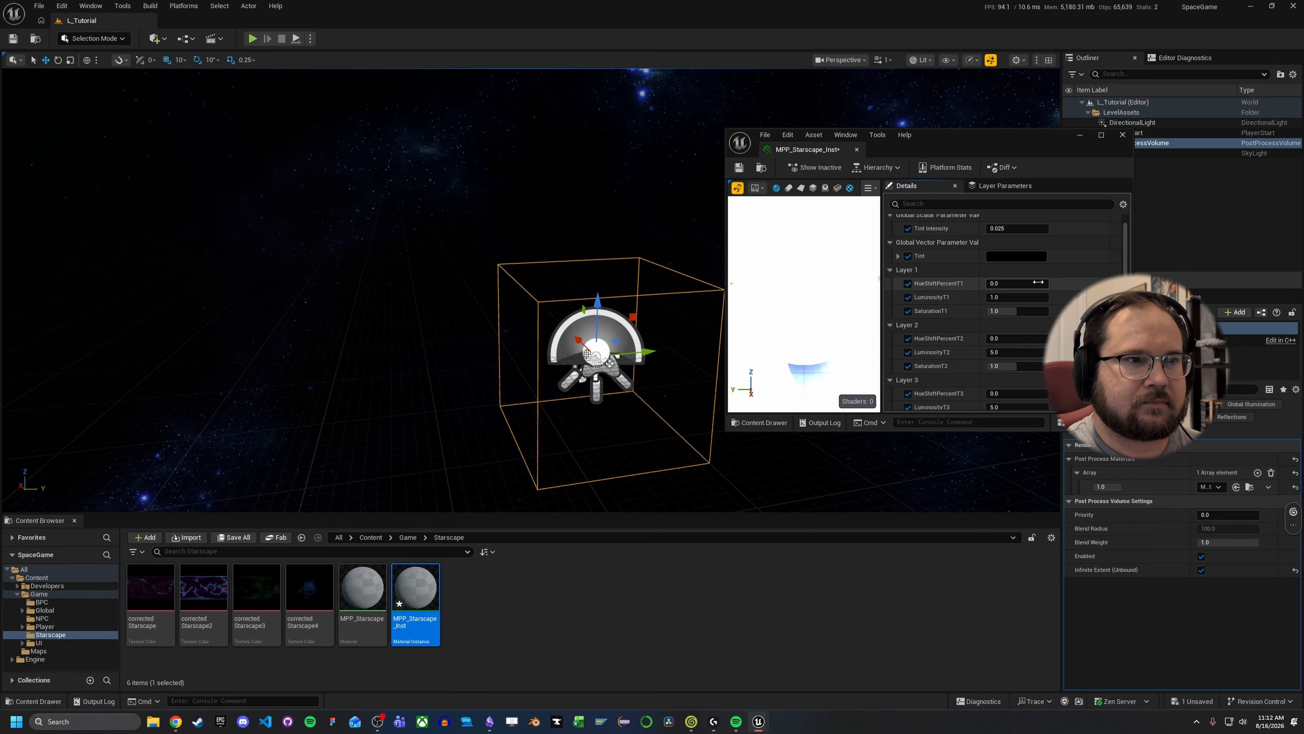
pyautogui.click(1015, 296)
pyautogui.press('Return')
pyautogui.scroll(1, 1127, 239)
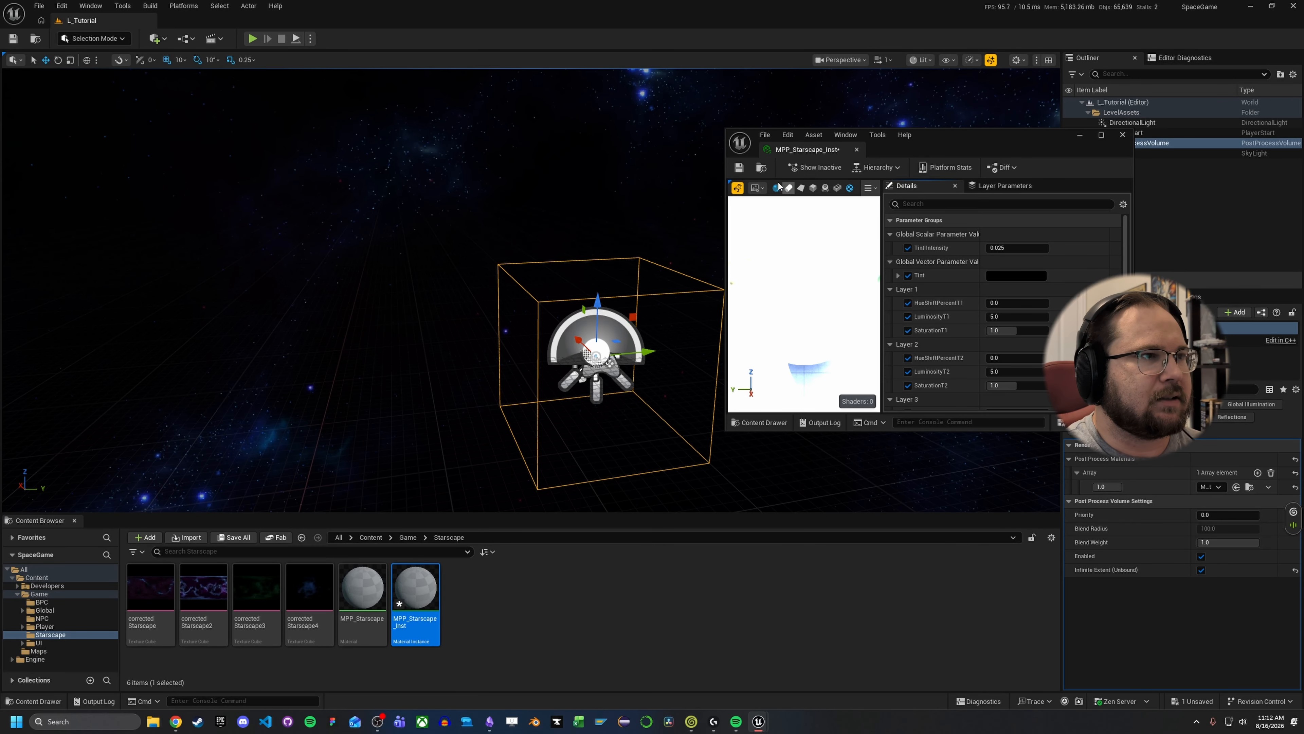
pyautogui.click(739, 169)
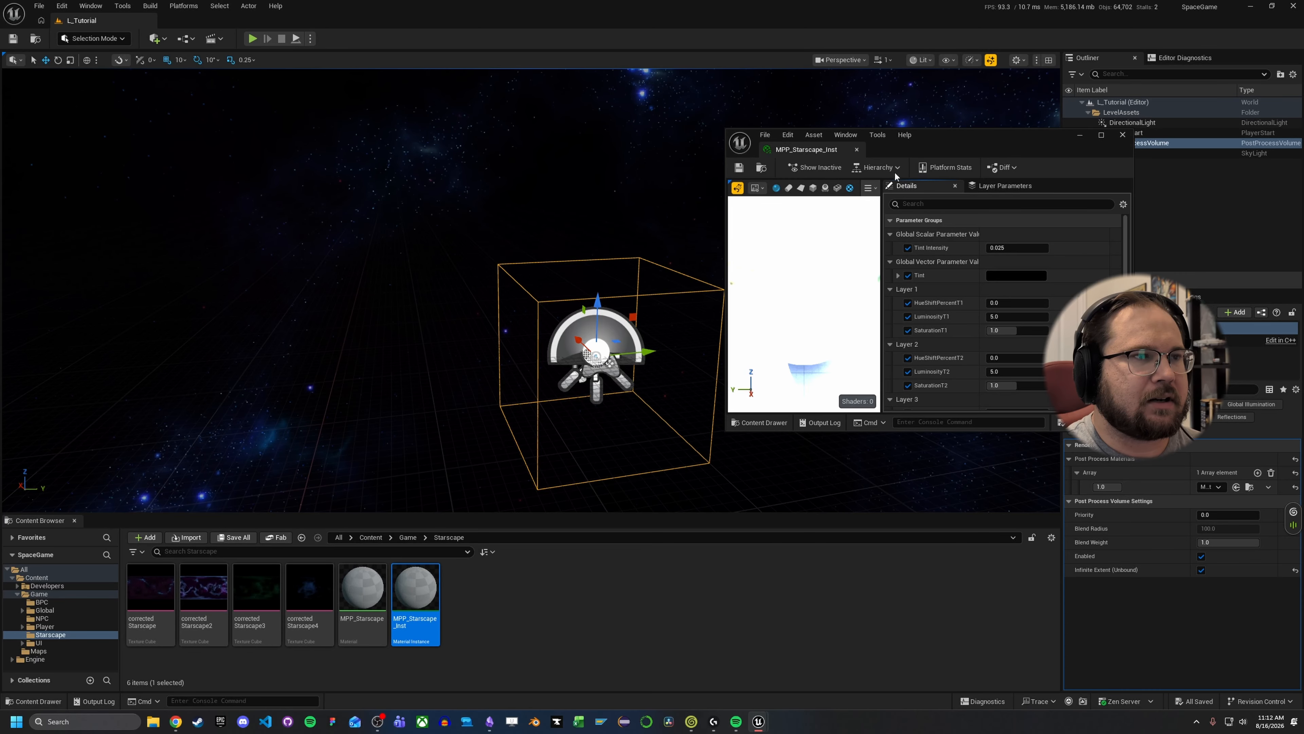
# Step: Move the floating material instance window away from the middle of the viewport and turn the camera toward the nebula
pyautogui.moveTo(949, 147); pyautogui.dragTo(1148, 160)
pyautogui.moveTo(758, 244); pyautogui.dragTo(830, 262, button='right')
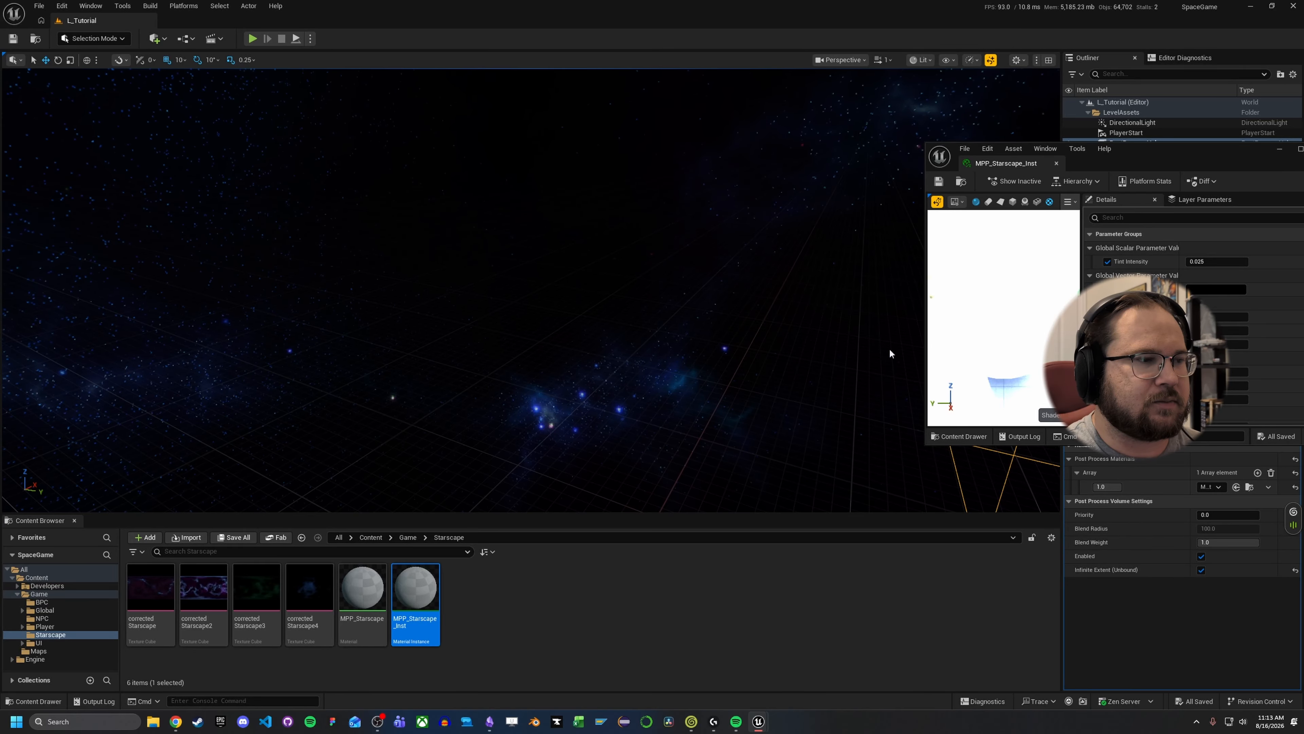
pyautogui.moveTo(717, 369); pyautogui.dragTo(692, 384, button='right')
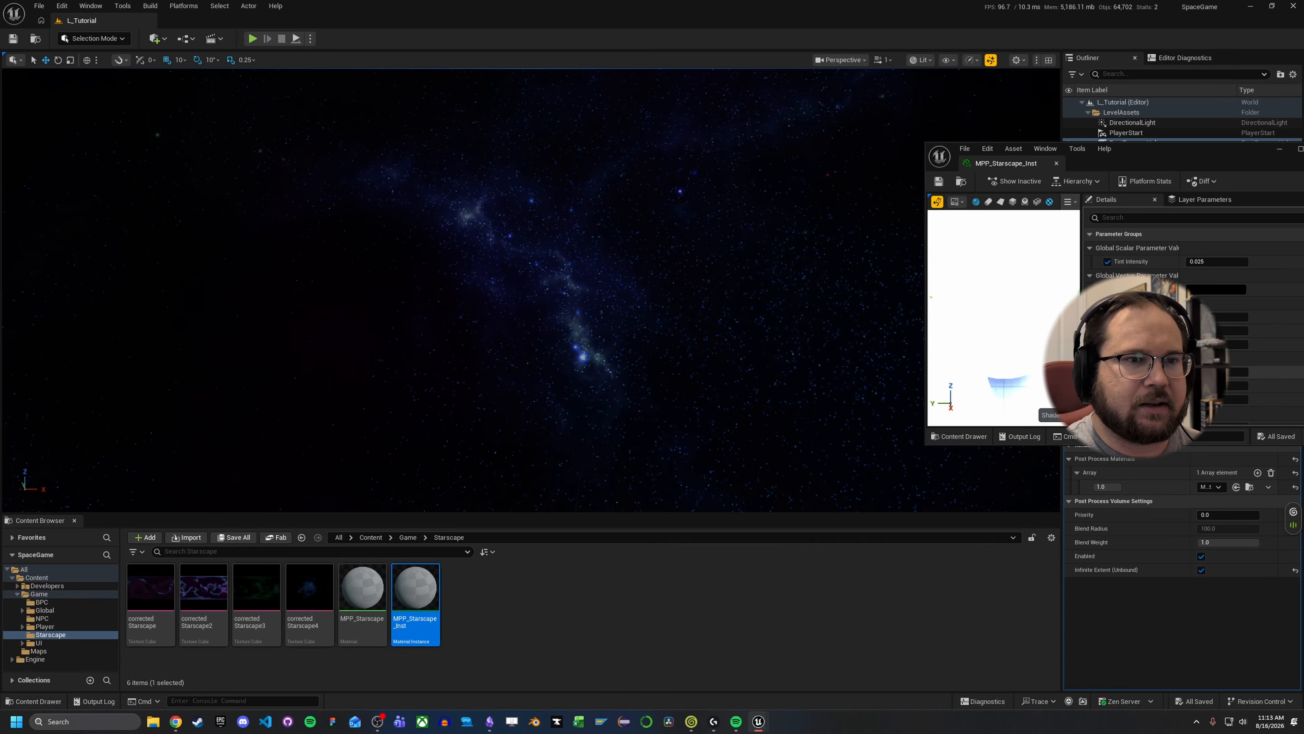
# Step: Try different Layer 1 and Layer 2 hue shifts and adjust Layer 2's luminosity in MPP_Starscape_Inst while watching the sky
pyautogui.moveTo(1202, 317); pyautogui.dragTo(1209, 317)
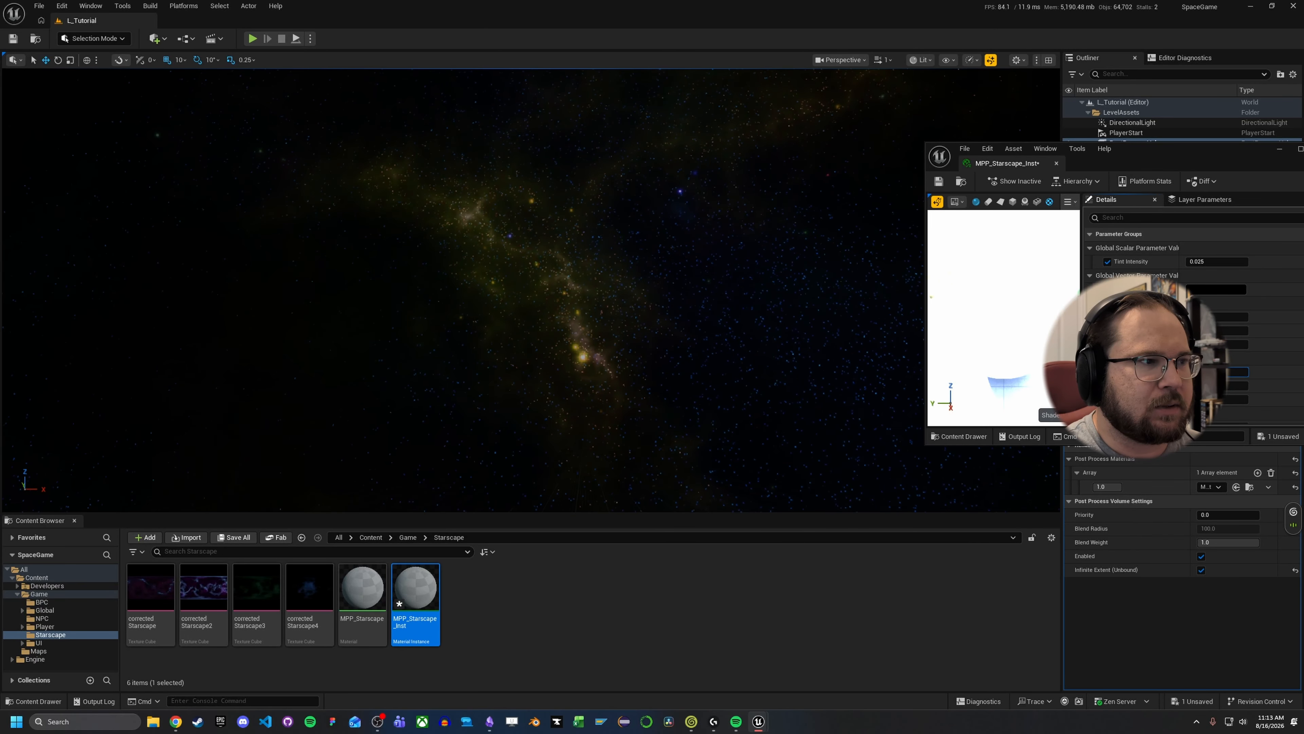
pyautogui.moveTo(1218, 372); pyautogui.dragTo(1240, 372)
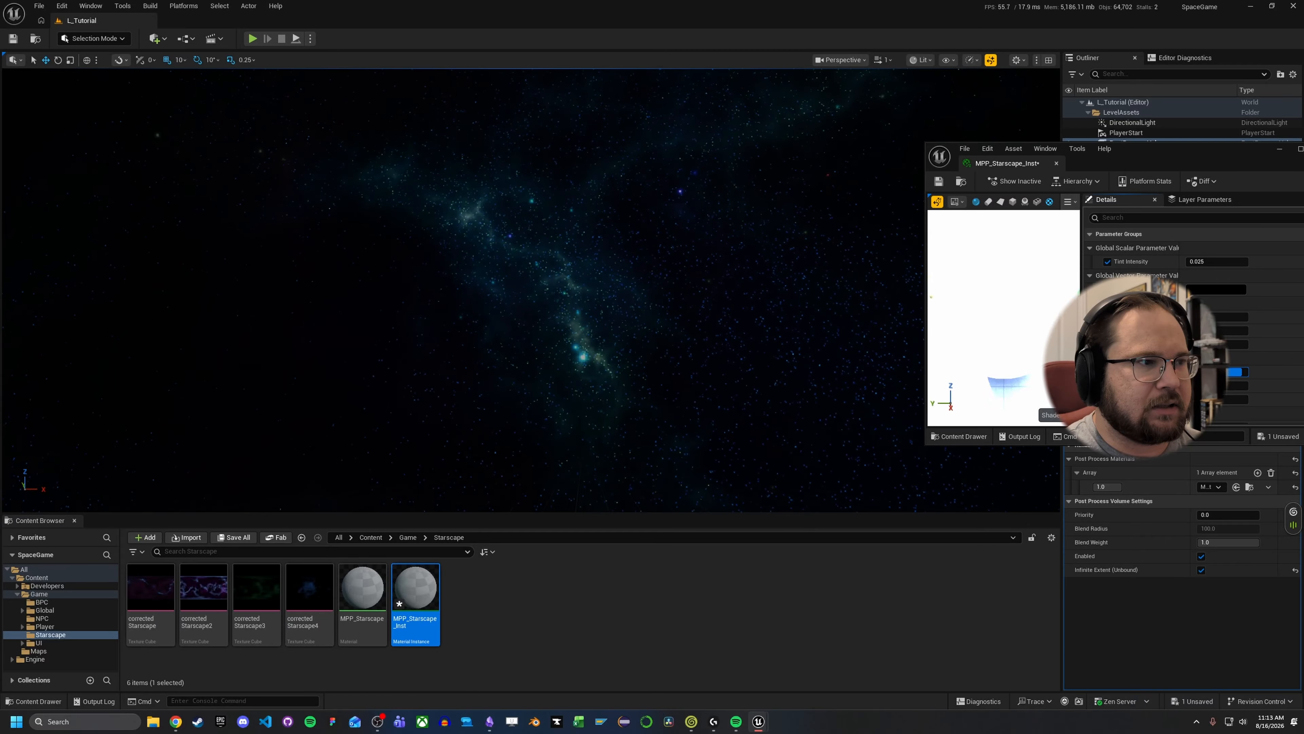
pyautogui.moveTo(1240, 372); pyautogui.dragTo(1212, 386)
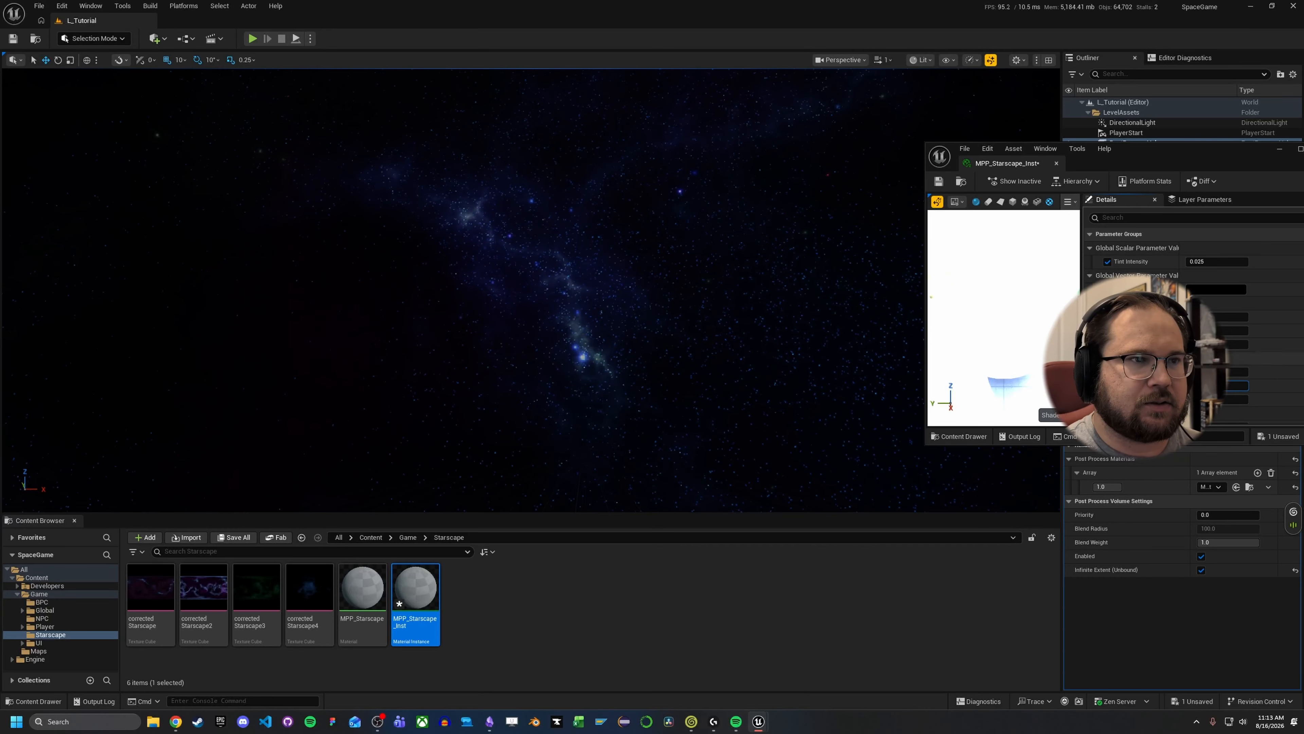
# Step: Examine the adjusted starscape from several directions in the level viewport, with the level editor brought to the front
pyautogui.moveTo(838, 259); pyautogui.dragTo(1006, 337, button='right')
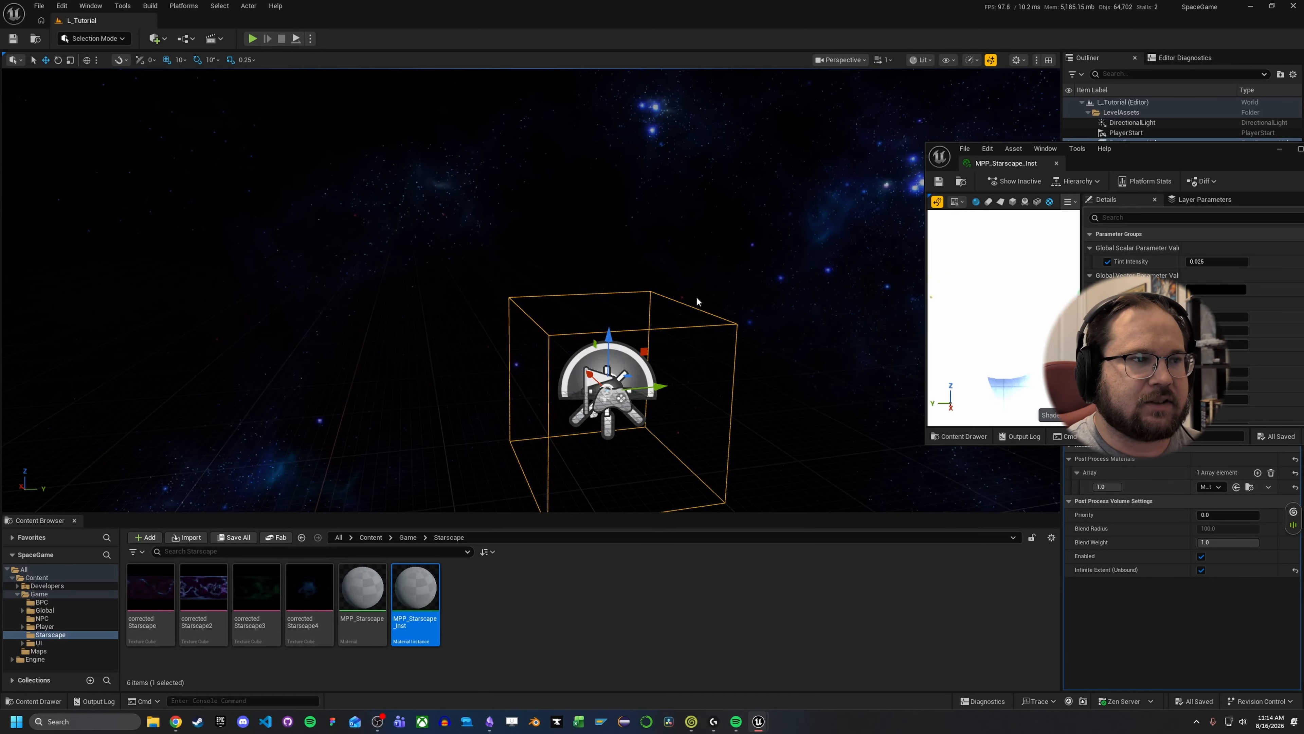
pyautogui.moveTo(697, 284)
pyautogui.mouseDown(button='right')
pyautogui.moveTo(688, 206)
pyautogui.moveTo(570, 205)
pyautogui.moveTo(511, 164)
pyautogui.moveTo(502, 175)
pyautogui.moveTo(697, 287)
pyautogui.mouseUp(button='right')
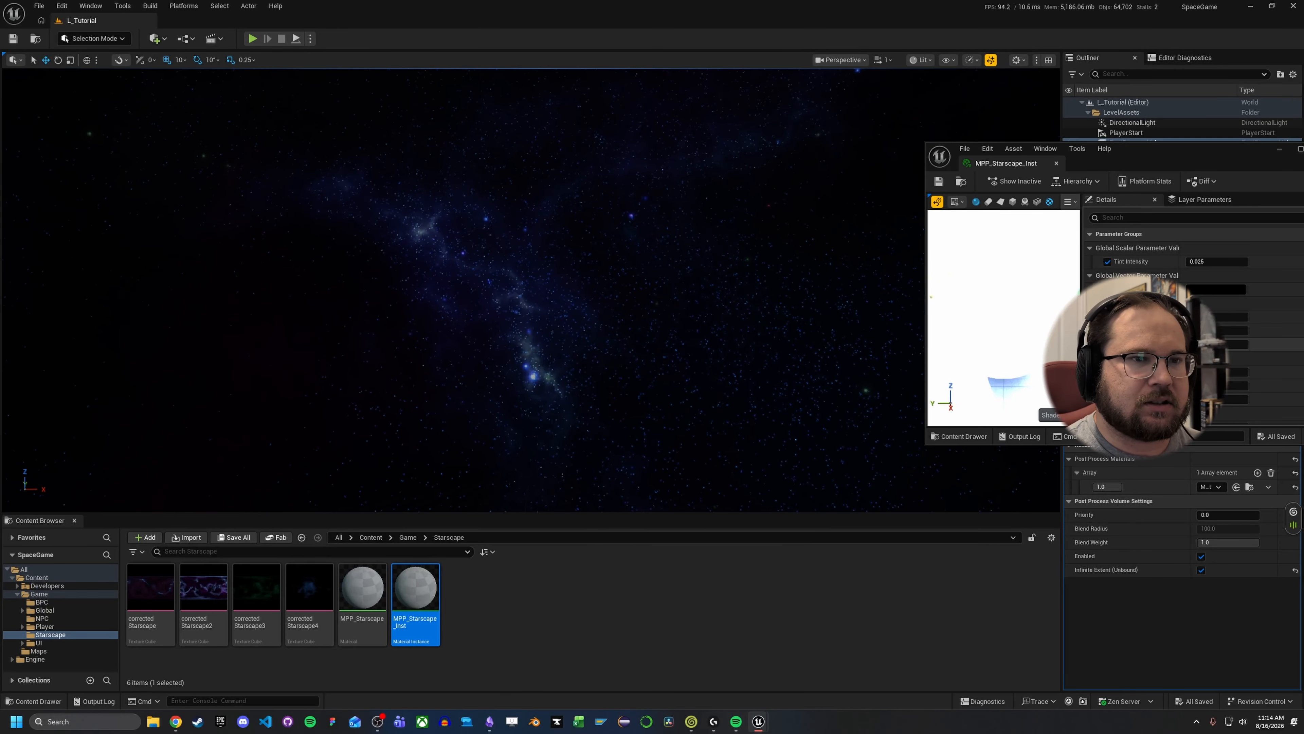
pyautogui.scroll(-2, 1191, 308)
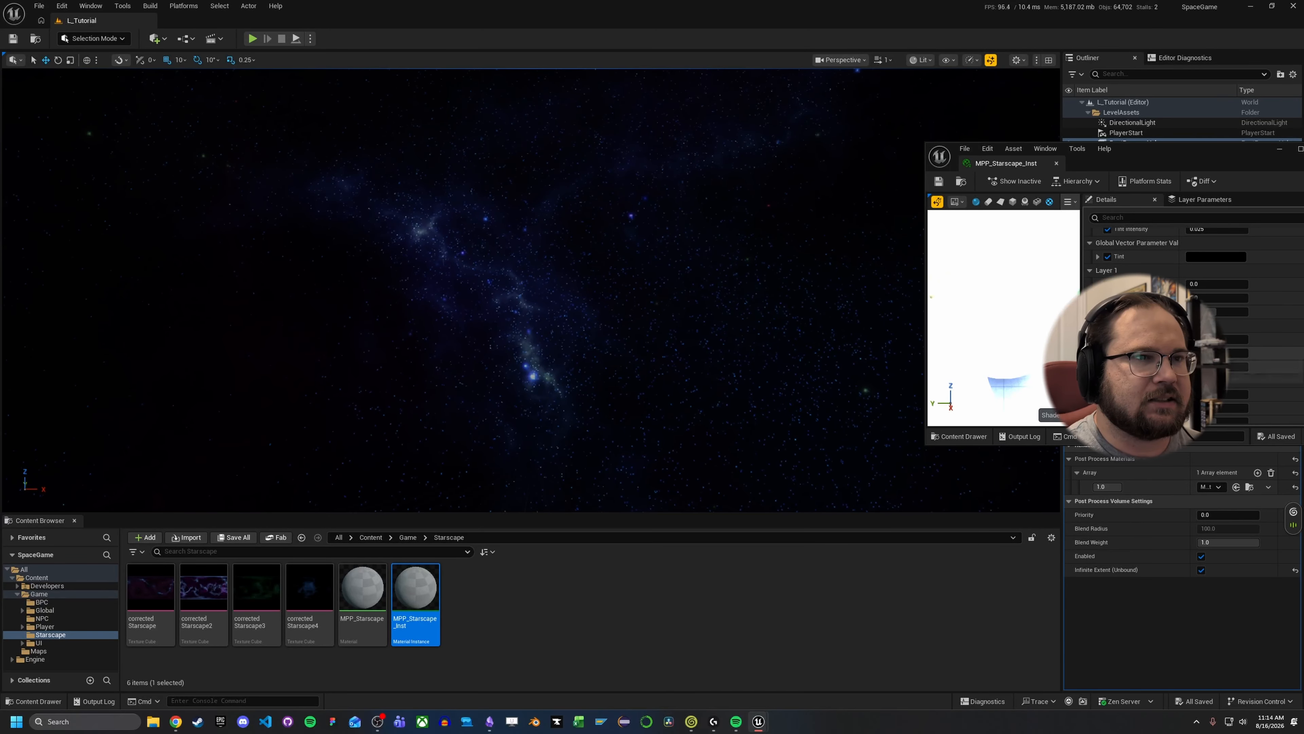
pyautogui.click(743, 451)
pyautogui.moveTo(564, 406); pyautogui.dragTo(570, 398, button='right')
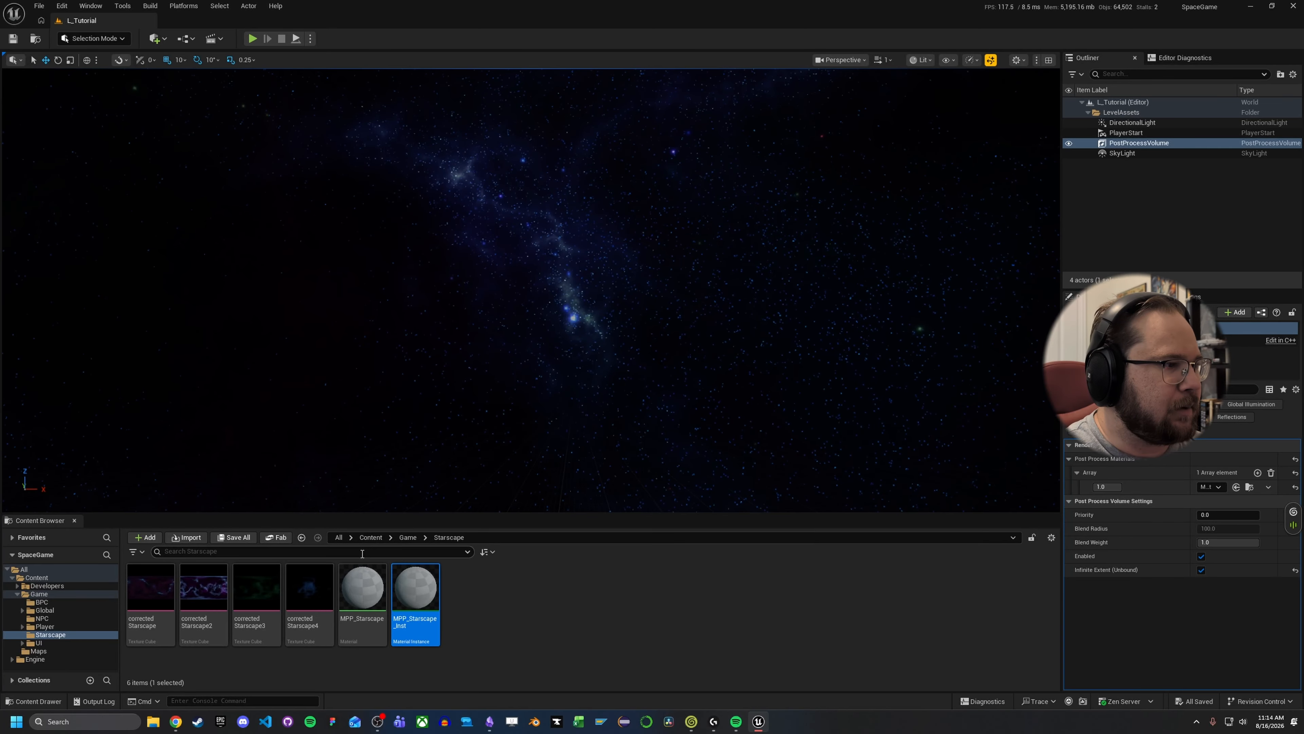
# Step: Open the correctedStarscape4, correctedStarscape3, correctedStarscape2 and correctedStarscape cube textures beside the L_Tutorial level
pyautogui.doubleClick(309, 597)
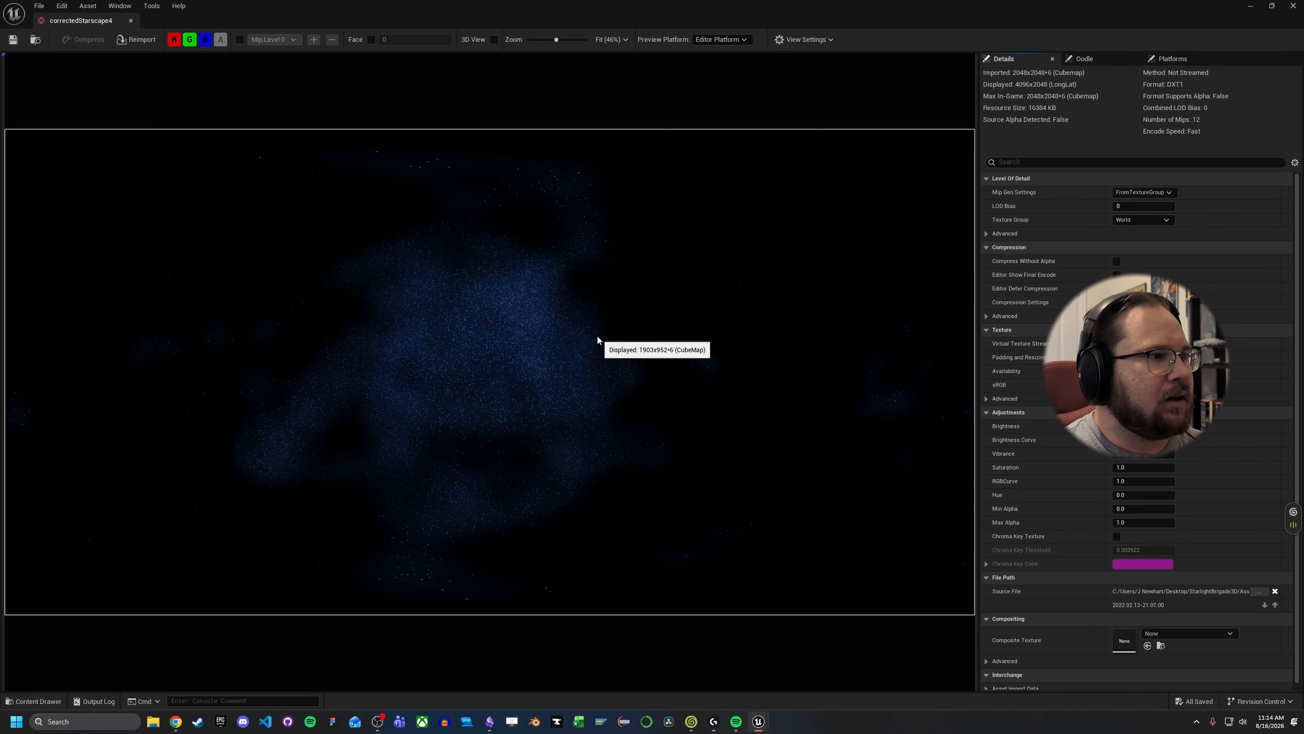
pyautogui.moveTo(89, 21); pyautogui.dragTo(290, 24)
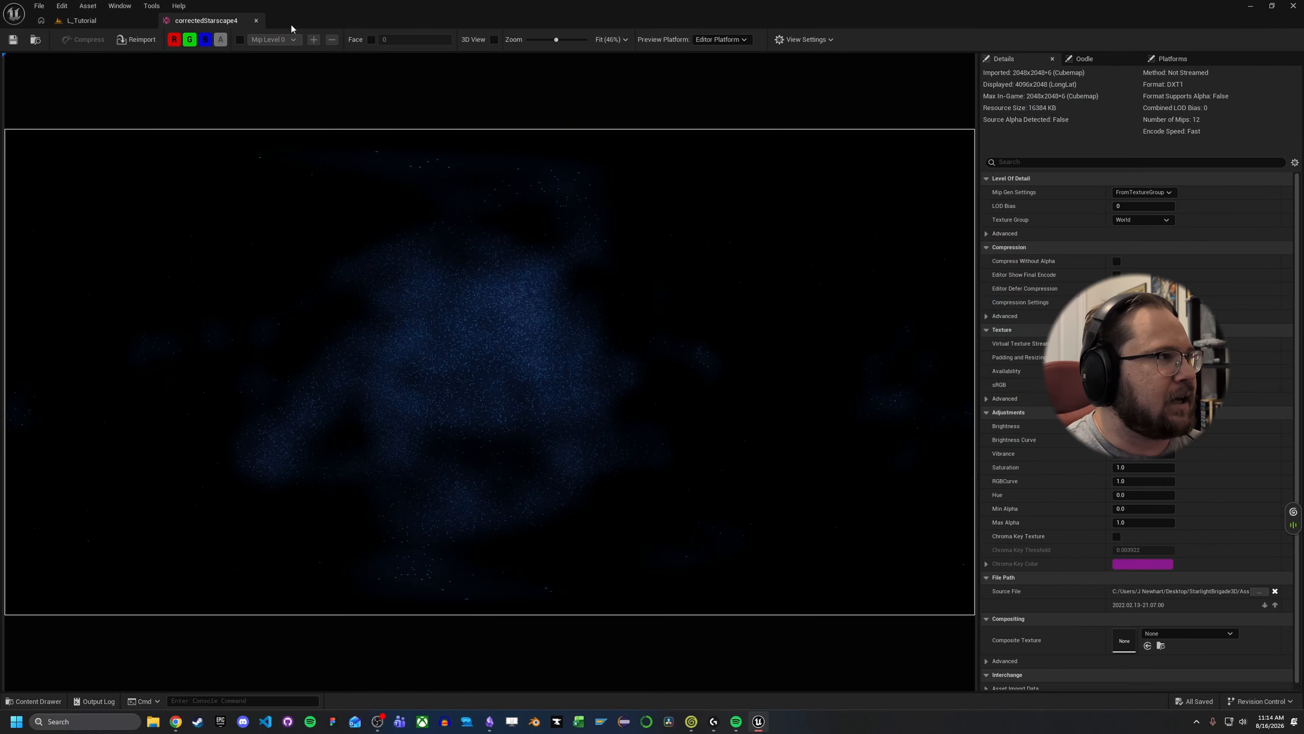
pyautogui.click(95, 21)
pyautogui.doubleClick(255, 593)
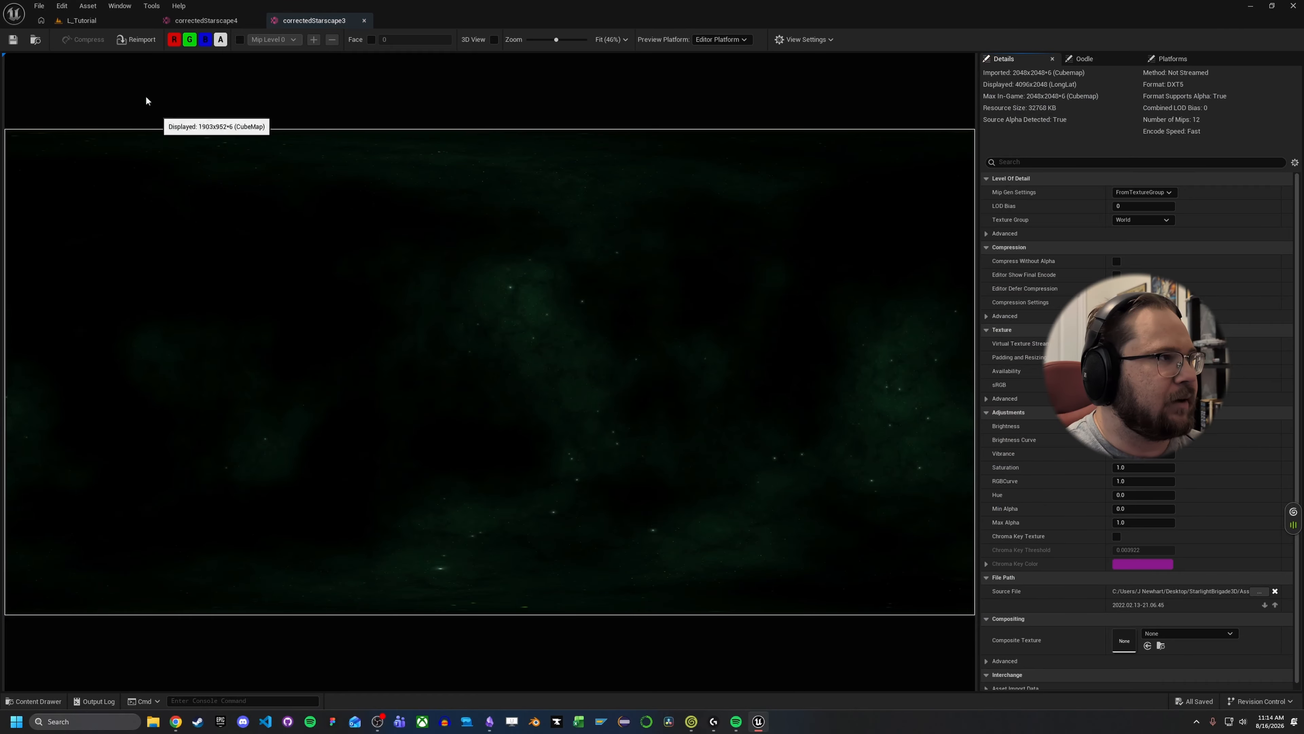
pyautogui.click(84, 21)
pyautogui.doubleClick(200, 580)
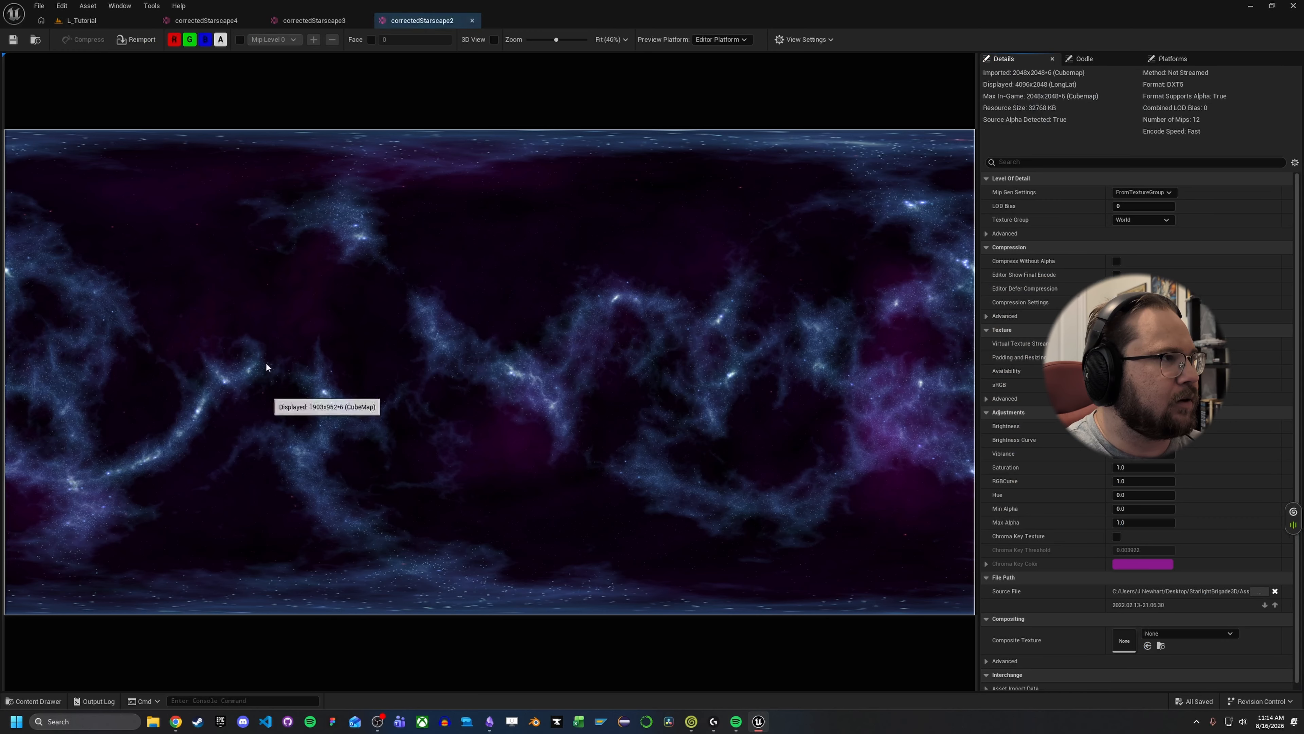
pyautogui.click(84, 21)
pyautogui.doubleClick(156, 588)
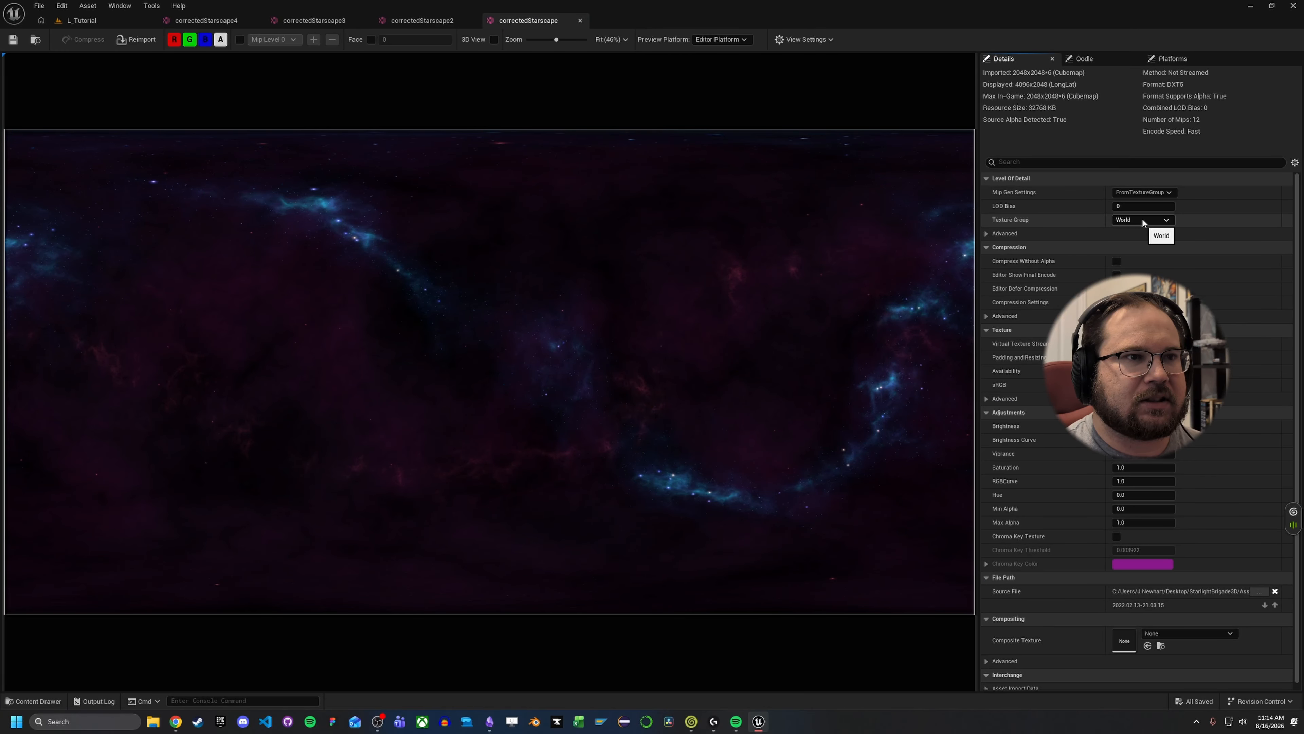
pyautogui.scroll(-5, 822, 273)
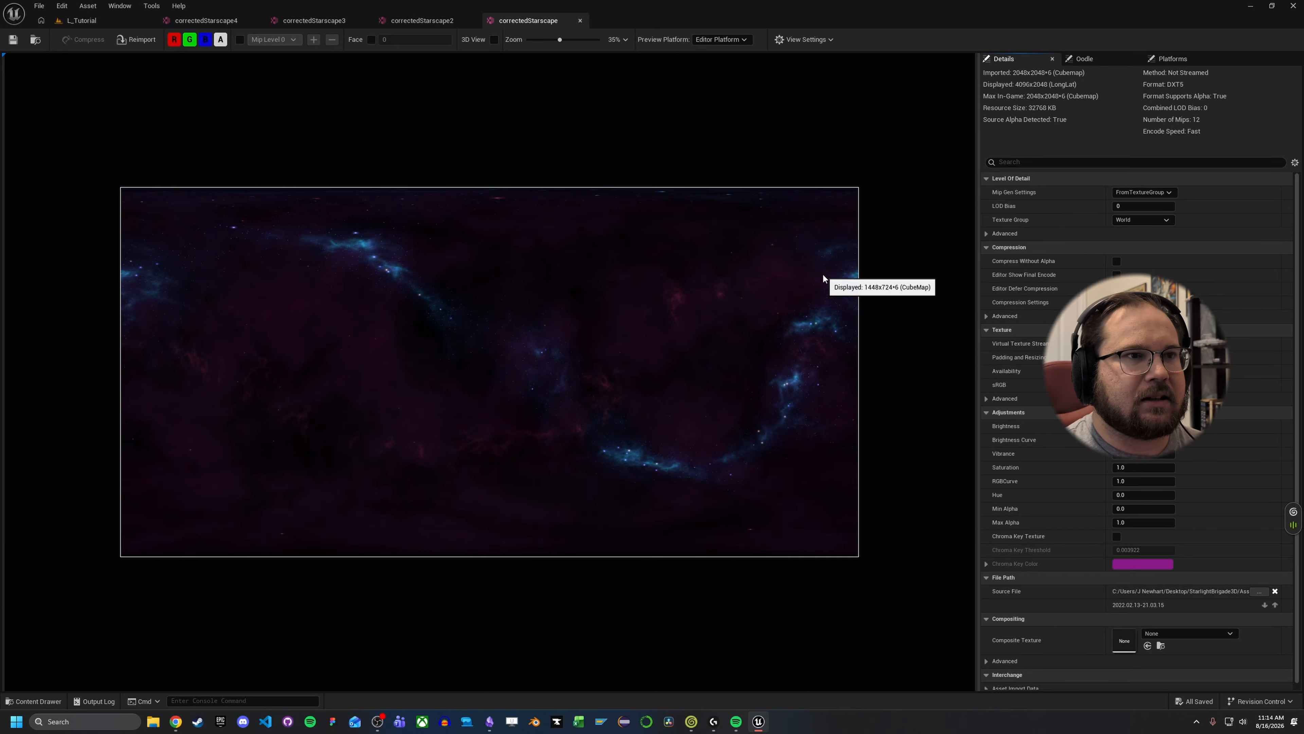
pyautogui.scroll(5, 639, 353)
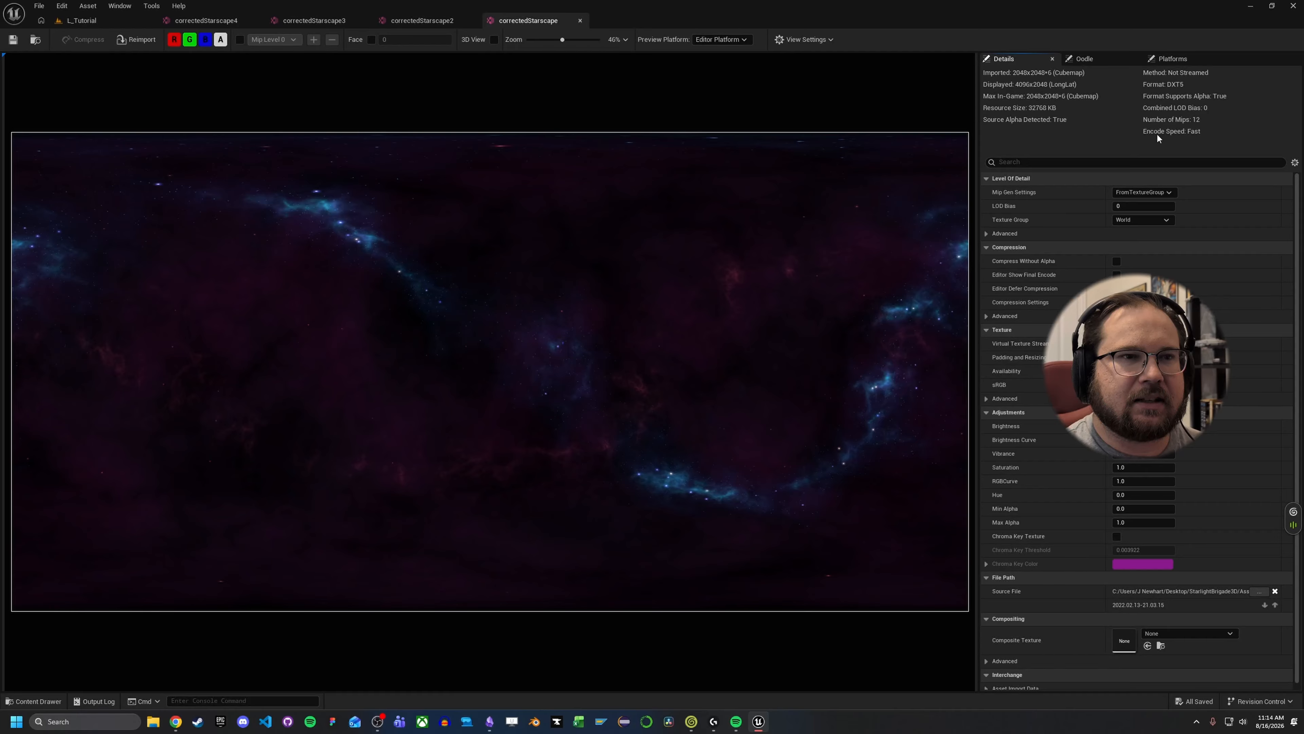
pyautogui.scroll(-1, 1020, 320)
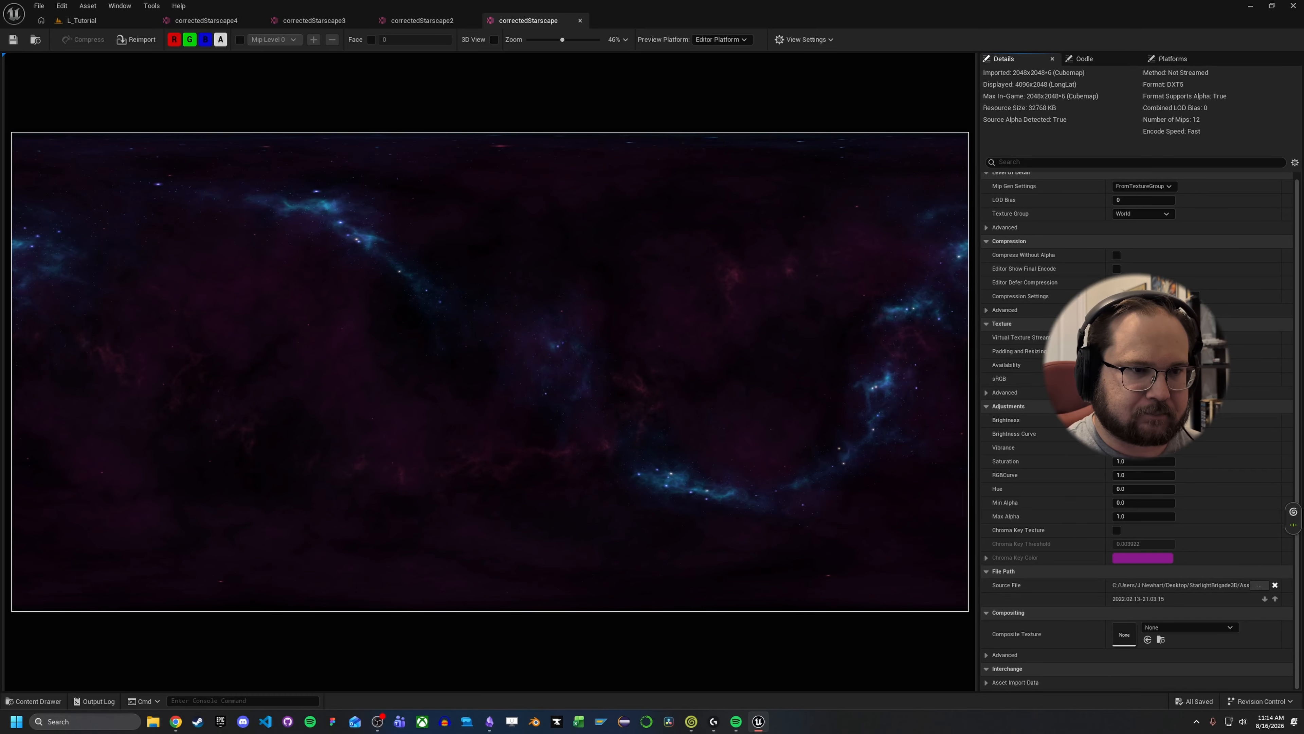
pyautogui.click(1130, 397)
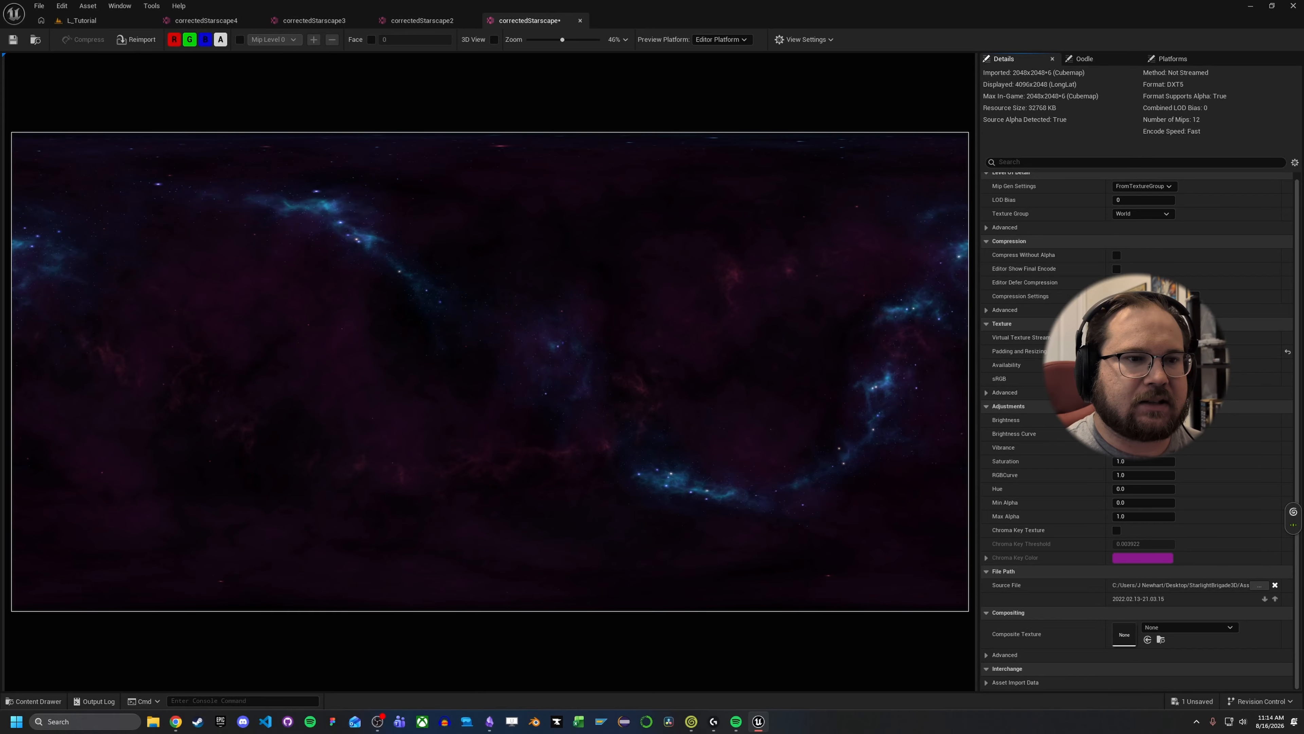
pyautogui.click(1134, 363)
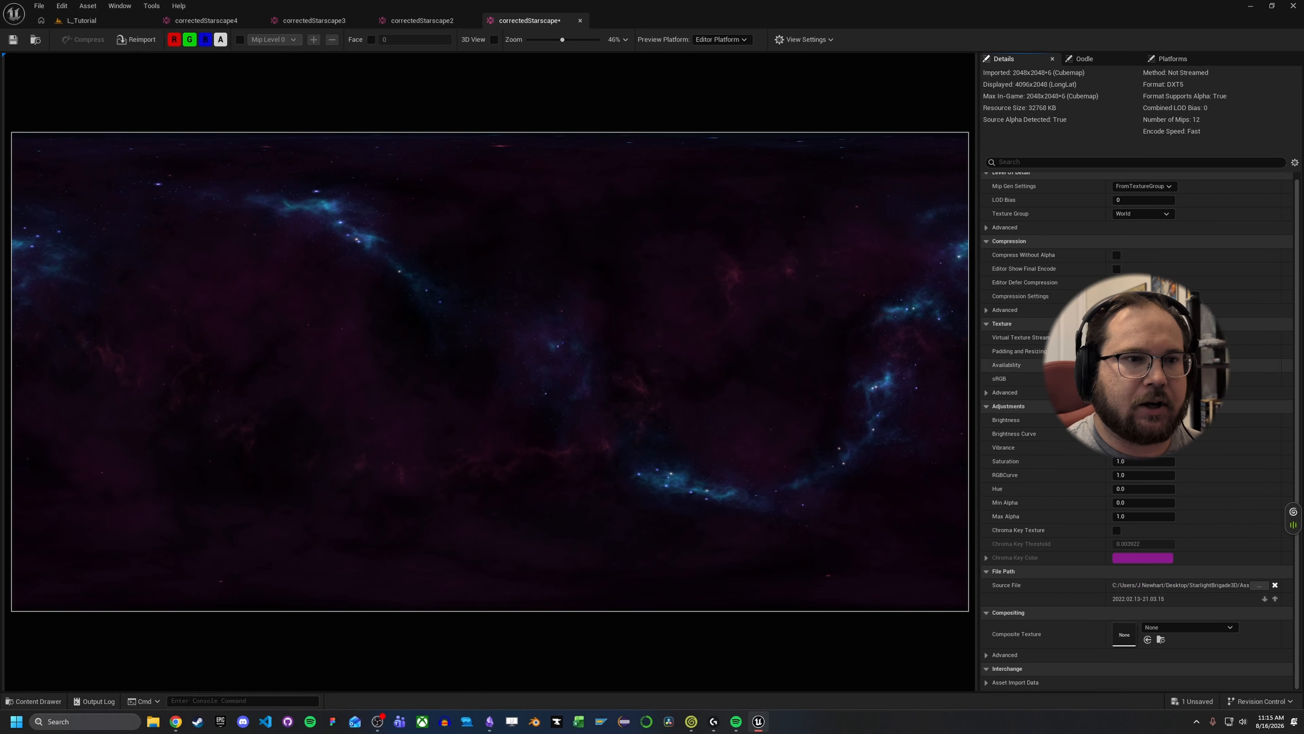
pyautogui.click(13, 39)
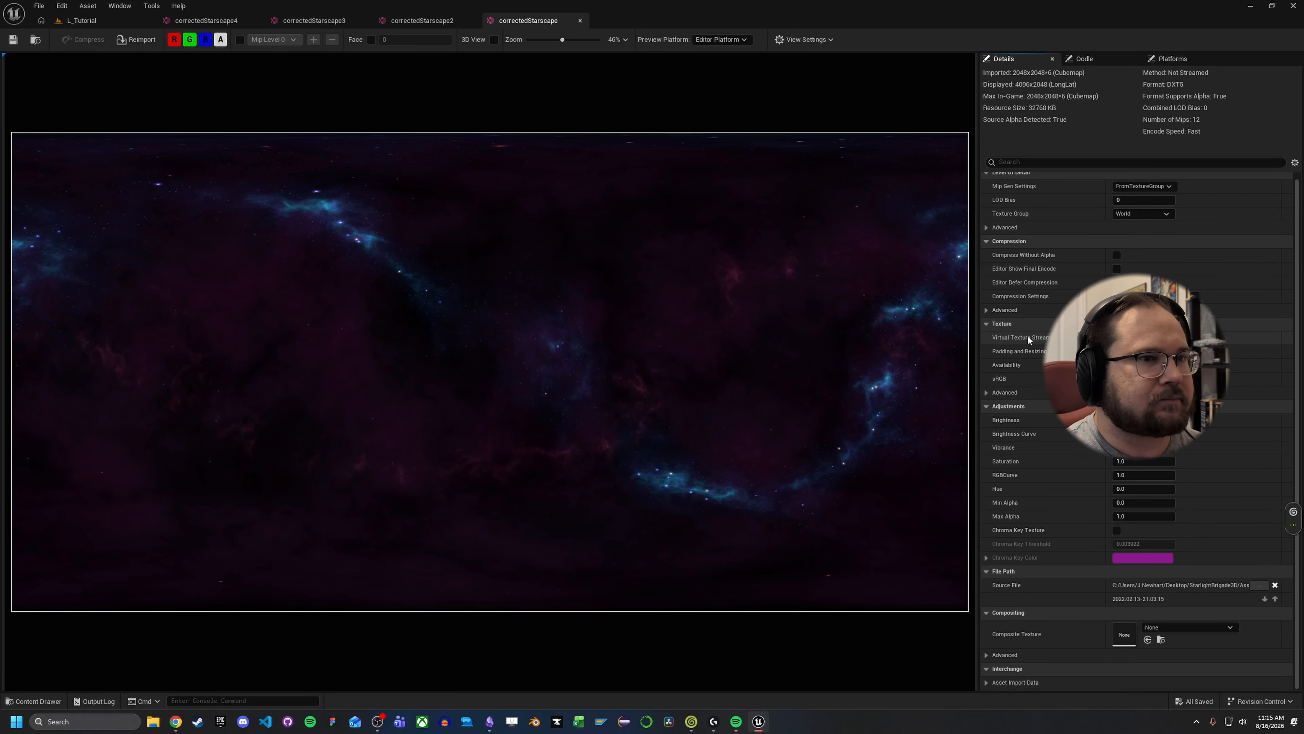
# Step: Change the texture group of correctedStarscape and correctedStarscape2 to UI and save both textures
pyautogui.click(1142, 213)
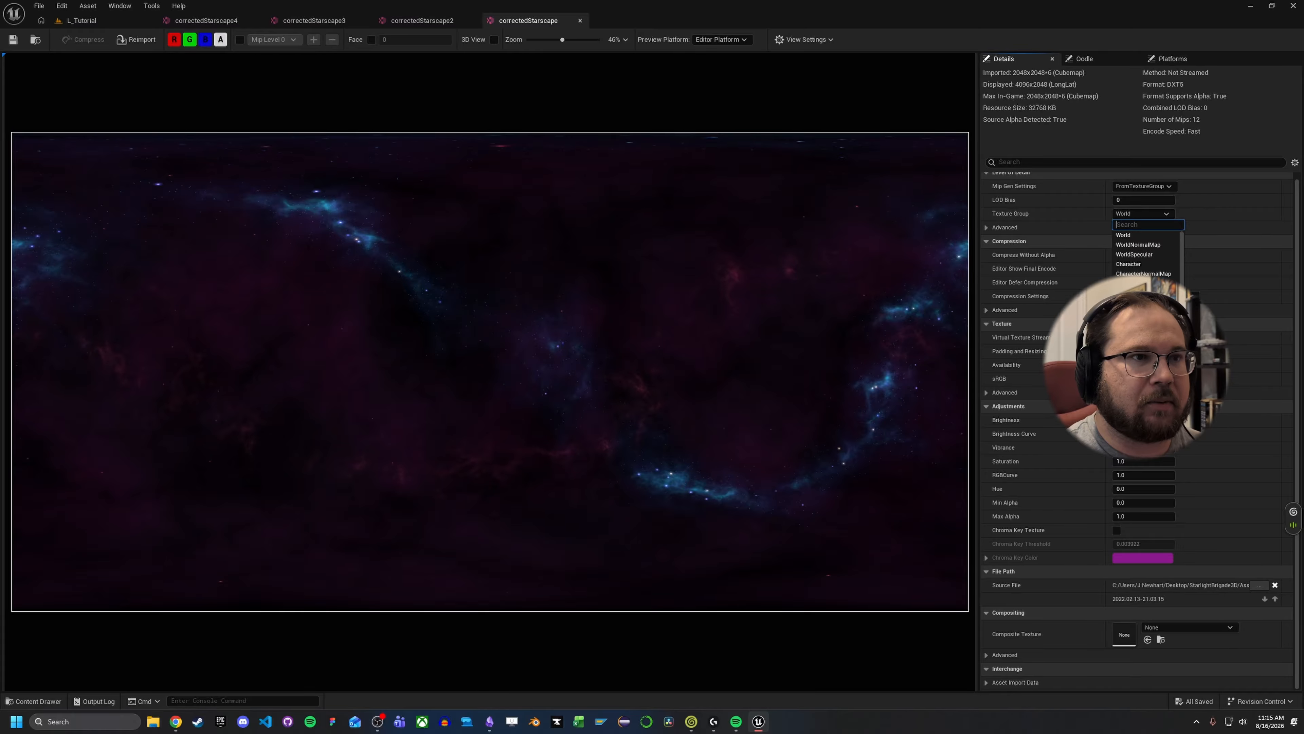
pyautogui.click(1129, 389)
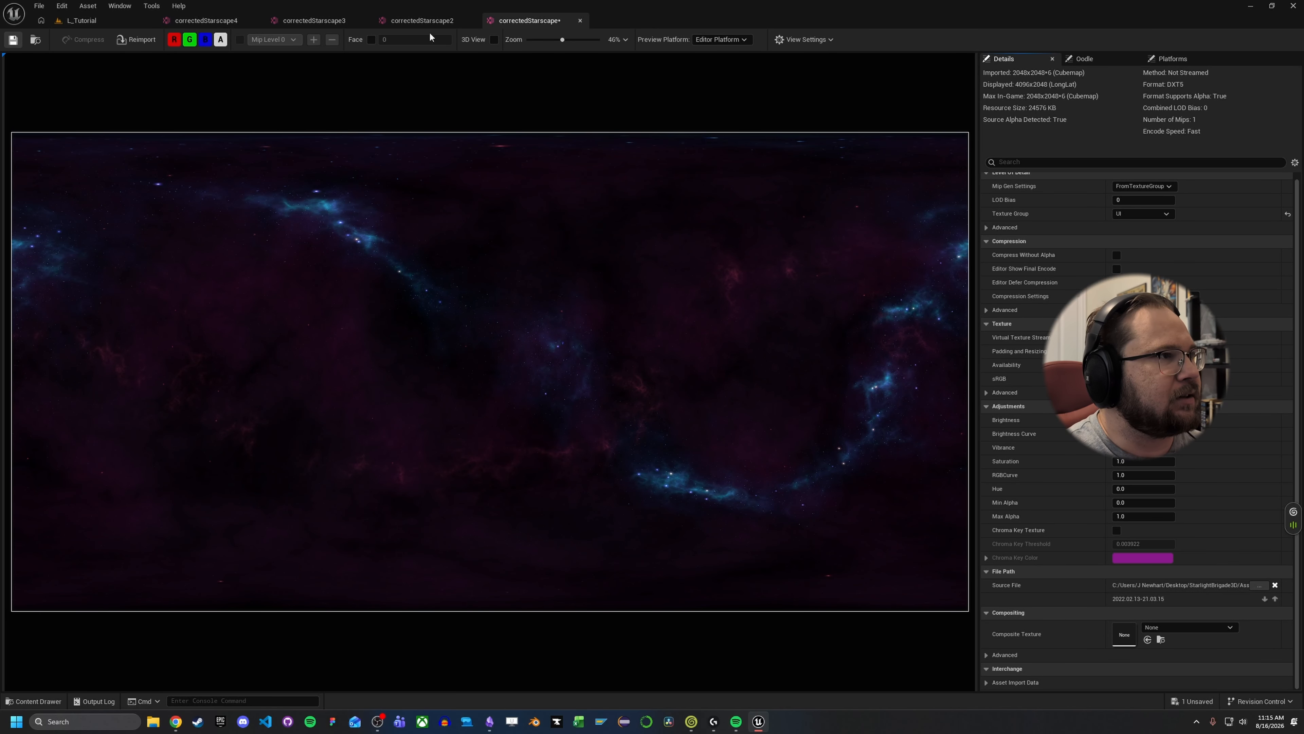
pyautogui.hotkey('ctrl', 's')
pyautogui.click(423, 21)
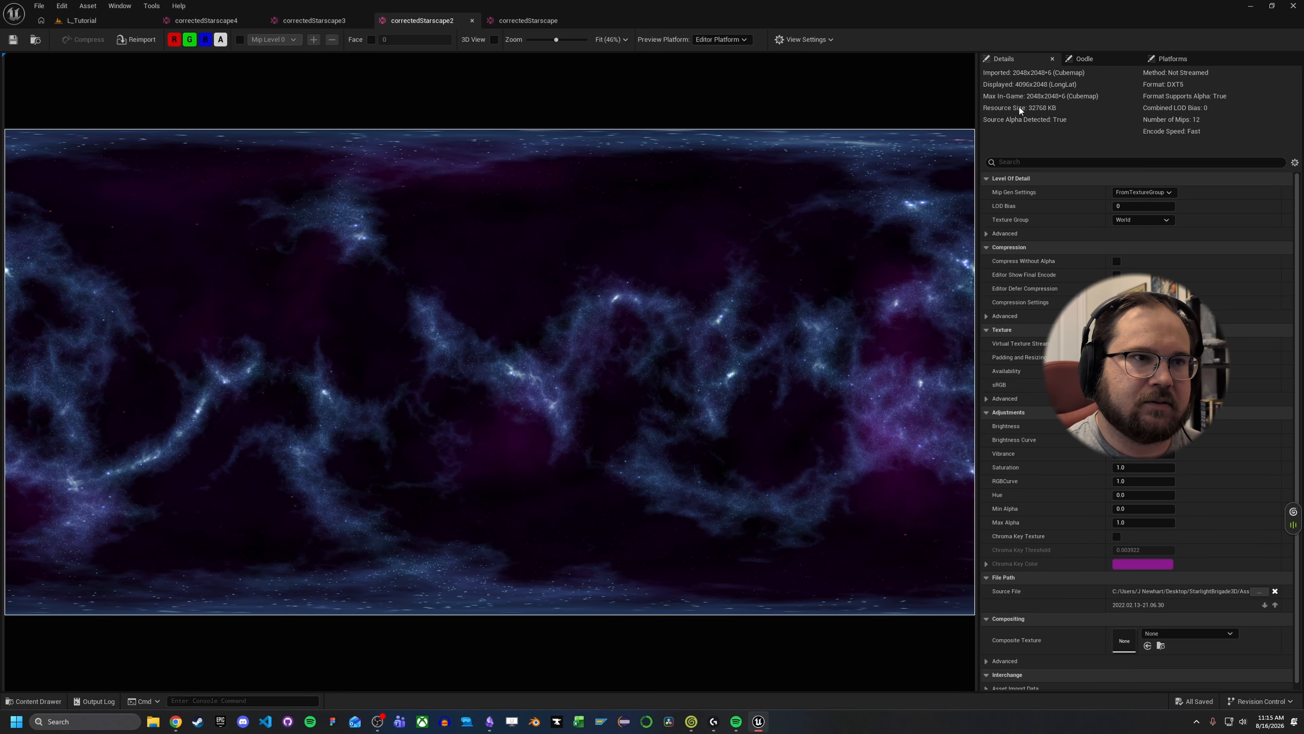
pyautogui.click(1133, 221)
pyautogui.click(1127, 396)
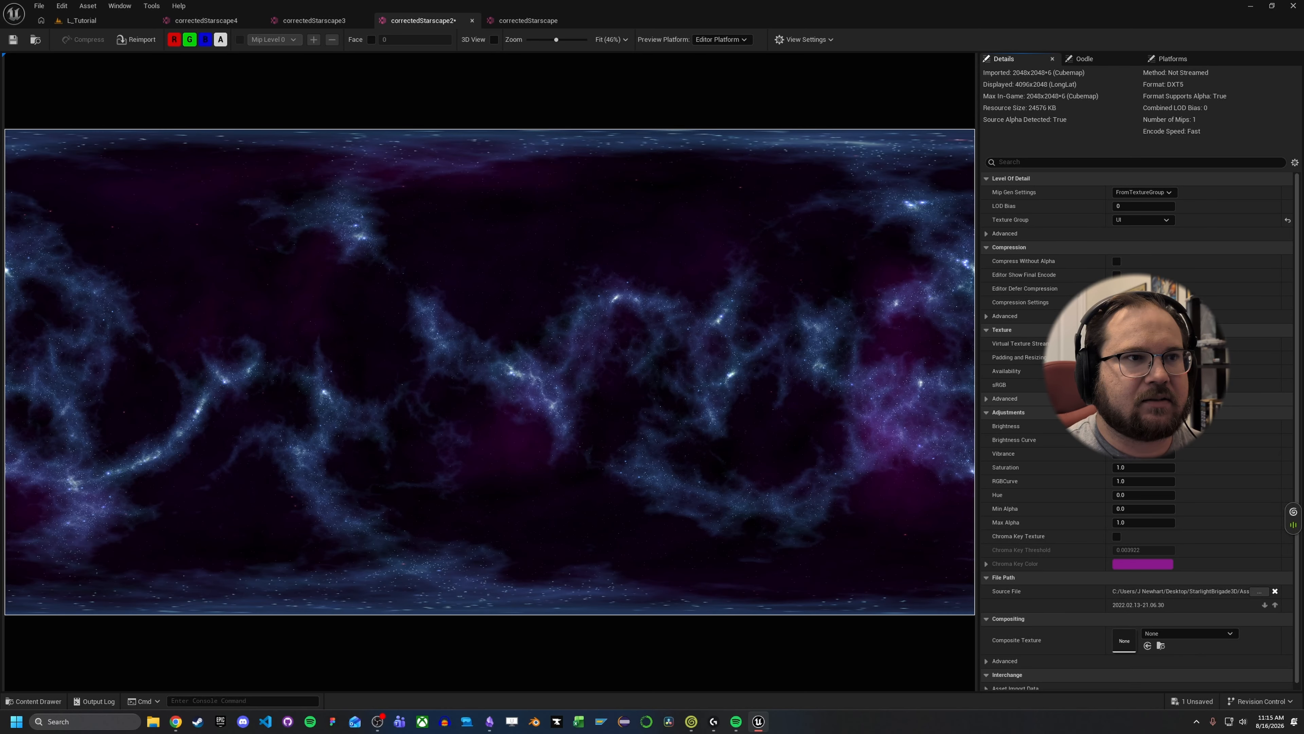
pyautogui.click(13, 39)
# Step: Assign the UI texture group to correctedStarscape3 and save it
pyautogui.click(313, 21)
pyautogui.click(1127, 221)
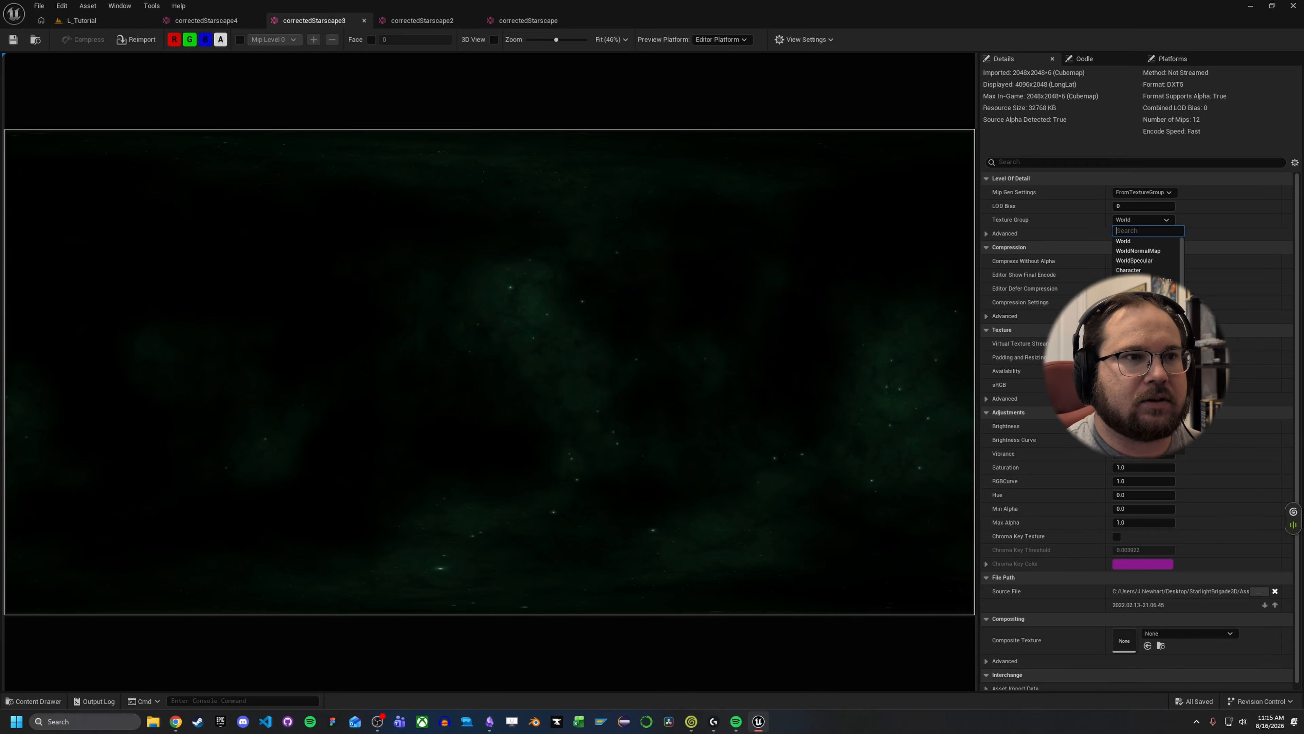
pyautogui.click(1129, 386)
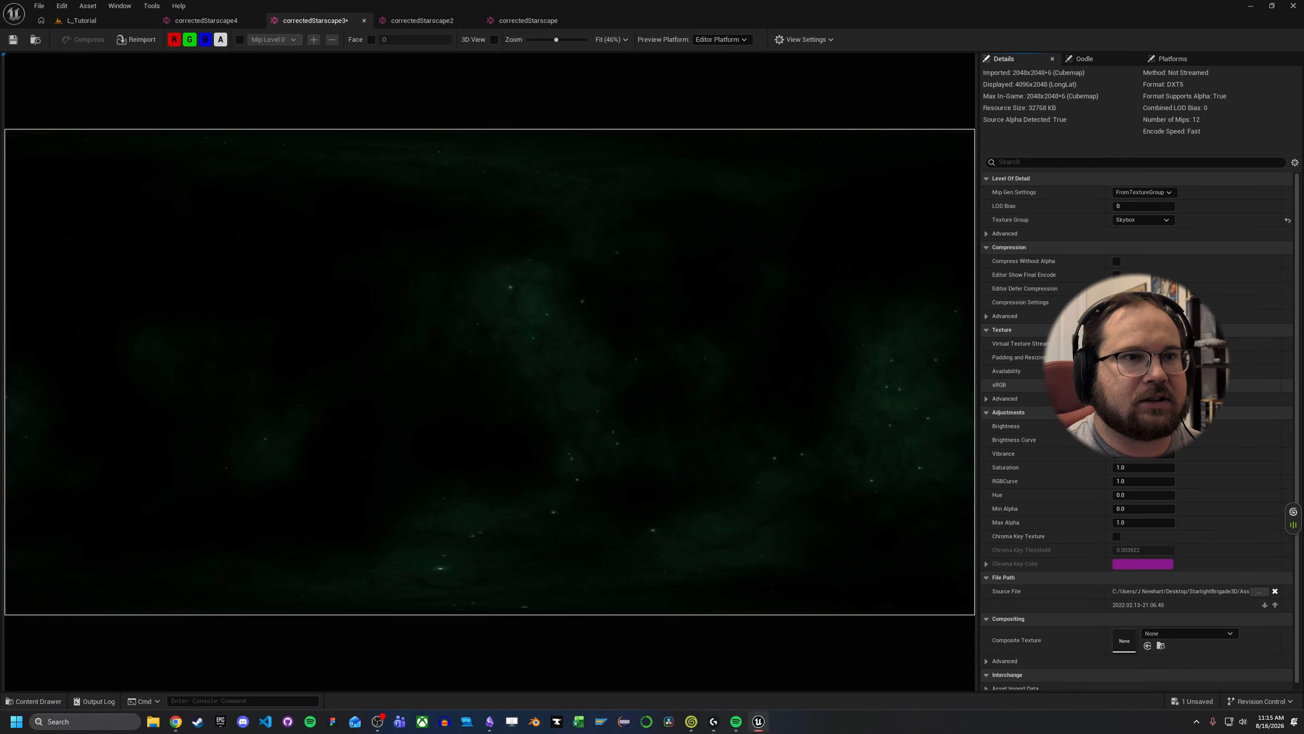
pyautogui.click(1131, 223)
pyautogui.click(1129, 396)
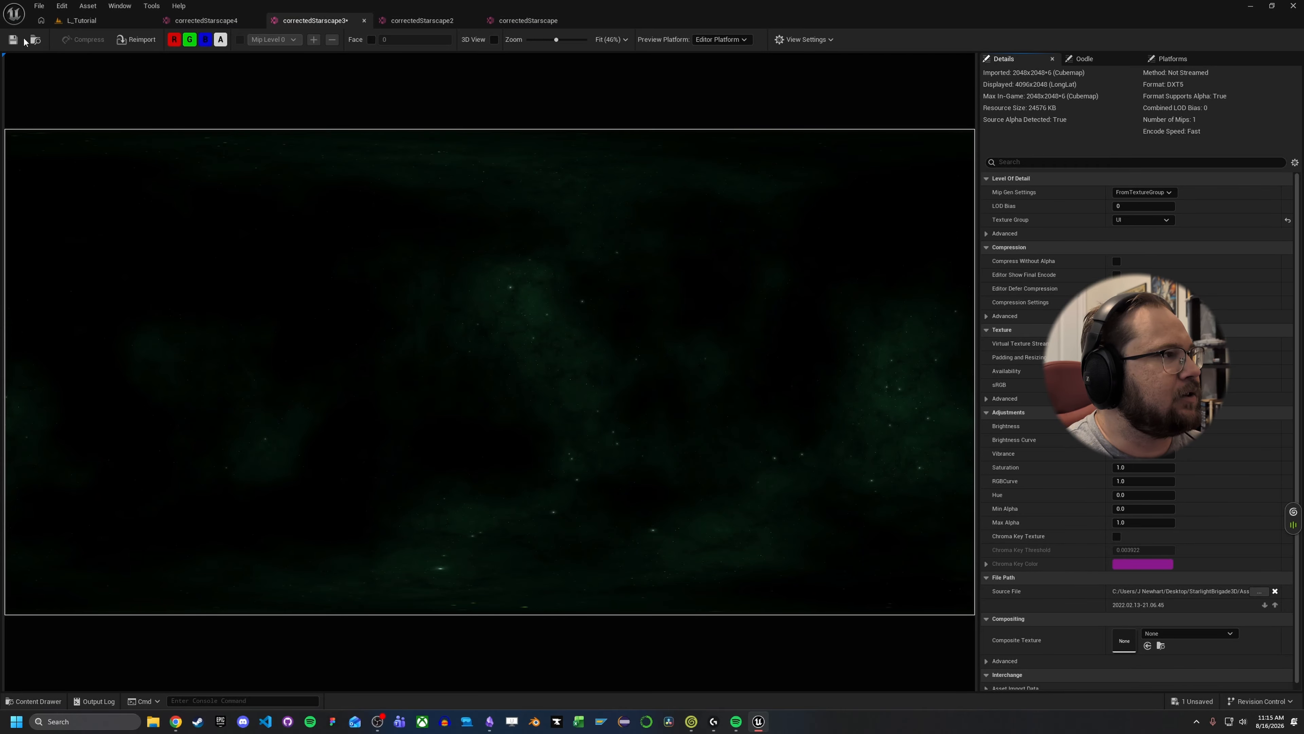
pyautogui.click(13, 39)
# Step: Assign the UI texture group to correctedStarscape4 and save it
pyautogui.click(229, 21)
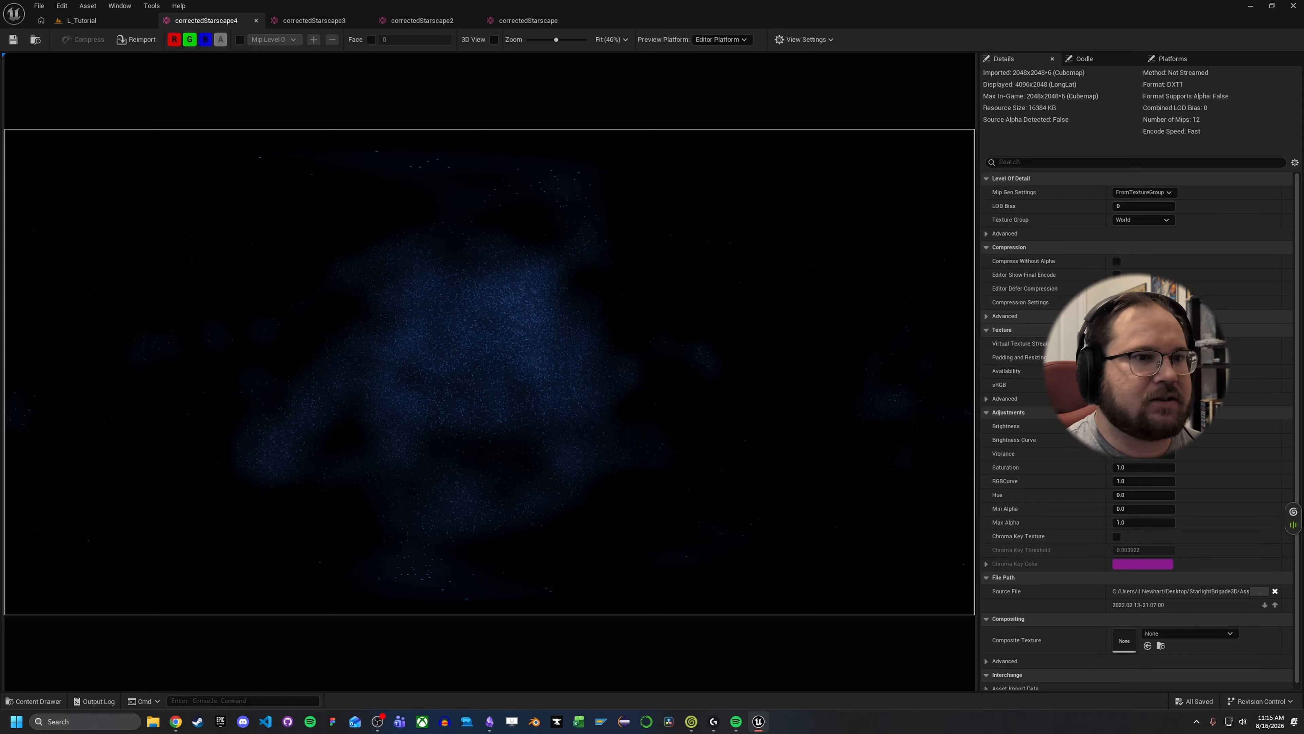
pyautogui.click(1142, 219)
pyautogui.click(1128, 395)
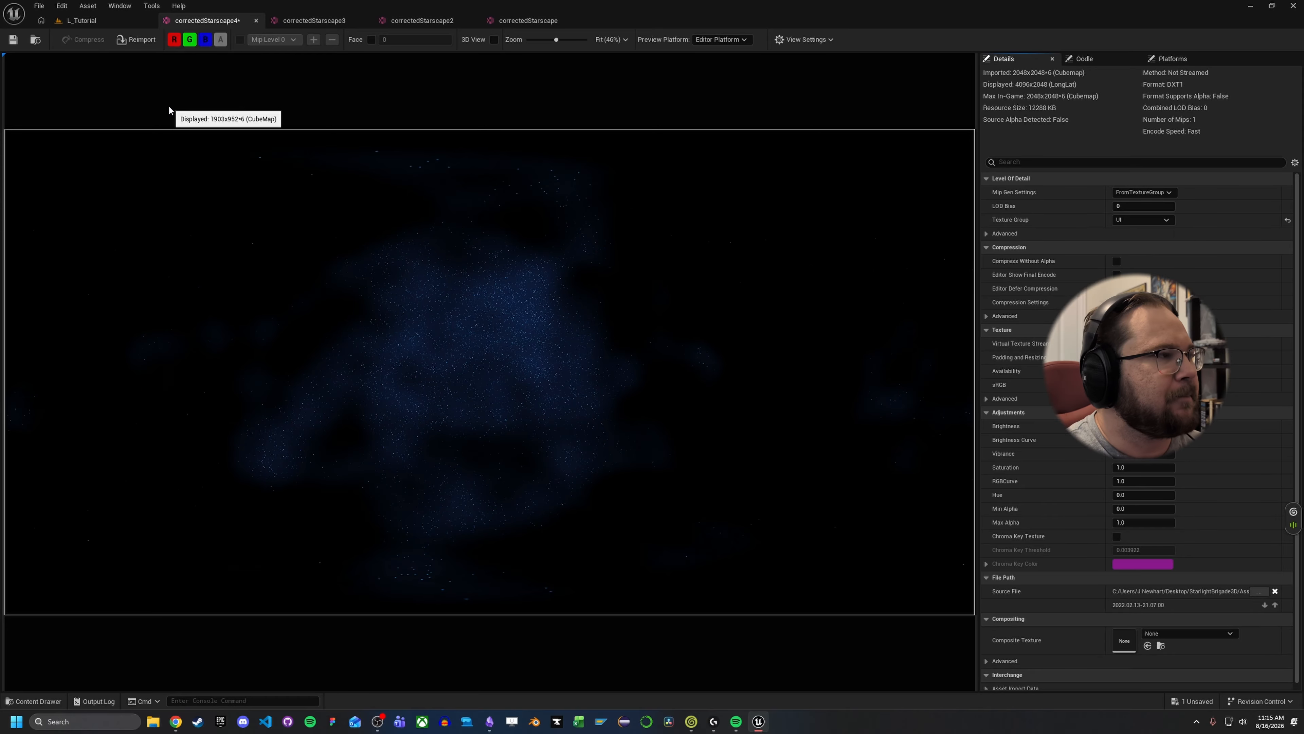
pyautogui.click(13, 39)
# Step: Return to the L_Tutorial level and play it in the editor to check the starscape
pyautogui.click(82, 20)
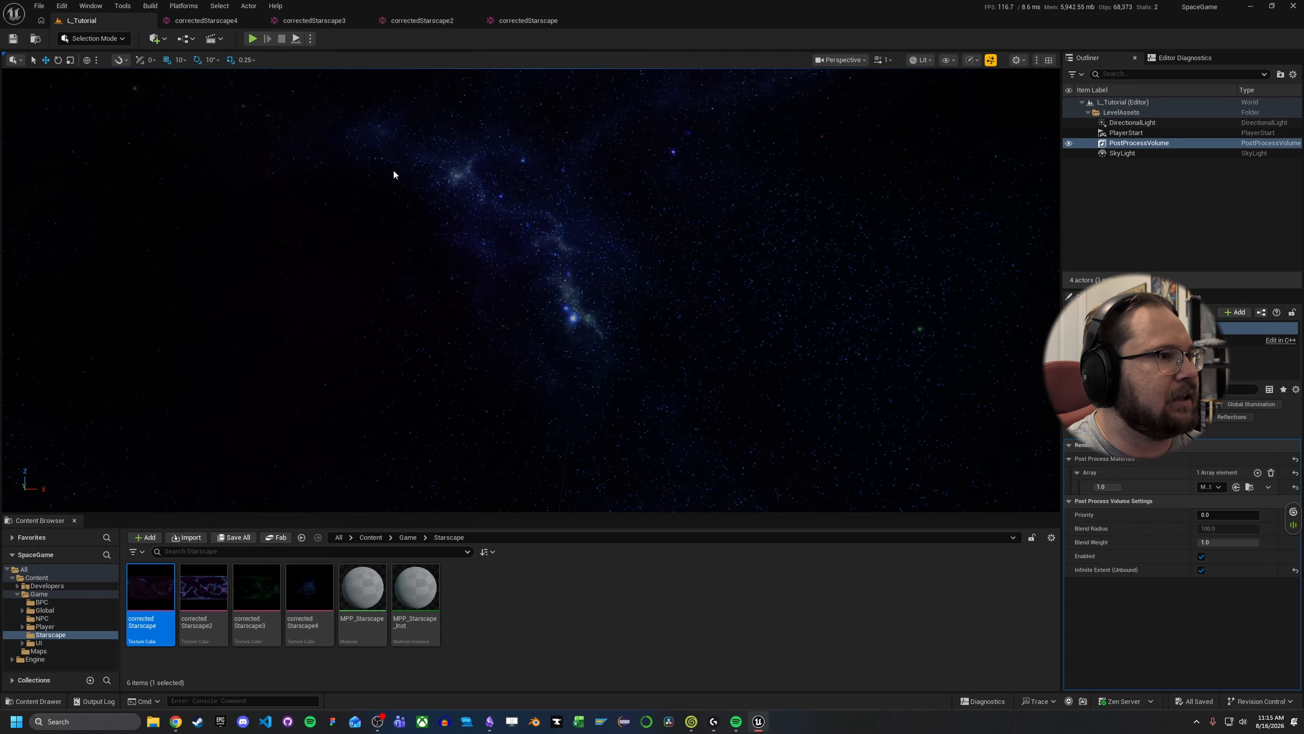
pyautogui.moveTo(394, 175); pyautogui.dragTo(244, 88, button='right')
pyautogui.click(253, 39)
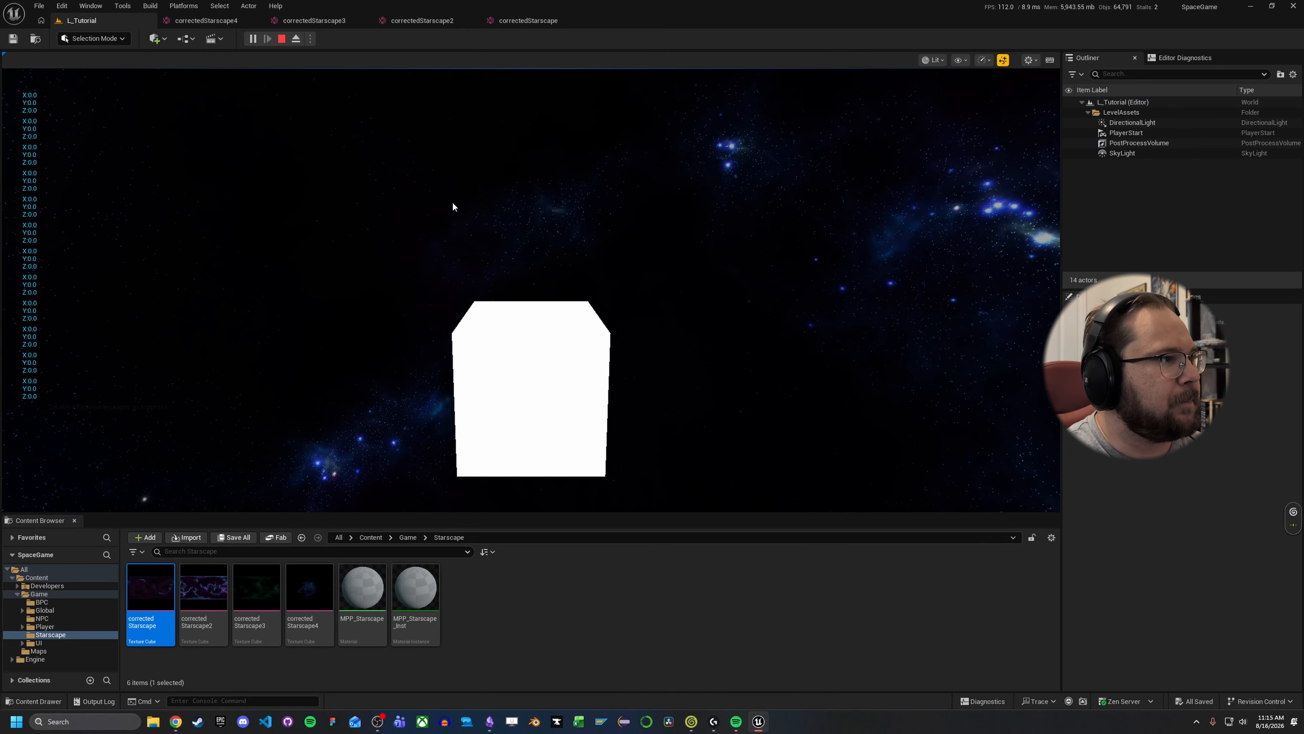
# Step: Examine the starscape from the moving pawn in the running level and end the play session
pyautogui.press('w')
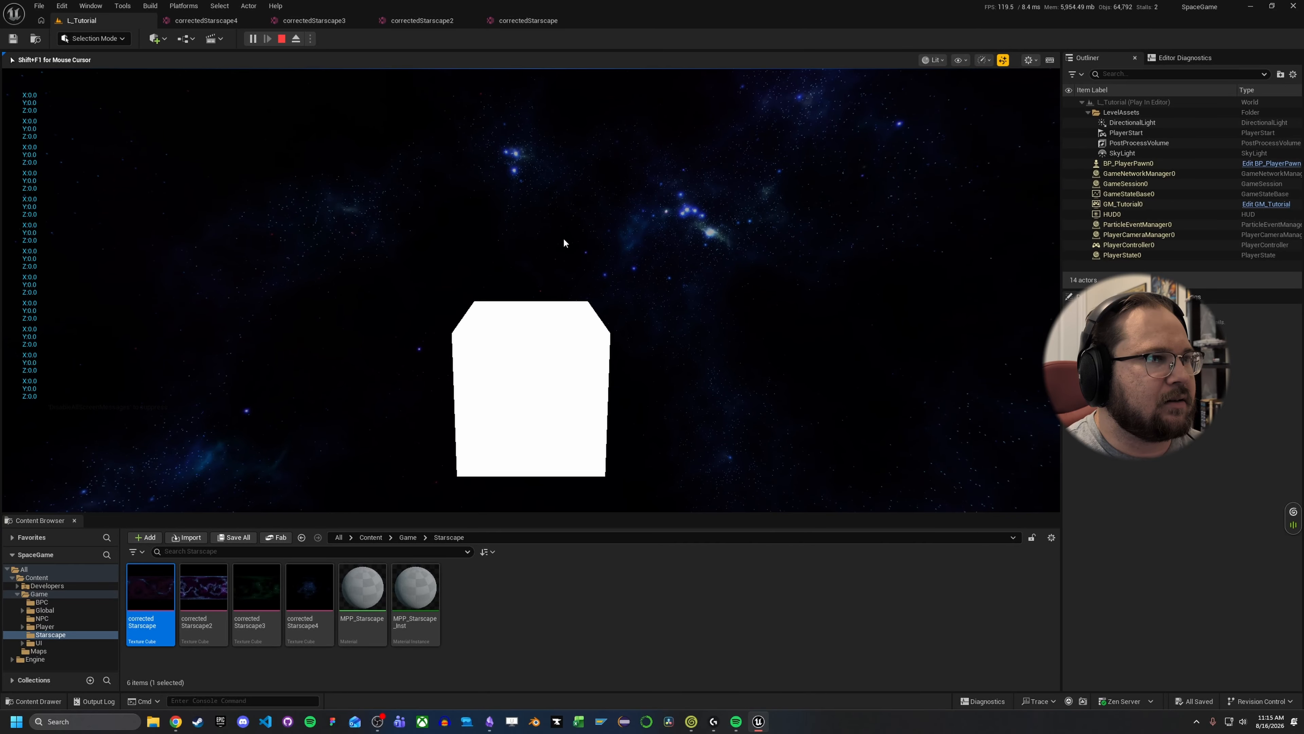
pyautogui.press('Escape')
pyautogui.press('f')
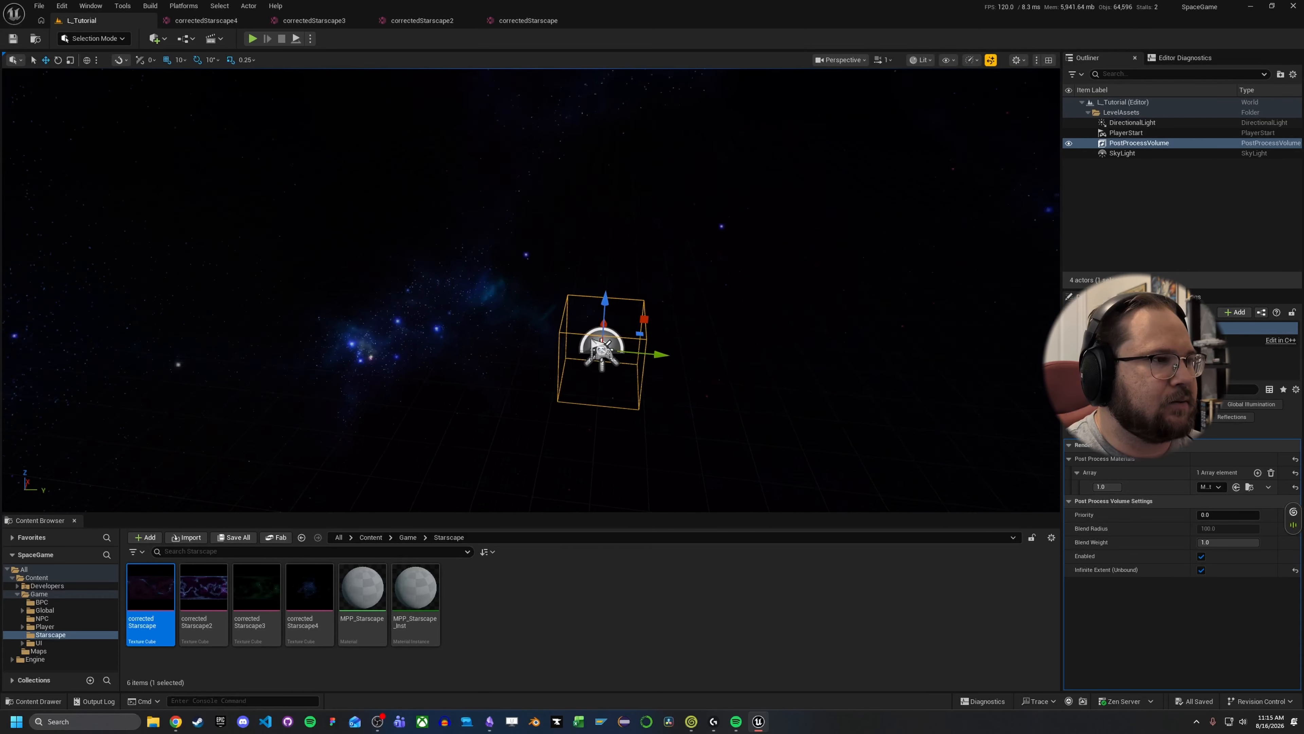
pyautogui.moveTo(595, 341); pyautogui.dragTo(353, 287, button='right')
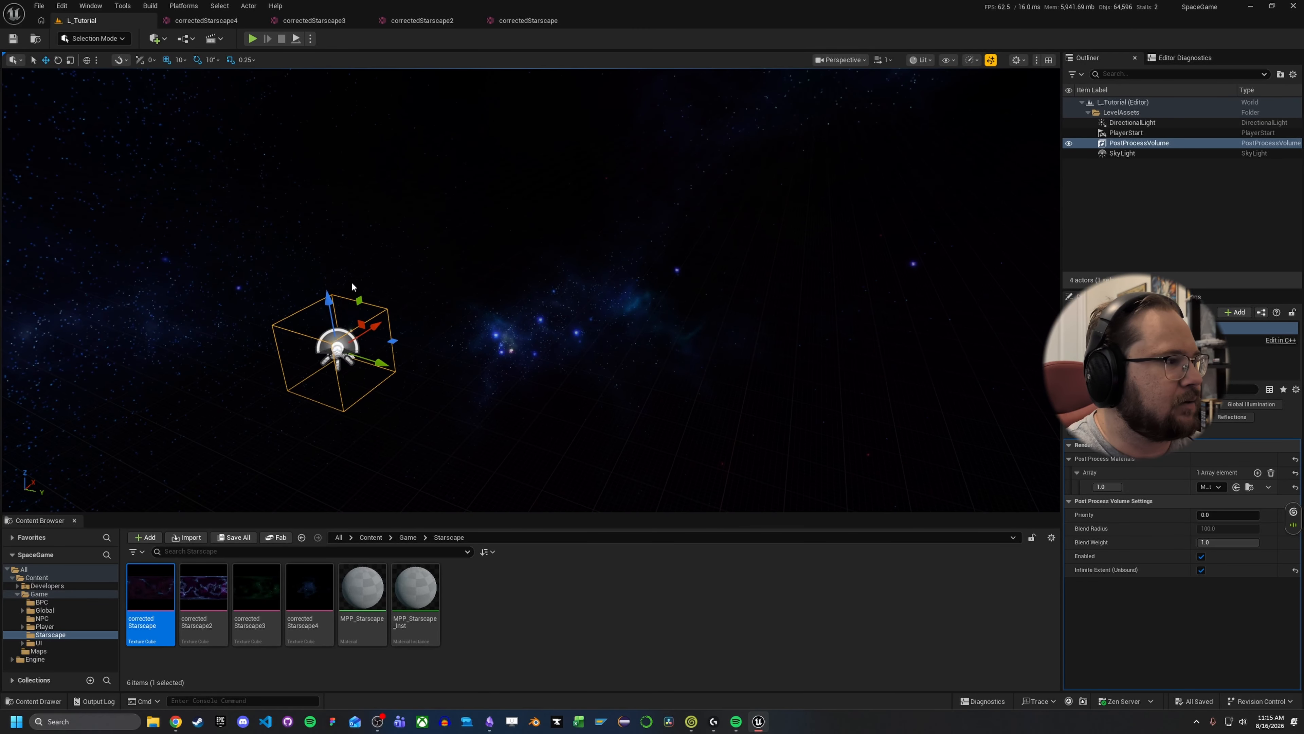
# Step: Add a sphere to the level, move it away from the post-process volume and save the level
pyautogui.click(160, 43)
pyautogui.moveTo(181, 144)
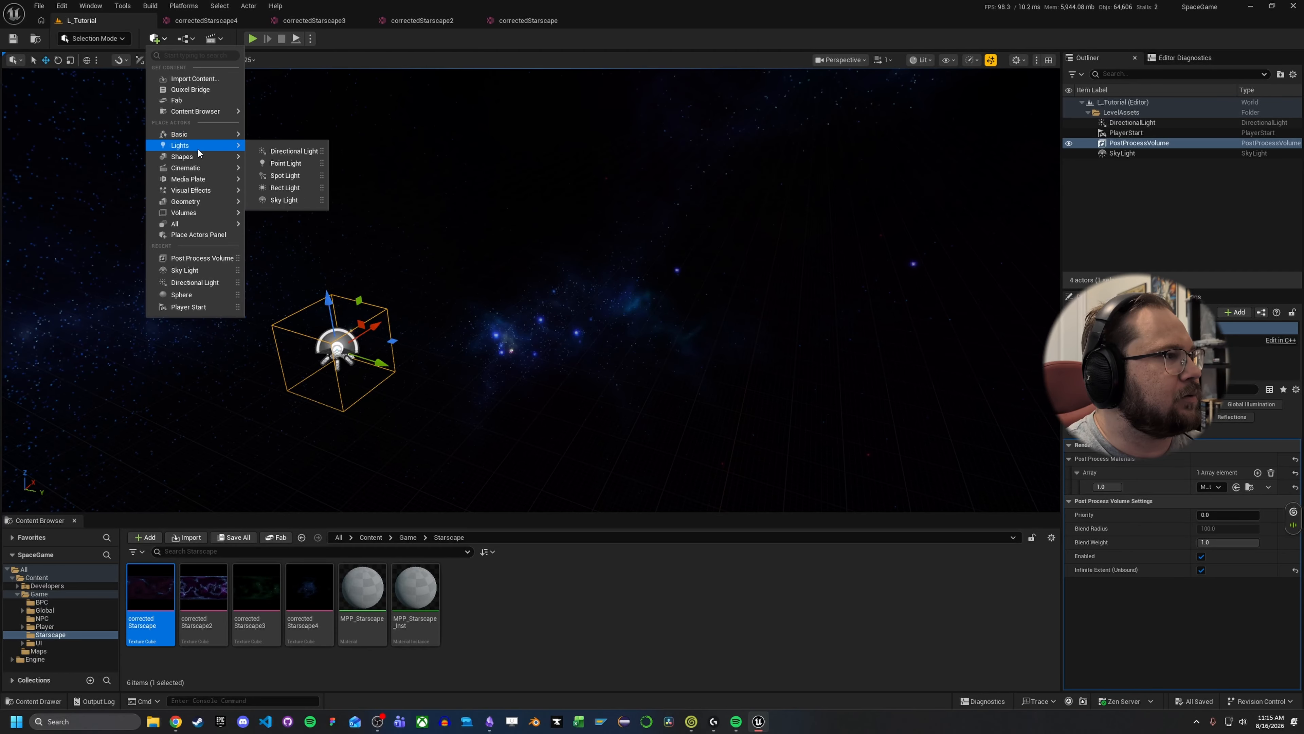
pyautogui.click(274, 175)
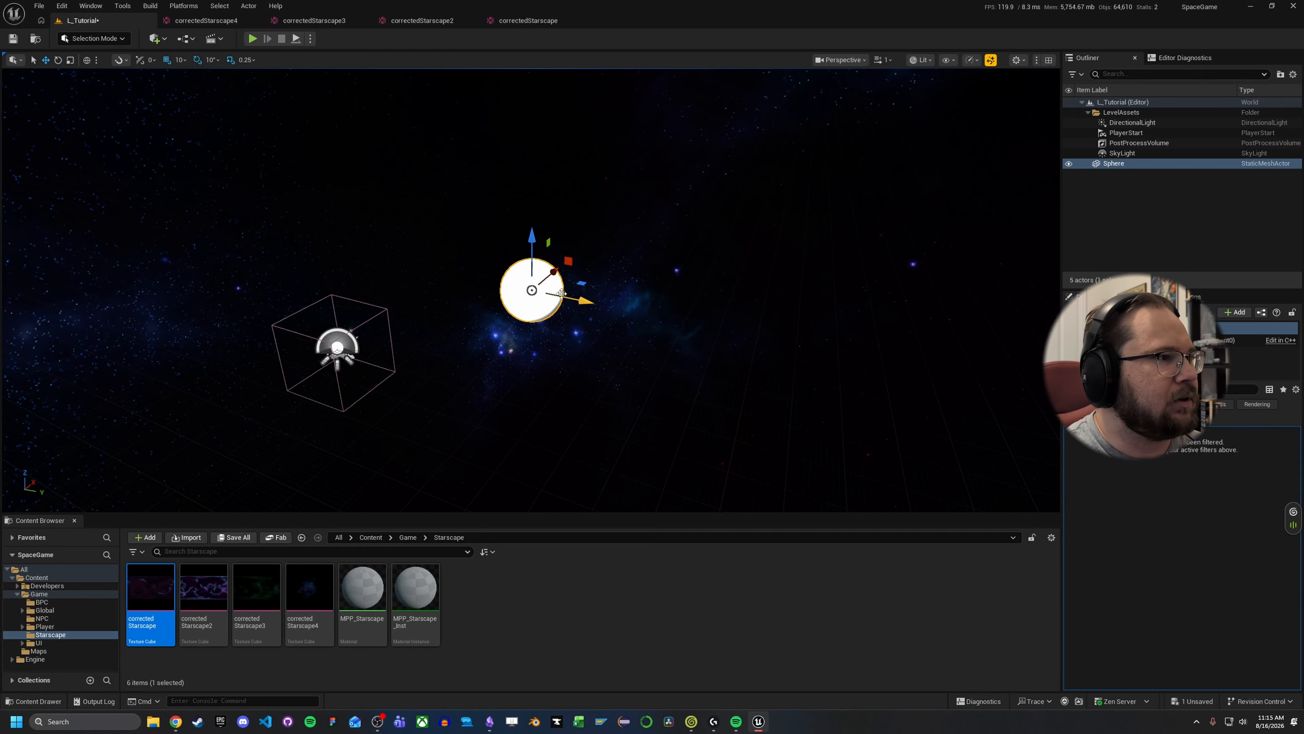
pyautogui.moveTo(554, 272); pyautogui.dragTo(762, 206)
pyautogui.moveTo(560, 312); pyautogui.dragTo(525, 292, button='right')
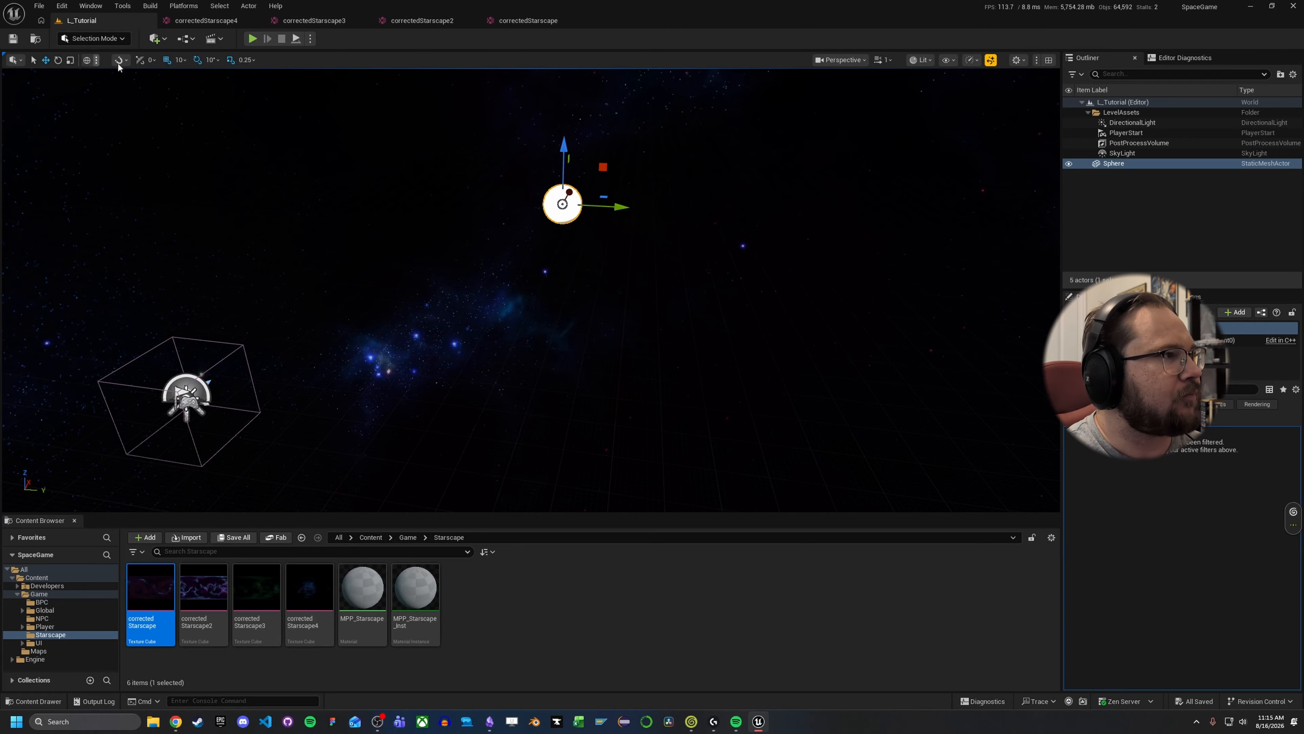
# Step: Play the level to check the sphere's lighting against the starscape, and inspect its shaded side up close in the editor
pyautogui.hotkey('alt', 'p')
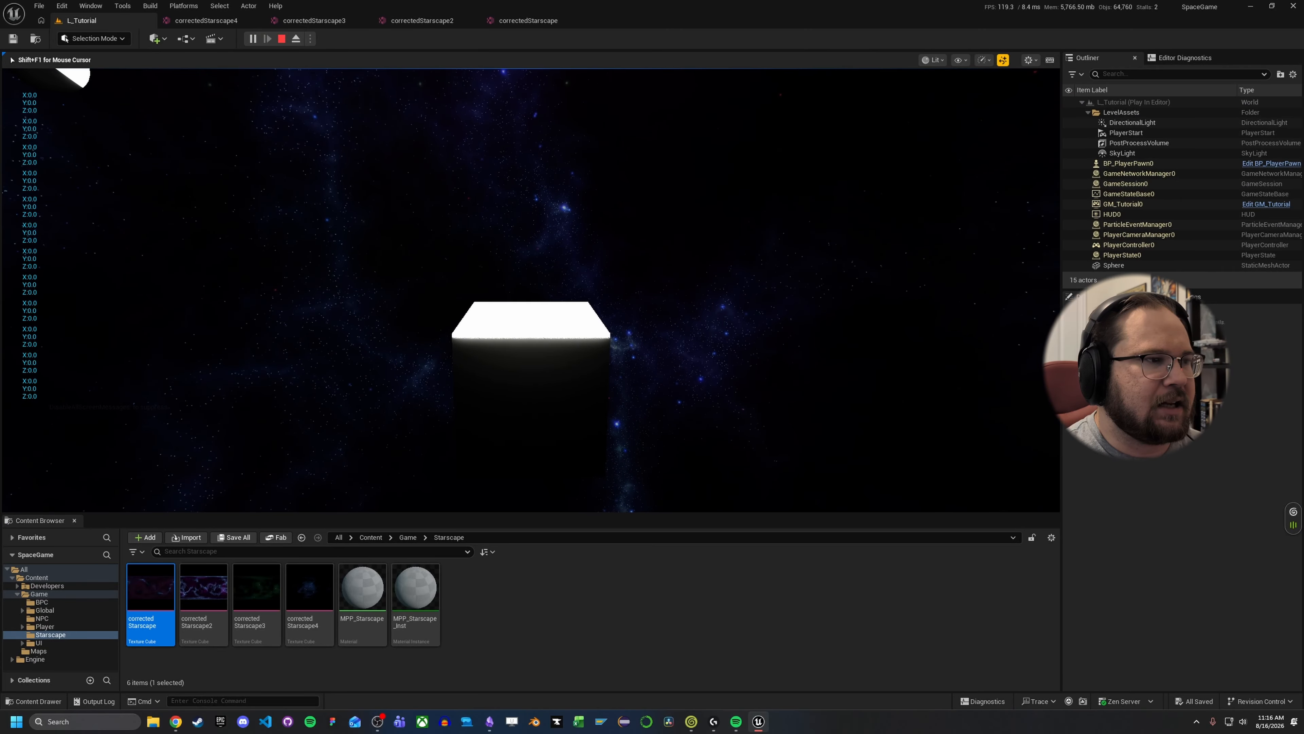
pyautogui.press('s')
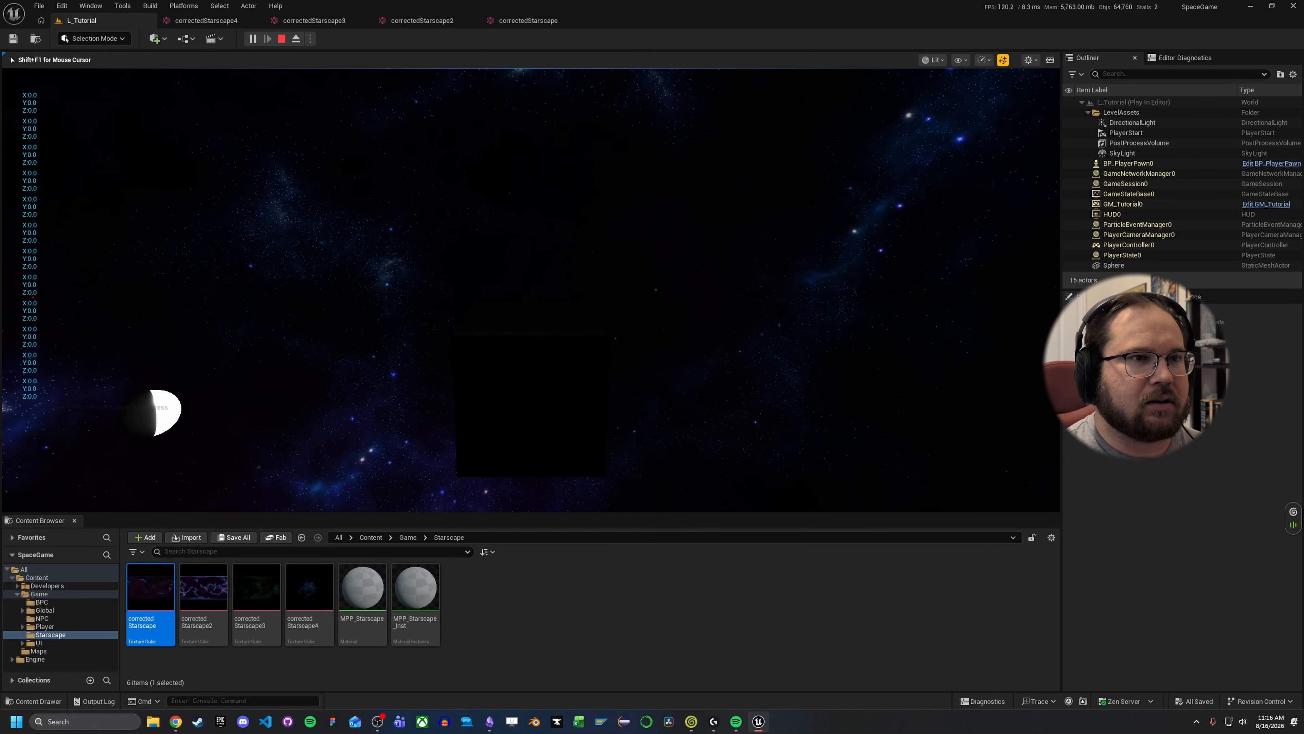
pyautogui.press('Escape')
pyautogui.moveTo(891, 381); pyautogui.dragTo(834, 497, button='right')
pyautogui.press('w')
pyautogui.press('s')
pyautogui.press('w')
pyautogui.press('s')
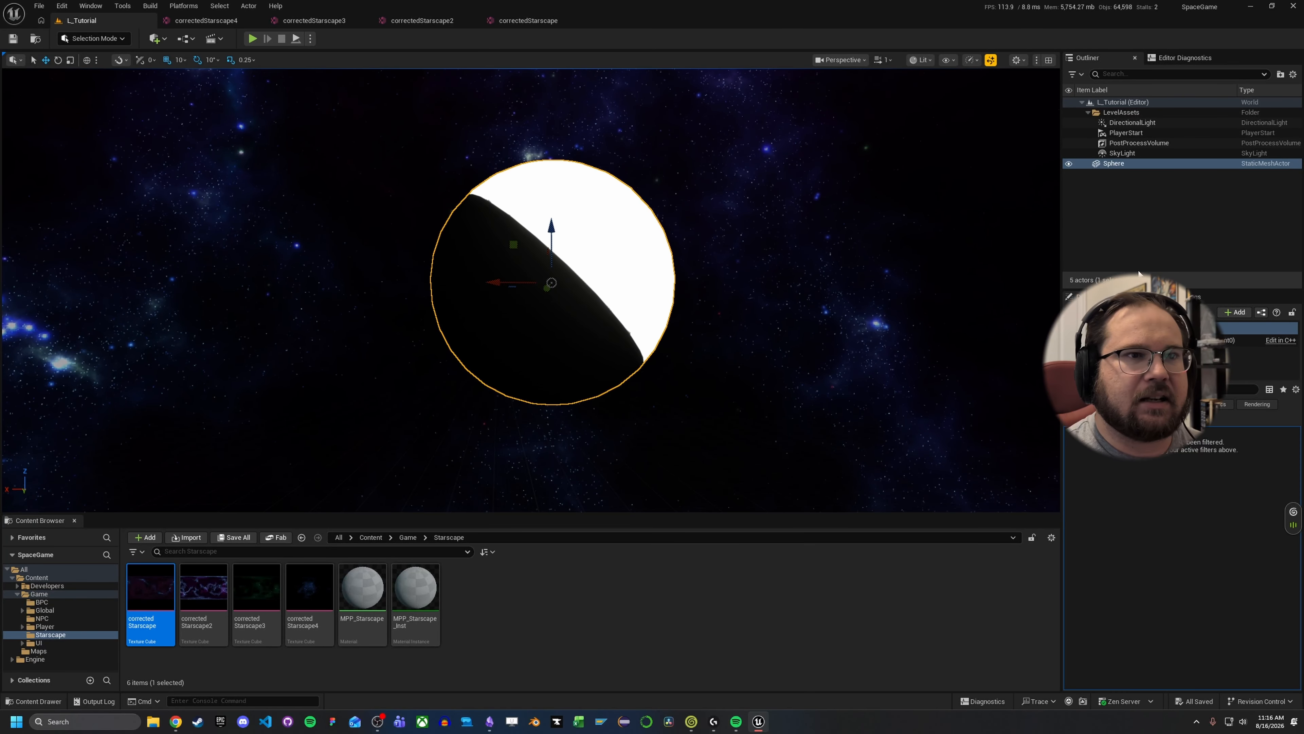
# Step: Try intensity scales of 5 and 100 and real-time capture on the SkyLight, restoring intensity scale 1 and no real-time capture
pyautogui.click(1127, 153)
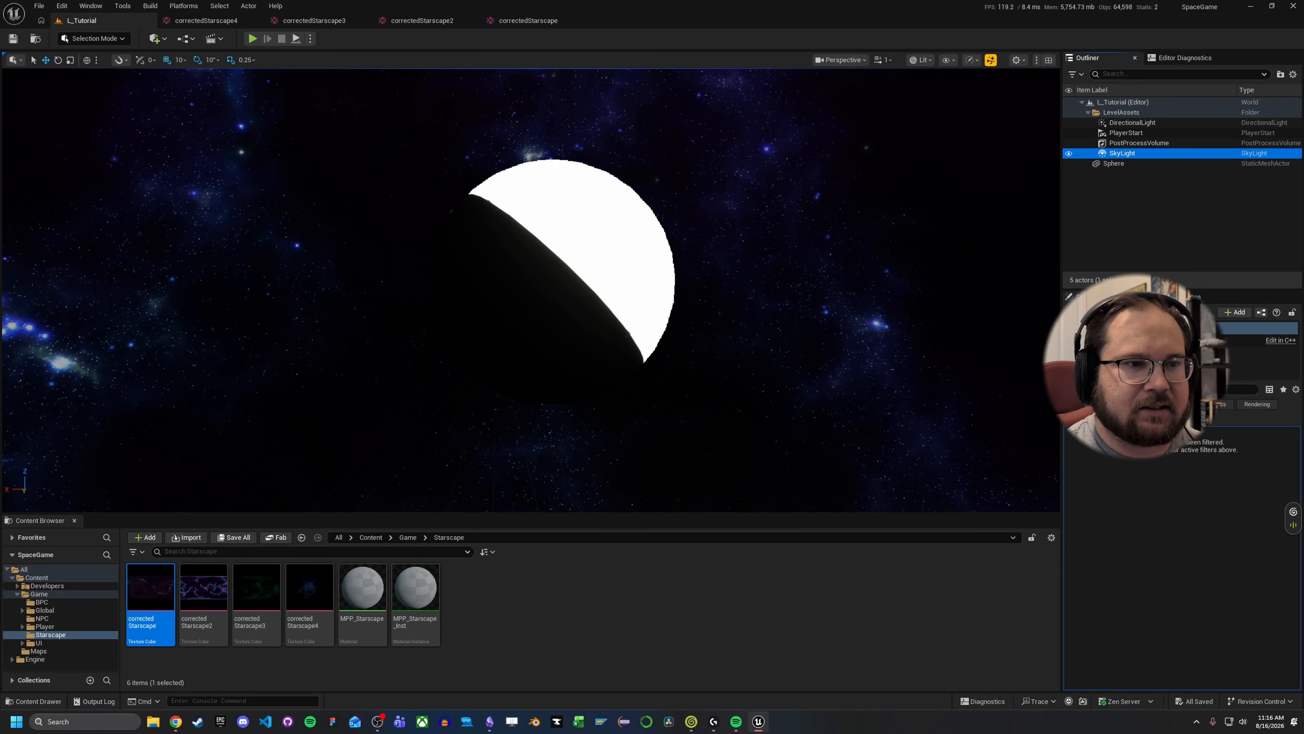
pyautogui.scroll(-2, 1155, 529)
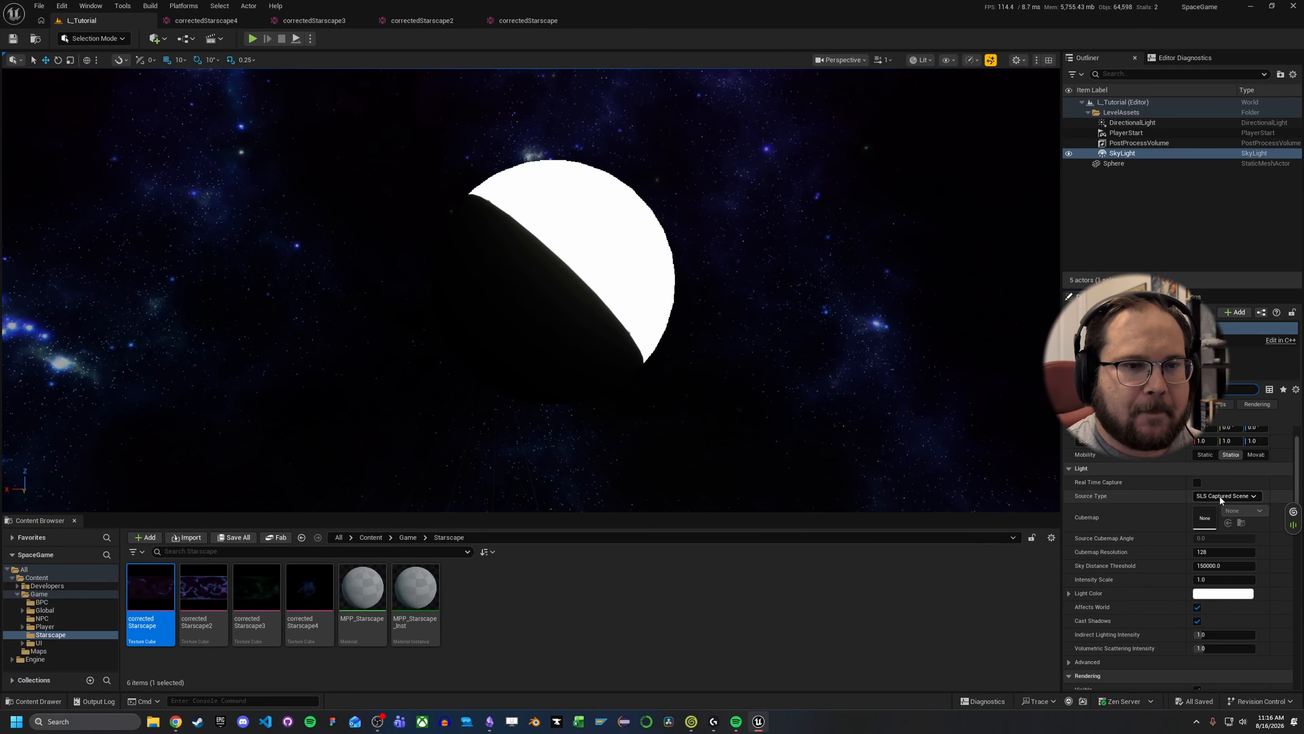
pyautogui.click(1225, 581)
pyautogui.write('5')
pyautogui.press('Return')
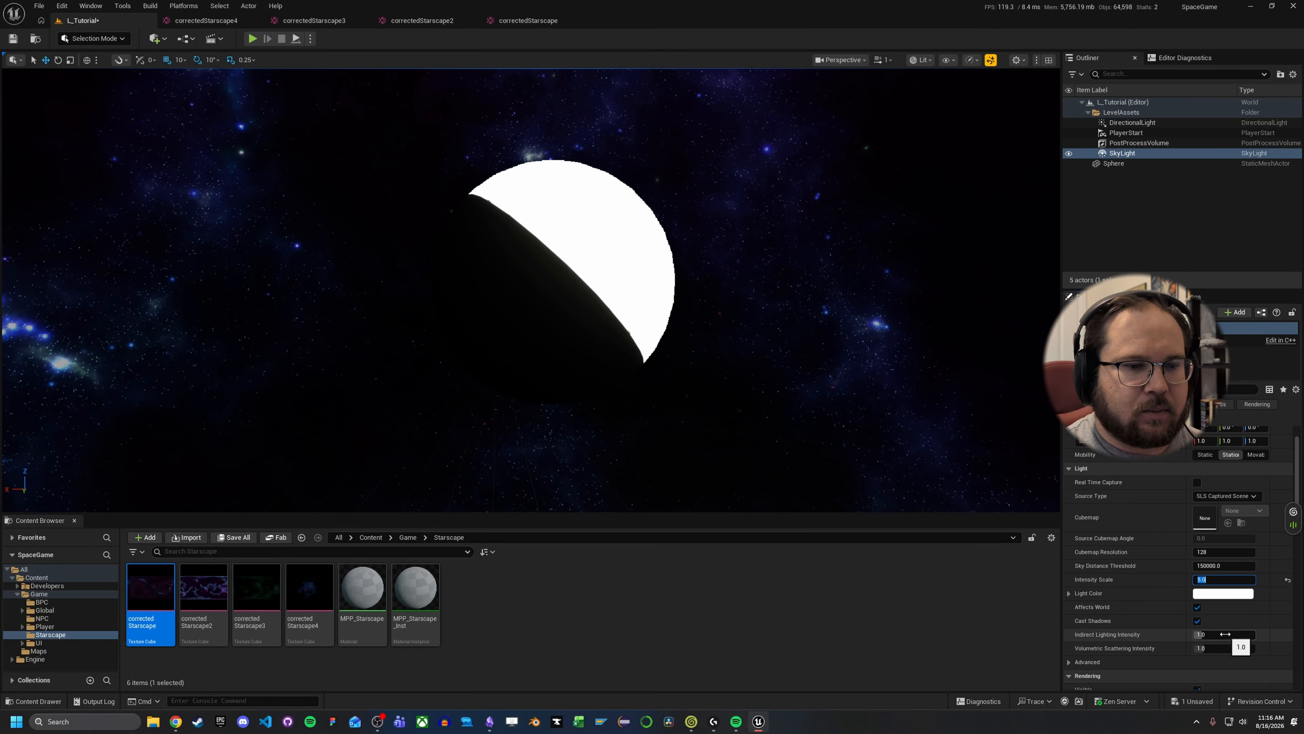
pyautogui.click(1216, 581)
pyautogui.write('100')
pyautogui.press('Return')
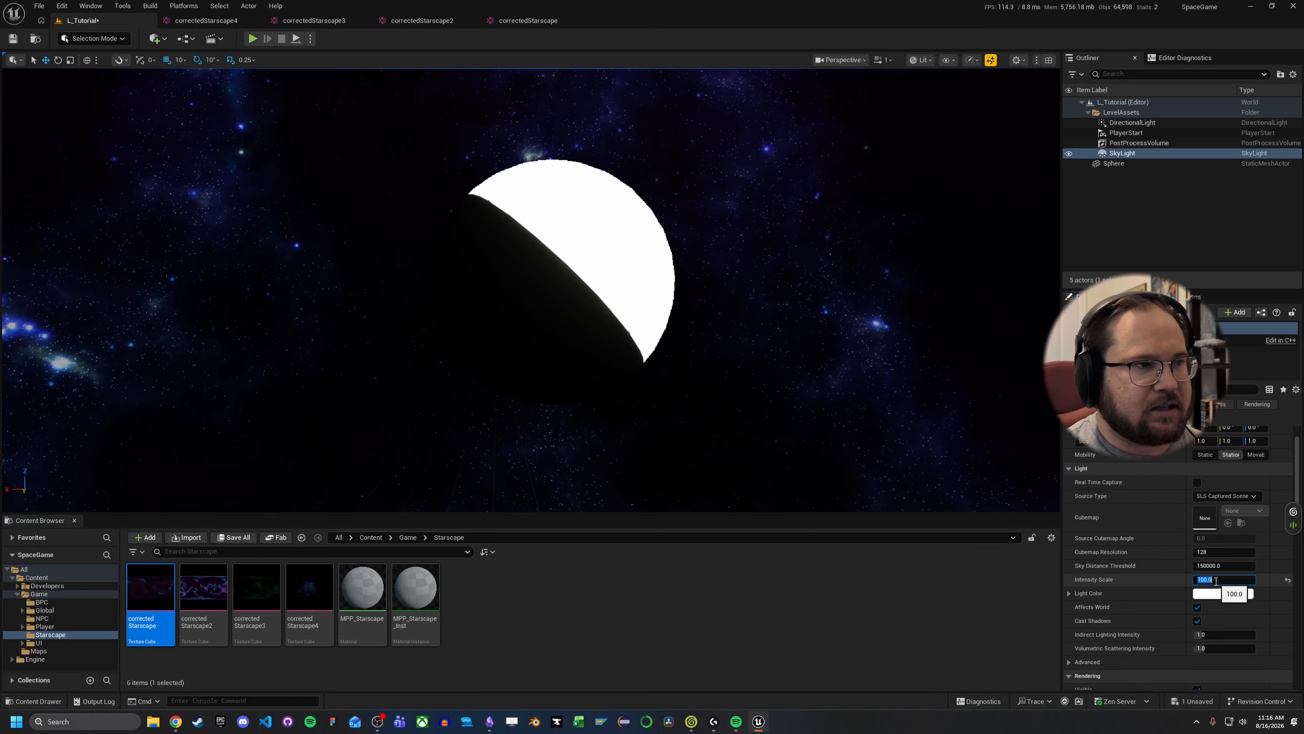
pyautogui.write('1')
pyautogui.press('Return')
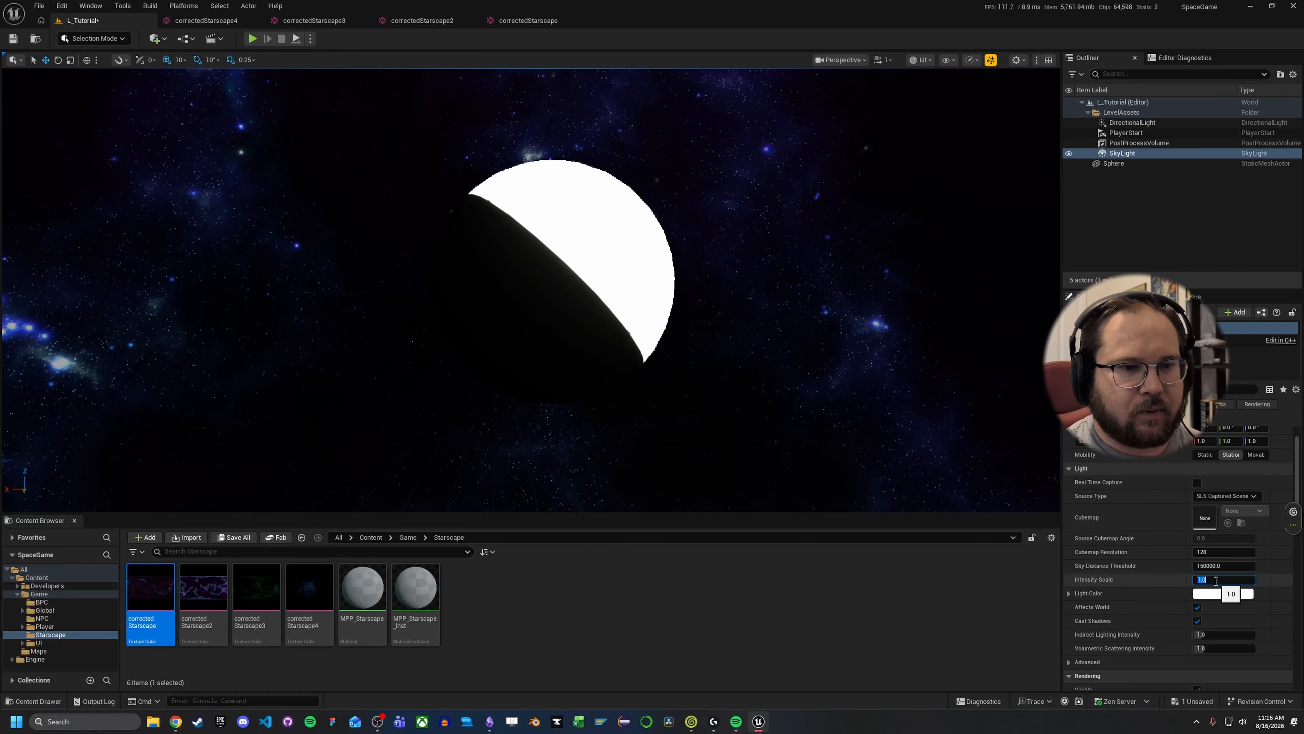
pyautogui.click(1198, 481)
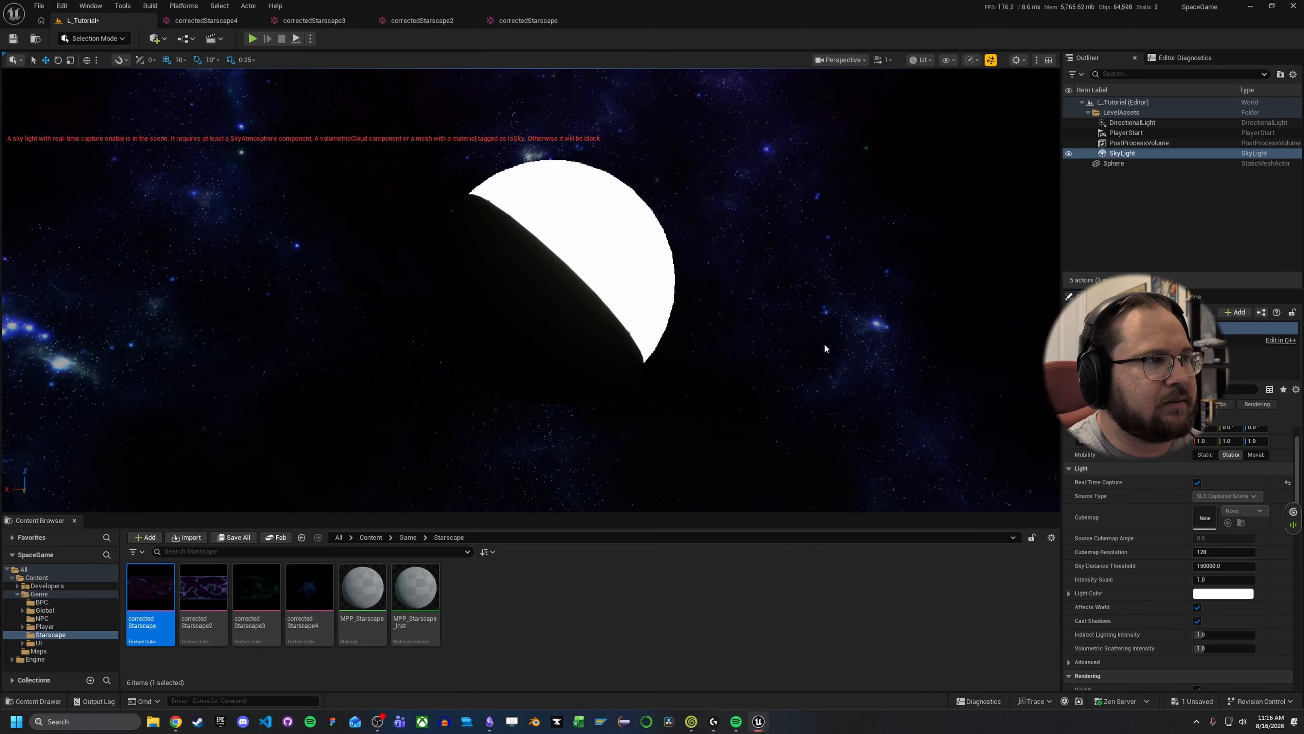
pyautogui.click(1197, 482)
# Step: Set the SkyLight's source type to SLS Specified Cubemap and assign correctedStarscape2 as its cubemap
pyautogui.click(1227, 496)
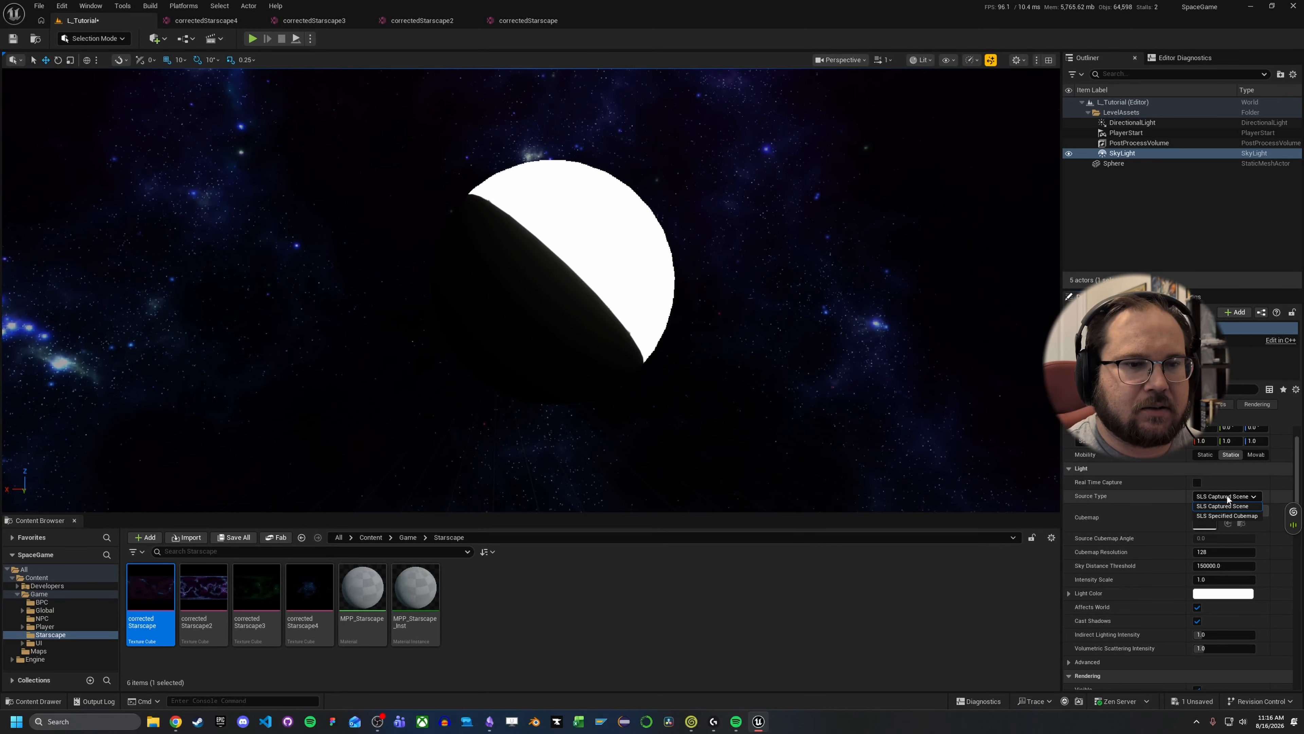
pyautogui.click(1216, 515)
pyautogui.click(1253, 511)
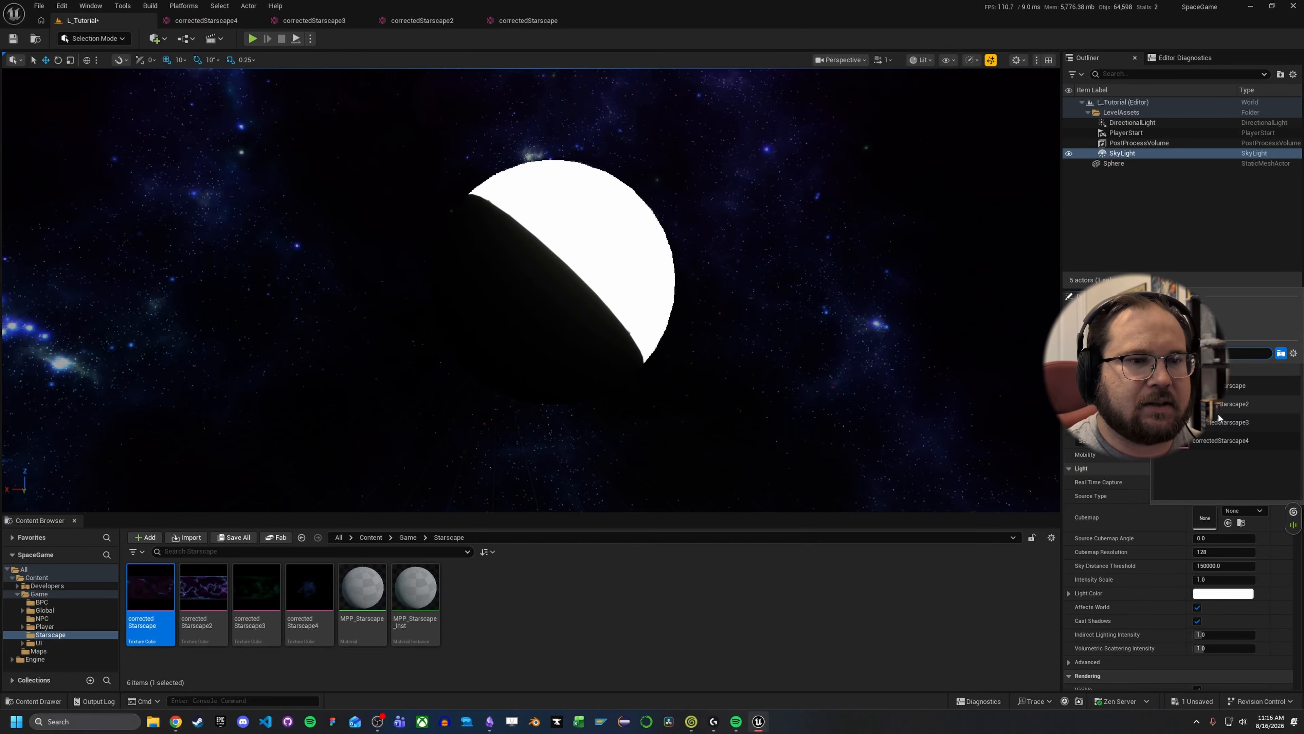
pyautogui.click(1232, 404)
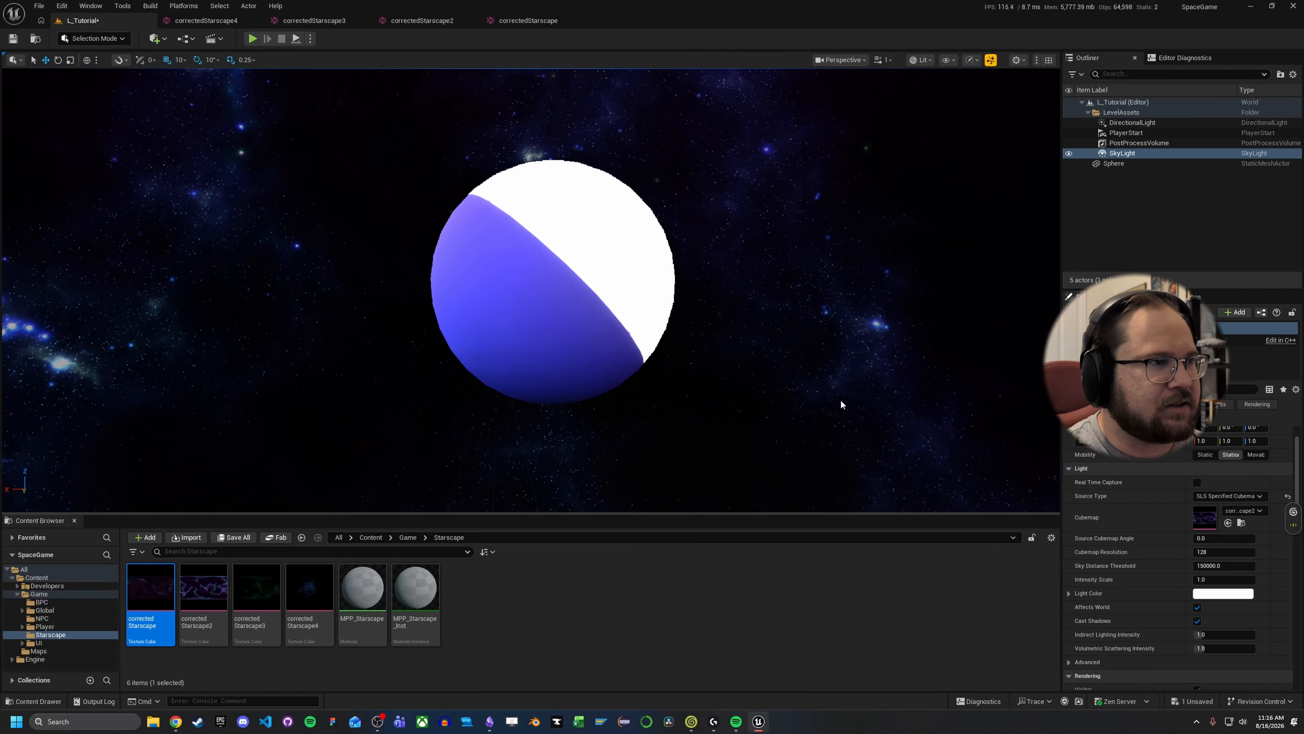
# Step: Set the SkyLight's intensity scale to 0.5, cubemap resolution to 256 and sky distance threshold to 15000
pyautogui.moveTo(841, 404)
pyautogui.mouseDown(button='right')
pyautogui.moveTo(821, 398)
pyautogui.moveTo(863, 411)
pyautogui.moveTo(841, 396)
pyautogui.mouseUp(button='right')
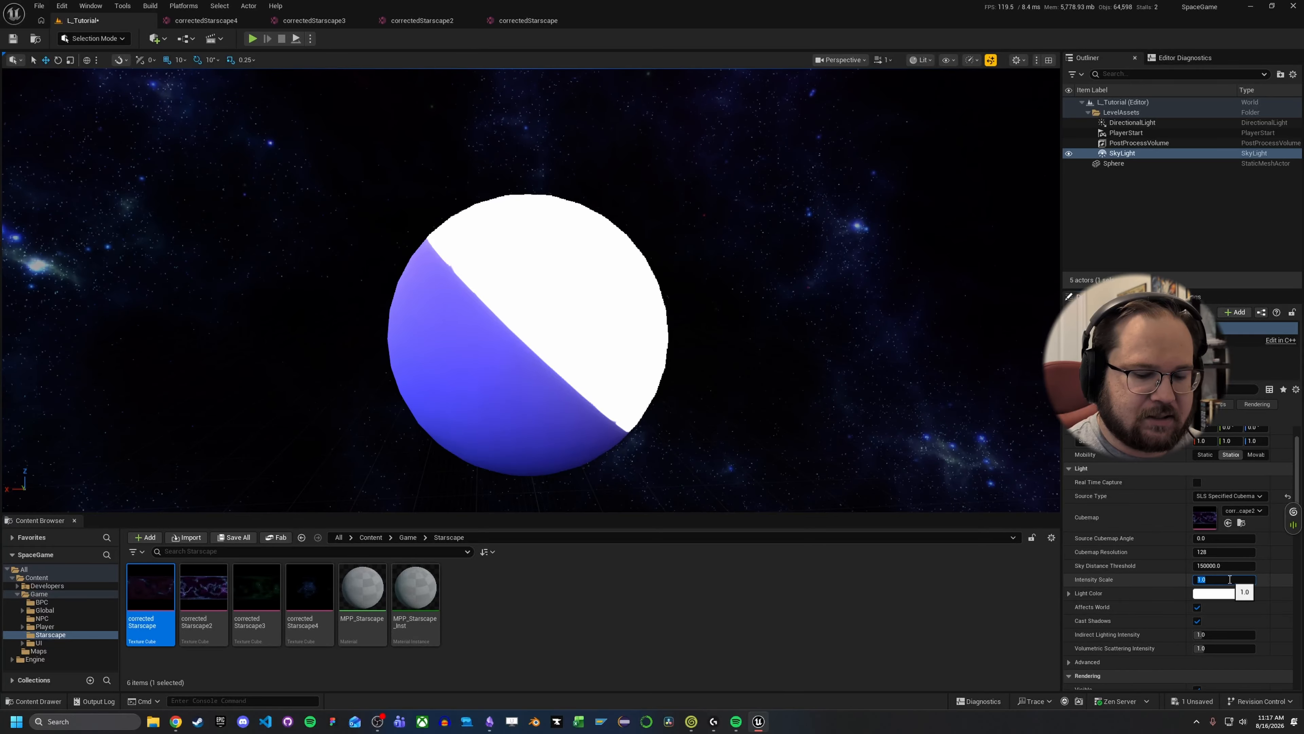
pyautogui.press('Return')
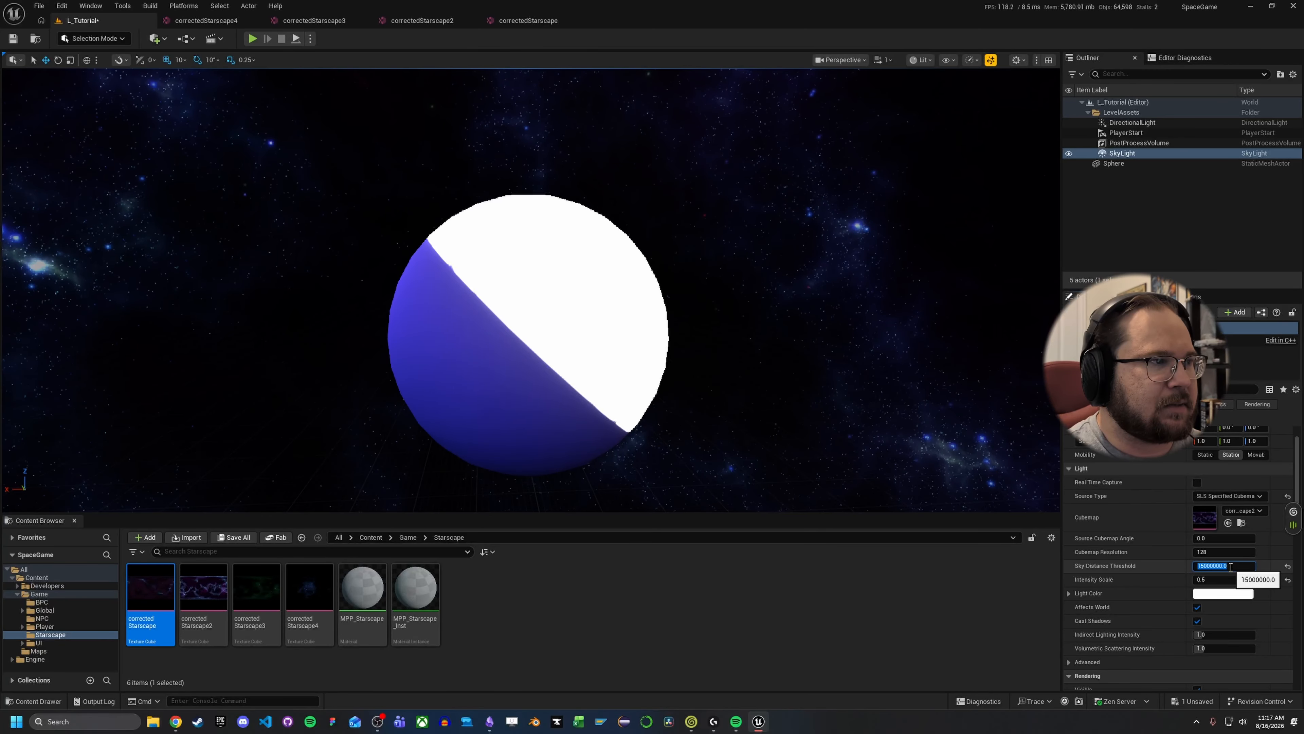
pyautogui.moveTo(917, 408)
pyautogui.mouseDown(button='right')
pyautogui.moveTo(847, 406)
pyautogui.moveTo(976, 408)
pyautogui.moveTo(883, 408)
pyautogui.moveTo(898, 409)
pyautogui.mouseUp(button='right')
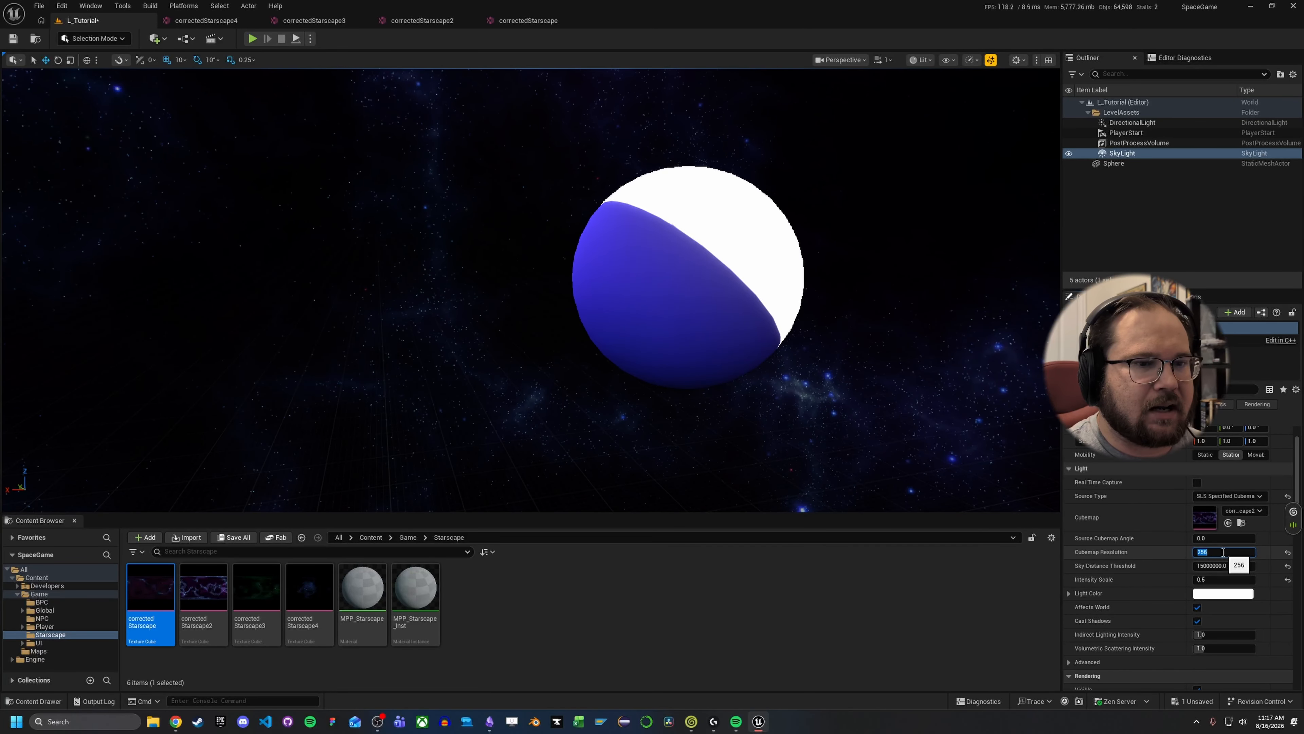
pyautogui.click(1210, 565)
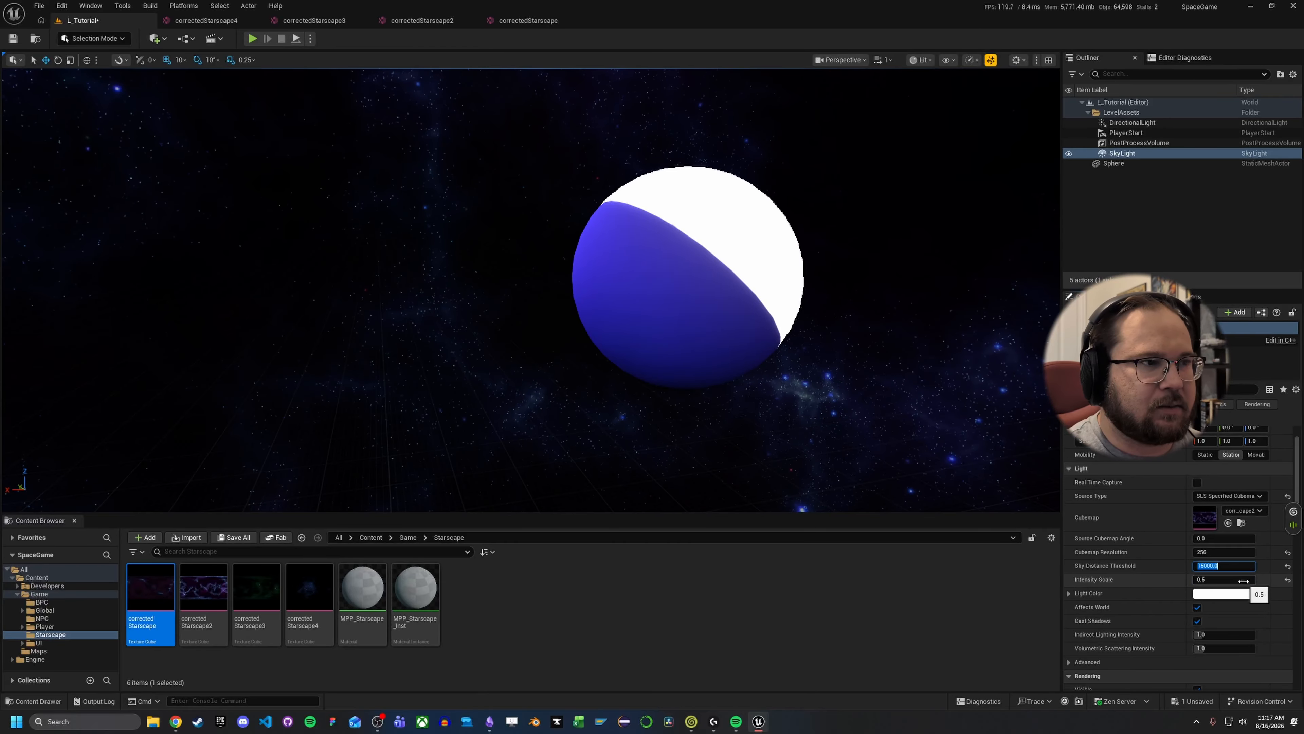
# Step: Try a SkyLight cubemap resolution of 512 and inspect the sphere's shading from another angle
pyautogui.click(1220, 551)
pyautogui.write('51')
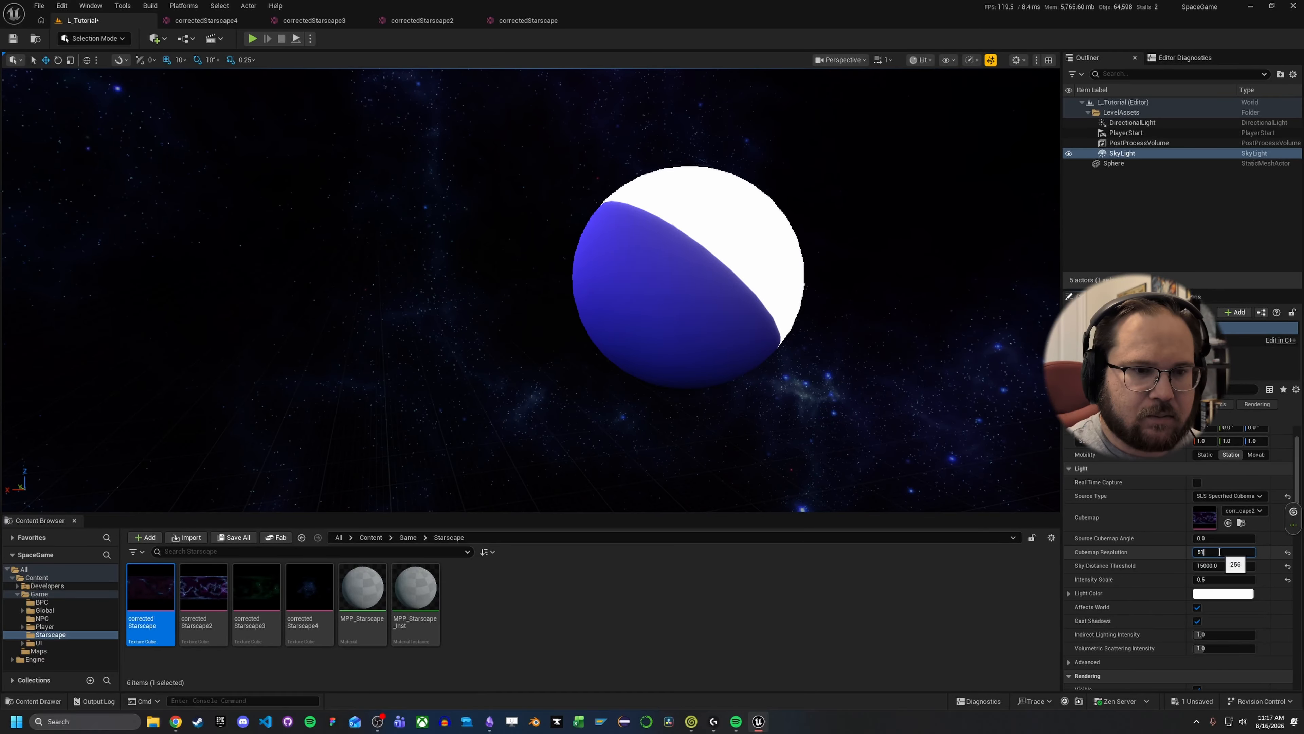
pyautogui.write('2')
pyautogui.press('Return')
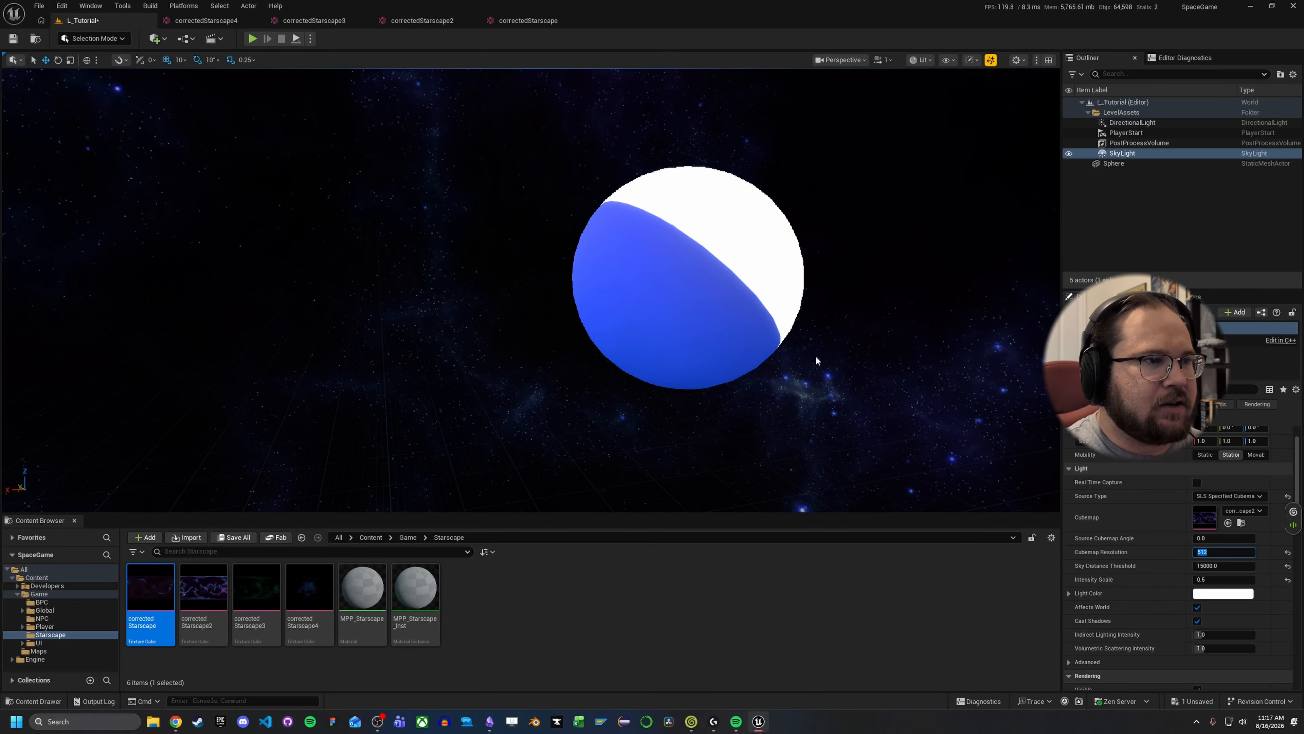
pyautogui.press('a')
pyautogui.moveTo(817, 361); pyautogui.dragTo(657, 339, button='right')
pyautogui.press('w')
pyautogui.press('d')
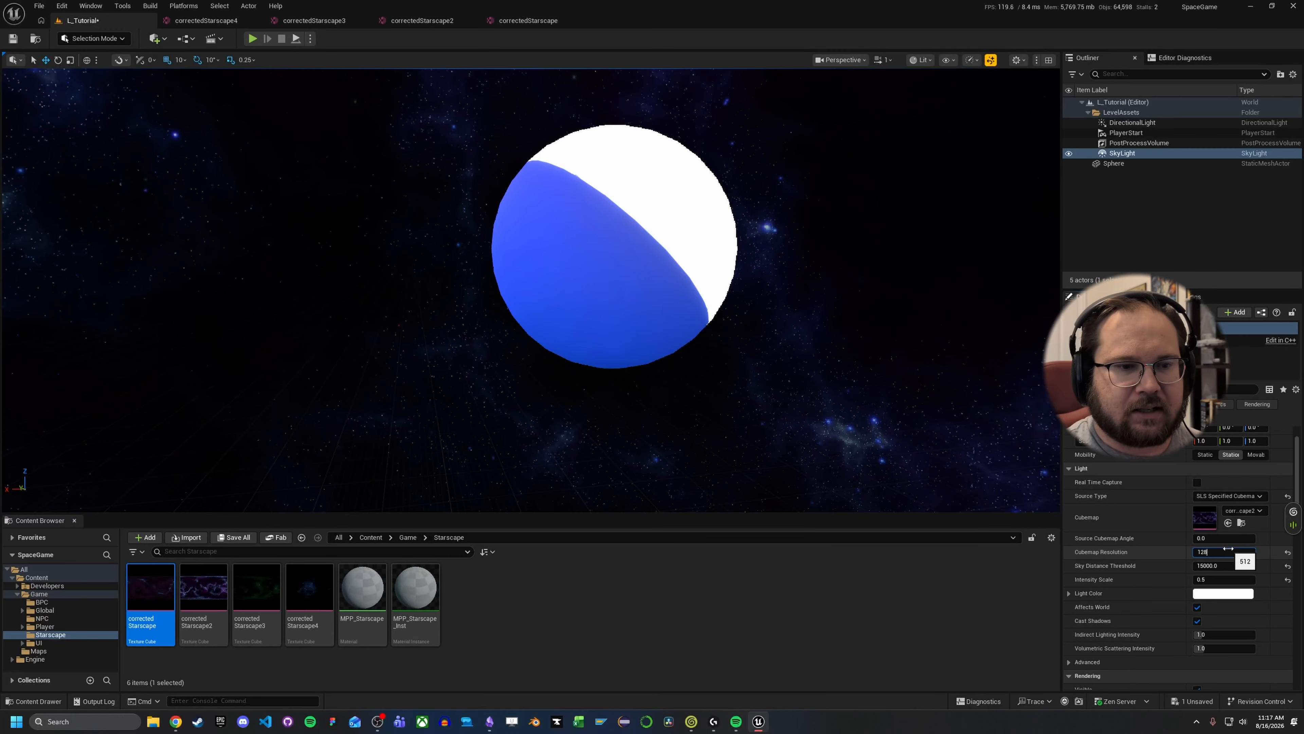
# Step: Set the SkyLight's cubemap resolution to 128 and intensity scale to 0.75, and save the level
pyautogui.press('Return')
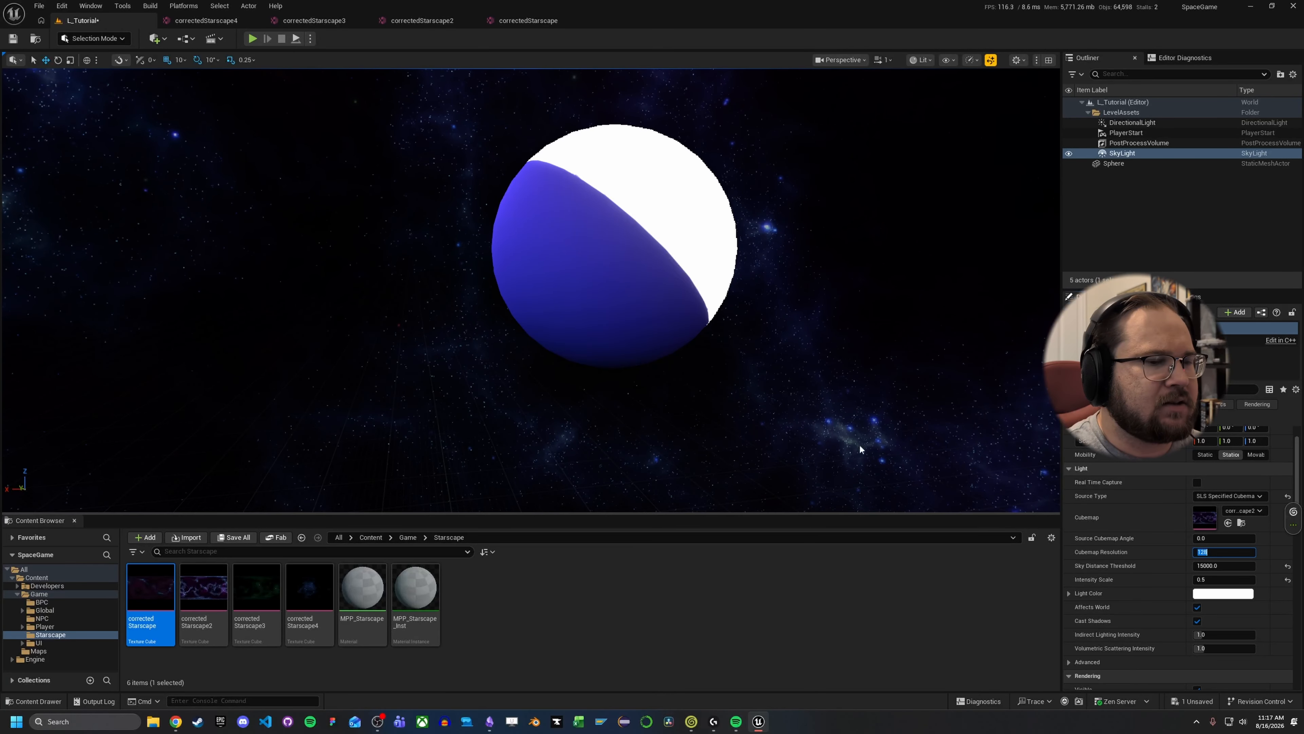
pyautogui.click(1226, 579)
pyautogui.write('.75')
pyautogui.press('Return')
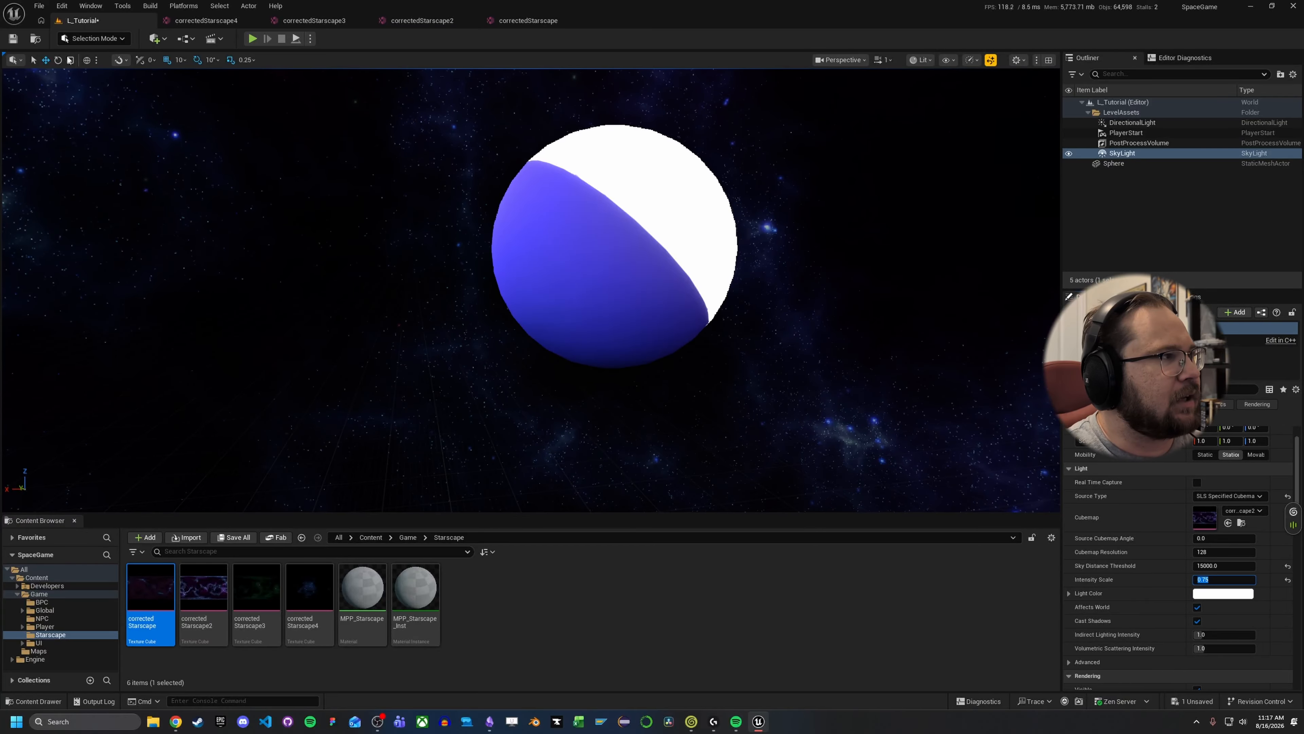
# Step: Play the level and fly the pawn around to check the SkyLight's effect on the cube and sphere
pyautogui.click(251, 40)
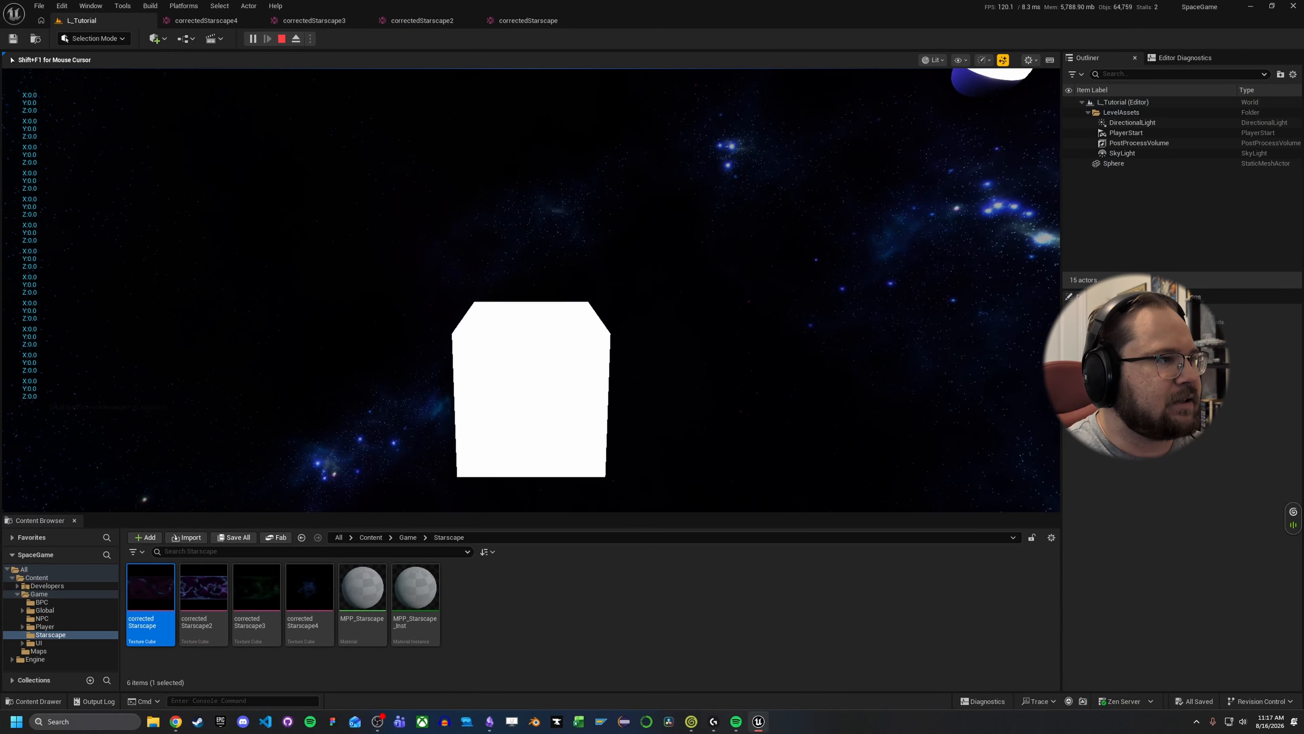
pyautogui.press('s')
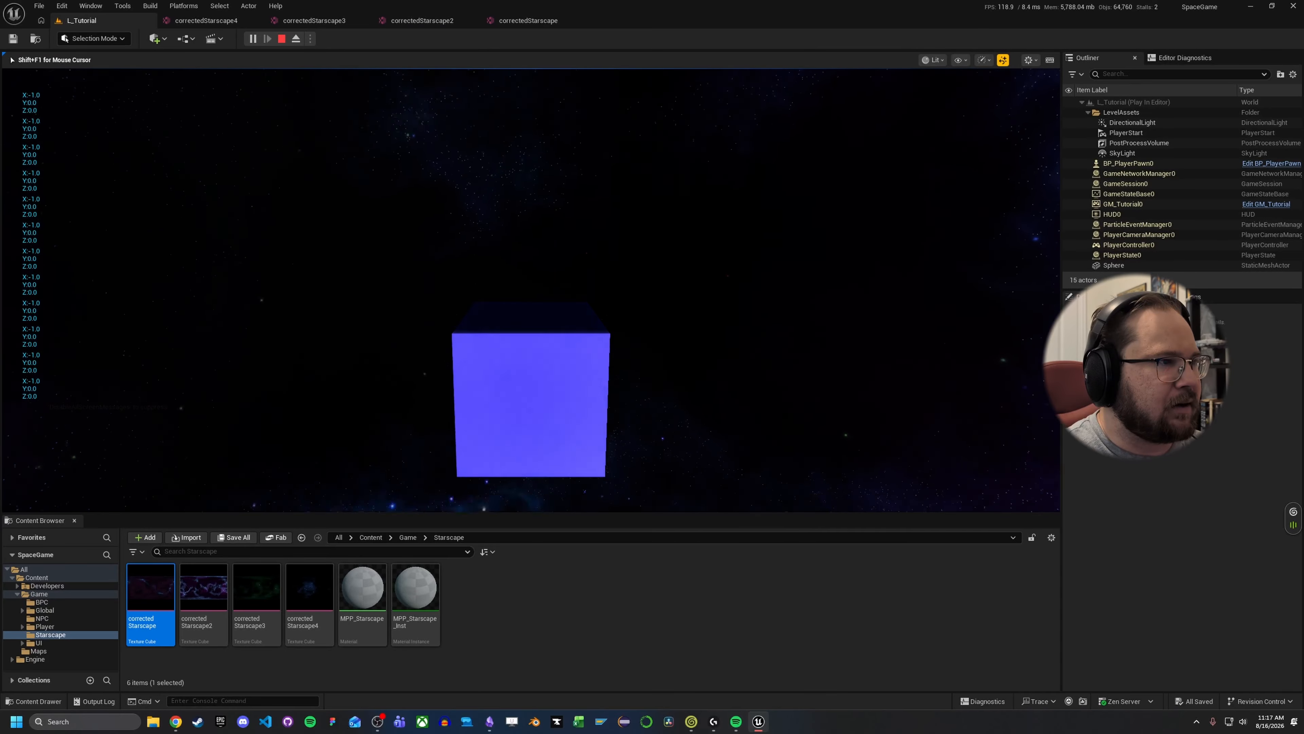
pyautogui.press('s')
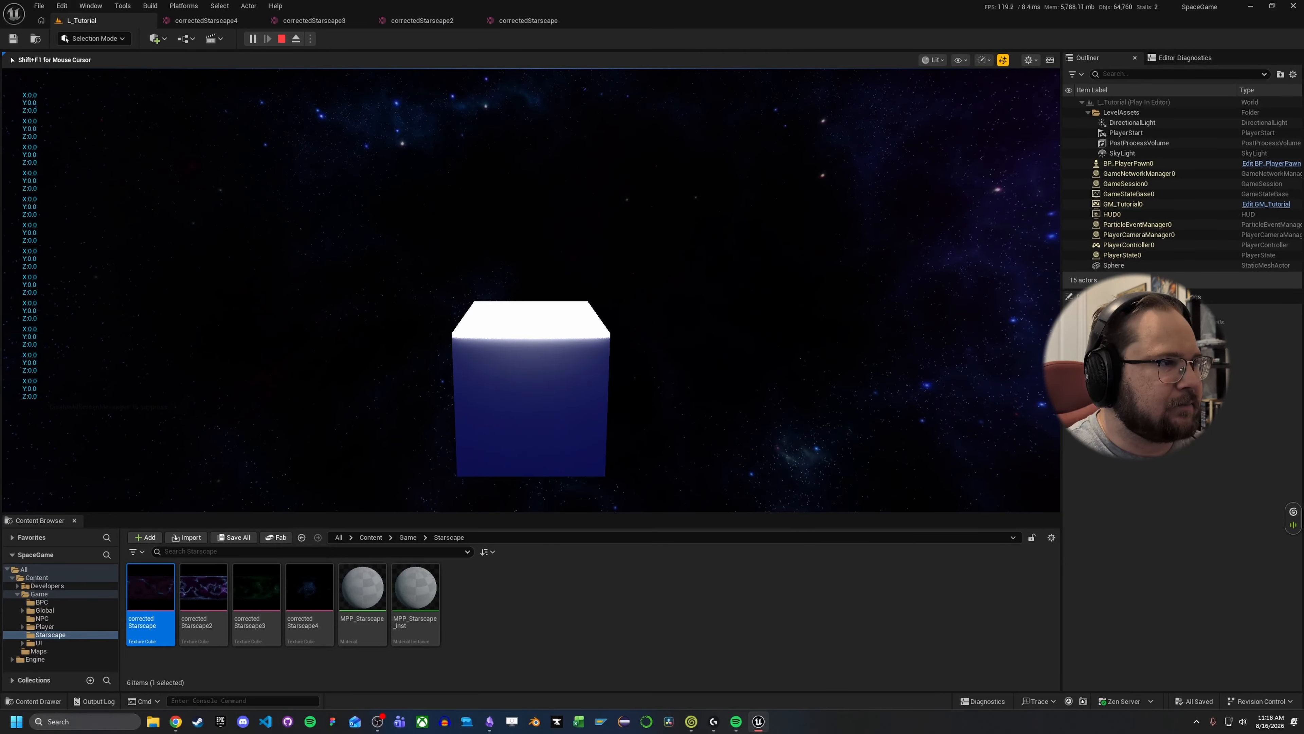
pyautogui.press('e')
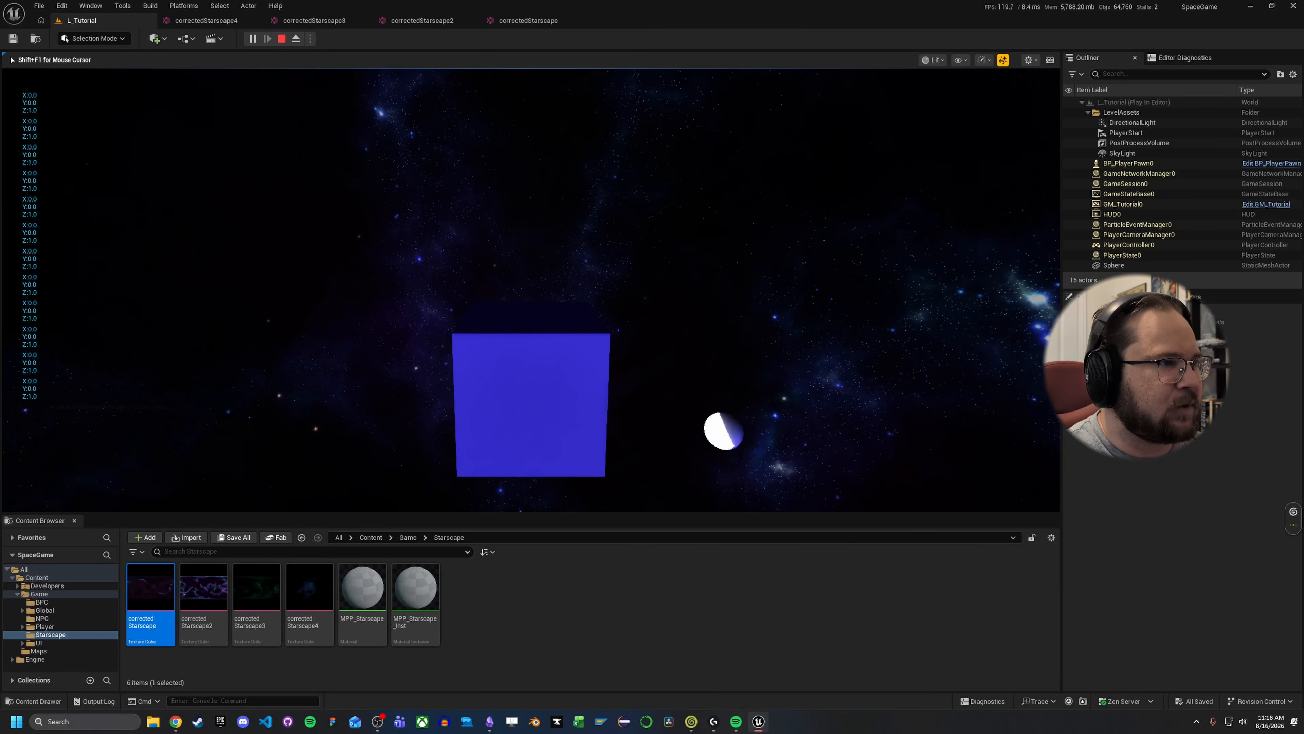
pyautogui.press('e')
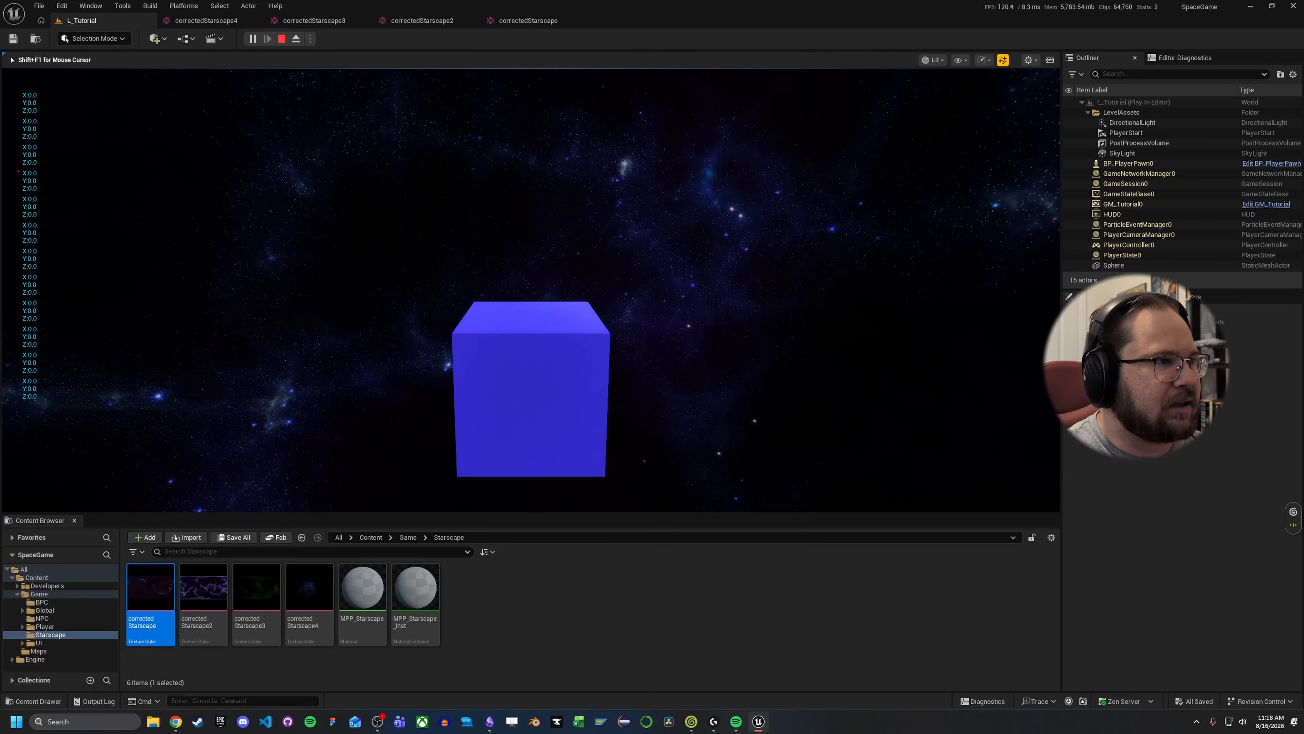
pyautogui.press('q')
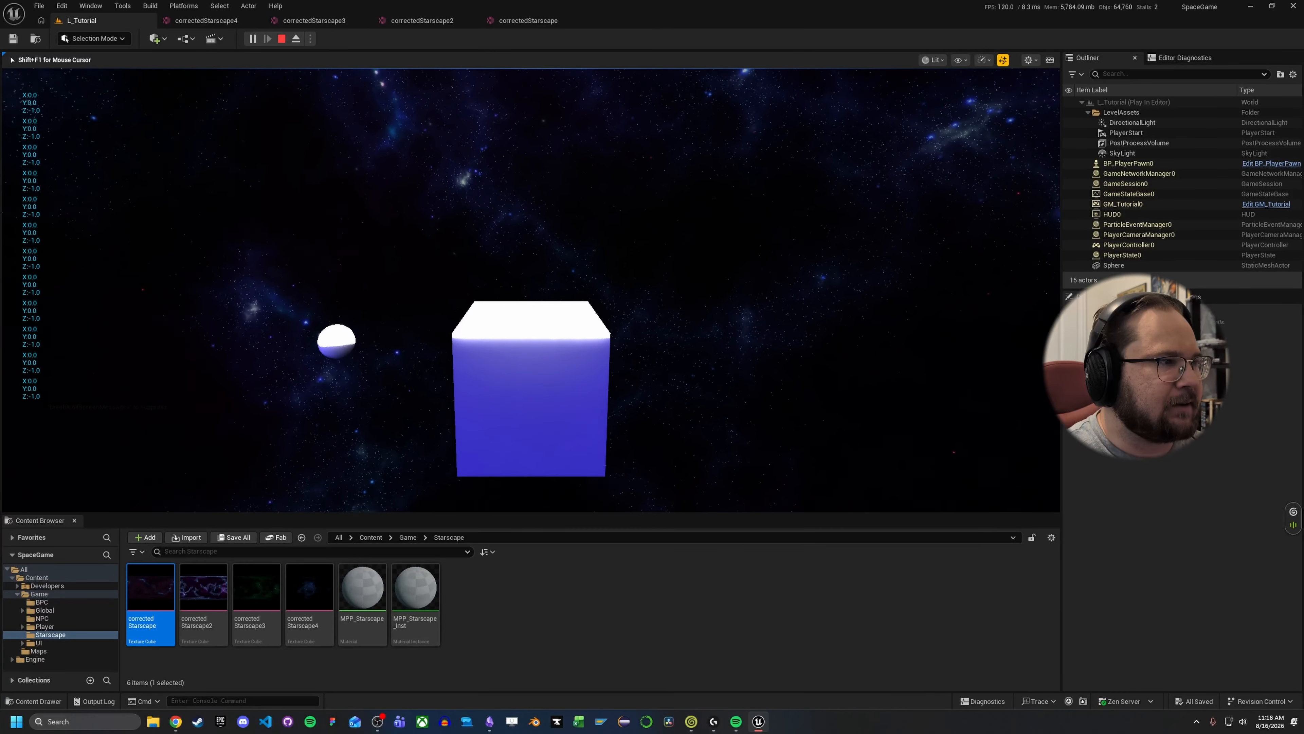
pyautogui.press('s')
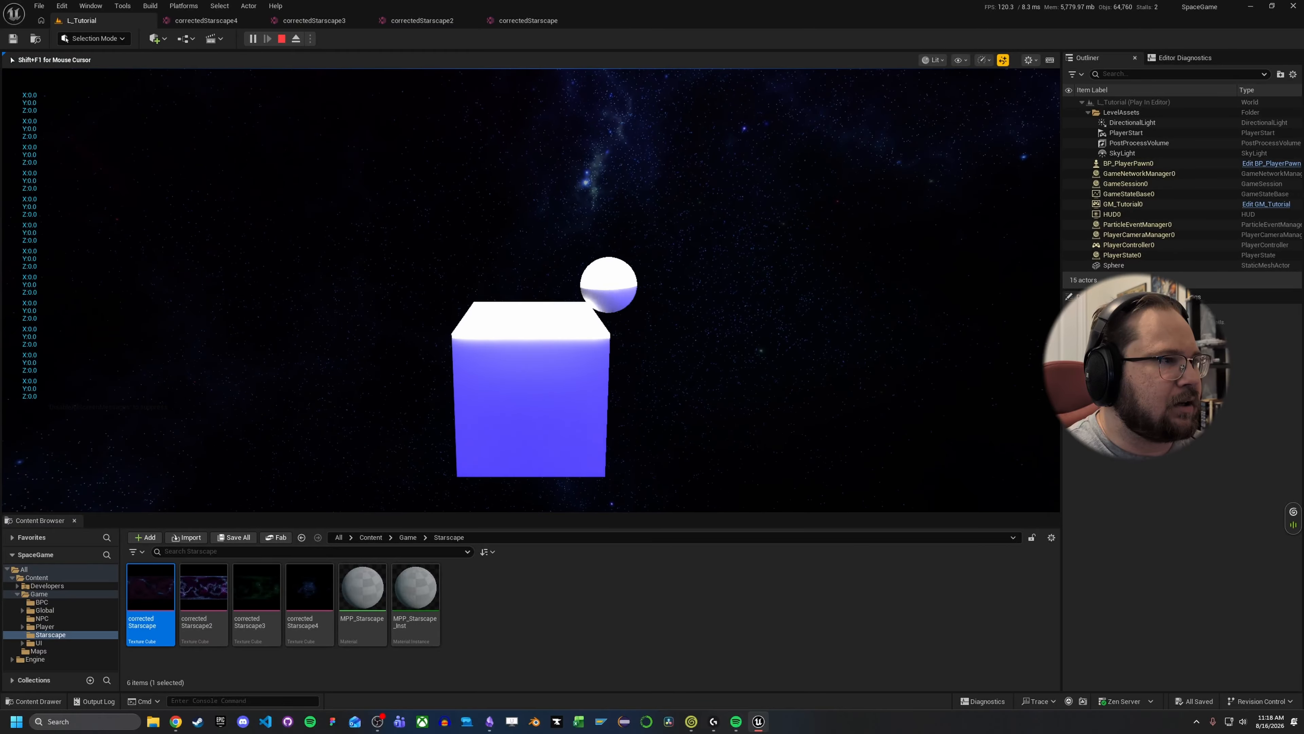
pyautogui.press('s')
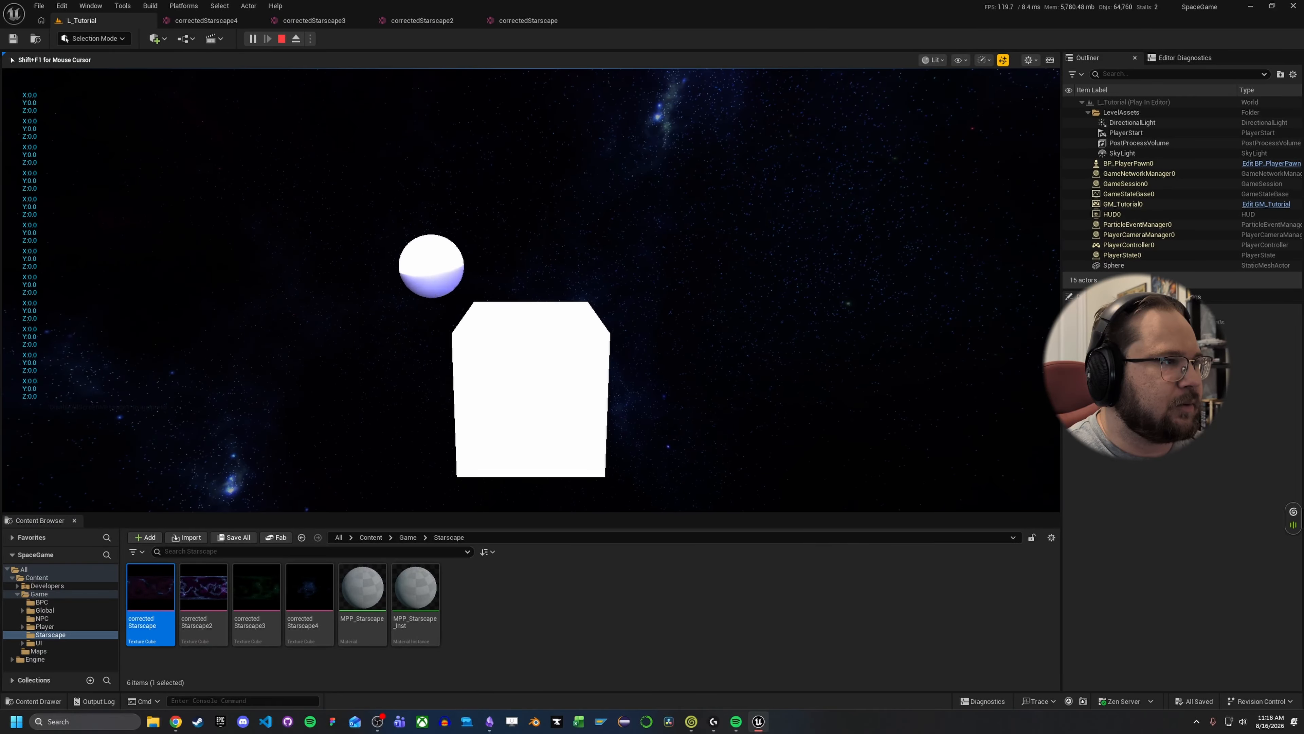